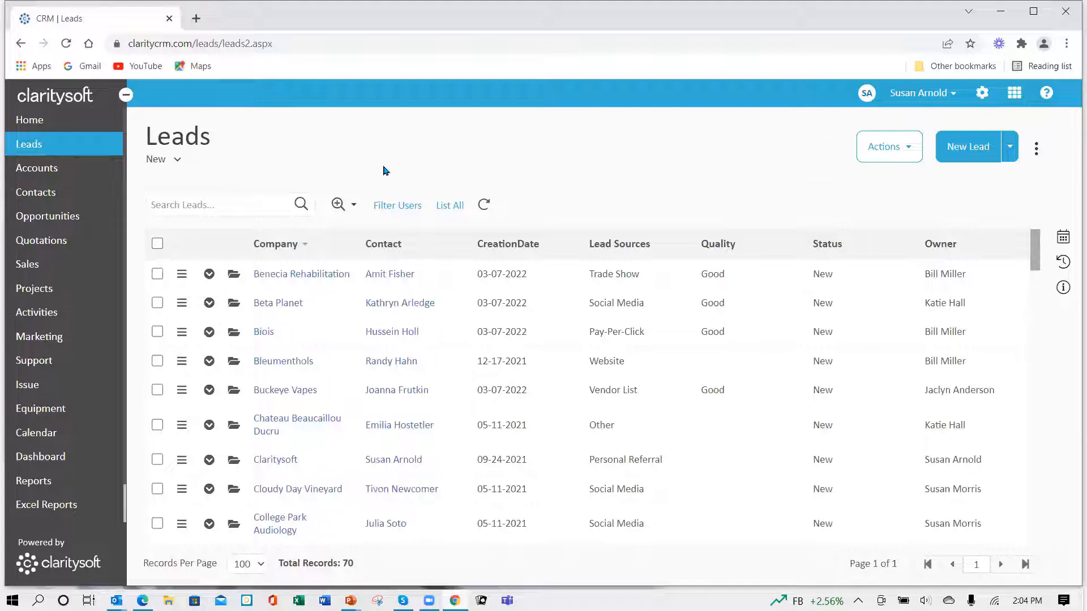
# - Open the New leads YTD view for editing, review its time, standard and form filters, and save it
pyautogui.click(177, 161)
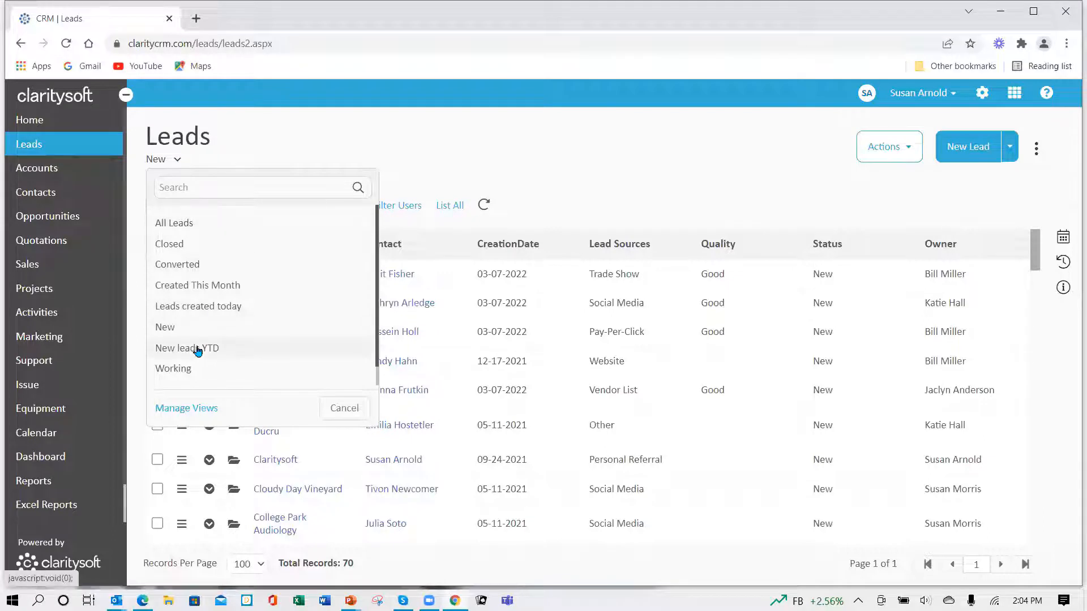
pyautogui.click(185, 414)
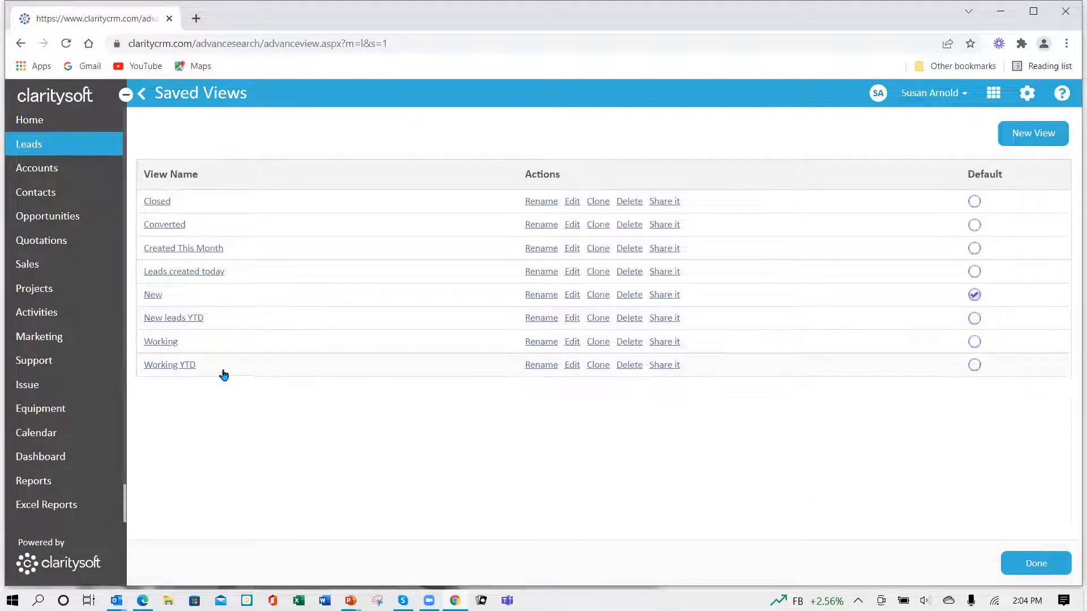
pyautogui.click(573, 321)
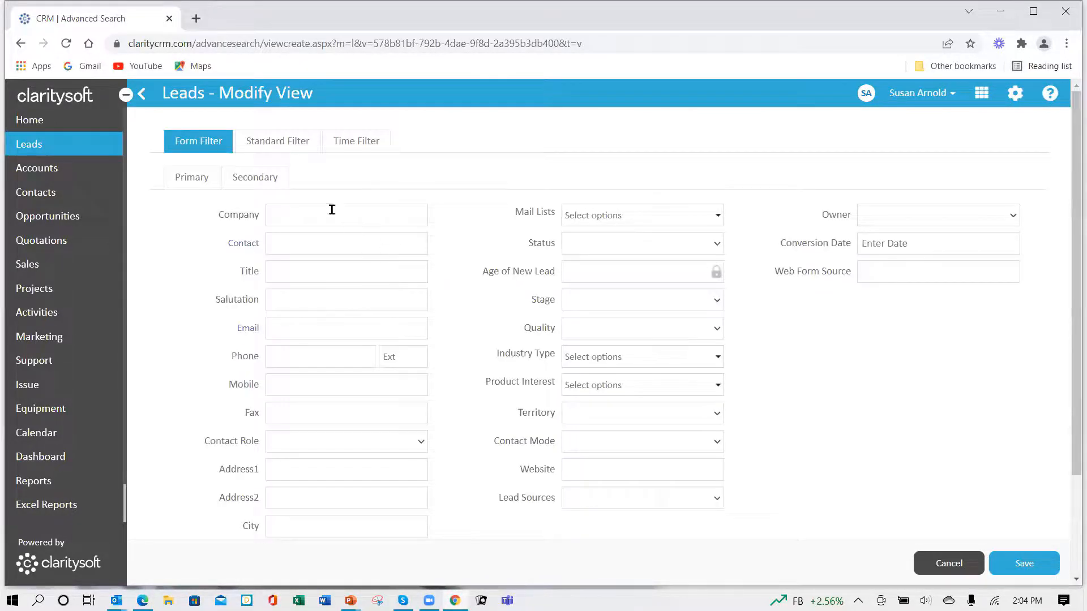
pyautogui.click(365, 151)
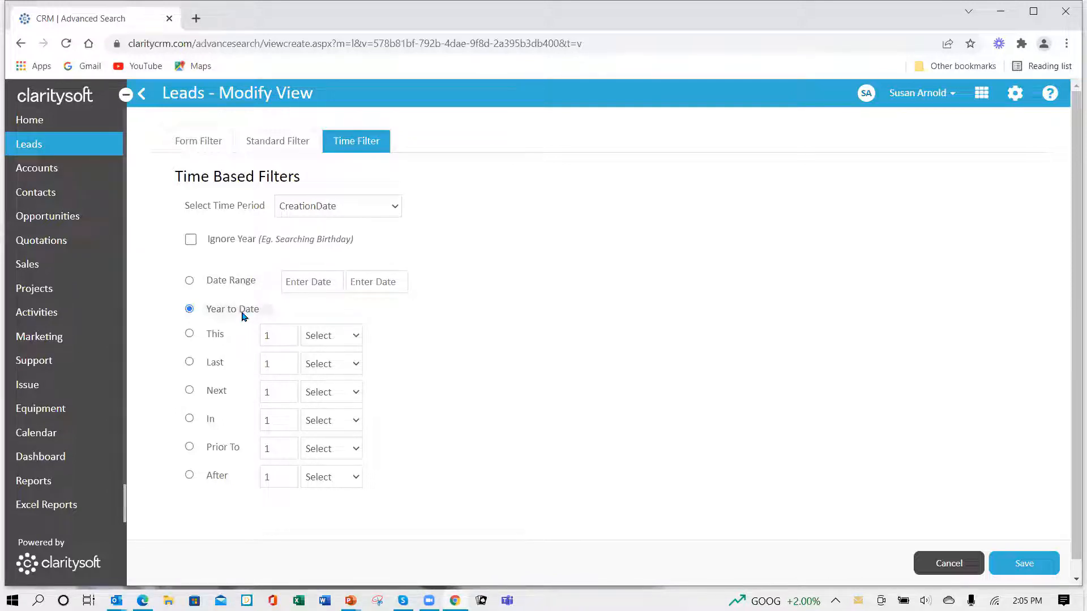
pyautogui.click(278, 148)
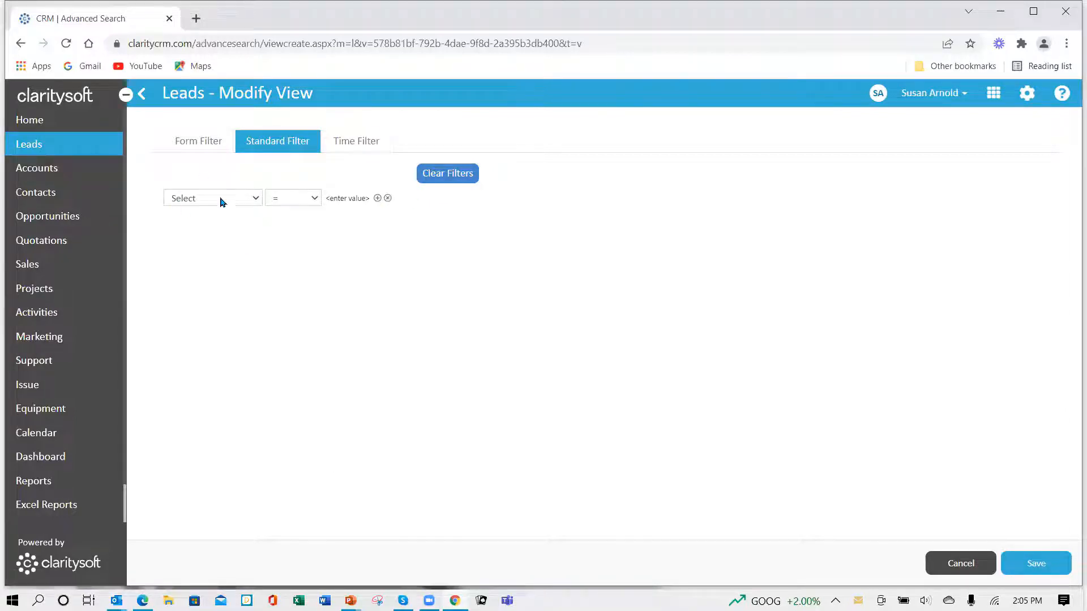
pyautogui.click(204, 146)
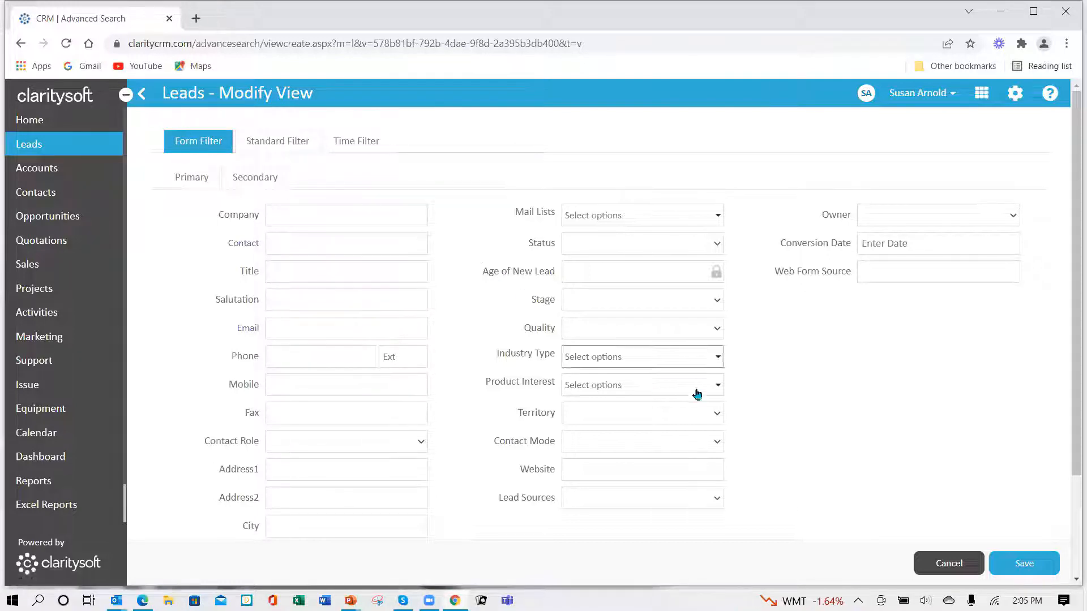
pyautogui.click(1026, 565)
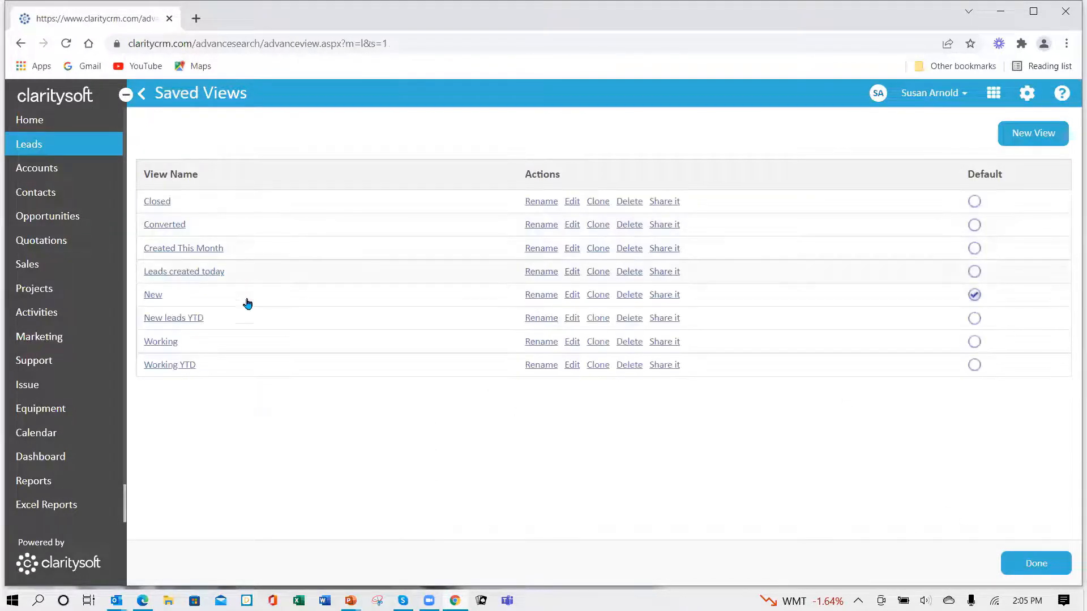
# - Apply the New leads YTD view and examine the sources, quality and status of its leads
pyautogui.click(175, 320)
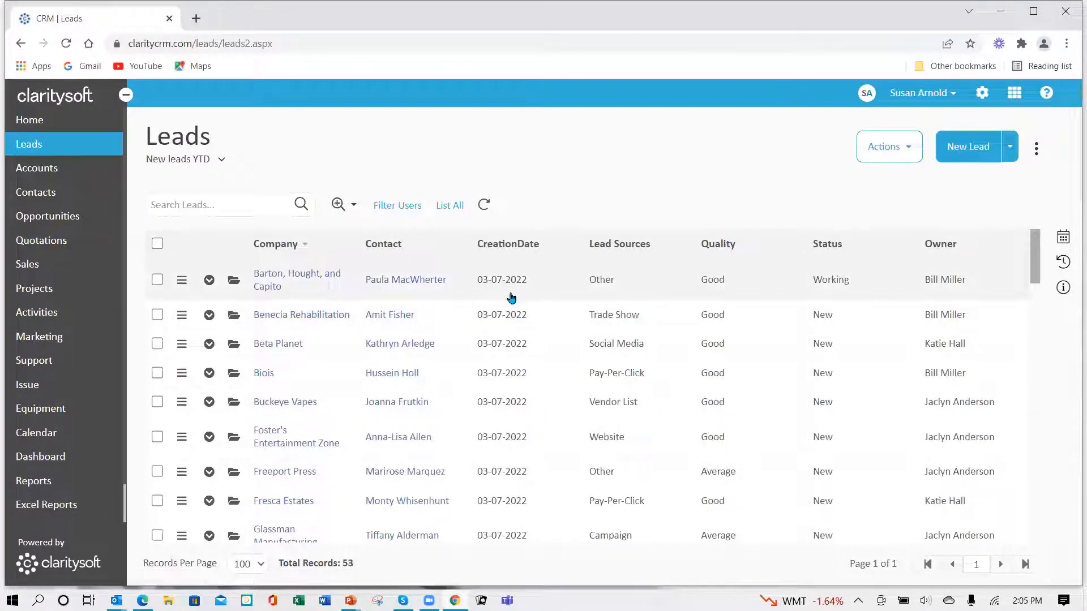
pyautogui.scroll(-6, 509, 297)
pyautogui.scroll(-15, 508, 310)
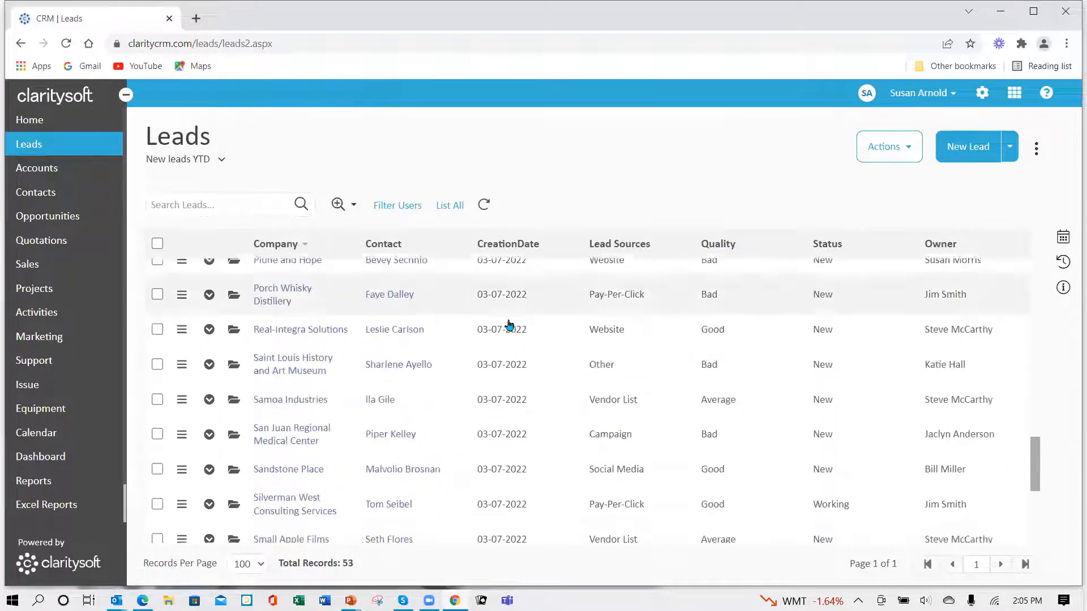
pyautogui.scroll(20, 511, 328)
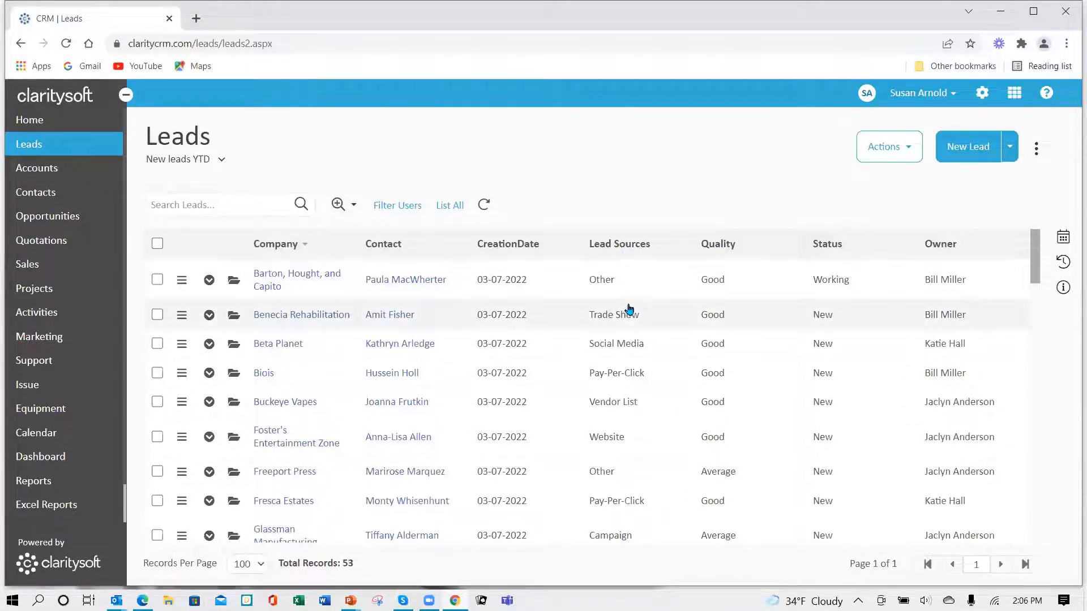
pyautogui.scroll(-2, 630, 312)
pyautogui.scroll(-15, 631, 312)
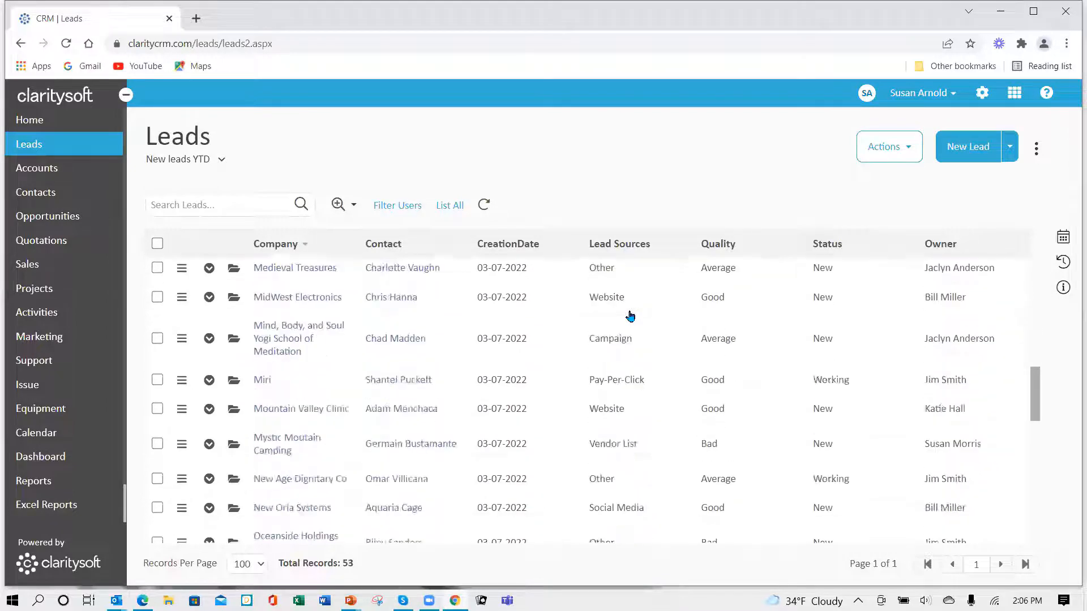
pyautogui.scroll(-3, 633, 321)
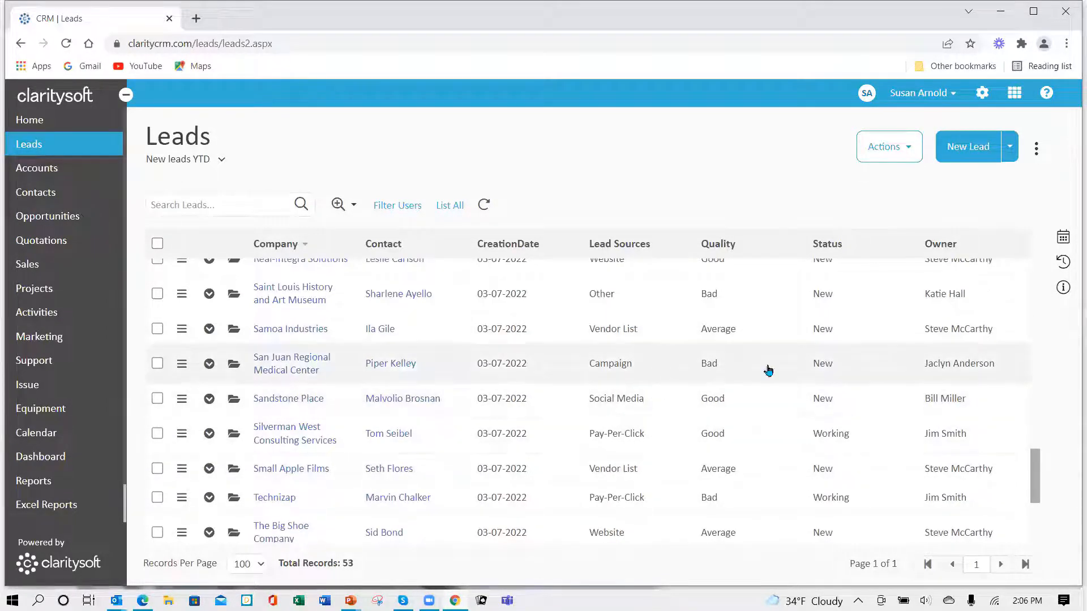
pyautogui.scroll(-5, 654, 383)
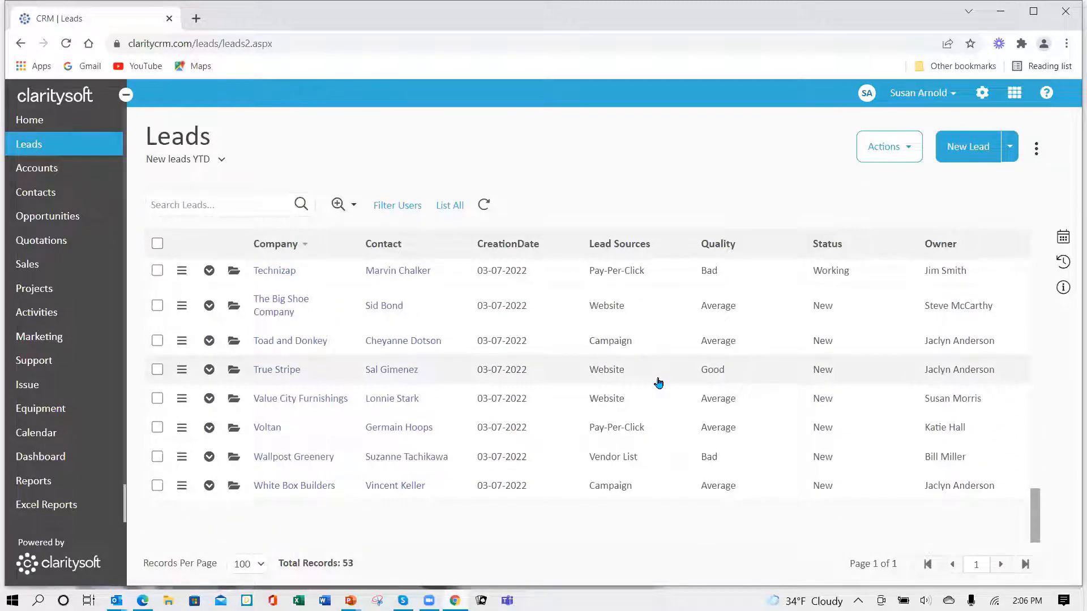
pyautogui.scroll(10, 657, 379)
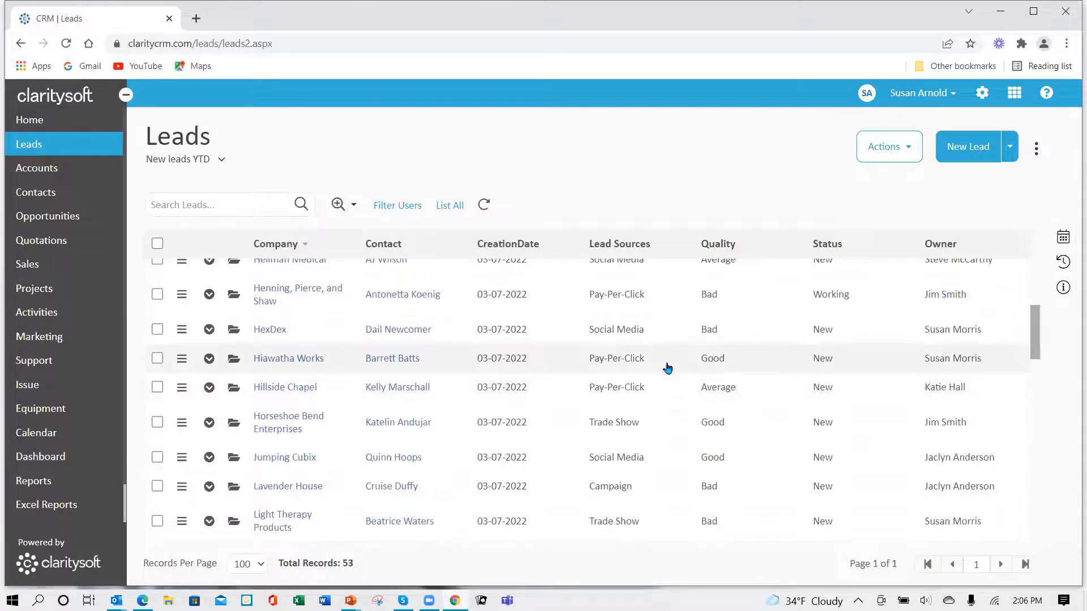
pyautogui.scroll(10, 668, 368)
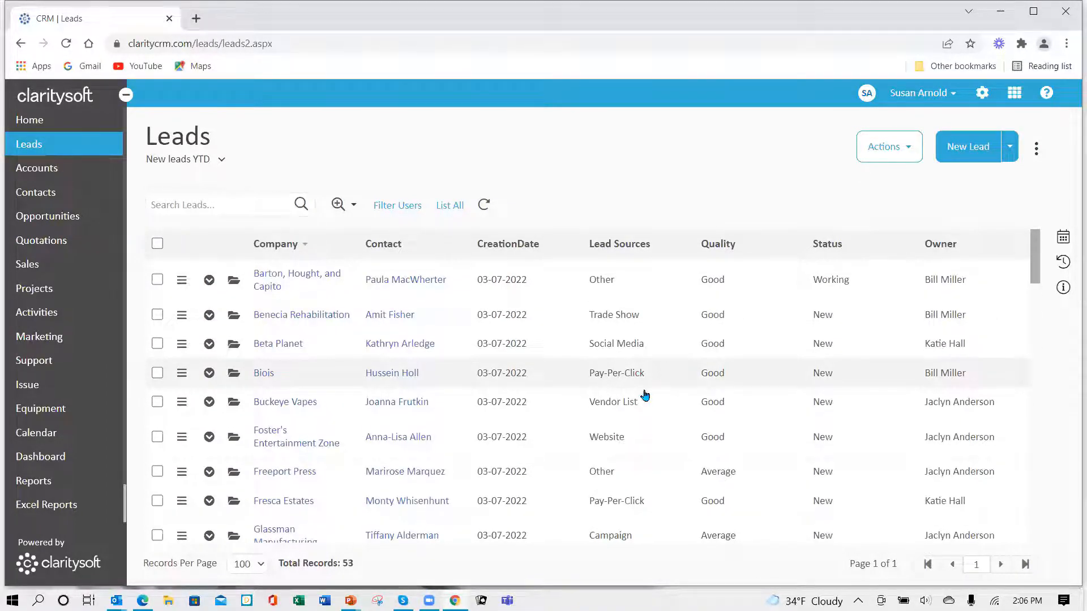
pyautogui.scroll(-10, 698, 378)
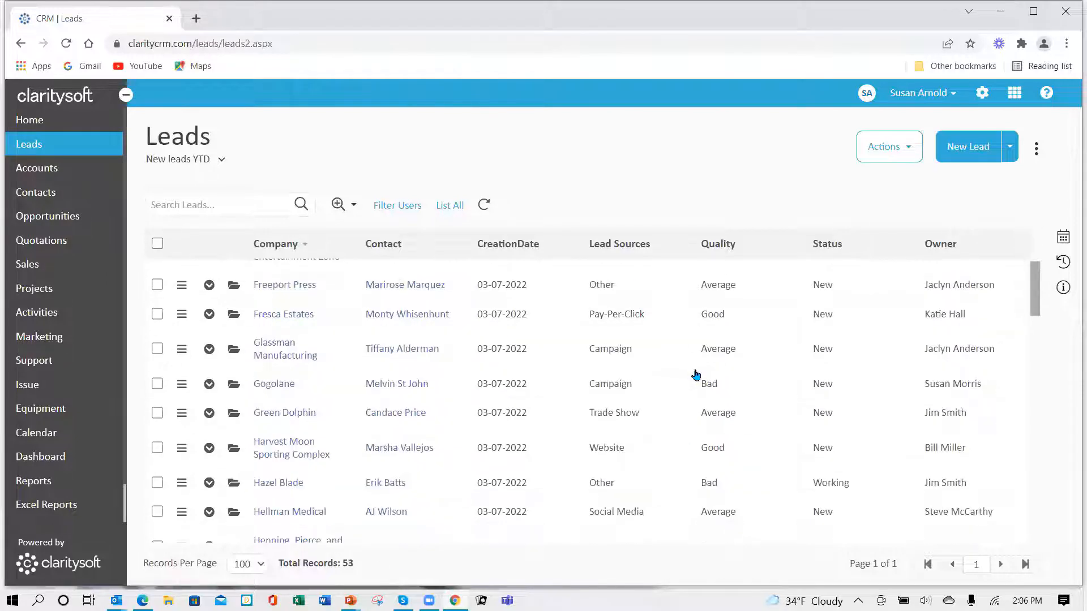
pyautogui.scroll(10, 702, 369)
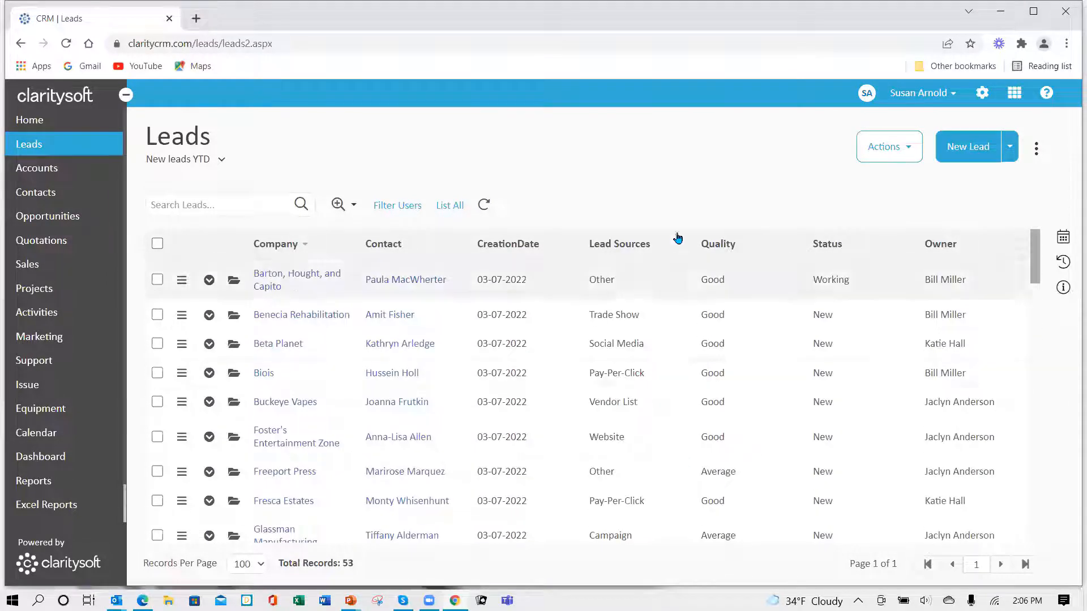
# - Sort the leads by lead source in both directions, finishing in alphabetical order from Campaign
pyautogui.click(618, 244)
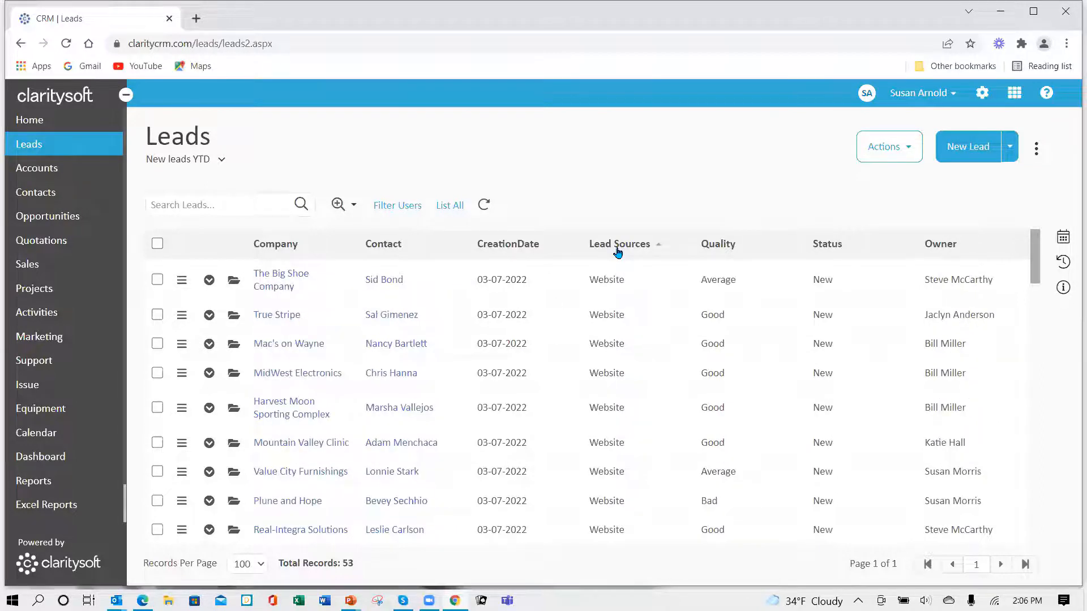
pyautogui.click(618, 249)
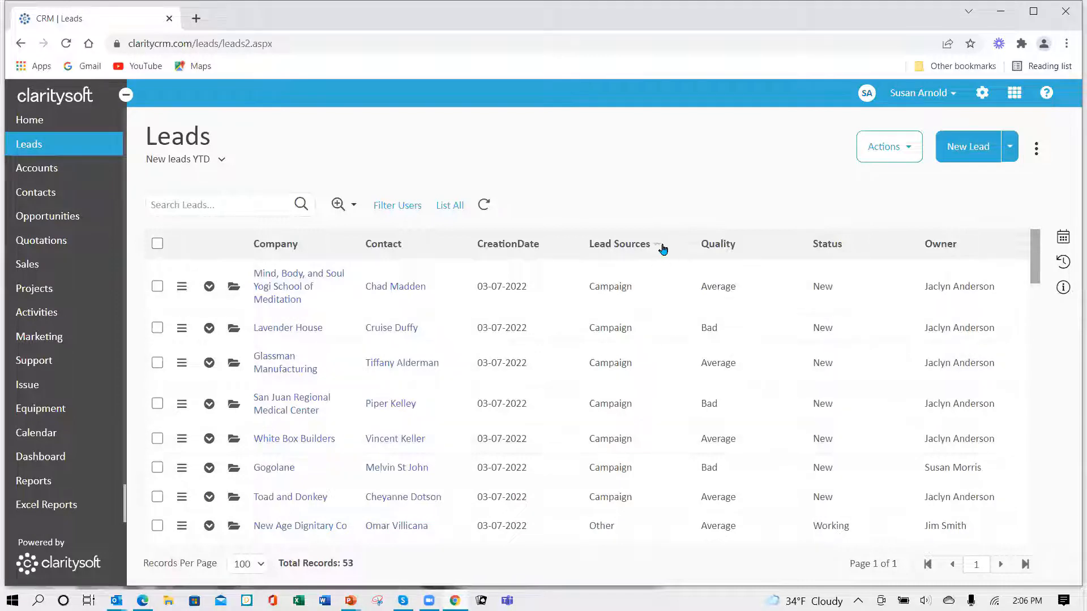
pyautogui.click(652, 253)
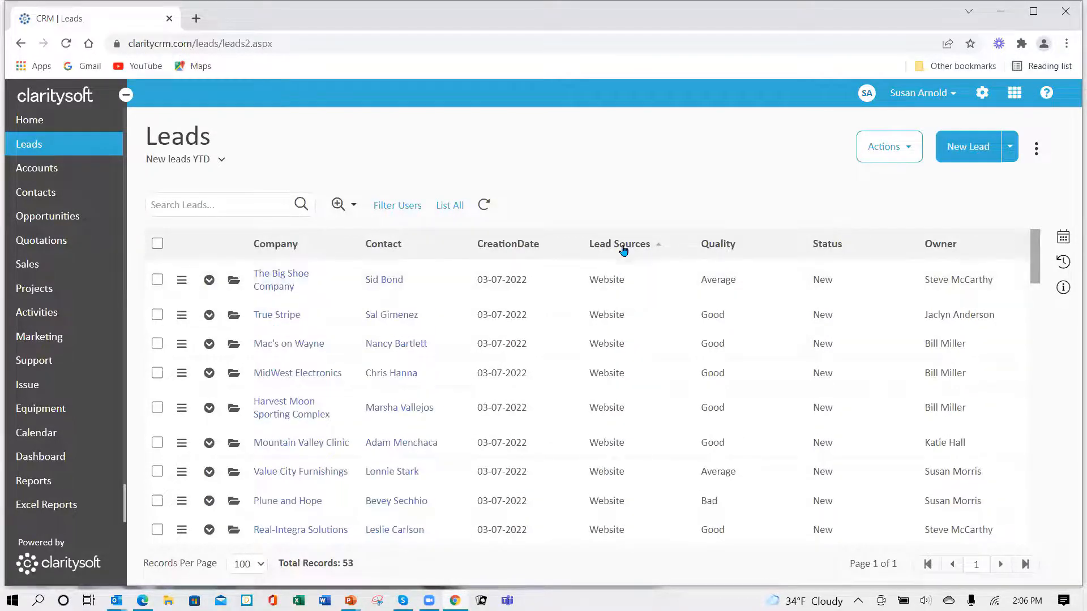
pyautogui.click(623, 251)
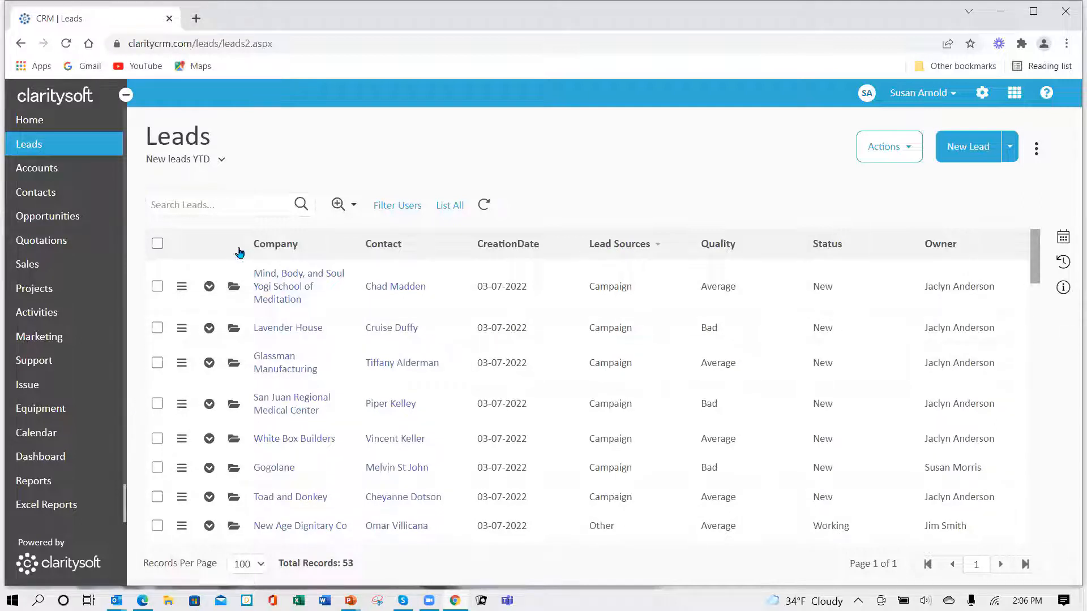
# - Open the Excel Reports area and look through the existing report folders
pyautogui.click(62, 510)
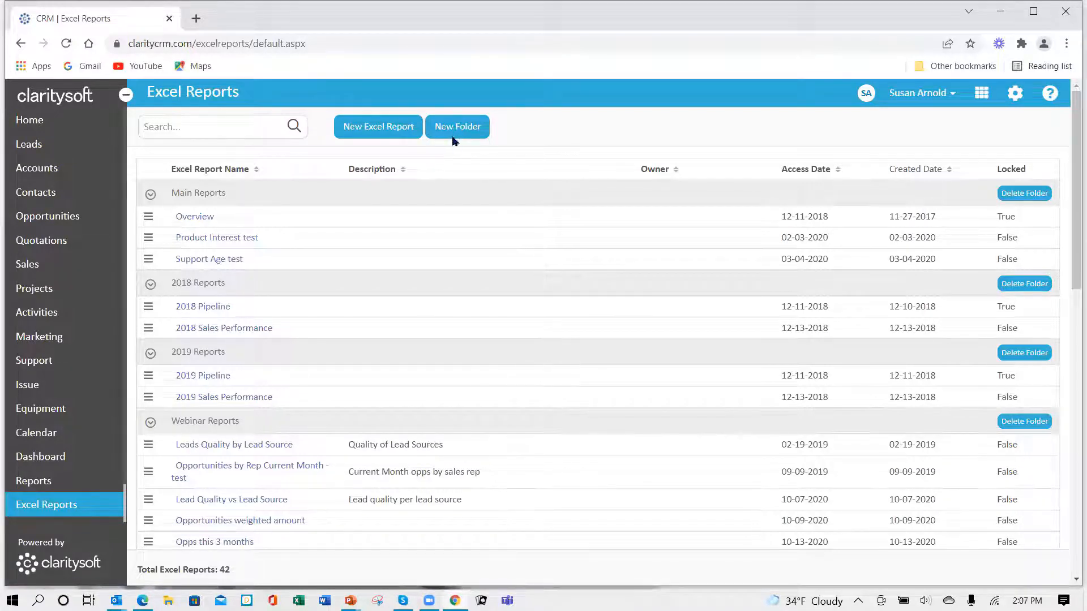
pyautogui.scroll(-1, 461, 380)
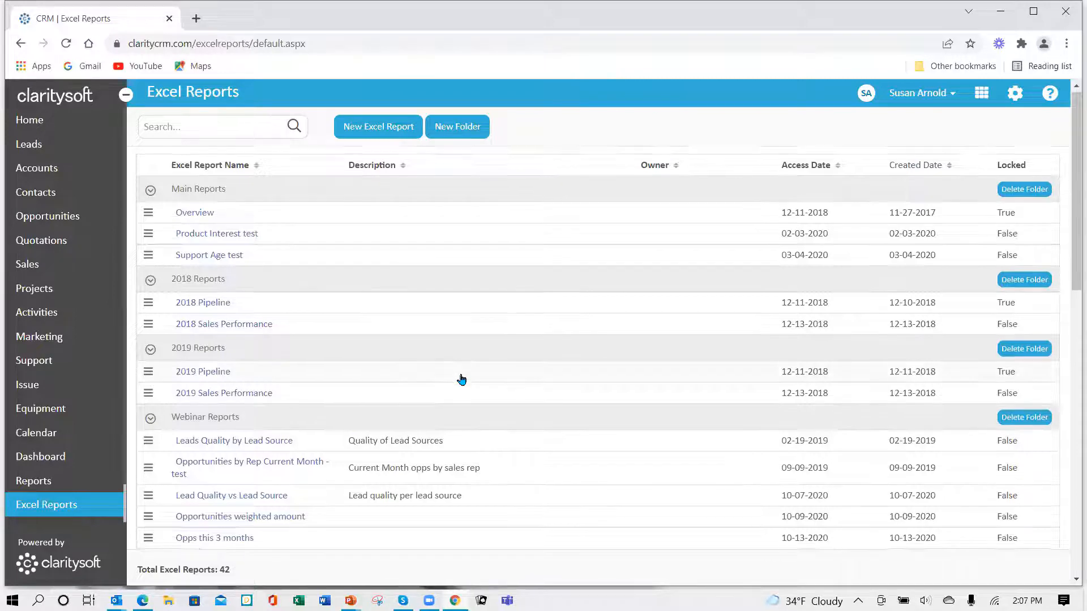
pyautogui.scroll(-3, 461, 376)
pyautogui.scroll(3, 462, 367)
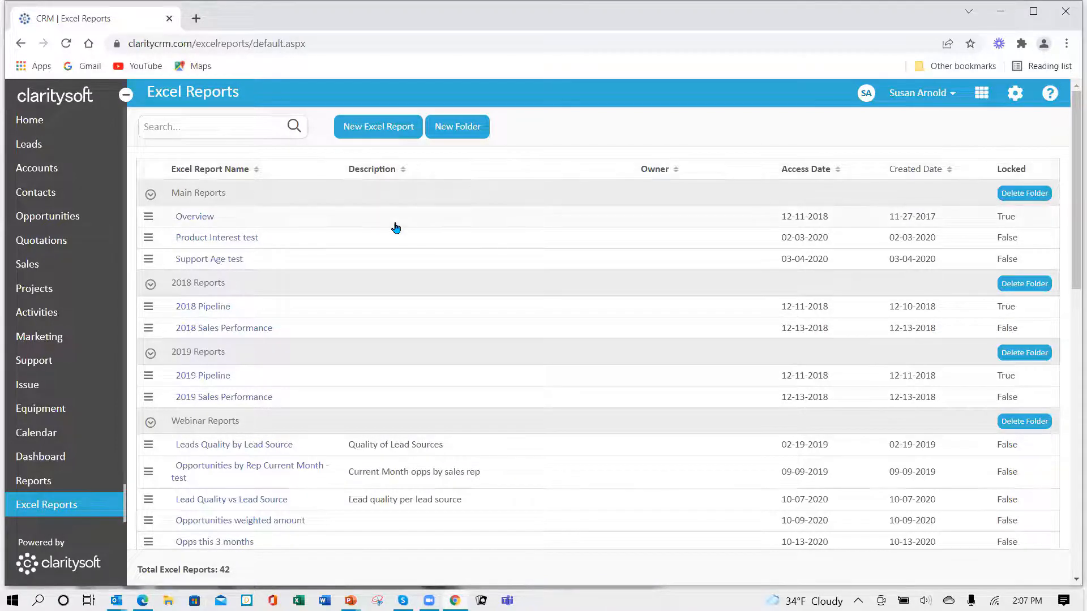
# - Start a new Excel report and assign it to the webinar reports folder carrying the account owner's first name
pyautogui.click(379, 129)
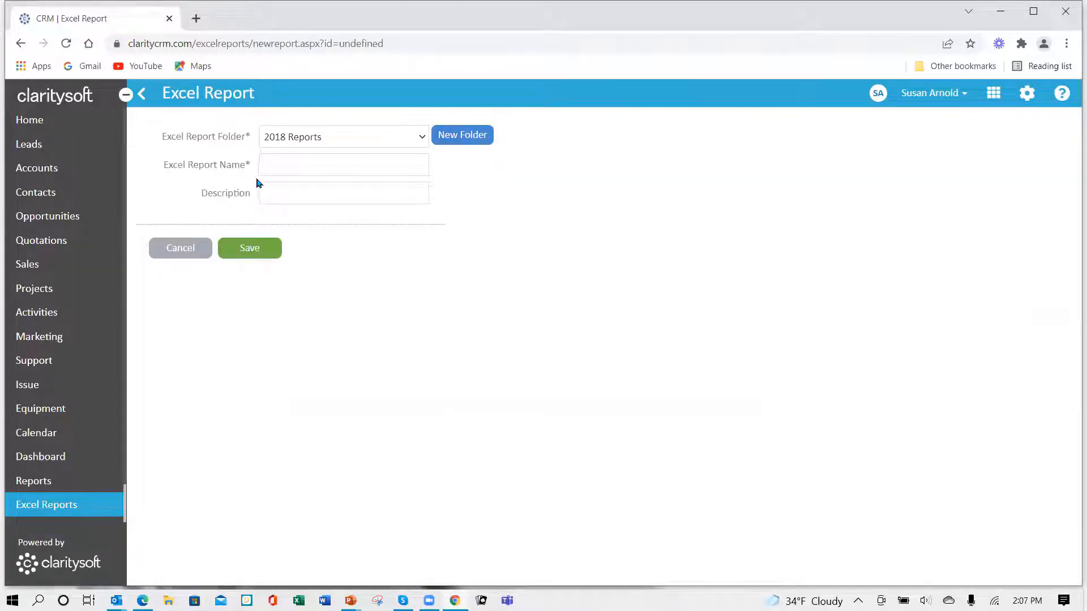
pyautogui.click(424, 137)
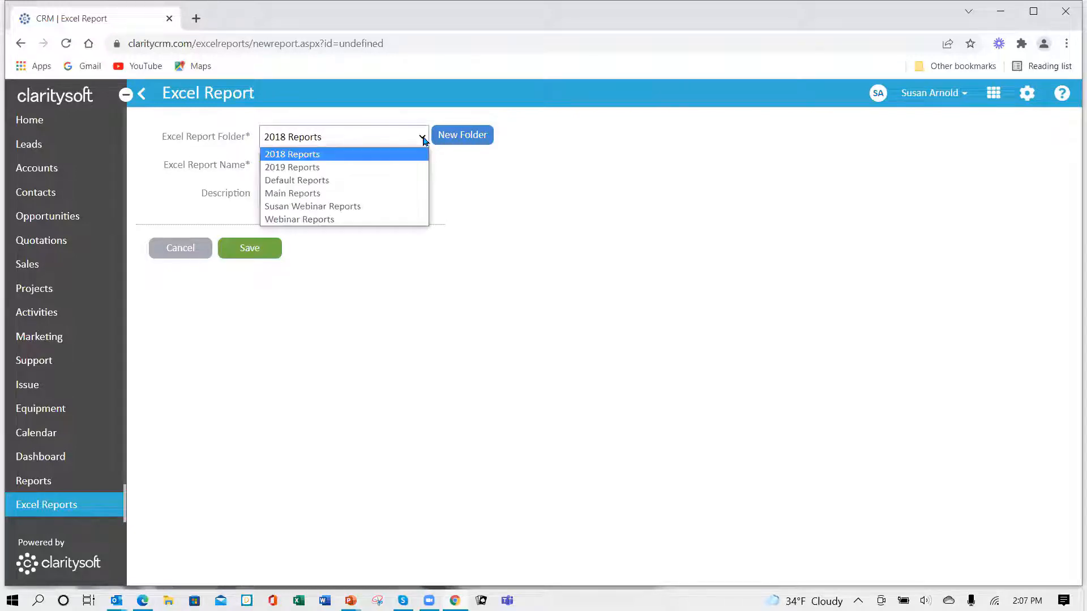
pyautogui.click(388, 210)
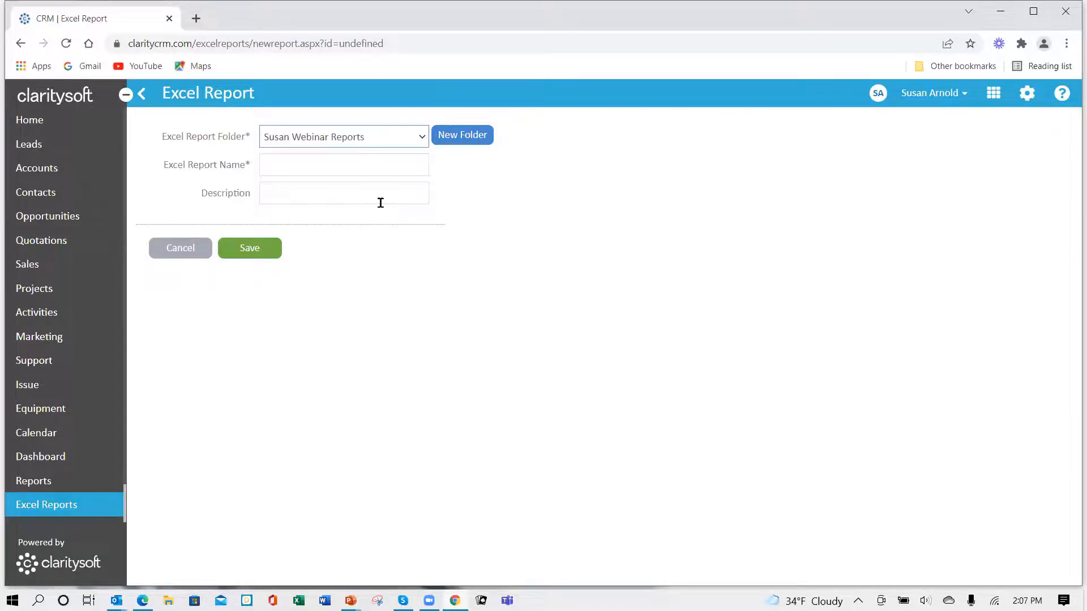
# - Name the Excel report "Lead Source vs Lead Quality New" and save it
pyautogui.click(313, 166)
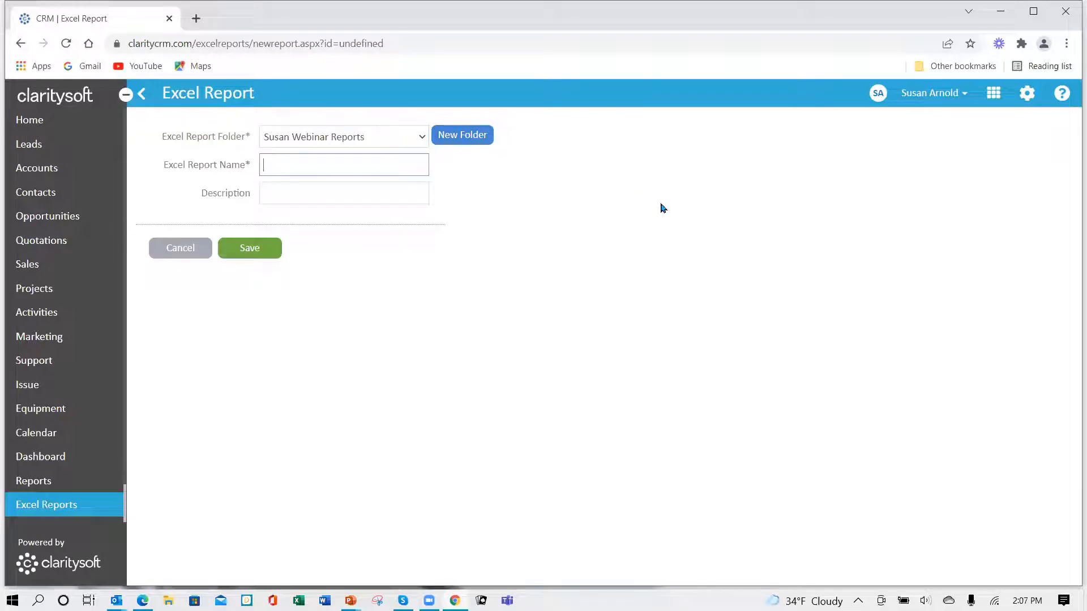
pyautogui.write('Lead Source vs Lead')
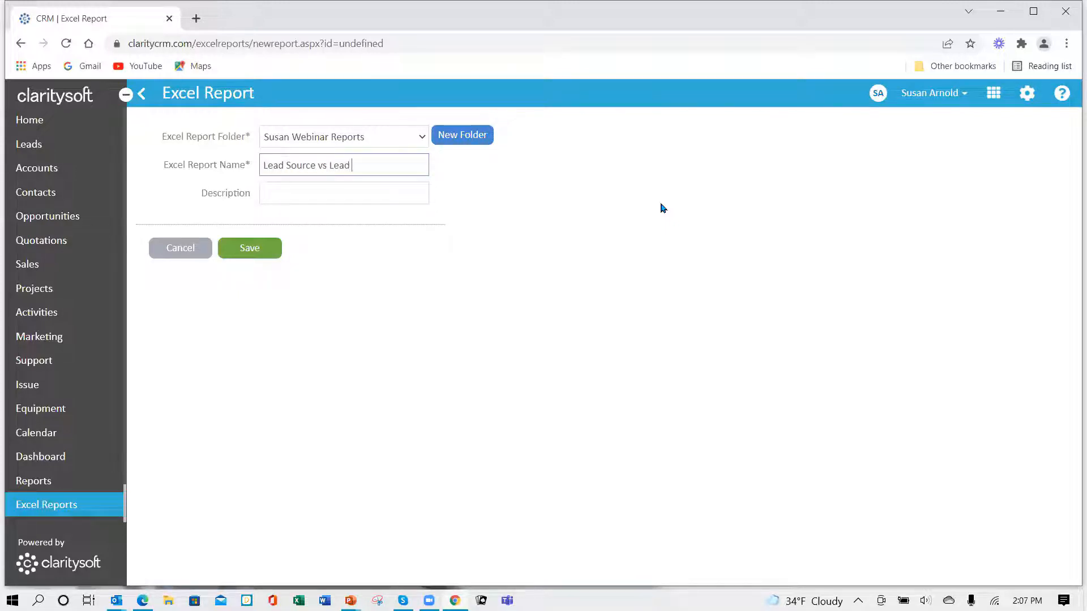
pyautogui.write(' Qulait')
pyautogui.press('BackSpace')
pyautogui.press('BackSpace')
pyautogui.press('BackSpace')
pyautogui.press('BackSpace')
pyautogui.write('ality New')
pyautogui.click(256, 257)
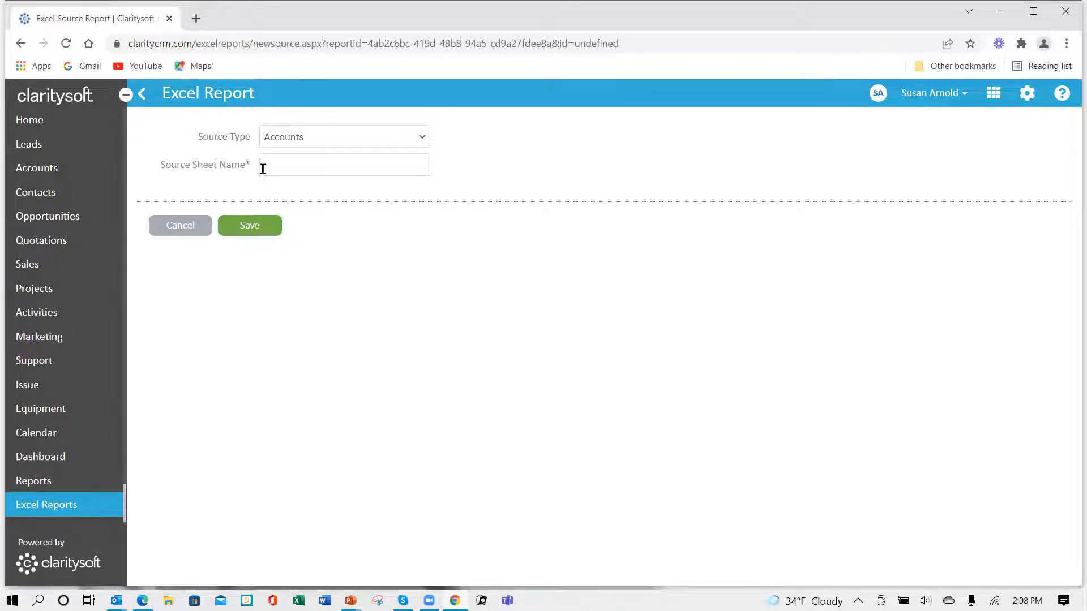
# - Add a source of type Leads to the report with the source sheet name "Leads" and save it
pyautogui.click(426, 140)
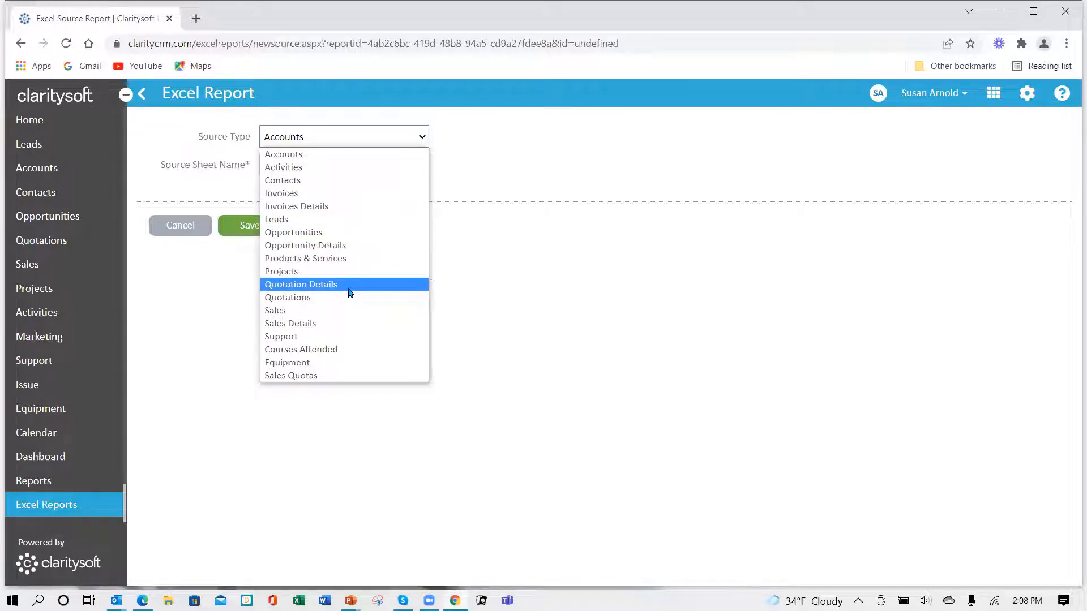
pyautogui.click(369, 224)
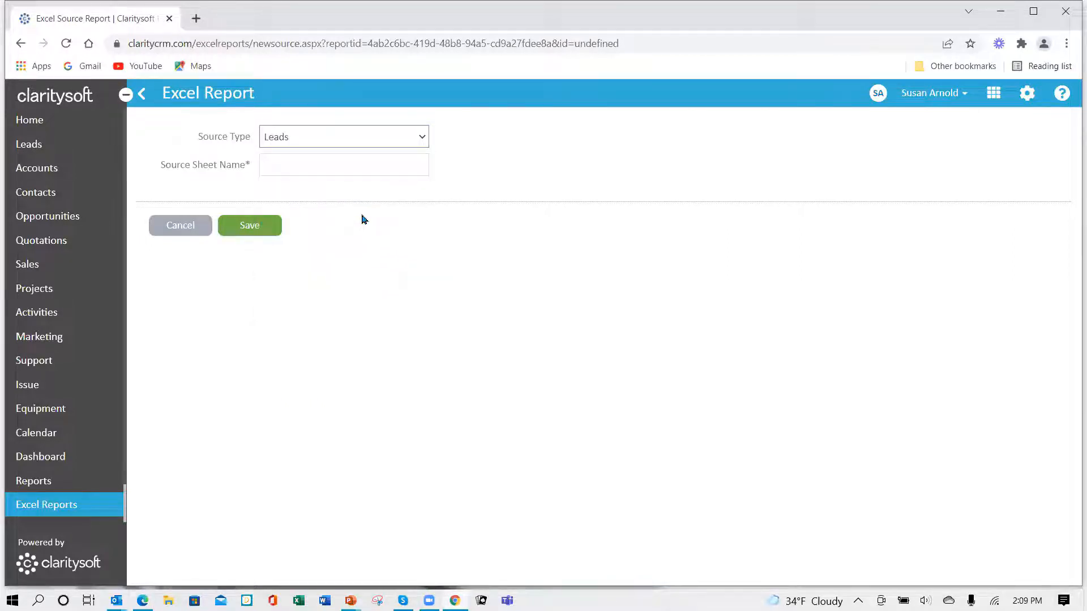
pyautogui.click(290, 165)
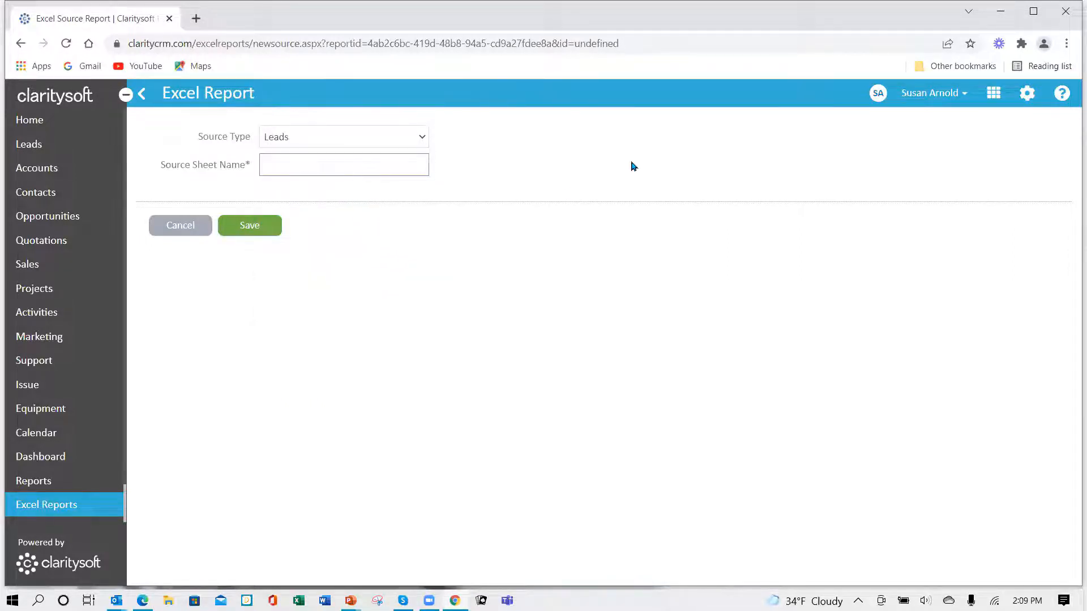
pyautogui.write('leads')
pyautogui.press('BackSpace')
pyautogui.press('BackSpace')
pyautogui.press('BackSpace')
pyautogui.press('BackSpace')
pyautogui.press('BackSpace')
pyautogui.write('Leads')
pyautogui.click(257, 237)
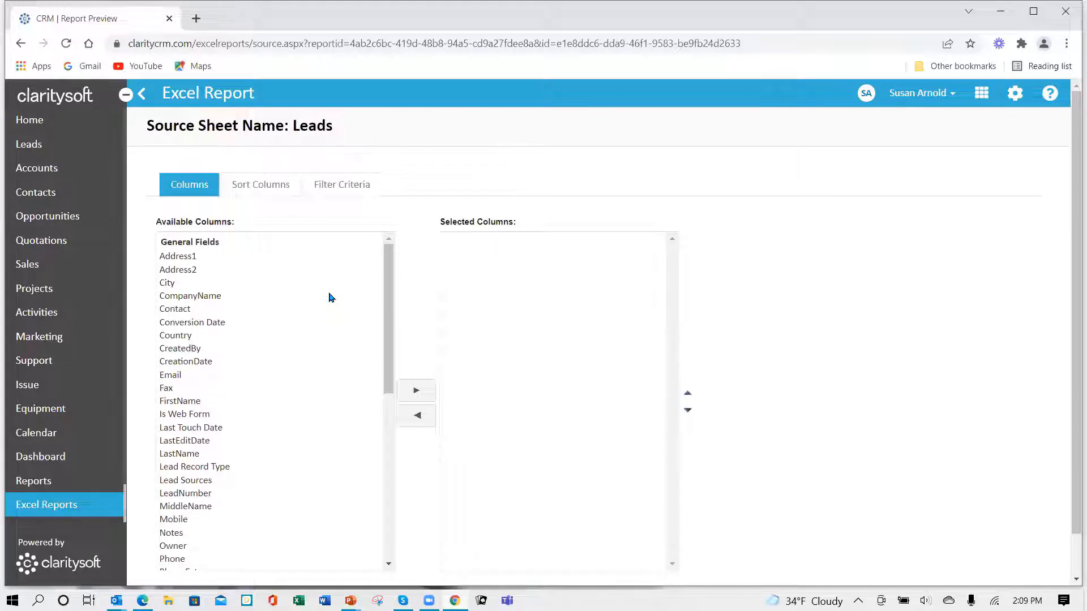
# - Add the CompanyName, Lead Sources and Quality columns to the Leads source's selected columns
pyautogui.click(207, 298)
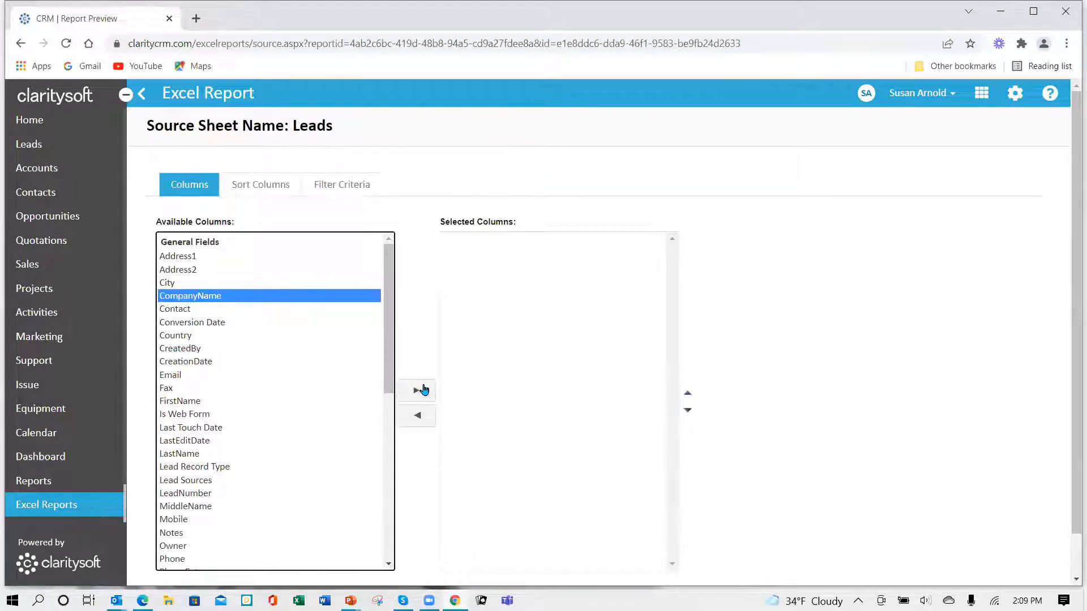
pyautogui.click(423, 391)
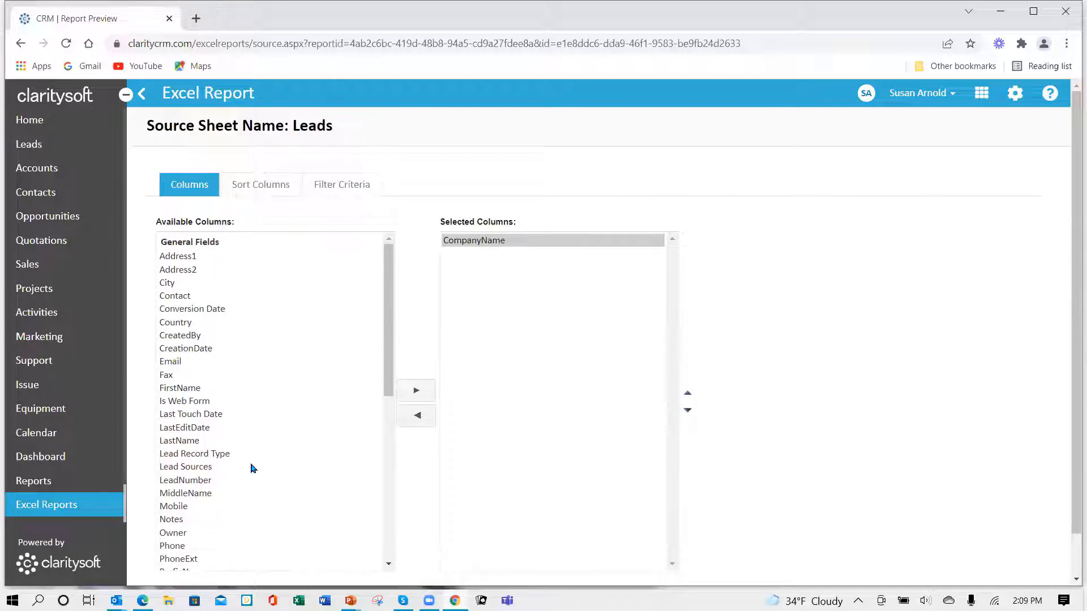
pyautogui.click(195, 468)
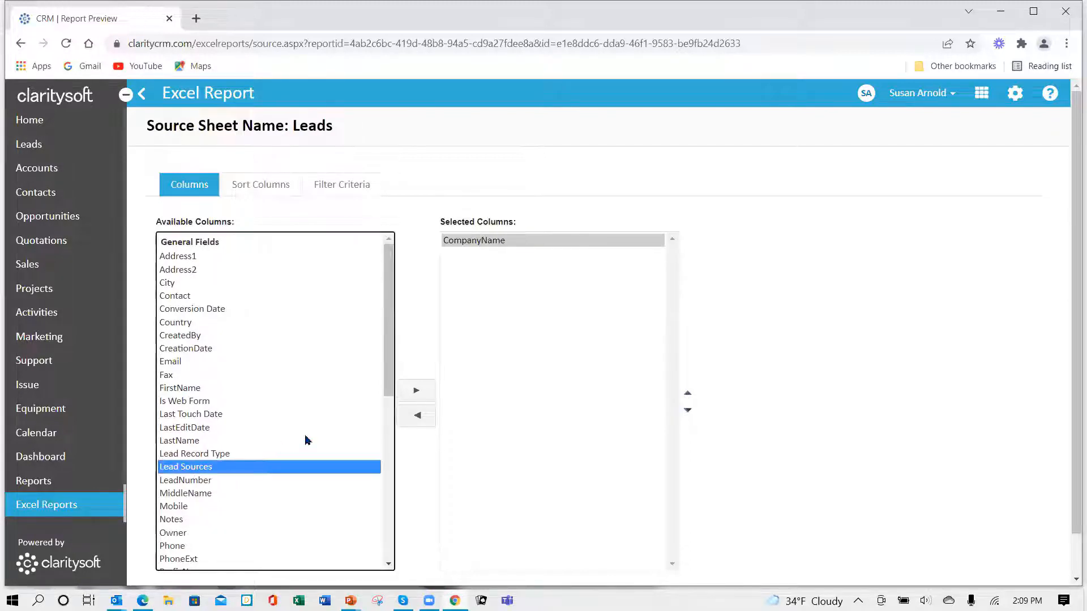
pyautogui.click(417, 391)
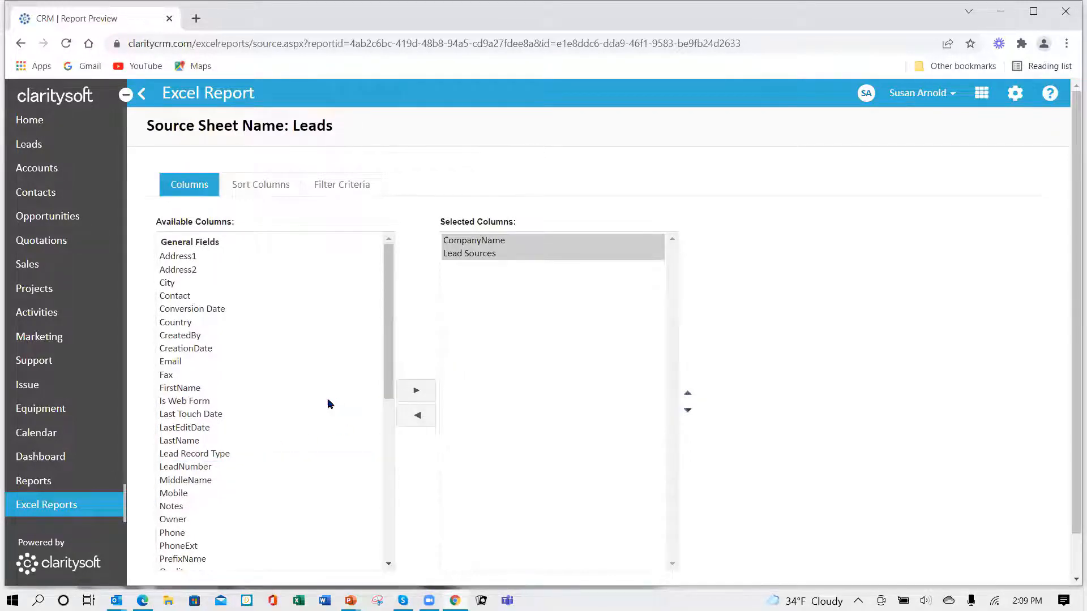
pyautogui.scroll(-3, 332, 402)
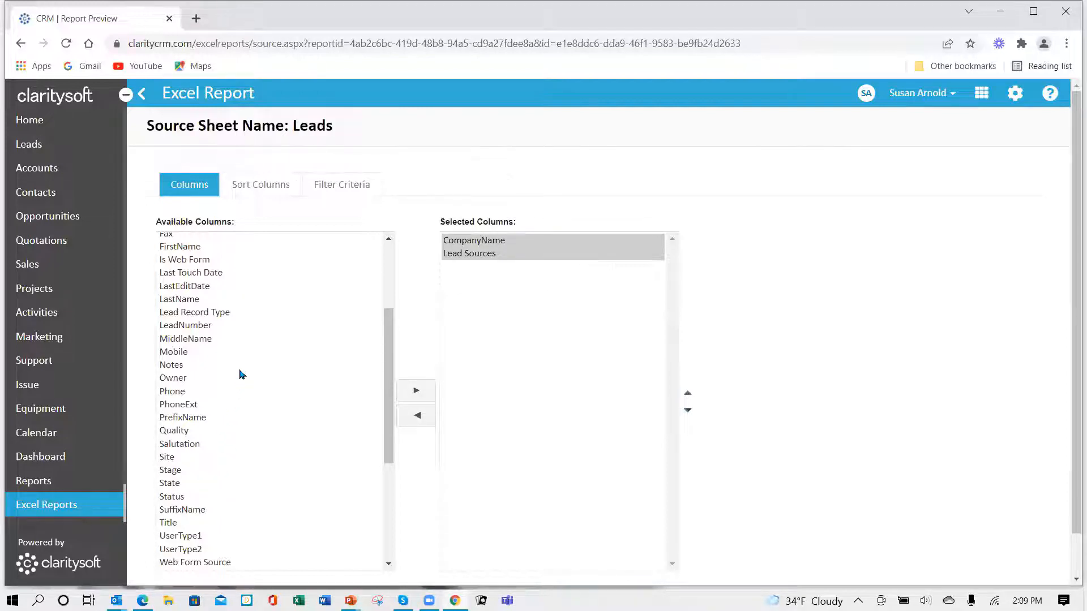
pyautogui.click(193, 432)
pyautogui.click(416, 392)
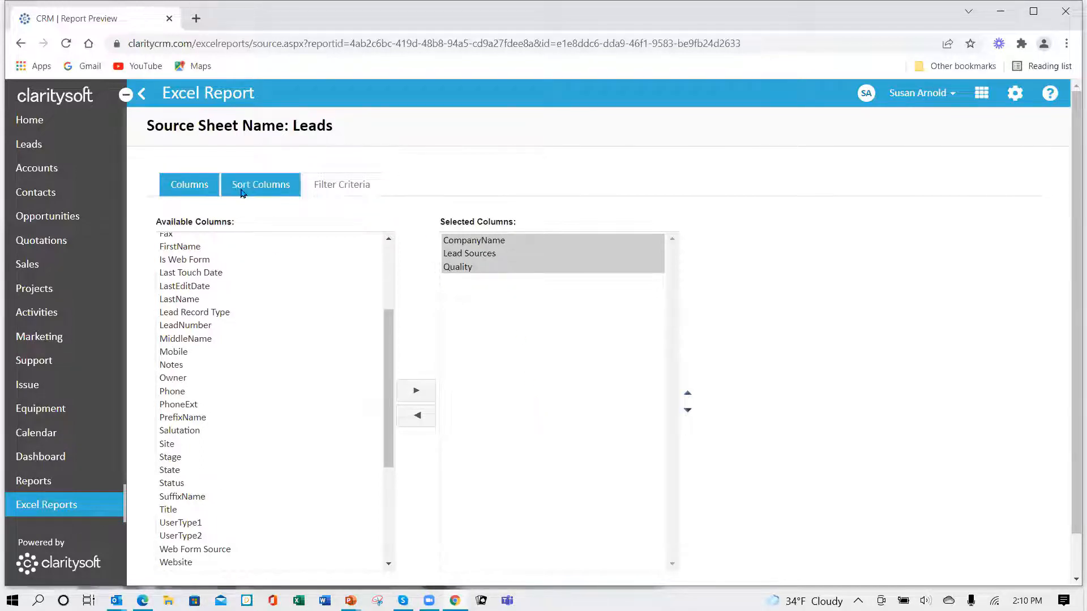
# - Set Lead Sources as the first sort column of the Leads source
pyautogui.click(263, 191)
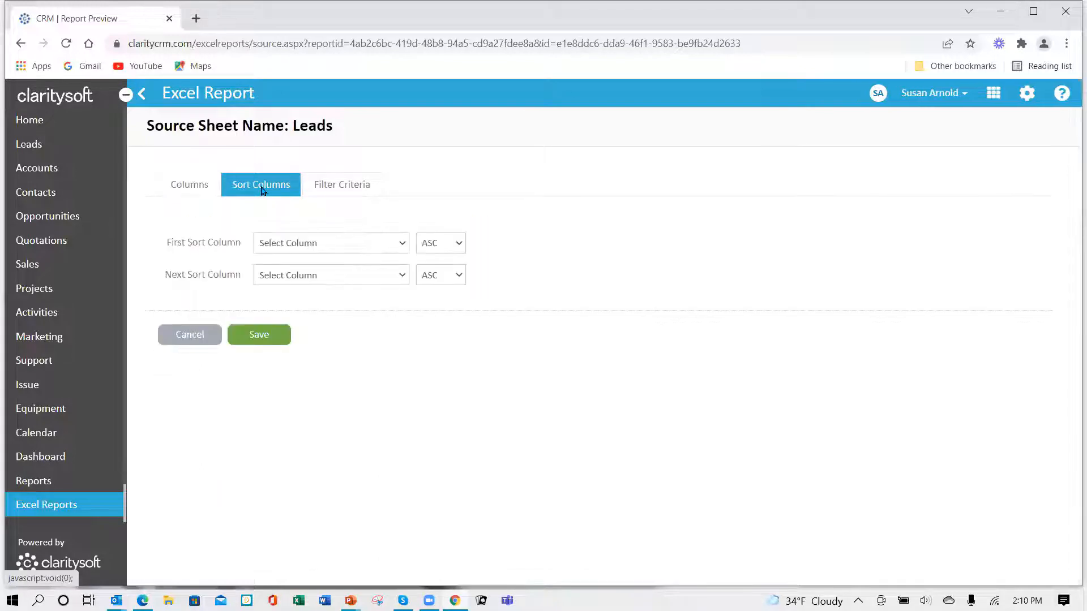
pyautogui.click(404, 244)
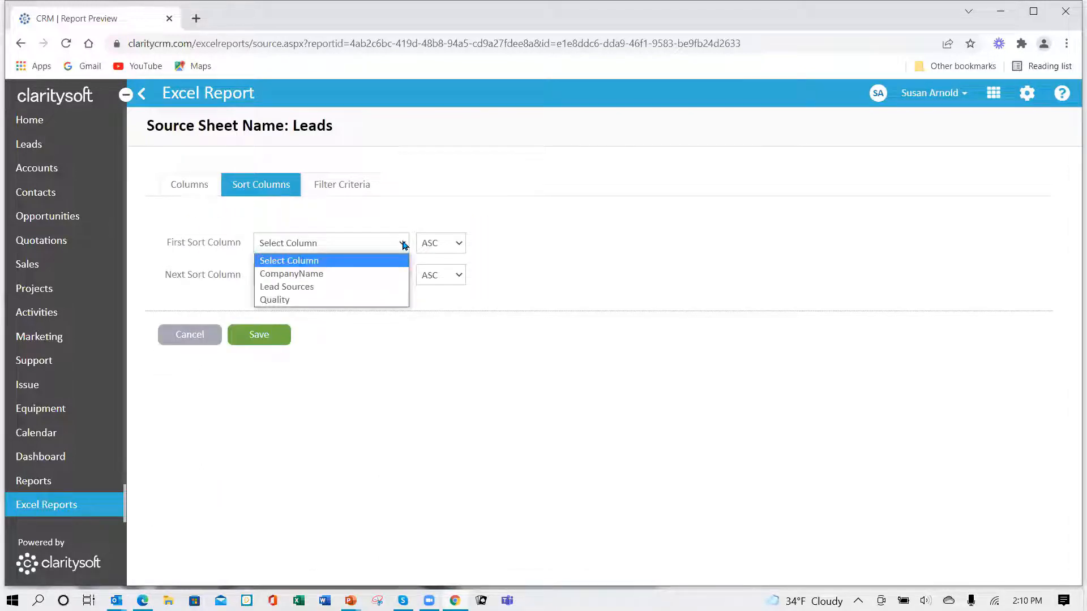
pyautogui.click(369, 286)
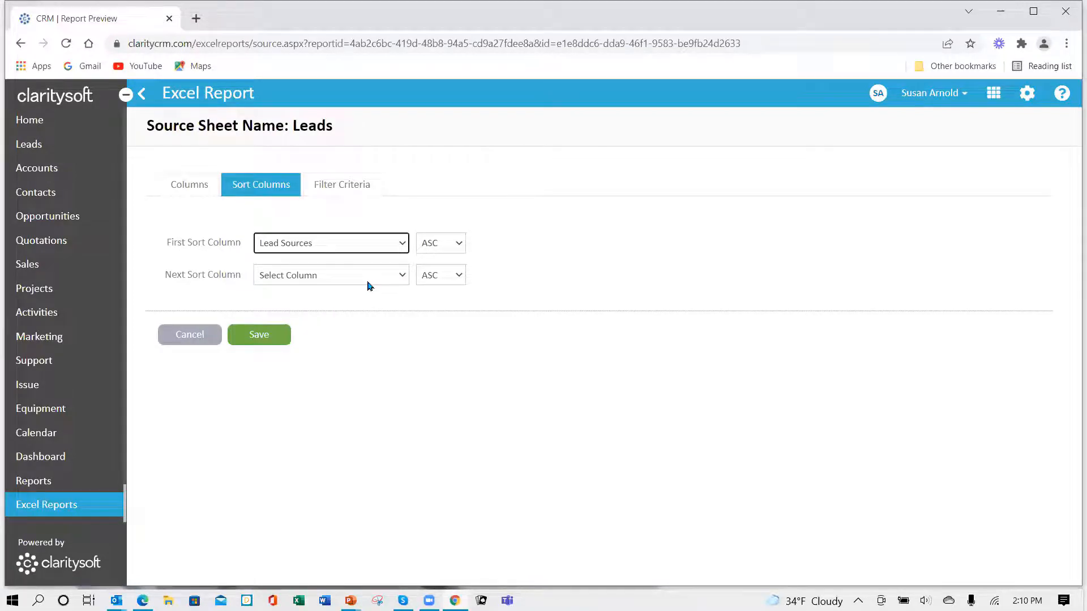
# - Filter the Leads source by CreationDate with the Year to Date period and save the source
pyautogui.click(352, 188)
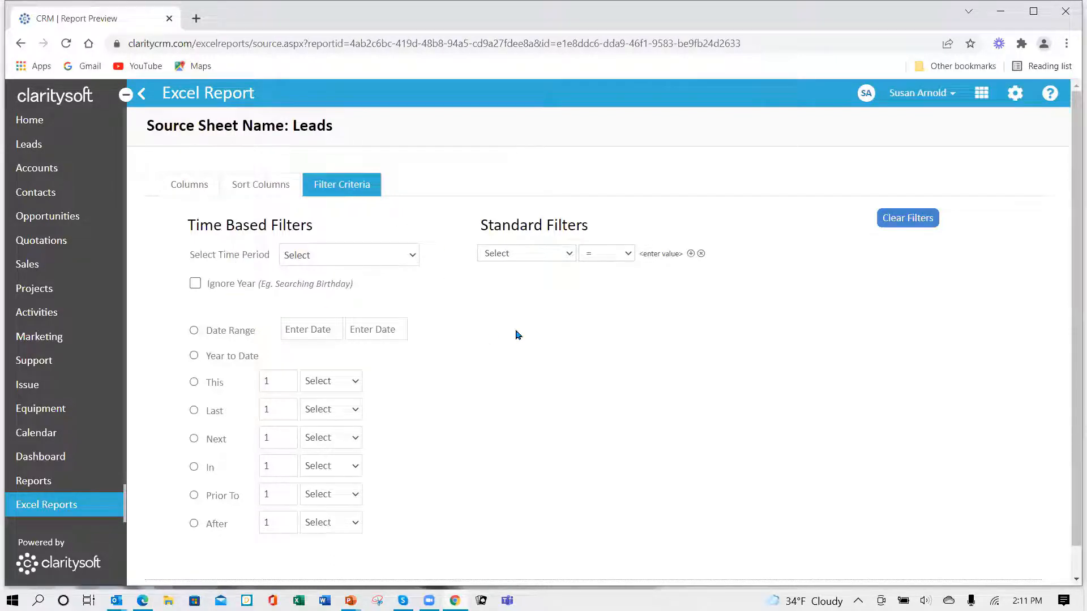
pyautogui.click(413, 255)
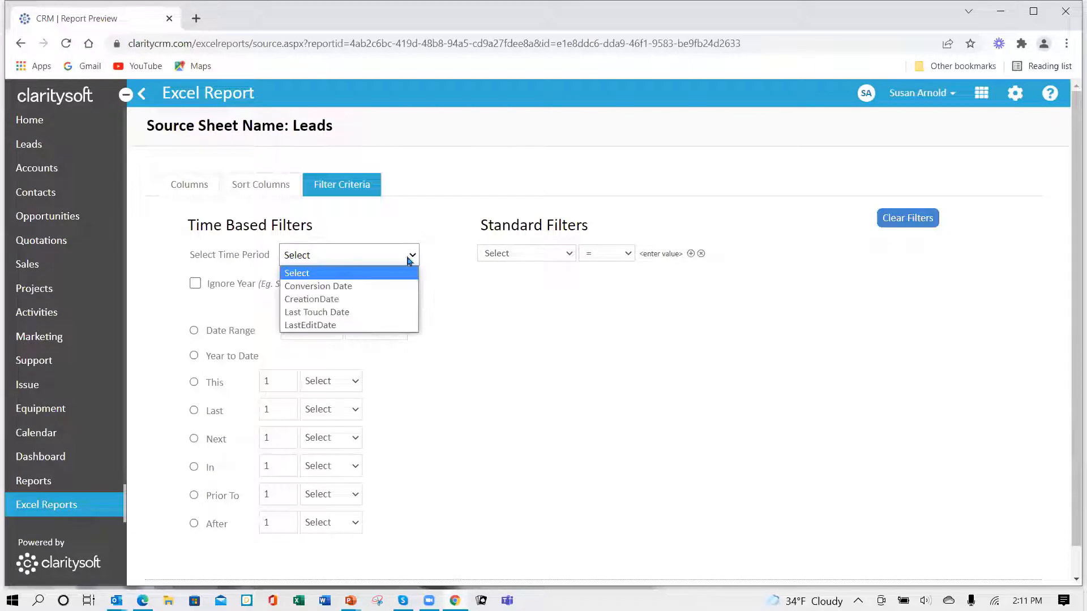
pyautogui.click(369, 302)
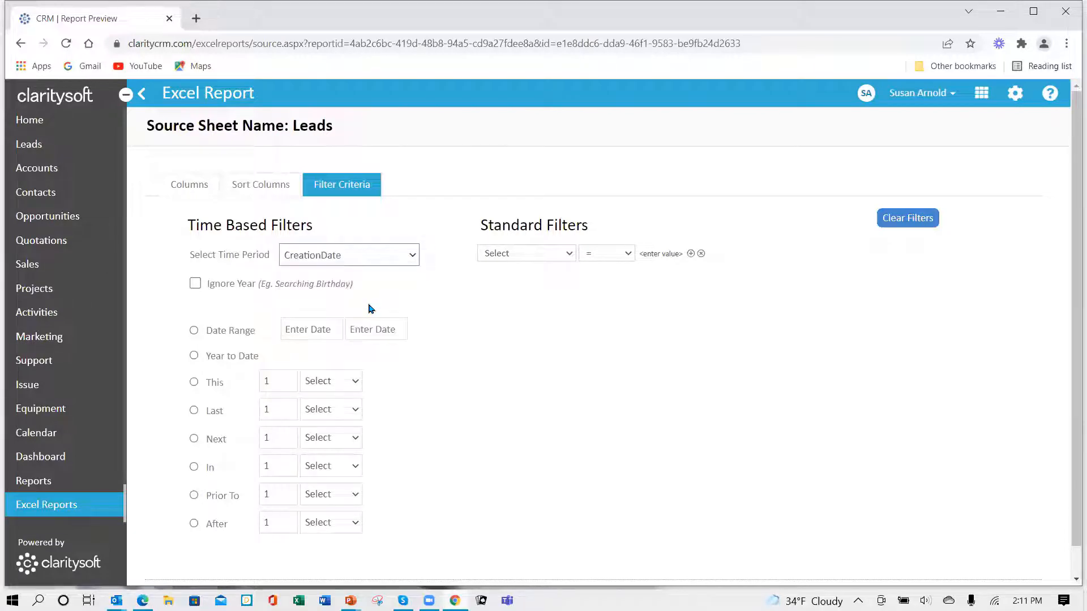
pyautogui.click(194, 356)
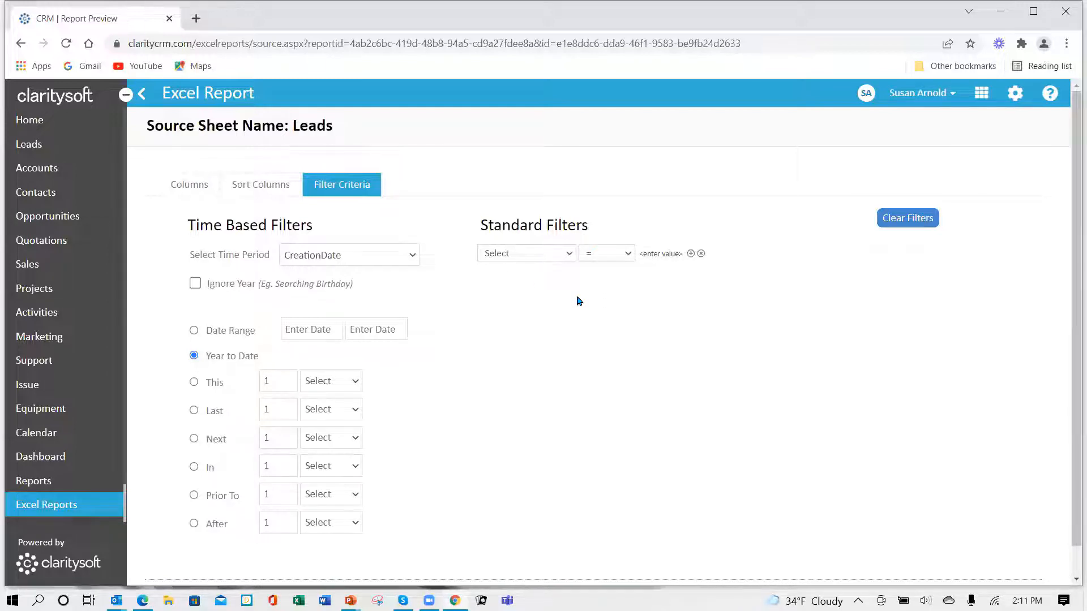
pyautogui.scroll(-1, 583, 342)
pyautogui.scroll(-1, 582, 342)
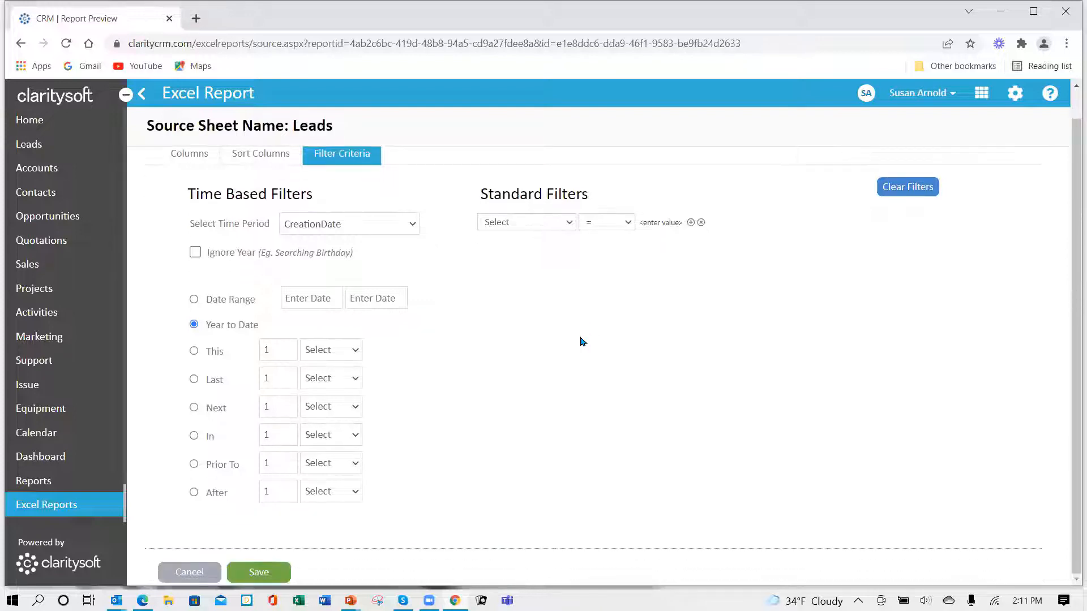
pyautogui.click(260, 579)
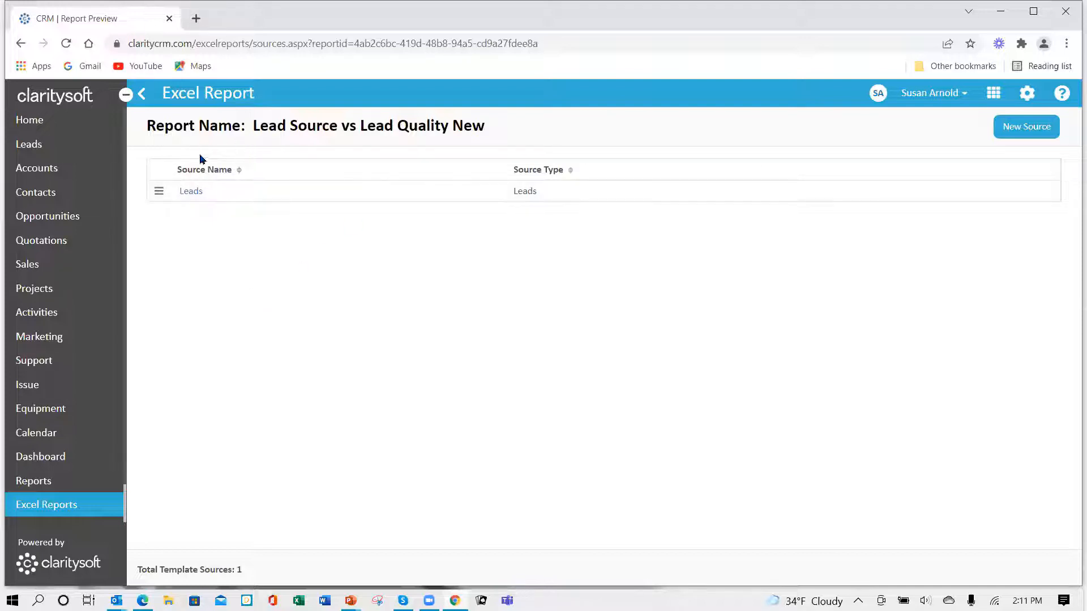
# - Return to the Excel Reports list and download the template of the Lead Source vs Lead Quality New report
pyautogui.click(143, 96)
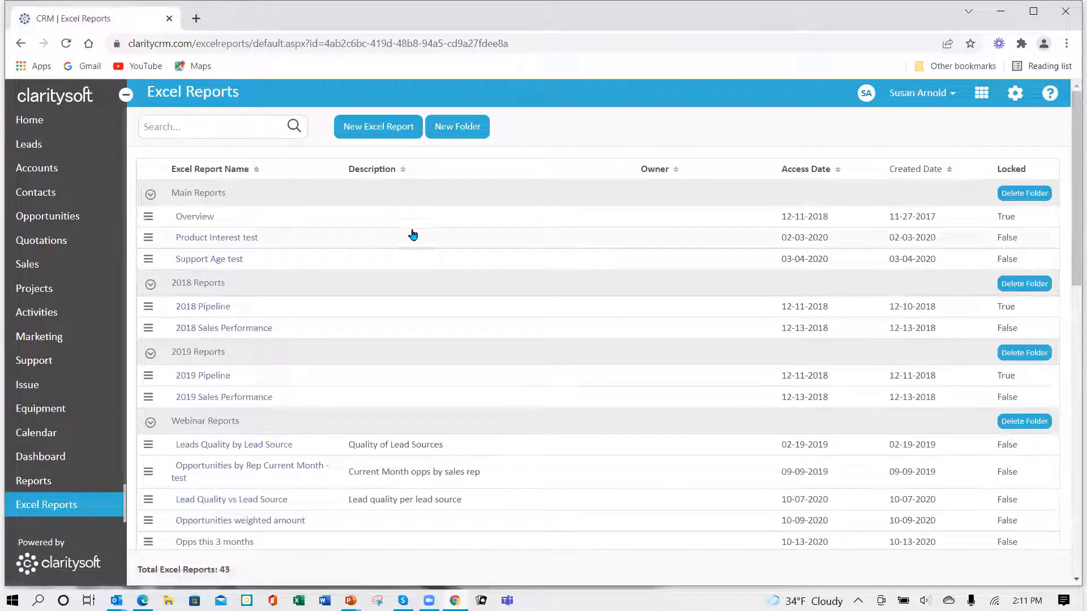
pyautogui.scroll(-2, 391, 306)
pyautogui.scroll(-2, 388, 299)
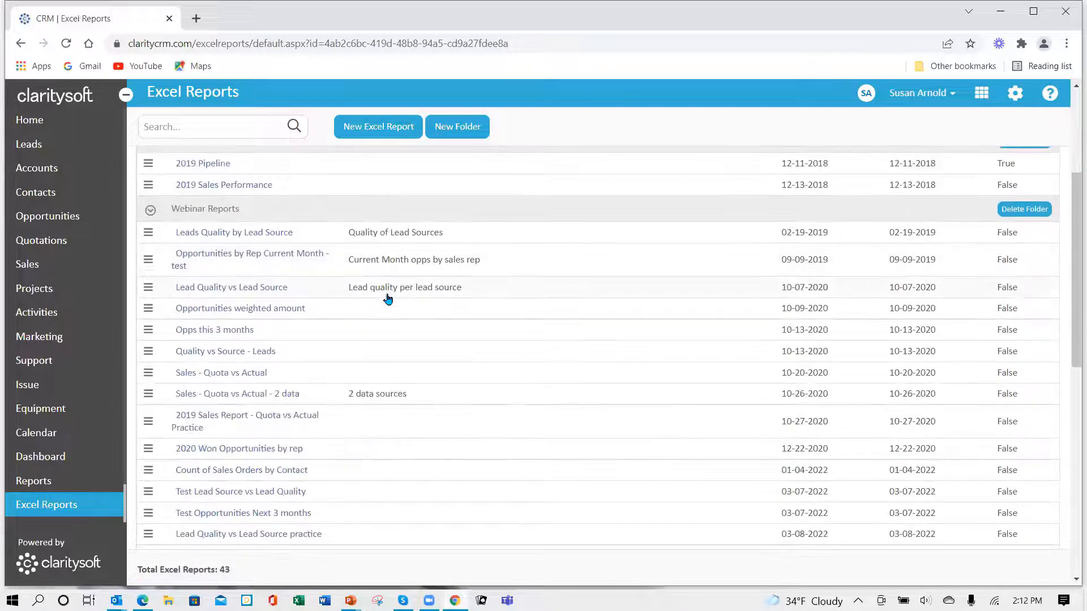
pyautogui.scroll(-10, 388, 299)
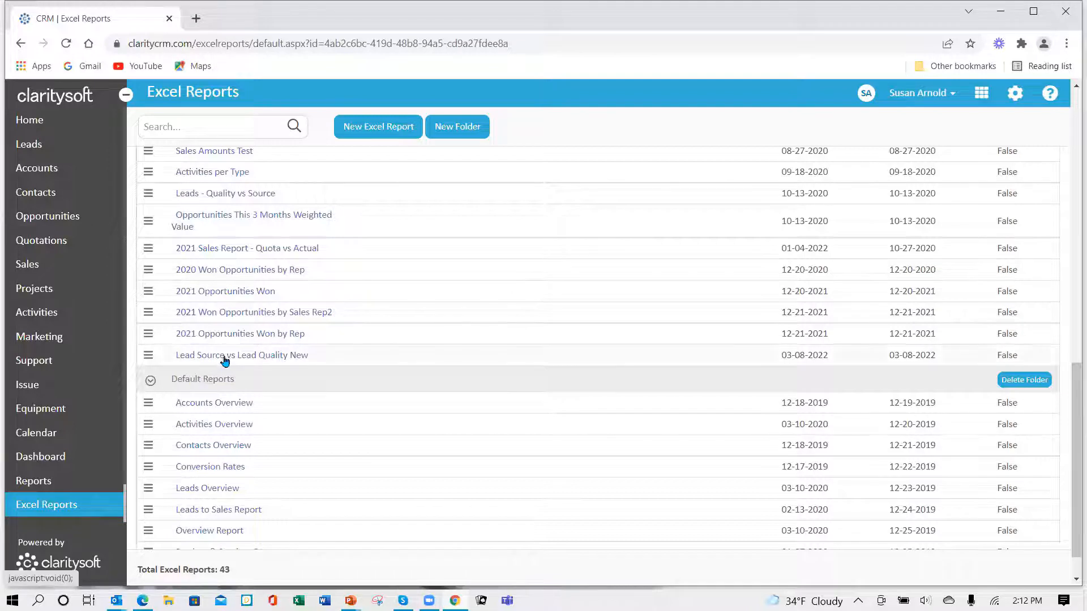
pyautogui.click(148, 360)
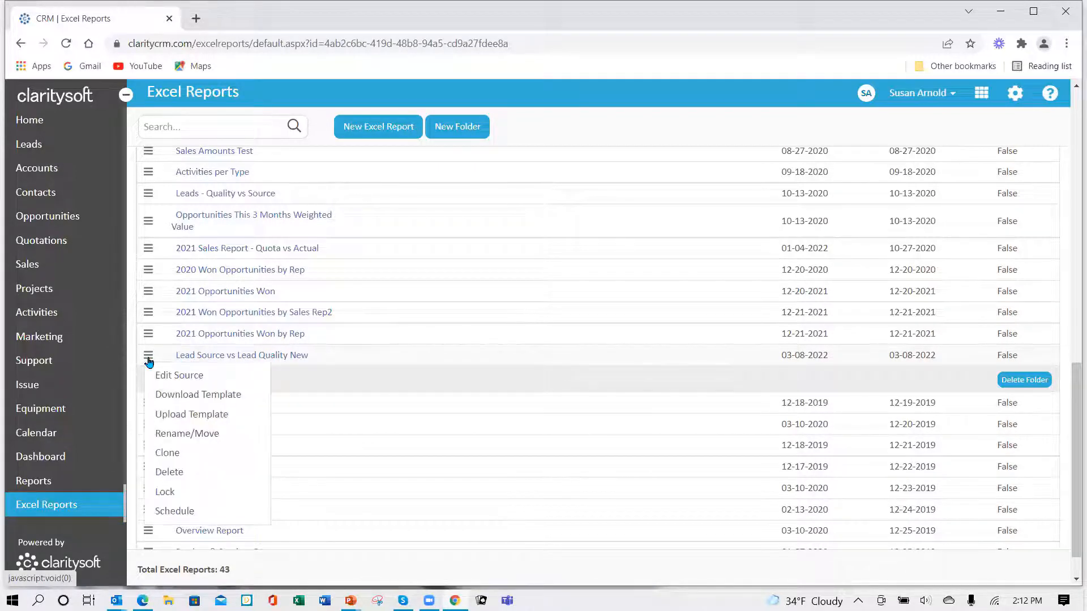
pyautogui.click(177, 396)
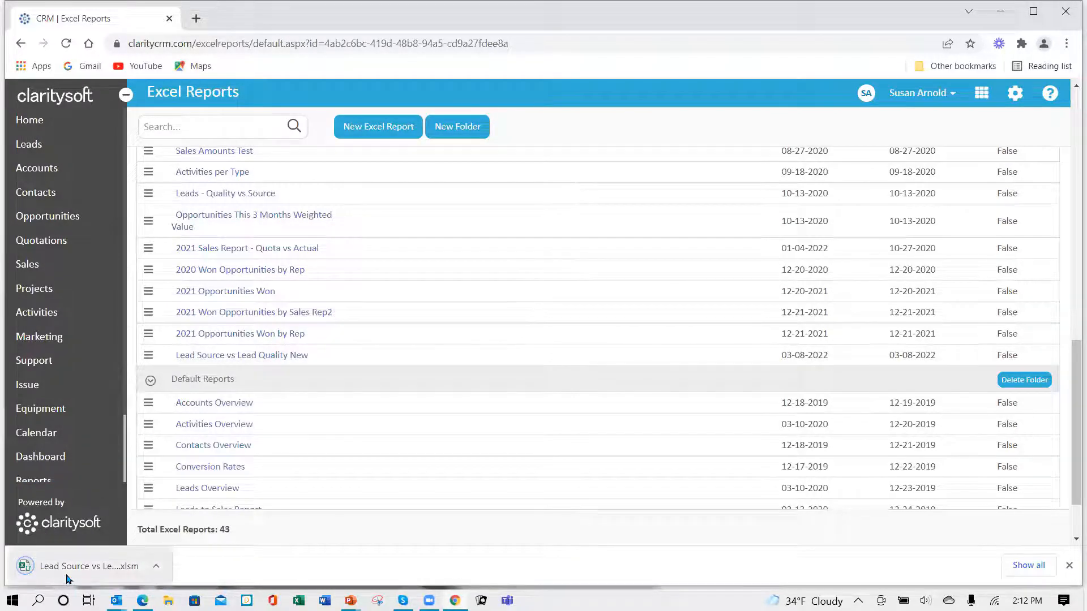
# - Open the downloaded template in Excel with editing and macros enabled, check its Leads sheet, and return to the CRM
pyautogui.click(33, 570)
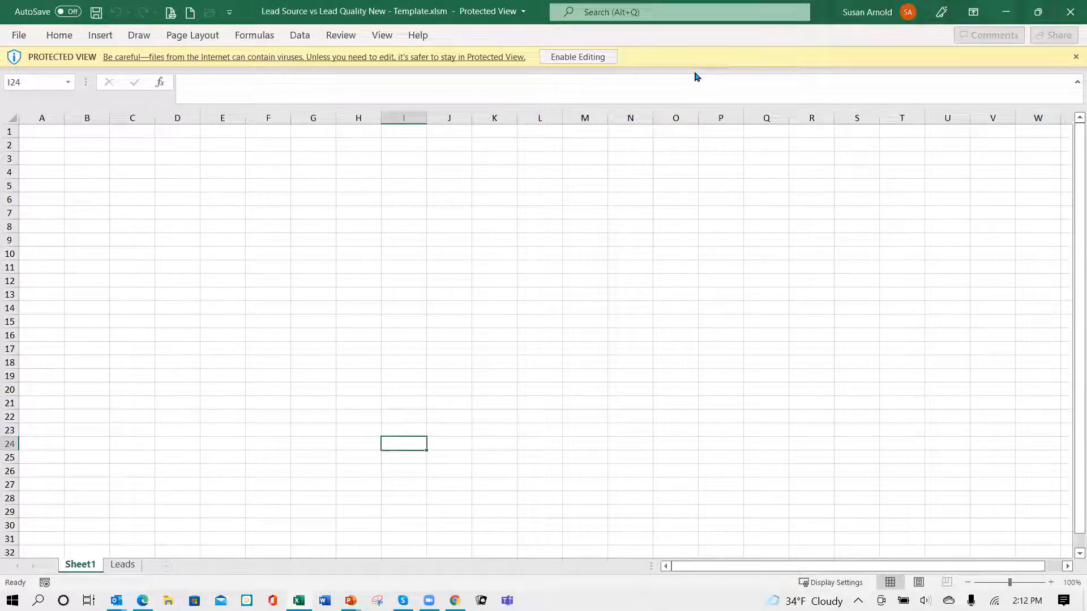
pyautogui.click(564, 60)
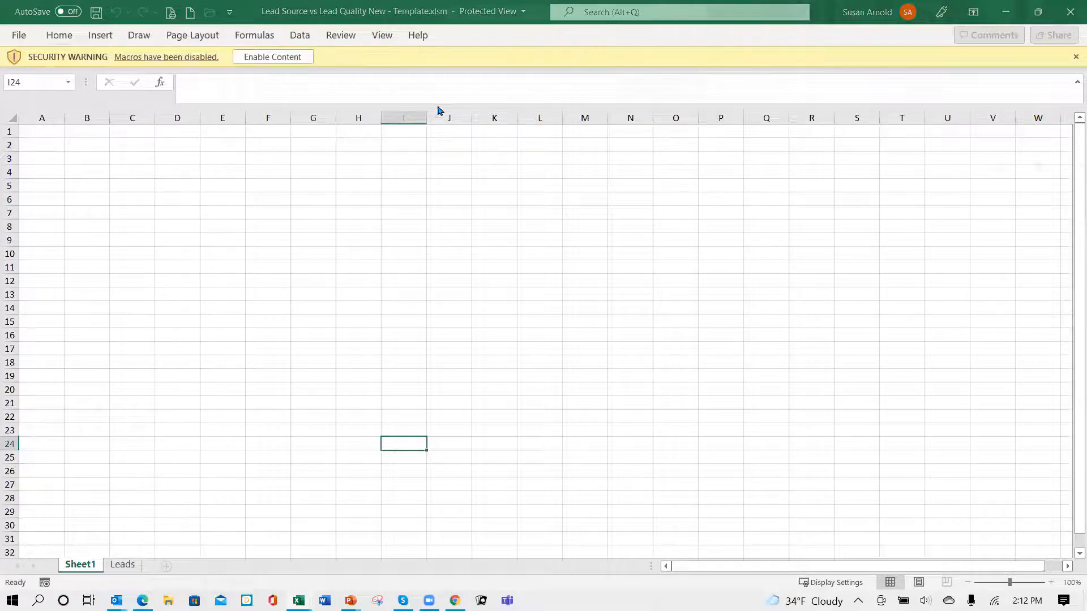
pyautogui.click(282, 125)
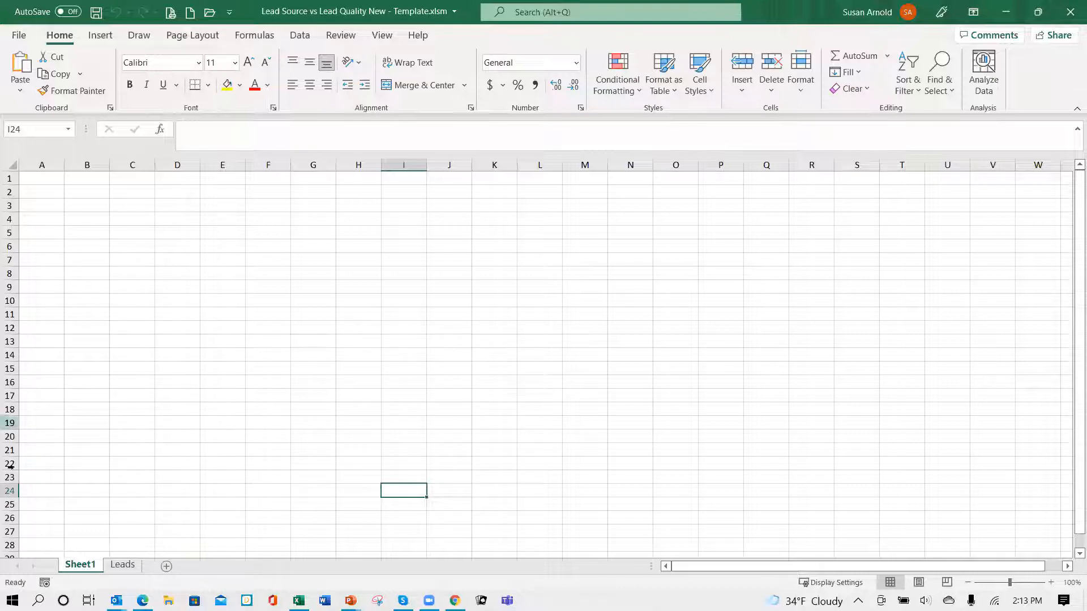
pyautogui.click(123, 565)
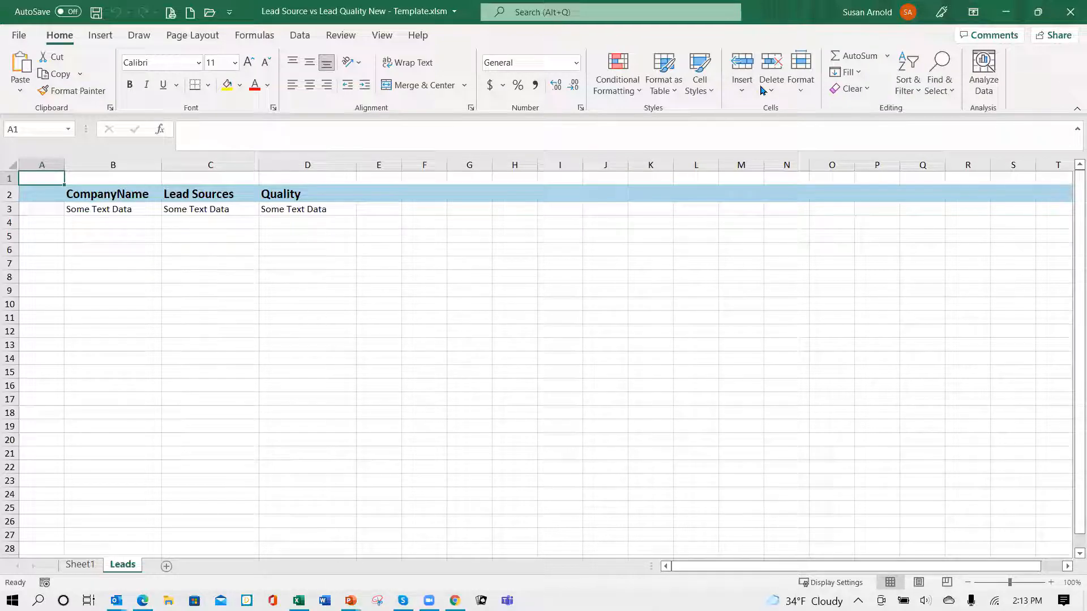
pyautogui.click(1006, 12)
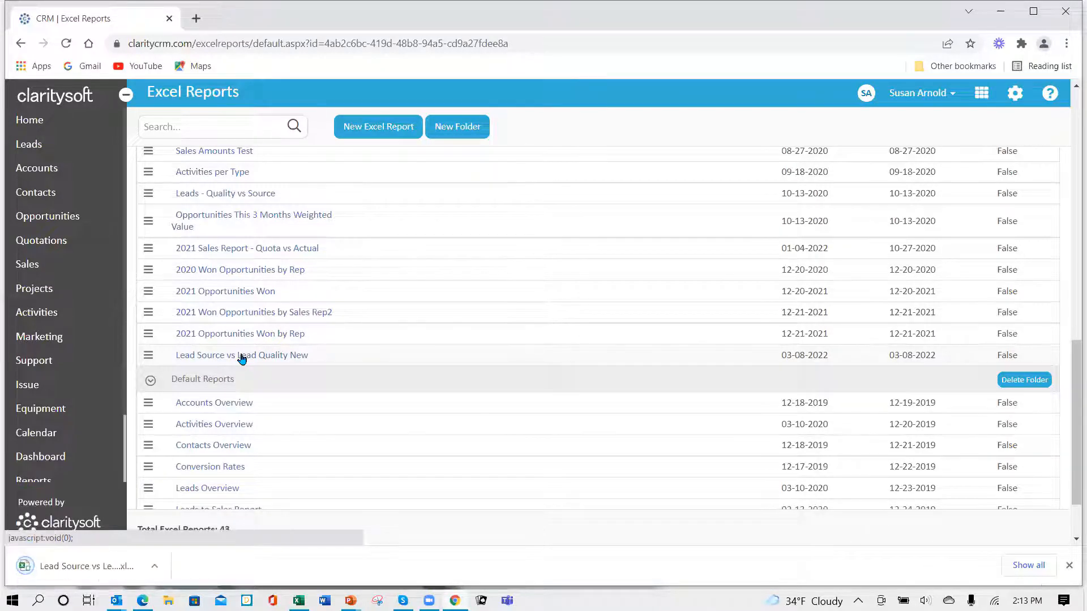
# - Open the generated Lead Source vs Lead Quality New workbook with editing and macros enabled, and review the lead rows on its Leads sheet
pyautogui.click(67, 568)
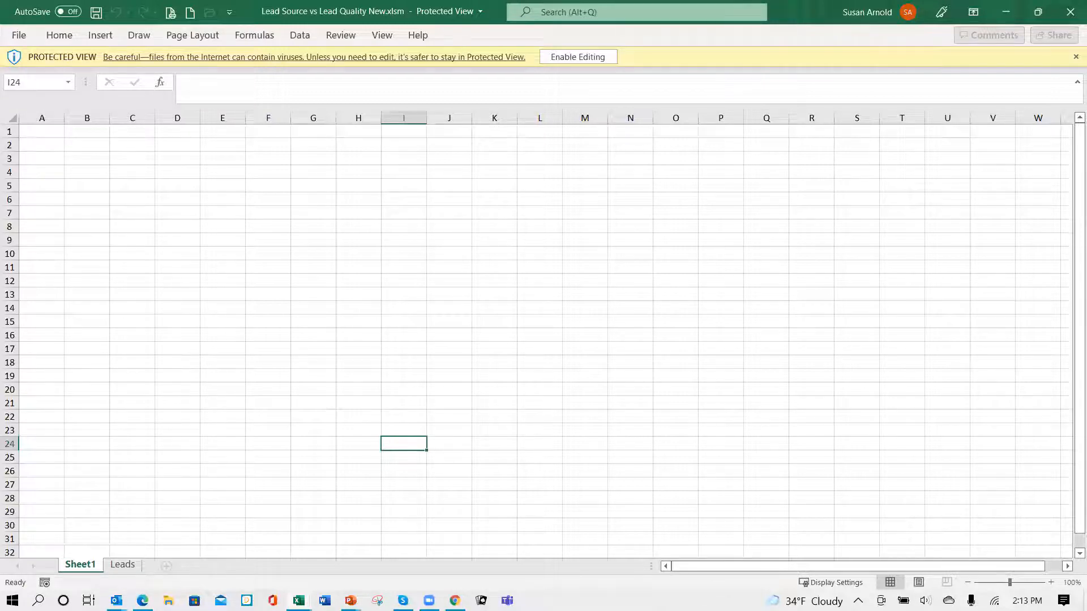
pyautogui.click(569, 58)
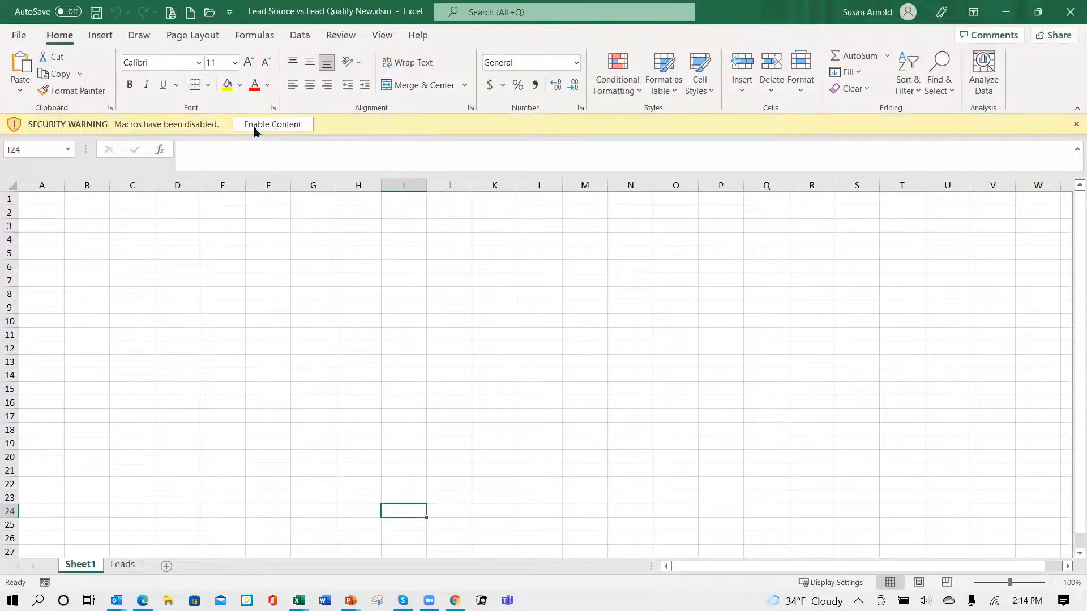
pyautogui.click(254, 127)
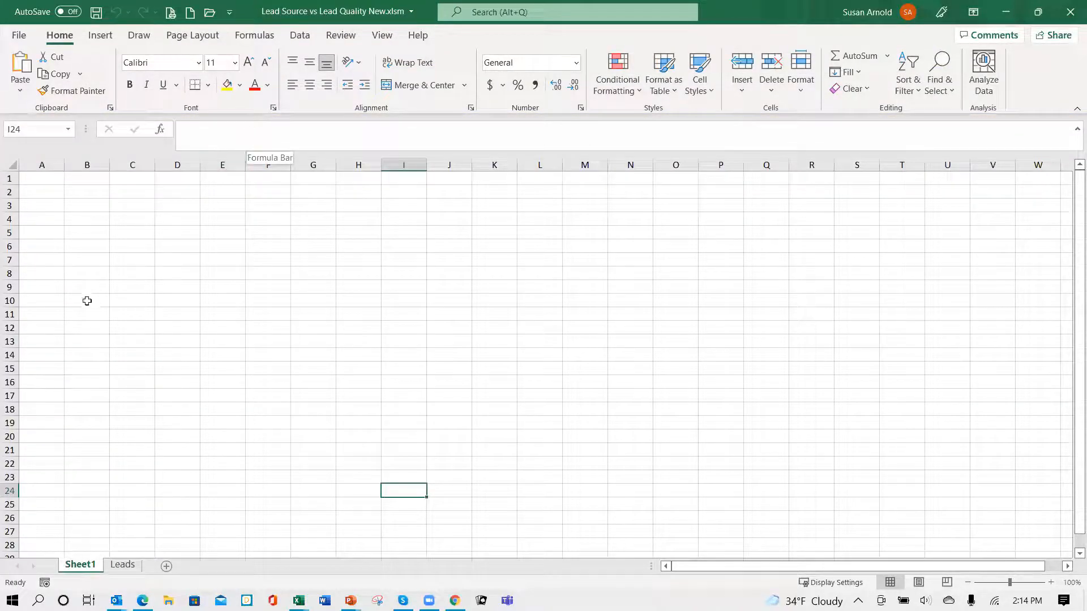
pyautogui.click(124, 565)
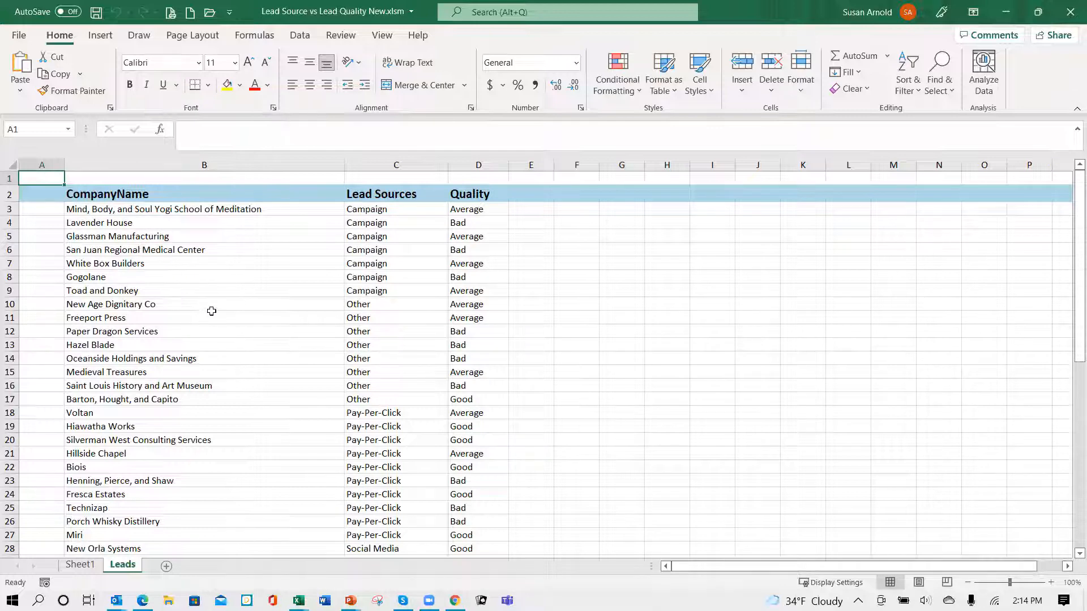
pyautogui.scroll(-13, 221, 298)
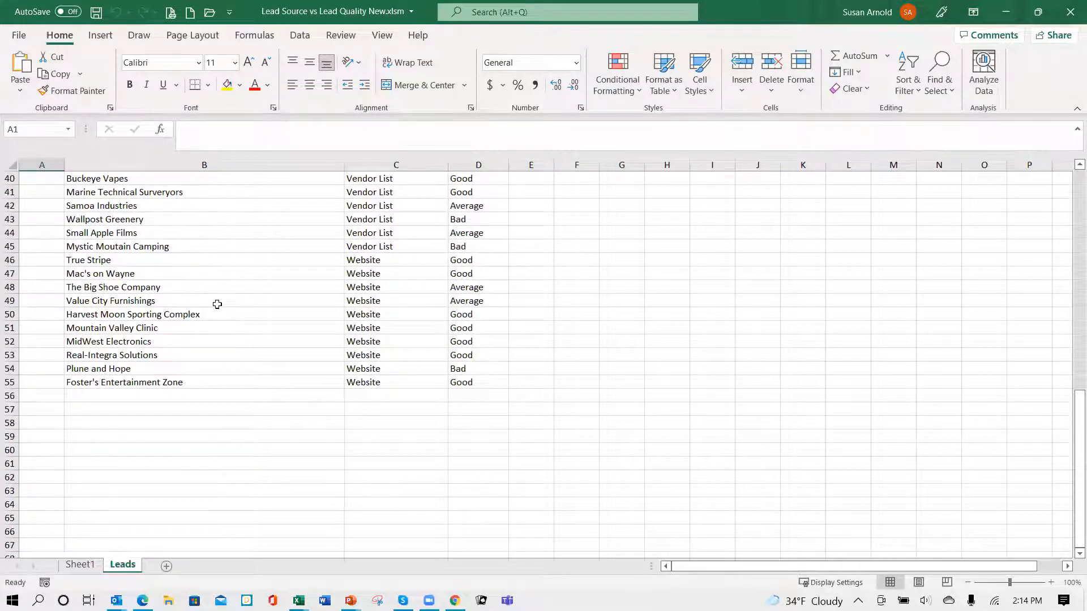
pyautogui.scroll(12, 281, 301)
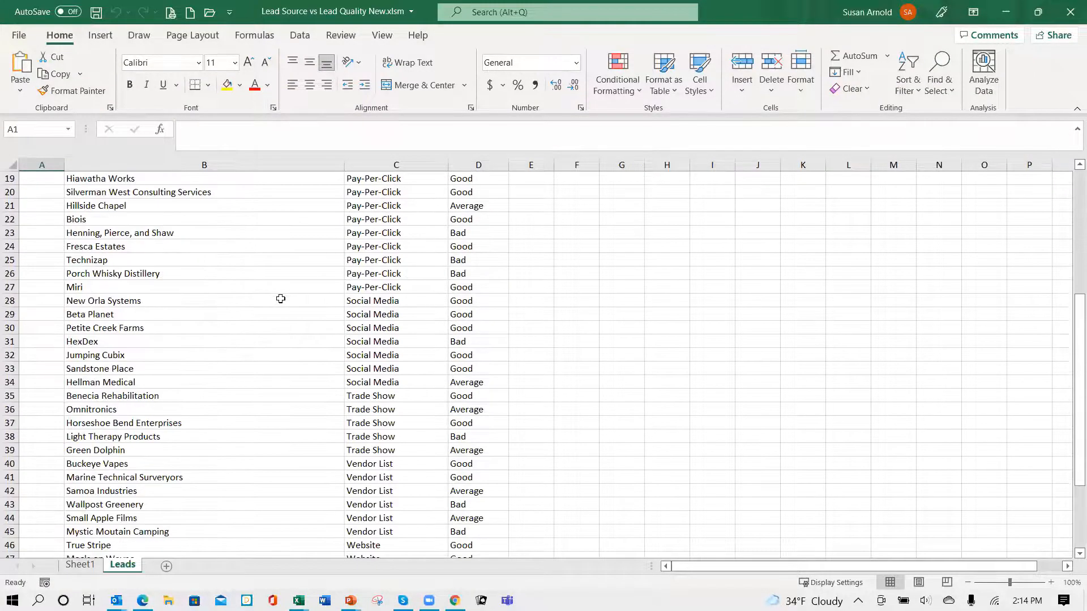
pyautogui.scroll(1, 284, 301)
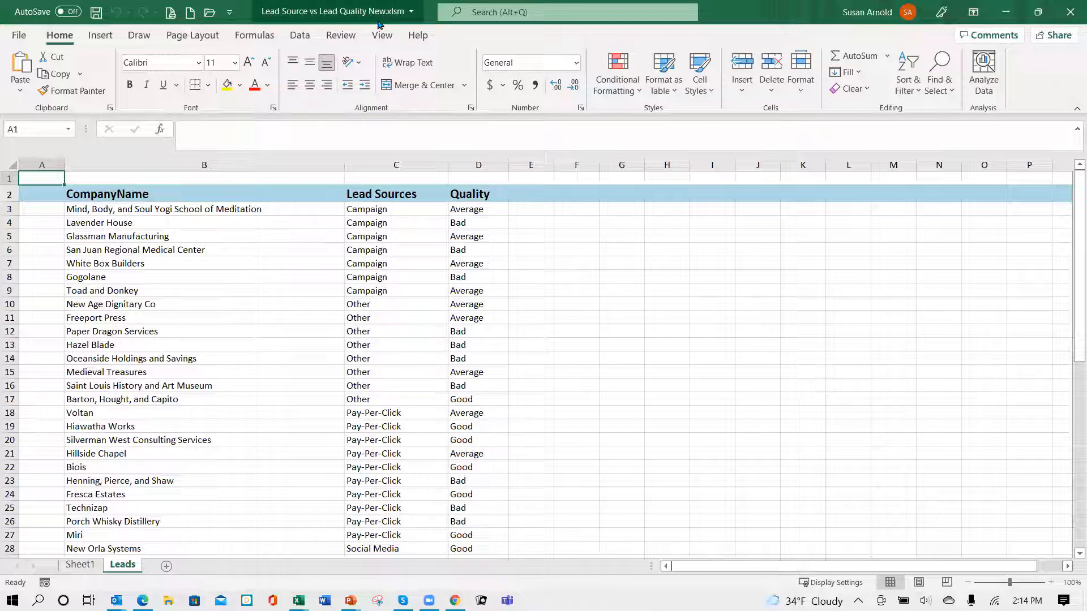
# - Copy all lead rows from B3 through D55 on the Leads sheet of the generated workbook
pyautogui.click(107, 215)
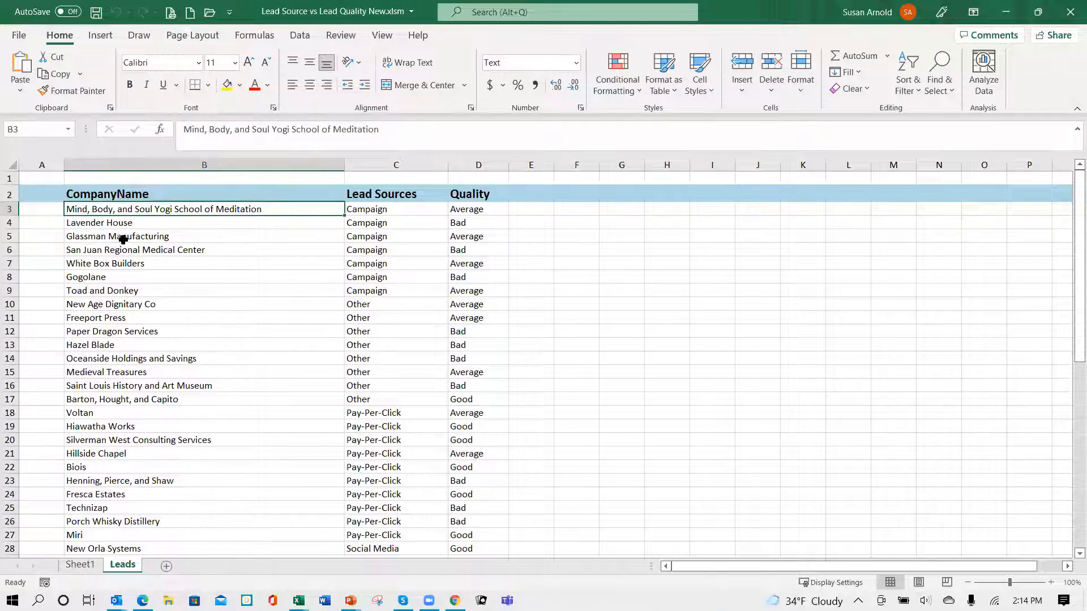
pyautogui.hotkey('shift', 'Right')
pyautogui.hotkey('shift', 'Right')
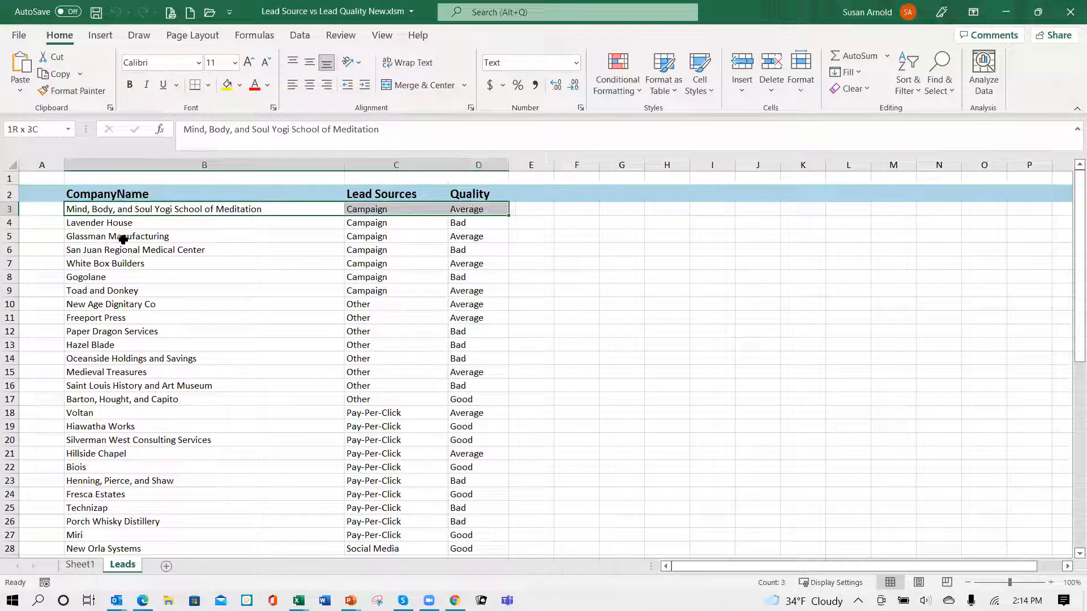
pyautogui.hotkey('shift', 'Down')
pyautogui.hotkey('shift', 'Down')
pyautogui.hotkey('shift', 'Down')
pyautogui.hotkey('shift', 'Down')
pyautogui.hotkey('shift', 'Down')
pyautogui.hotkey('shift', 'Down')
pyautogui.hotkey('shift', 'Down')
pyautogui.hotkey('shift', 'Down')
pyautogui.hotkey('shift', 'Down')
pyautogui.hotkey('shift', 'Down')
pyautogui.hotkey('shift', 'Down')
pyautogui.hotkey('shift', 'Down')
pyautogui.hotkey('shift', 'Down')
pyautogui.hotkey('shift', 'Down')
pyautogui.hotkey('shift', 'Down')
pyautogui.hotkey('shift', 'Down')
pyautogui.hotkey('shift', 'Down')
pyautogui.hotkey('shift', 'Down')
pyautogui.hotkey('shift', 'Down')
pyautogui.hotkey('shift', 'Down')
pyautogui.hotkey('shift', 'Down')
pyautogui.hotkey('shift', 'Down')
pyautogui.hotkey('shift', 'Down')
pyautogui.hotkey('shift', 'Down')
pyautogui.hotkey('shift', 'Down')
pyautogui.hotkey('shift', 'Down')
pyautogui.hotkey('shift', 'Down')
pyautogui.hotkey('shift', 'Down')
pyautogui.hotkey('shift', 'Down')
pyautogui.hotkey('shift', 'Down')
pyautogui.hotkey('shift', 'Down')
pyautogui.hotkey('shift', 'Down')
pyautogui.hotkey('shift', 'Down')
pyautogui.hotkey('shift', 'Down')
pyautogui.hotkey('shift', 'Down')
pyautogui.hotkey('shift', 'Down')
pyautogui.hotkey('shift', 'Down')
pyautogui.hotkey('shift', 'Down')
pyautogui.hotkey('shift', 'Down')
pyautogui.hotkey('shift', 'Down')
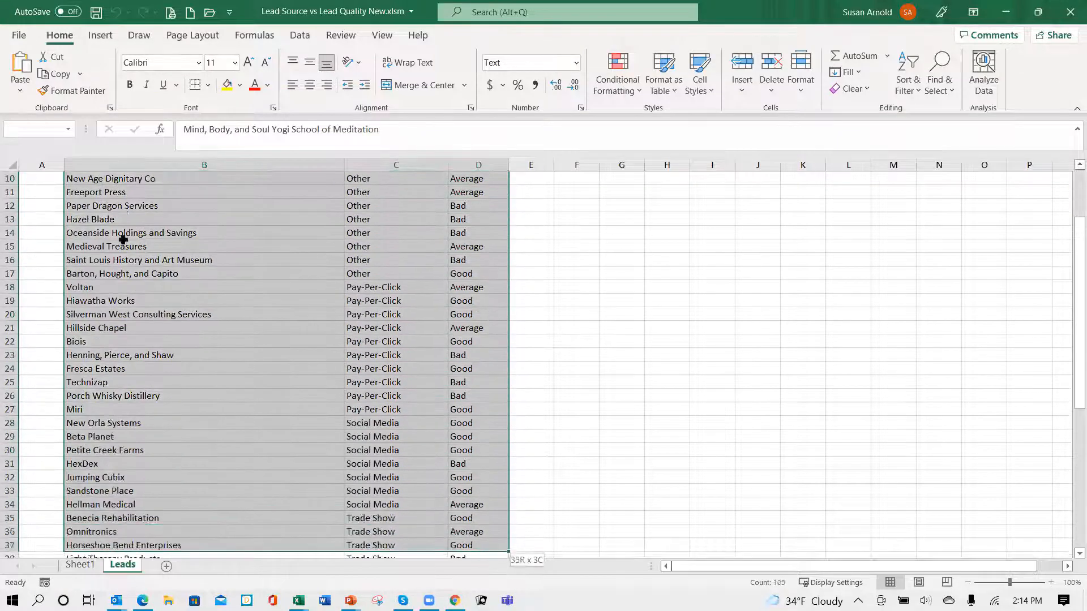
pyautogui.hotkey('shift', 'Up')
pyautogui.hotkey('shift', 'Up')
pyautogui.hotkey('shift', 'Up')
pyautogui.hotkey('shift', 'Up')
pyautogui.hotkey('shift', 'Up')
pyautogui.hotkey('shift', 'Up')
pyautogui.hotkey('shift', 'Up')
pyautogui.hotkey('shift', 'Up')
pyautogui.hotkey('shift', 'Up')
pyautogui.hotkey('shift', 'Up')
pyautogui.hotkey('shift', 'Up')
pyautogui.hotkey('shift', 'Up')
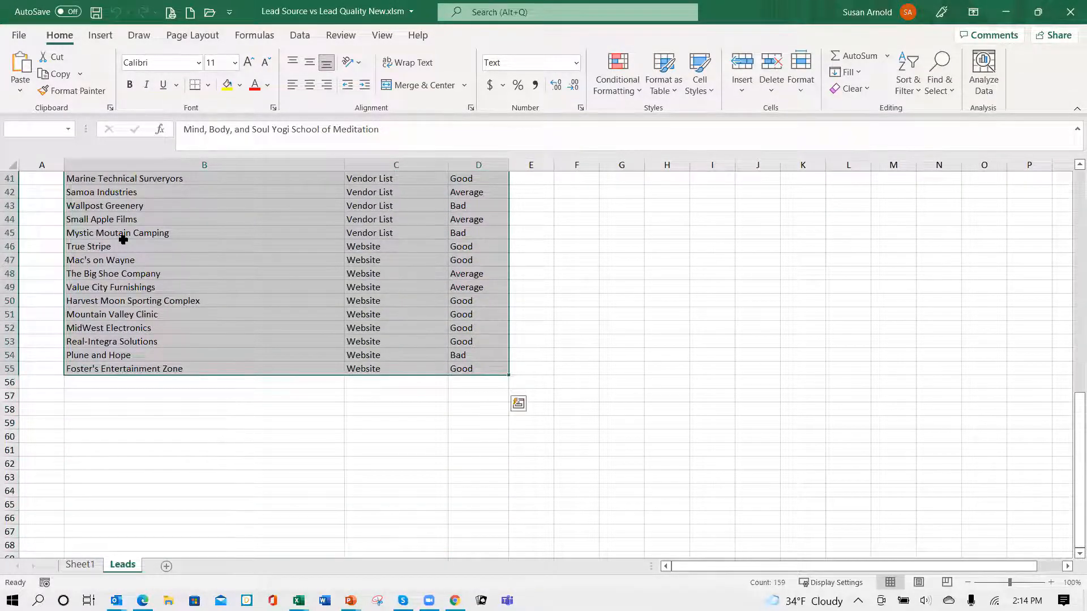
pyautogui.hotkey('ctrl', 'c')
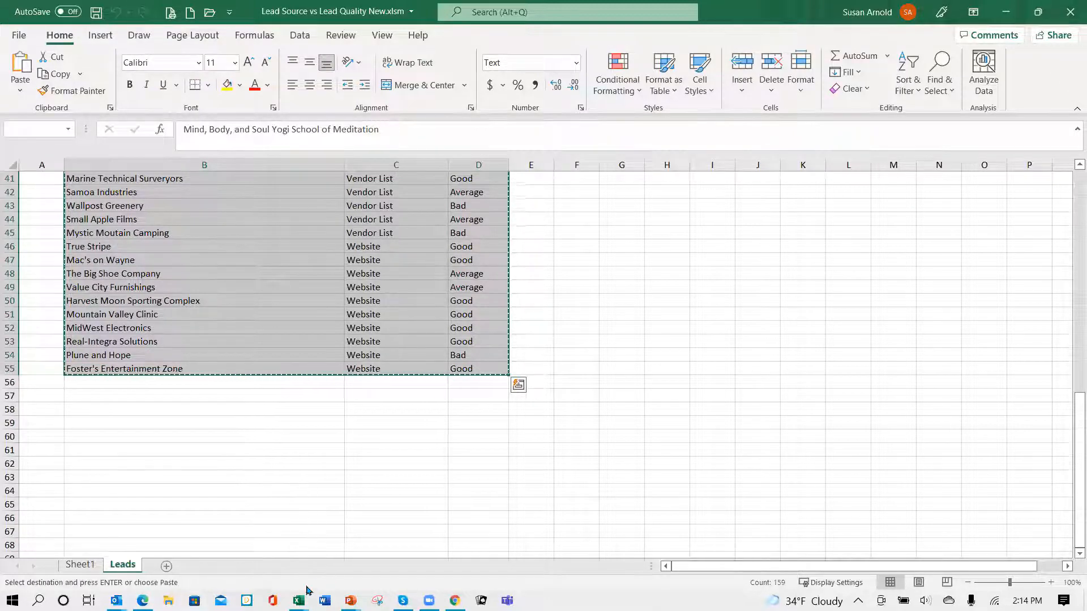
# - Switch to the Lead Source vs Lead Quality New - Template workbook and paste the copied lead rows at B4, below the placeholder row
pyautogui.moveTo(303, 596)
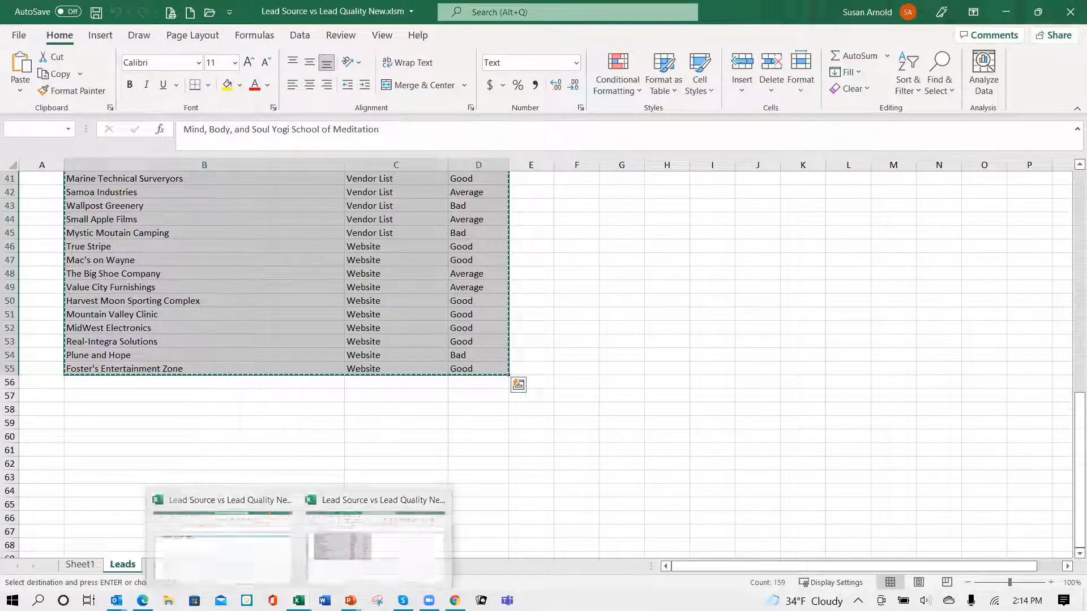
pyautogui.click(242, 572)
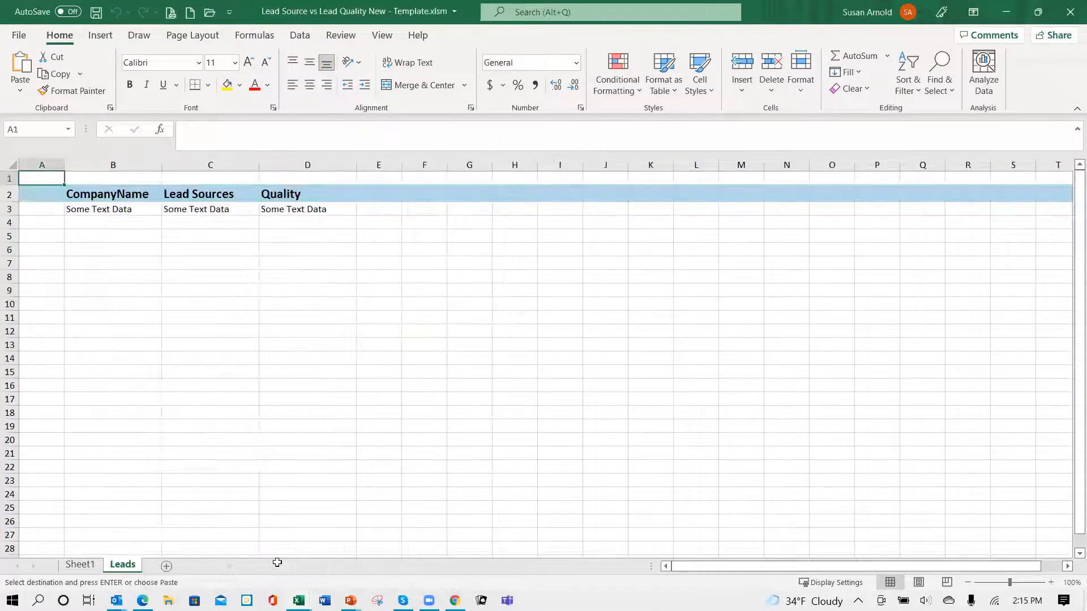
pyautogui.click(106, 221)
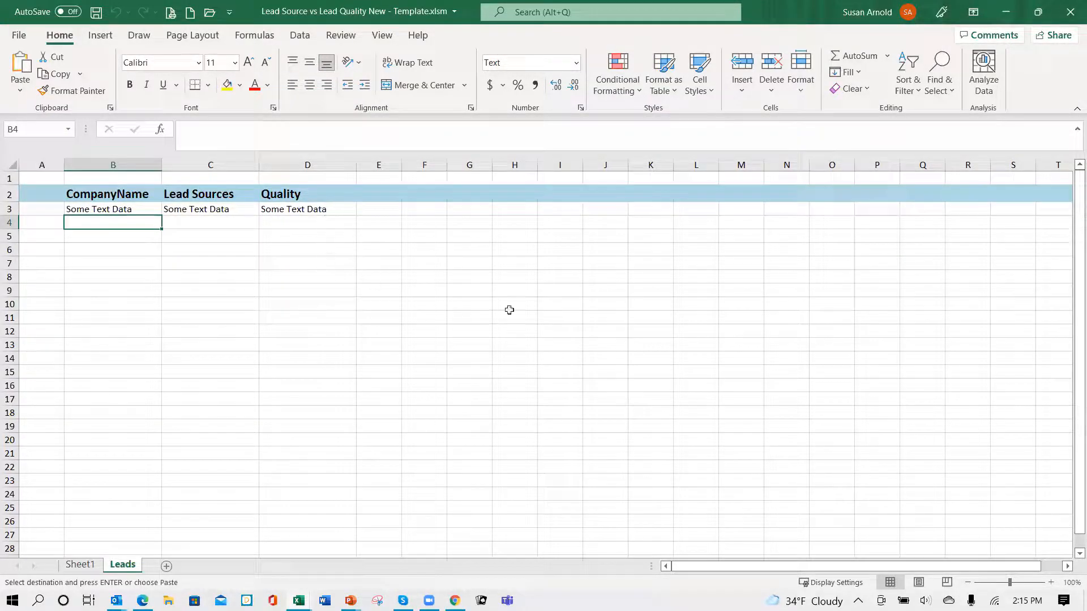
pyautogui.hotkey('ctrl', 'v')
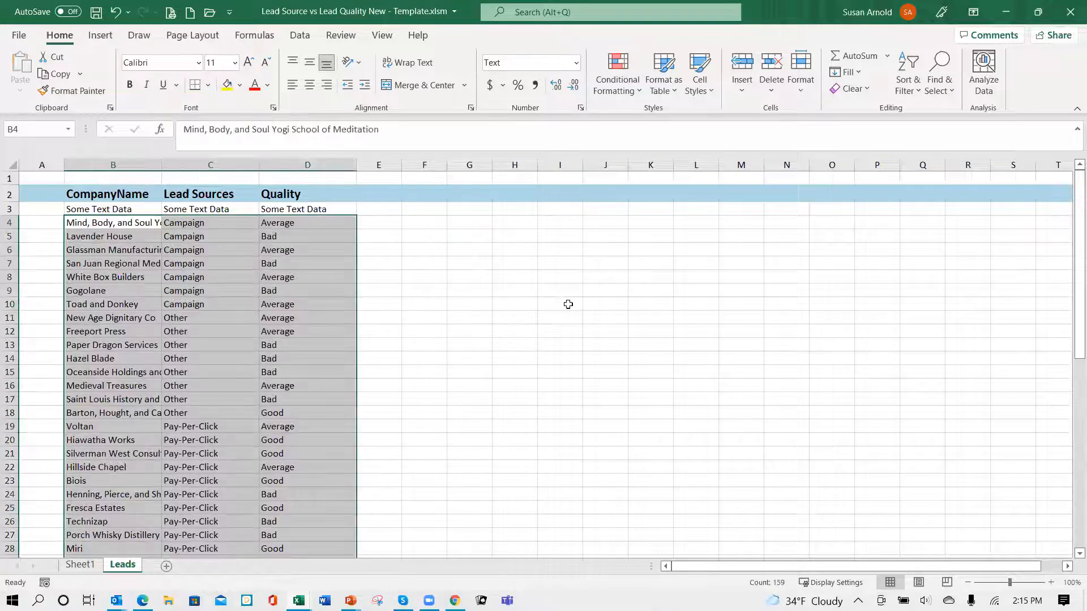
pyautogui.click(133, 276)
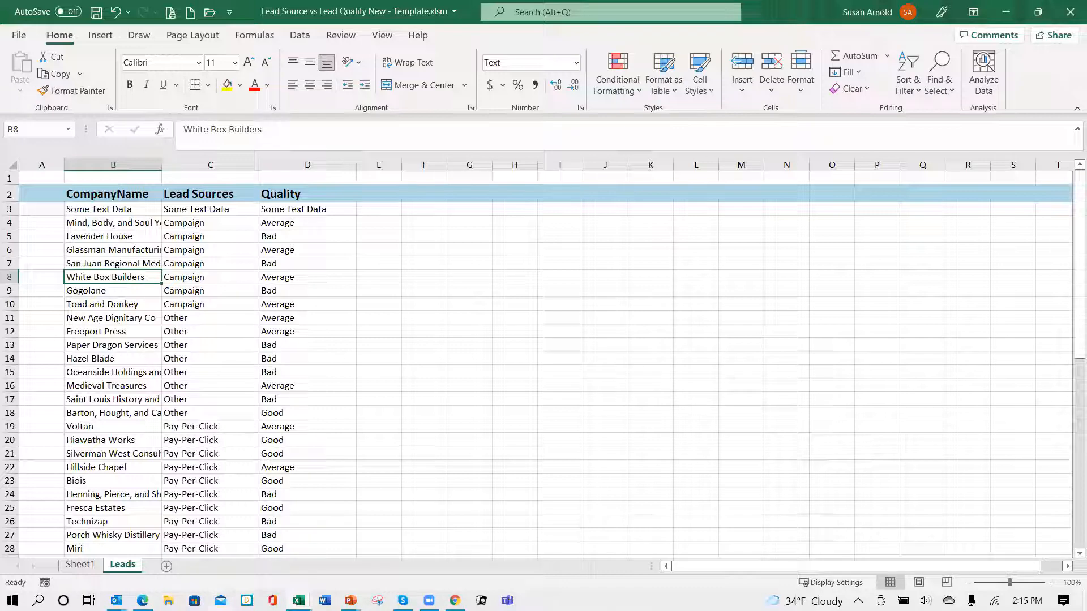
# - Return to the generated Lead Source vs Lead Quality New.xlsm workbook and close it without saving changes
pyautogui.moveTo(299, 601)
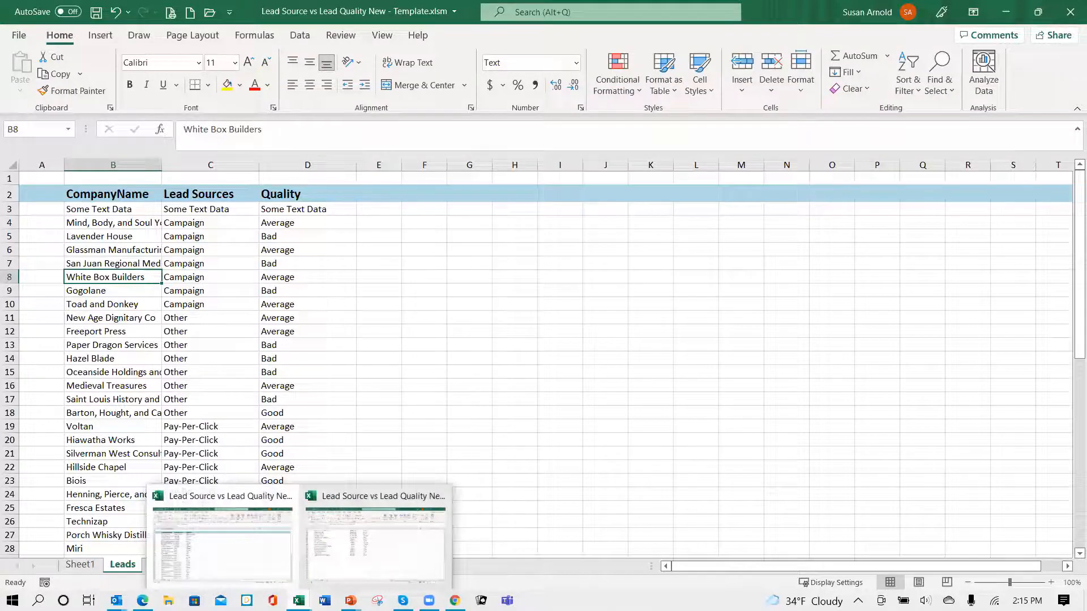
pyautogui.click(378, 552)
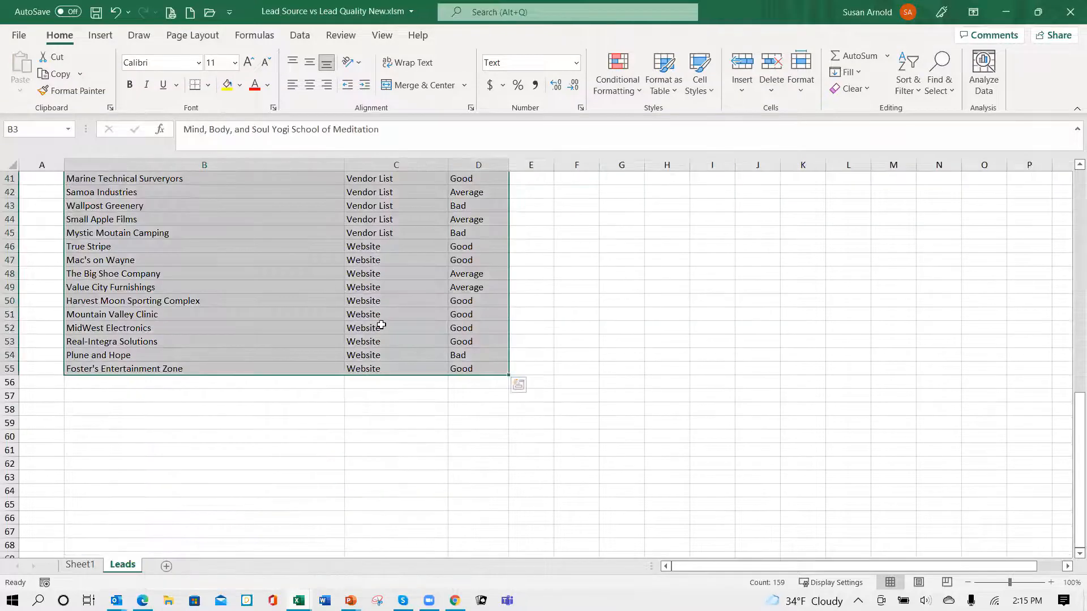
pyautogui.click(1071, 11)
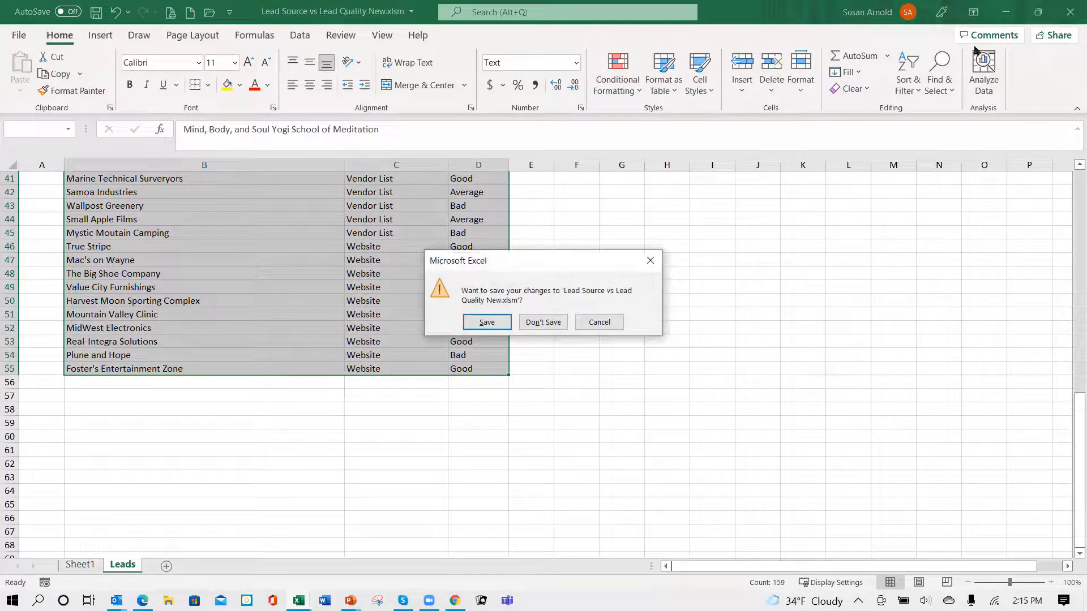
pyautogui.click(539, 328)
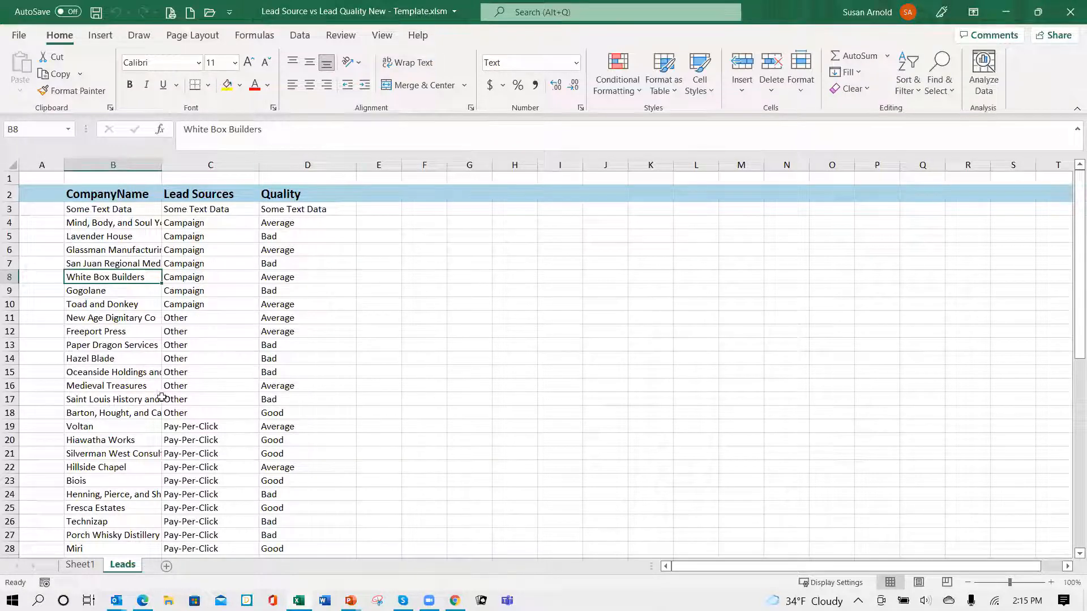
# - Insert a PivotChart and PivotTable at cell B3 of Sheet1, using Leads!$B$2:$D$144 as the source range
pyautogui.click(81, 567)
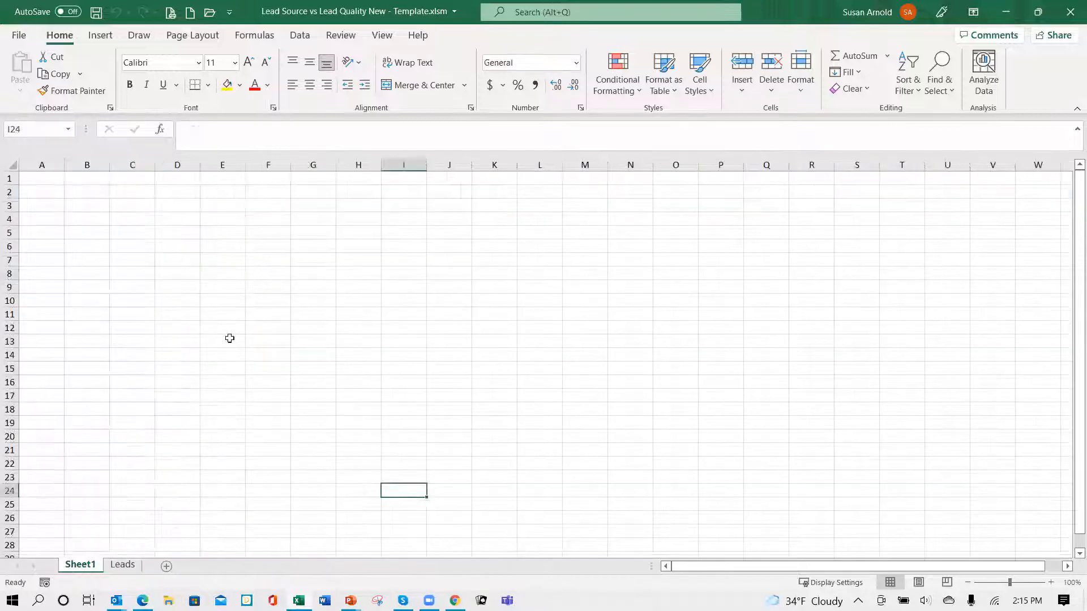
pyautogui.click(91, 206)
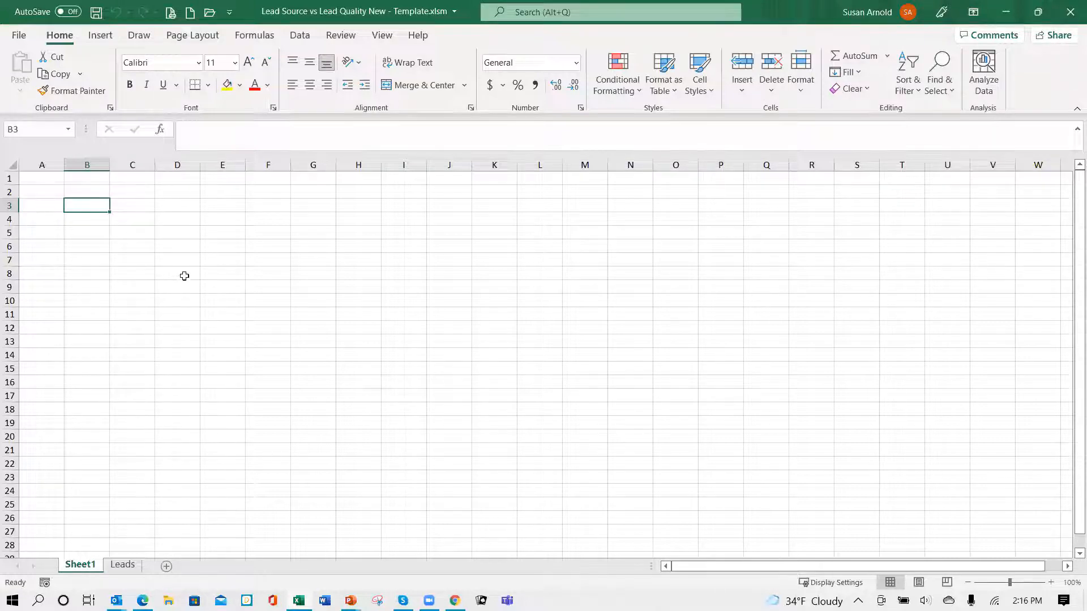
pyautogui.click(101, 36)
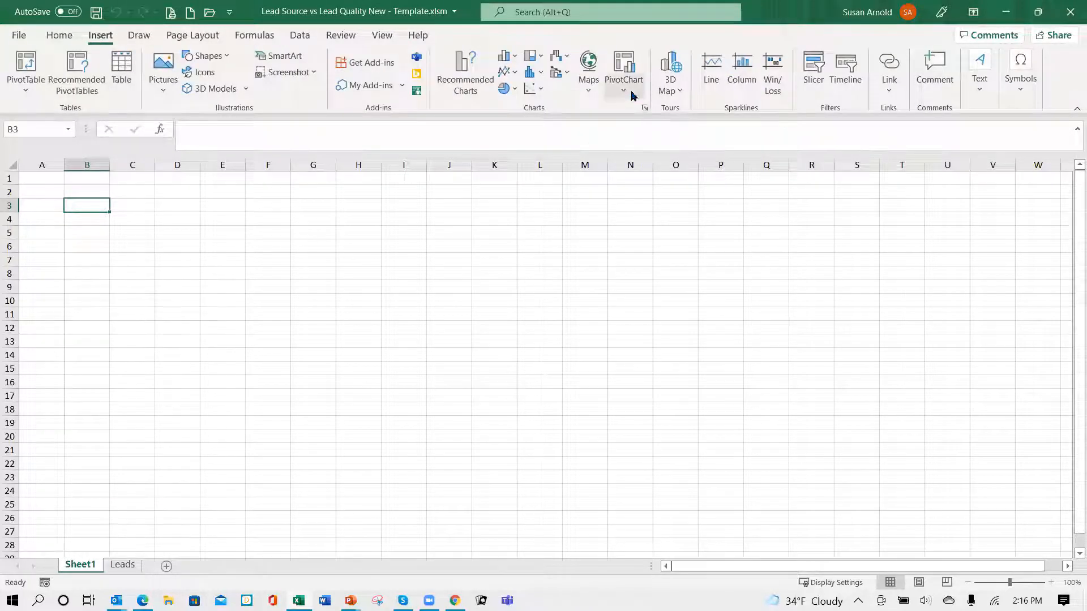
pyautogui.click(624, 91)
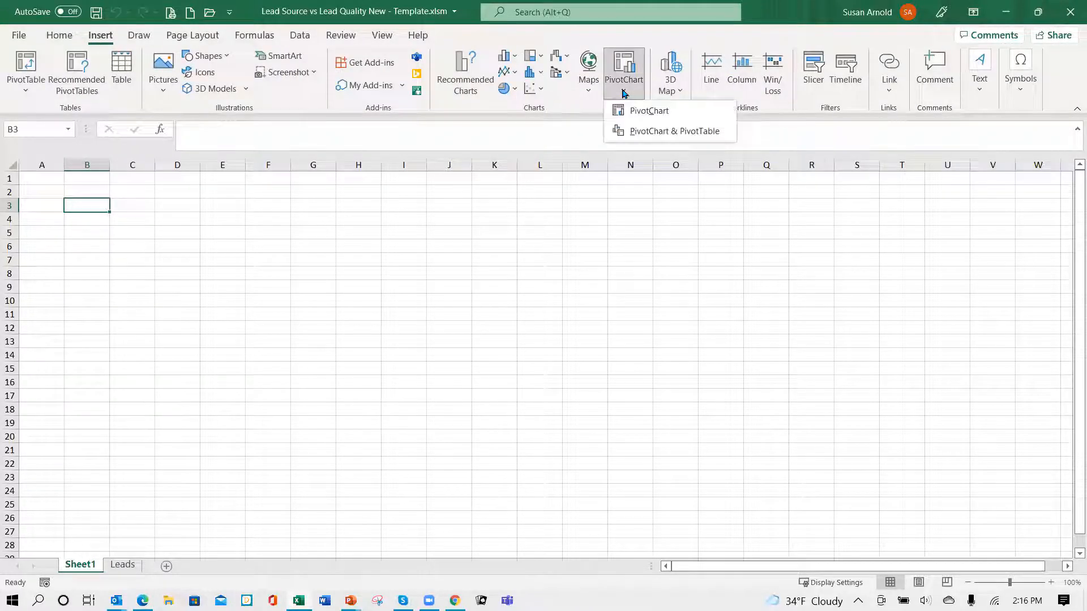
pyautogui.click(631, 133)
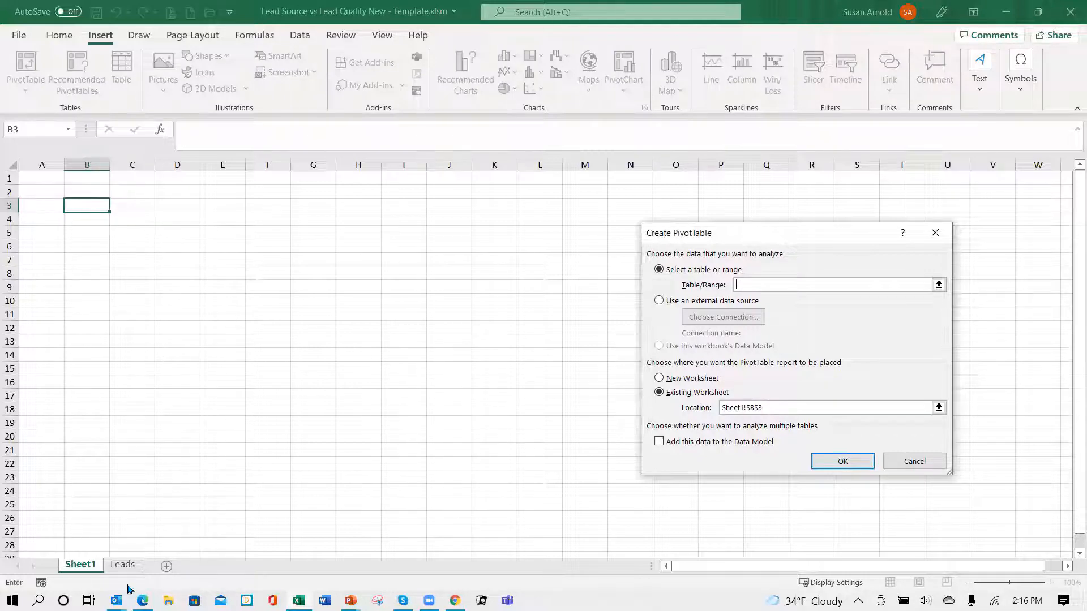
pyautogui.click(120, 565)
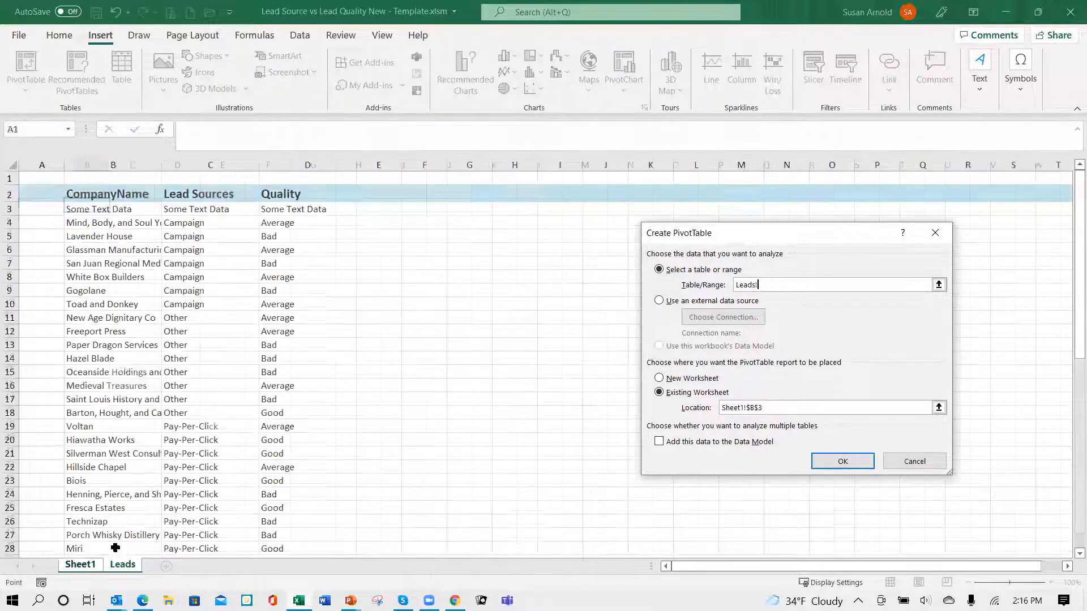
pyautogui.moveTo(111, 195); pyautogui.dragTo(288, 500)
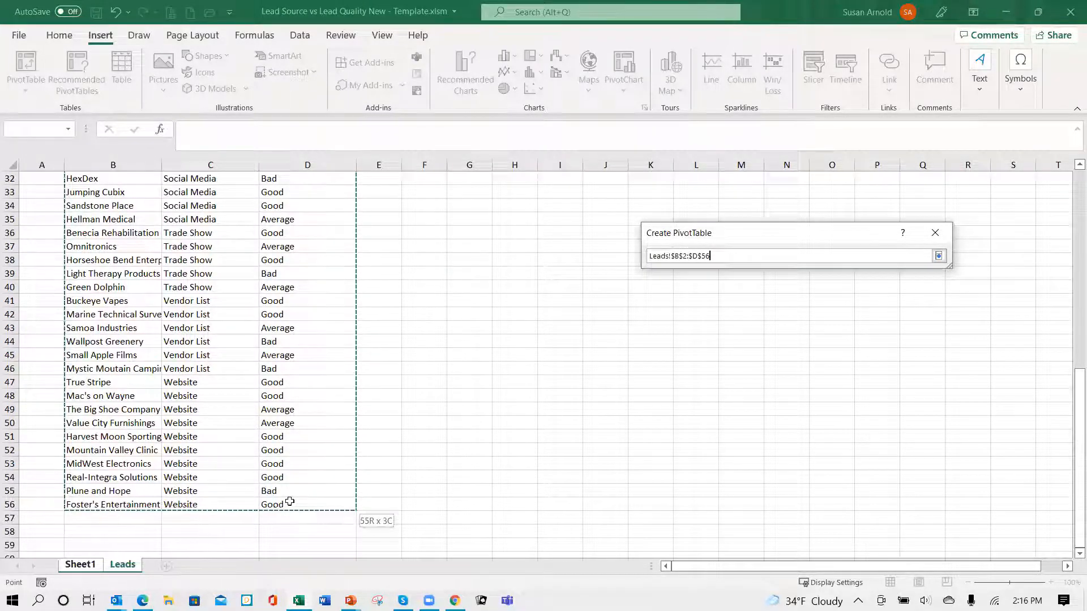
pyautogui.moveTo(298, 528); pyautogui.dragTo(332, 505)
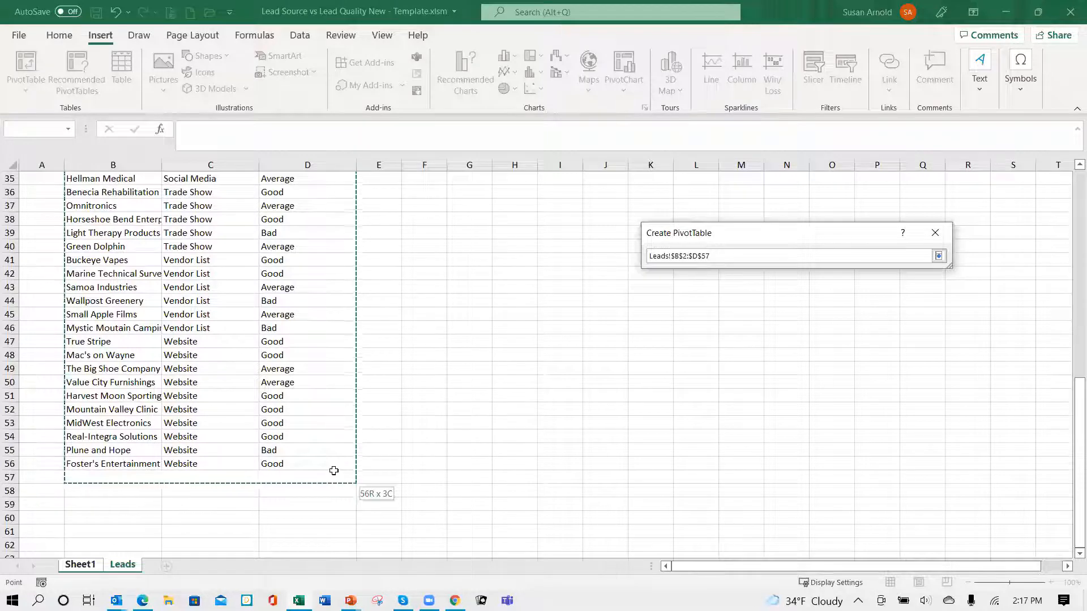
pyautogui.moveTo(334, 487); pyautogui.dragTo(335, 547)
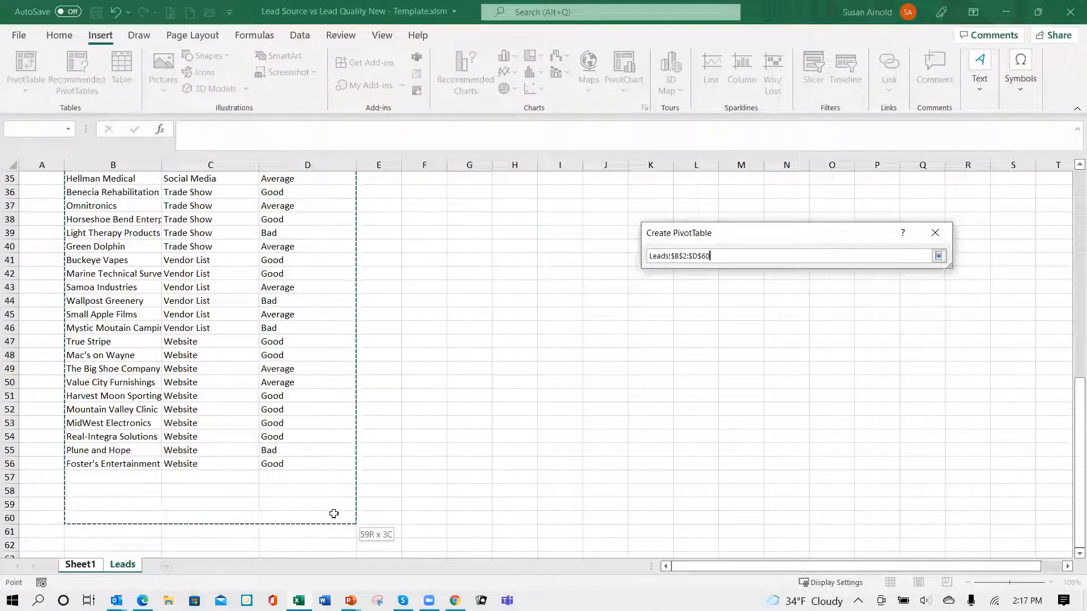
pyautogui.moveTo(334, 514); pyautogui.dragTo(338, 546)
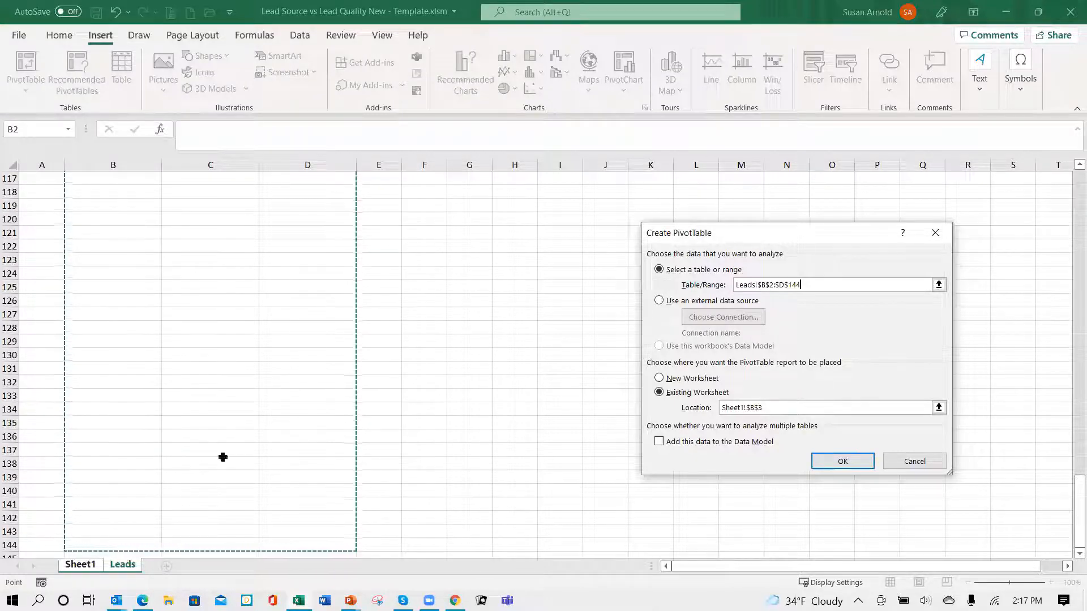
pyautogui.click(843, 462)
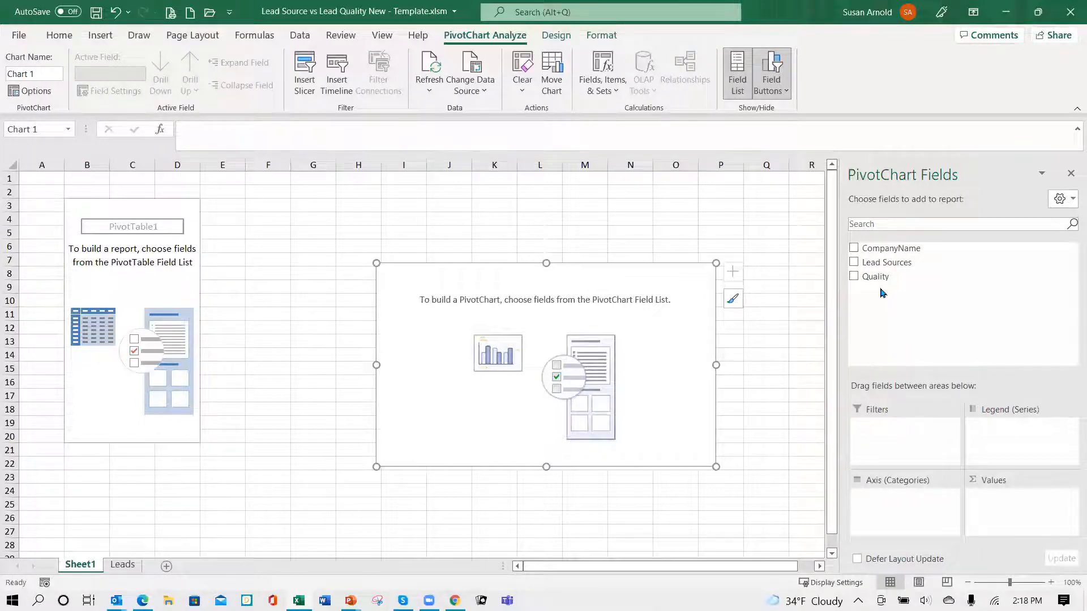
# - Set Quality as the PivotChart's legend and counted value and Lead Sources as its axis, and move the chart beside the top of the PivotTable
pyautogui.moveTo(872, 281); pyautogui.dragTo(997, 436)
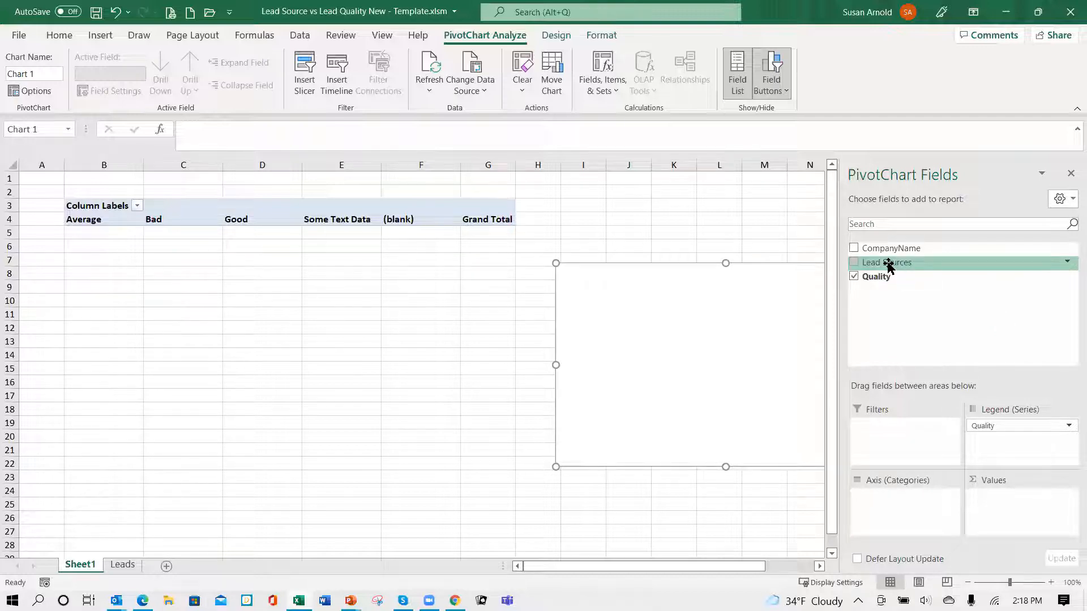
pyautogui.moveTo(889, 266)
pyautogui.mouseDown()
pyautogui.moveTo(926, 430)
pyautogui.moveTo(923, 492)
pyautogui.moveTo(892, 504)
pyautogui.mouseUp()
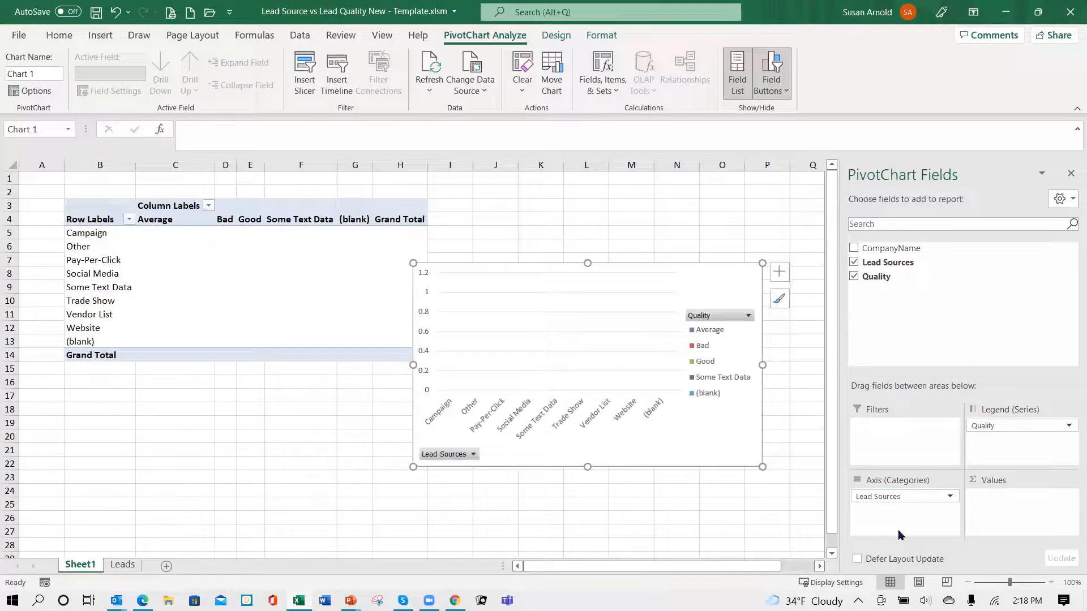
pyautogui.moveTo(876, 277)
pyautogui.mouseDown()
pyautogui.moveTo(962, 498)
pyautogui.moveTo(996, 509)
pyautogui.mouseUp()
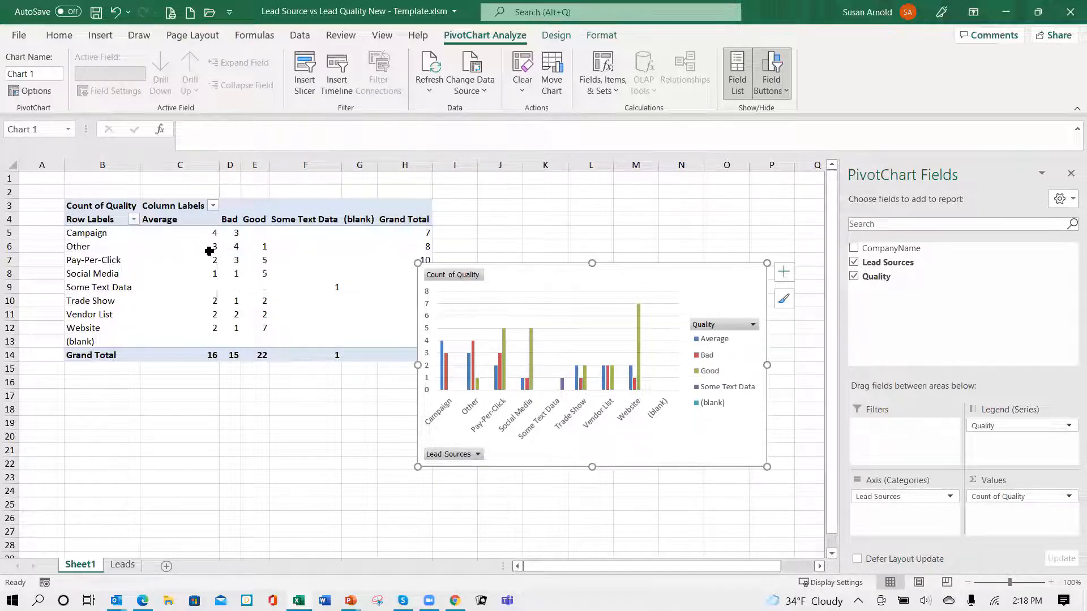
pyautogui.moveTo(211, 247)
pyautogui.moveTo(144, 251)
pyautogui.moveTo(559, 274); pyautogui.dragTo(592, 206)
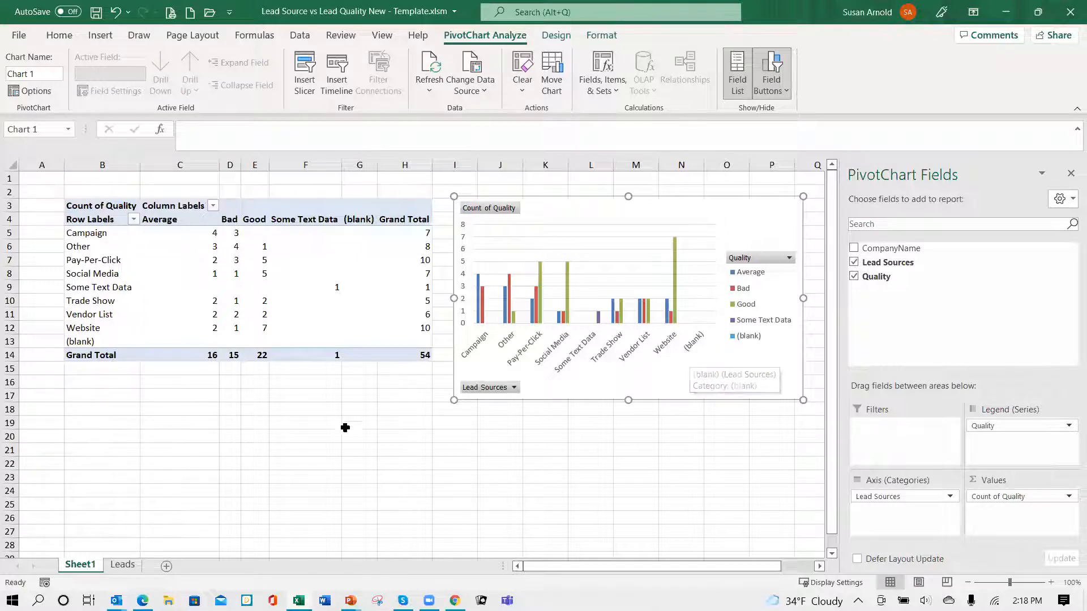
# - Filter the (blank) entries out of both the PivotTable's row labels and its column labels
pyautogui.click(133, 220)
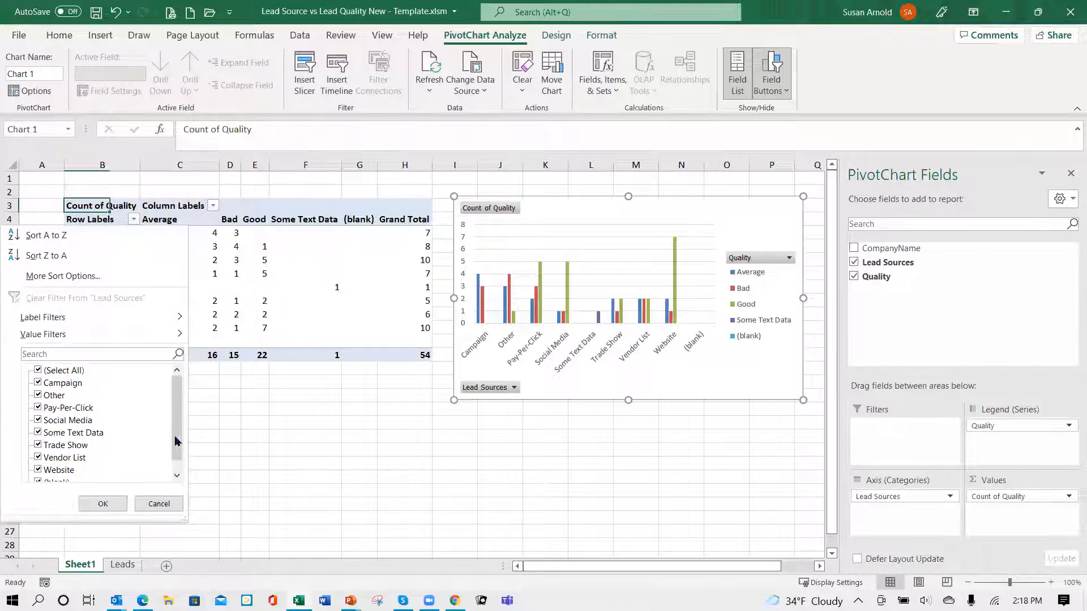
pyautogui.moveTo(177, 442); pyautogui.dragTo(176, 453)
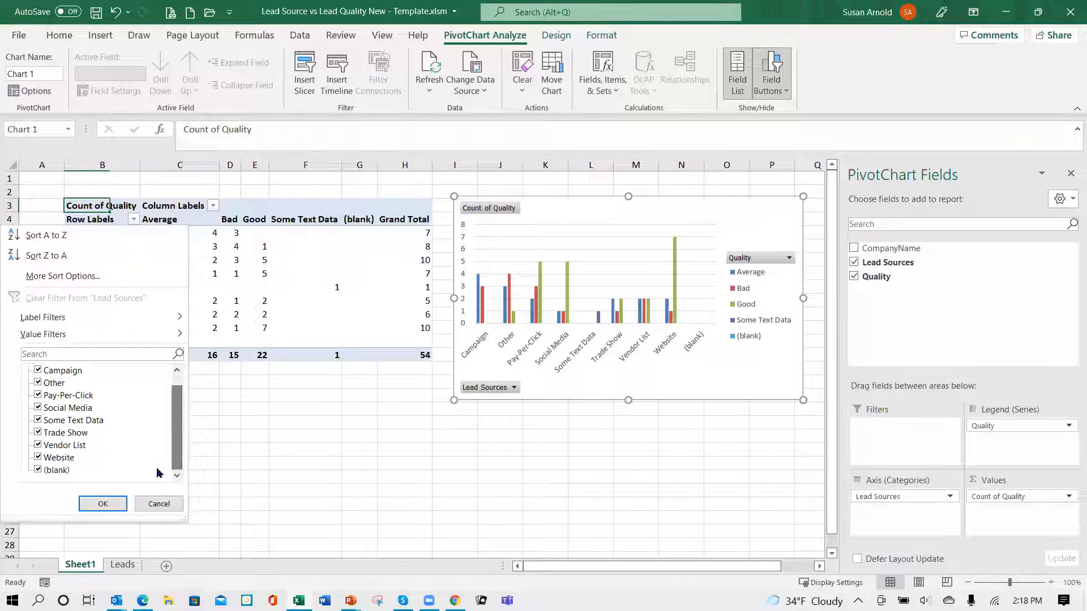
pyautogui.click(39, 471)
pyautogui.click(103, 504)
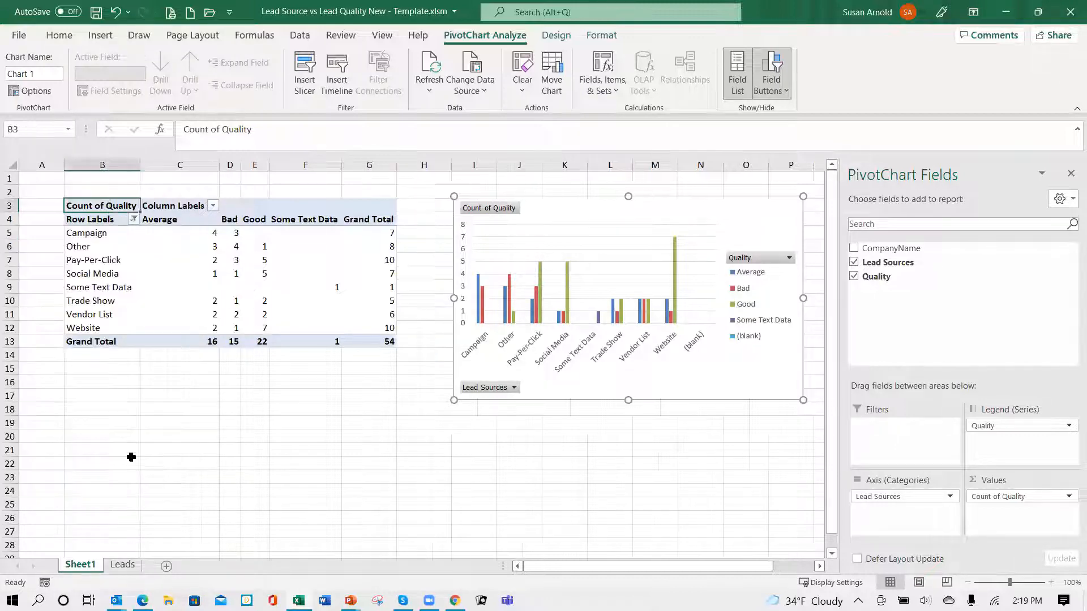
pyautogui.click(214, 207)
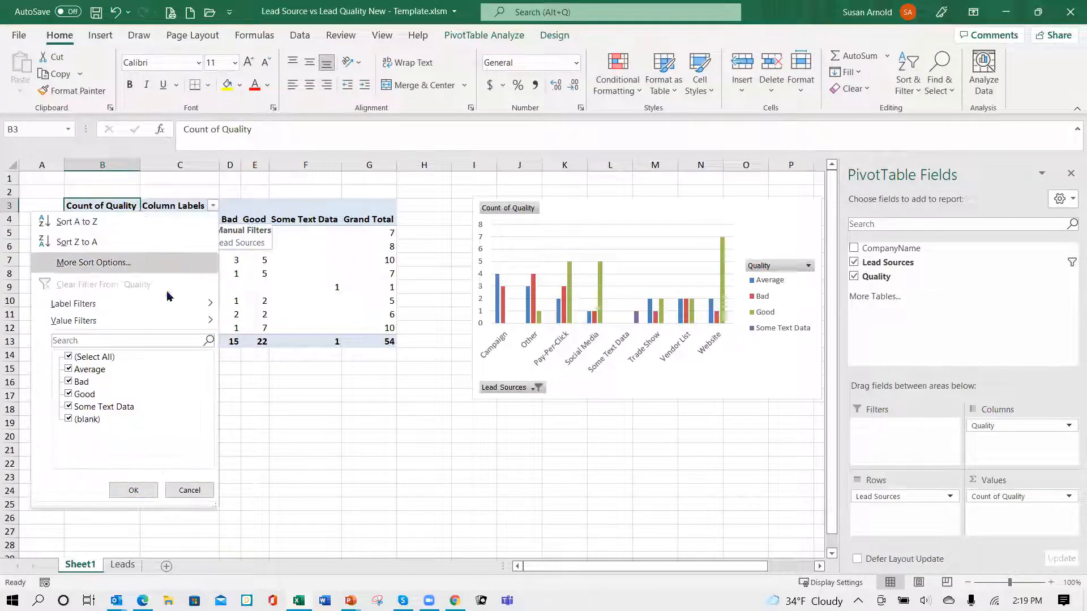
pyautogui.click(67, 420)
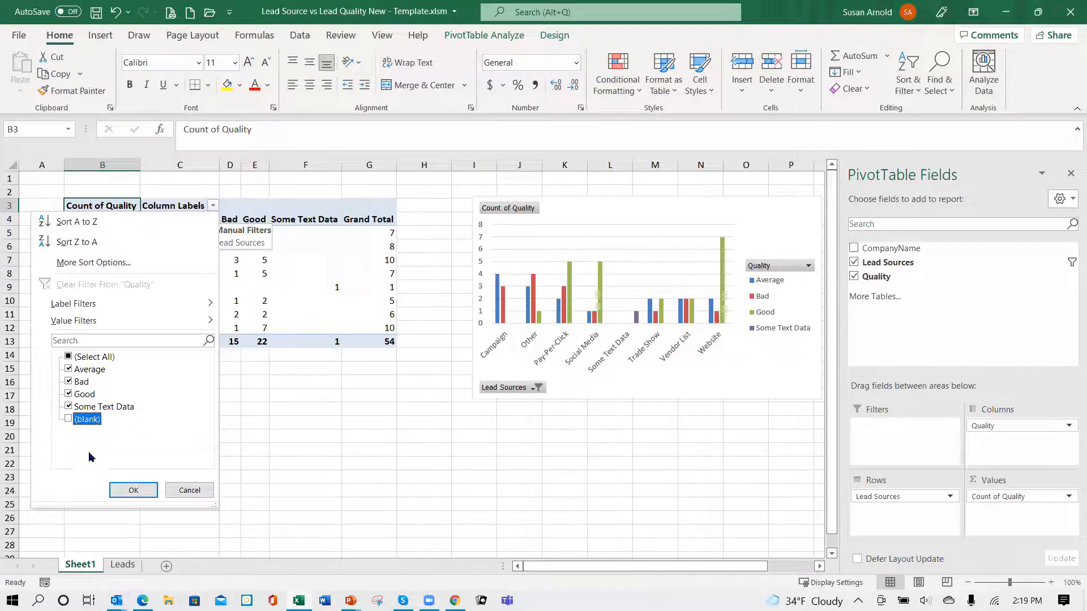
pyautogui.click(136, 490)
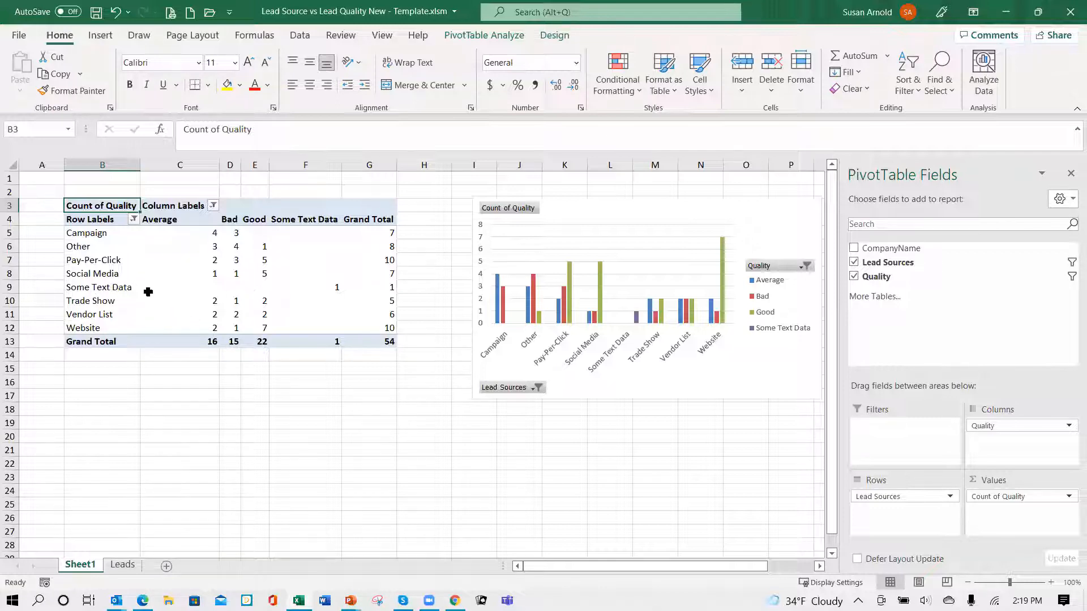
# - Show the PivotTable's Count of Quality values as % of Parent Column Total
pyautogui.moveTo(147, 292)
pyautogui.rightClick(205, 233)
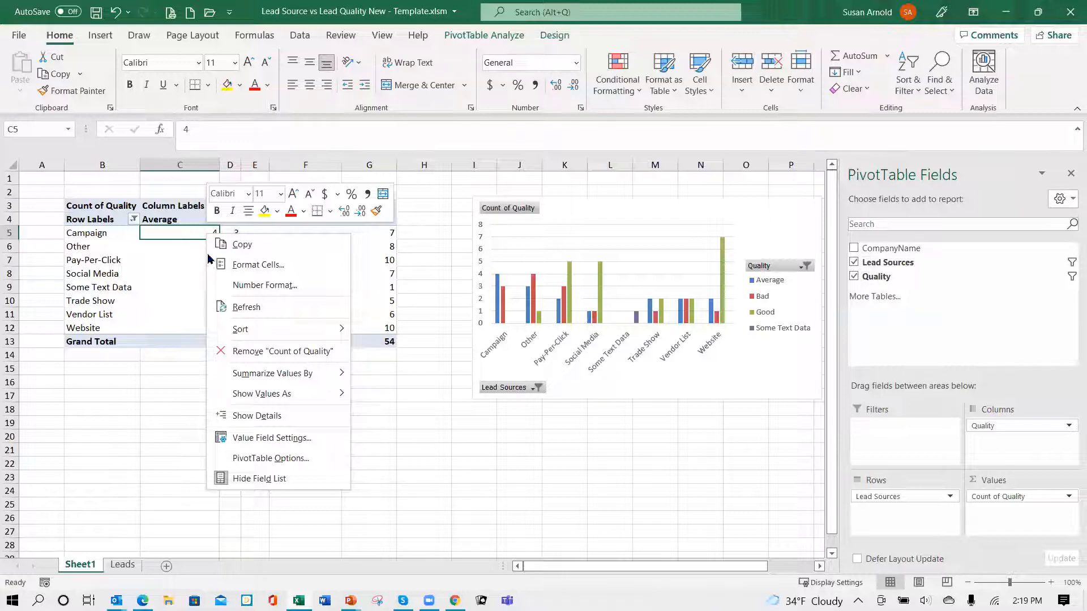
pyautogui.moveTo(260, 395)
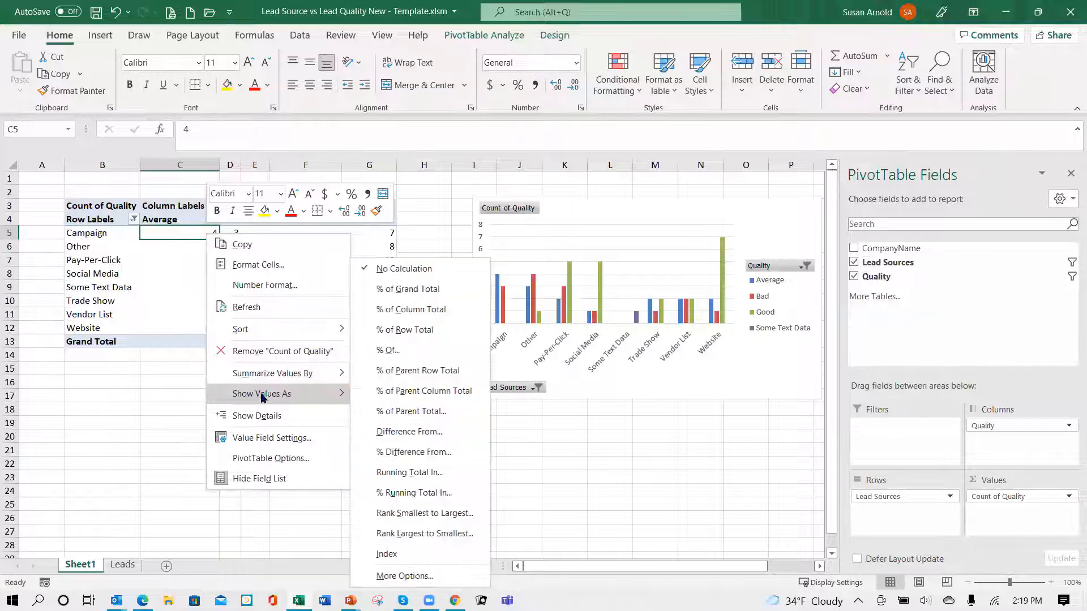
pyautogui.click(435, 394)
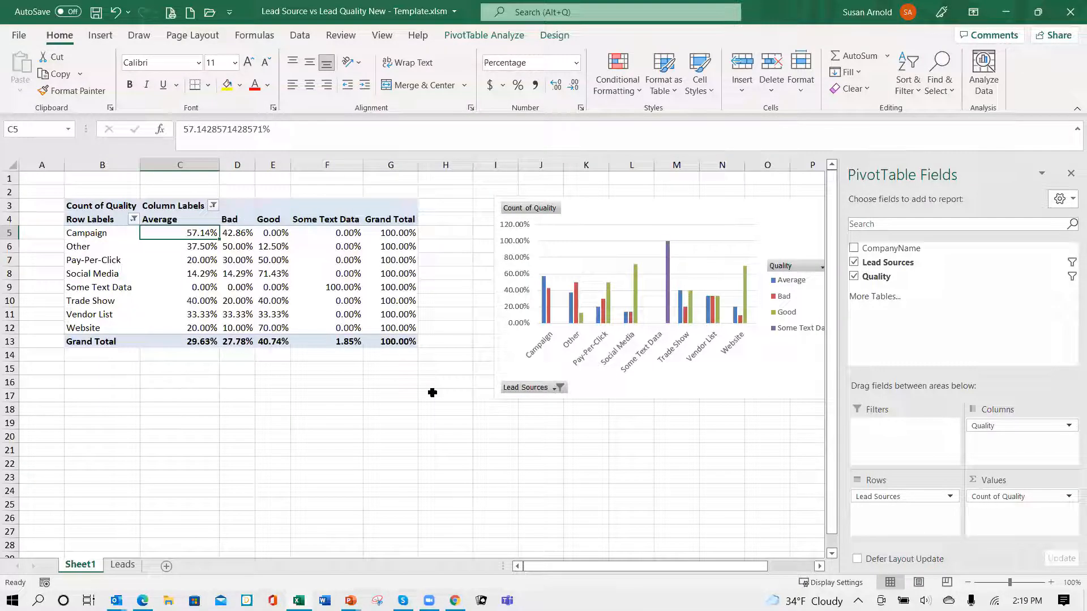
# - Format the PivotTable values in C5:G13, including the grand totals, as percentages with 0 decimal places
pyautogui.moveTo(267, 324)
pyautogui.moveTo(192, 233); pyautogui.dragTo(389, 344)
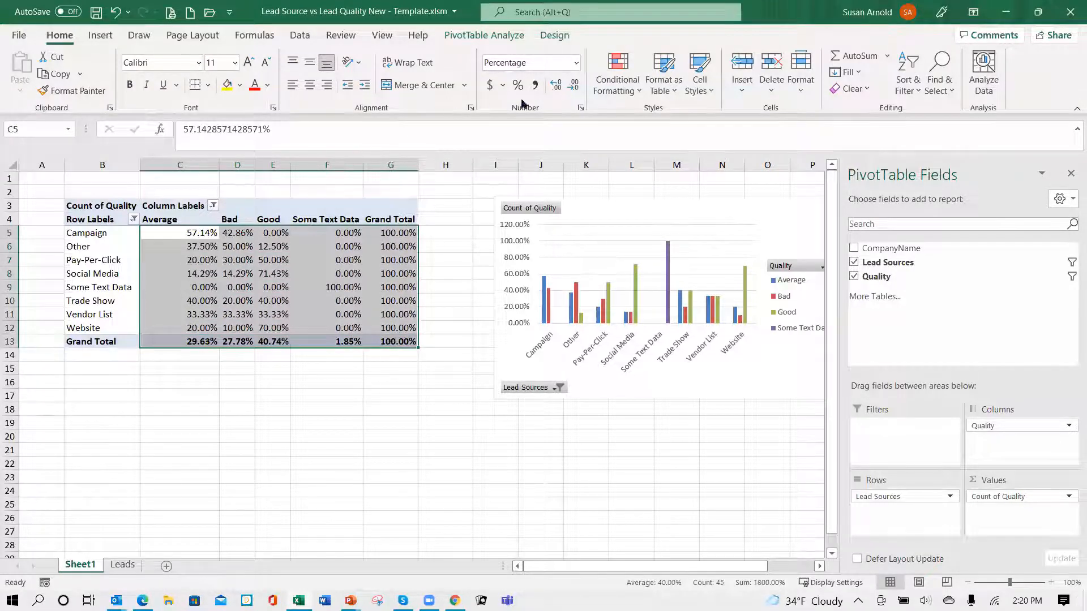
pyautogui.click(581, 110)
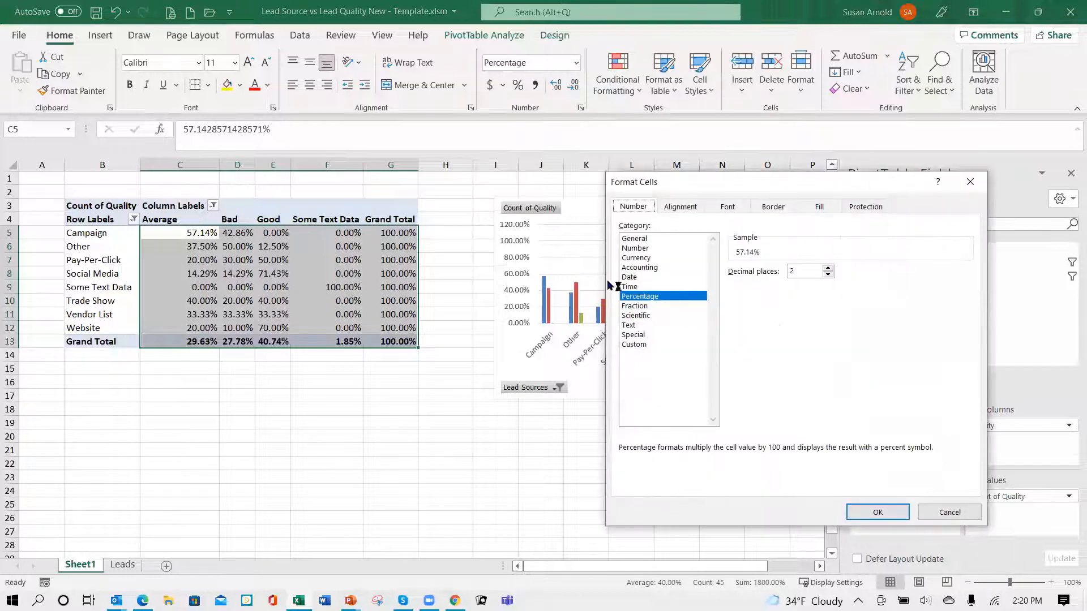
pyautogui.click(827, 274)
pyautogui.click(828, 274)
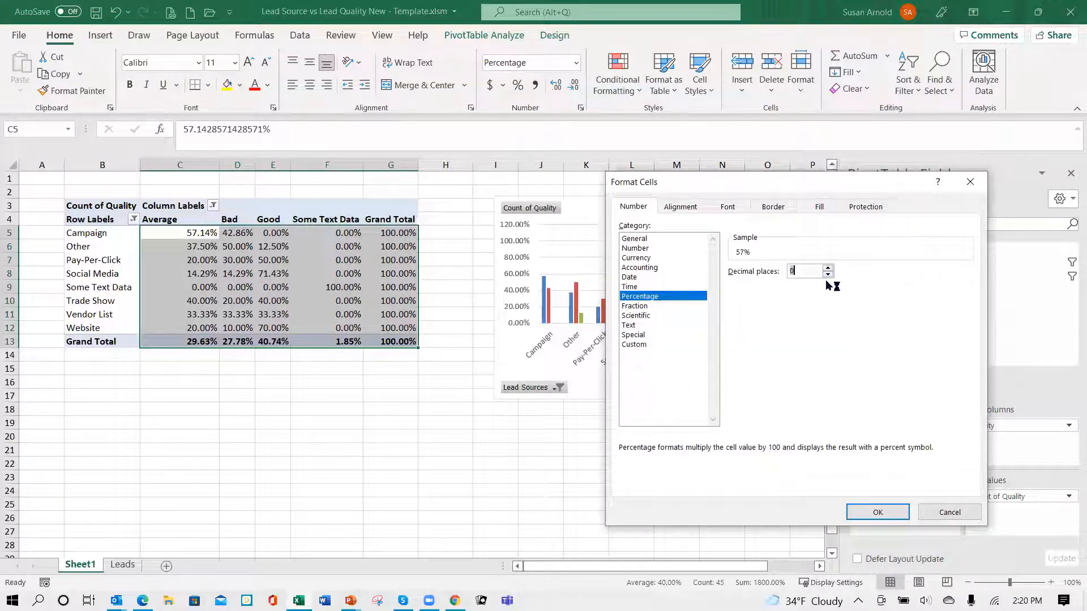
pyautogui.click(878, 512)
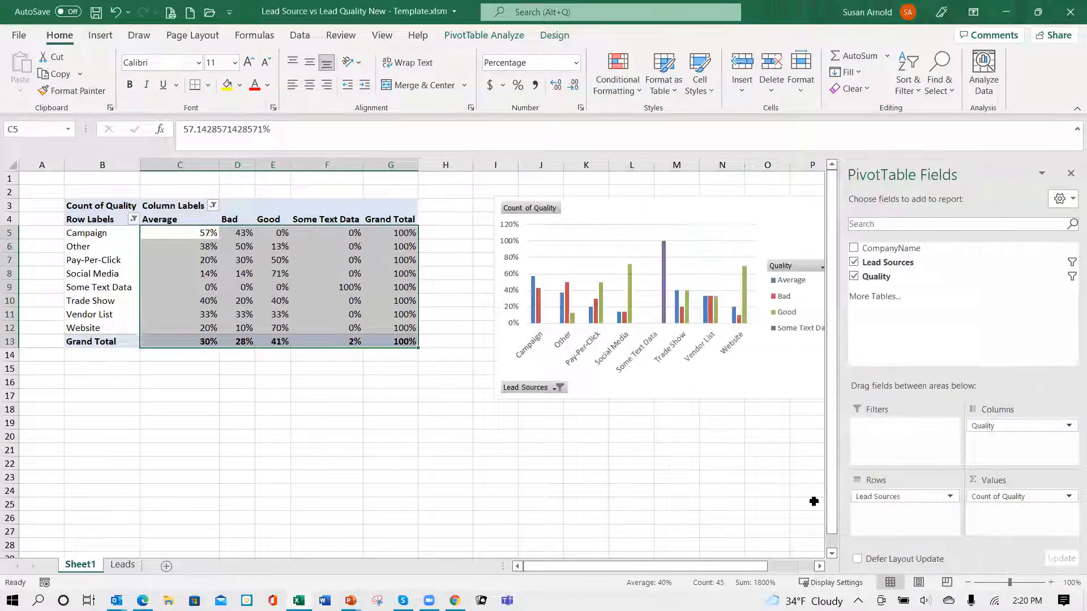
pyautogui.click(208, 385)
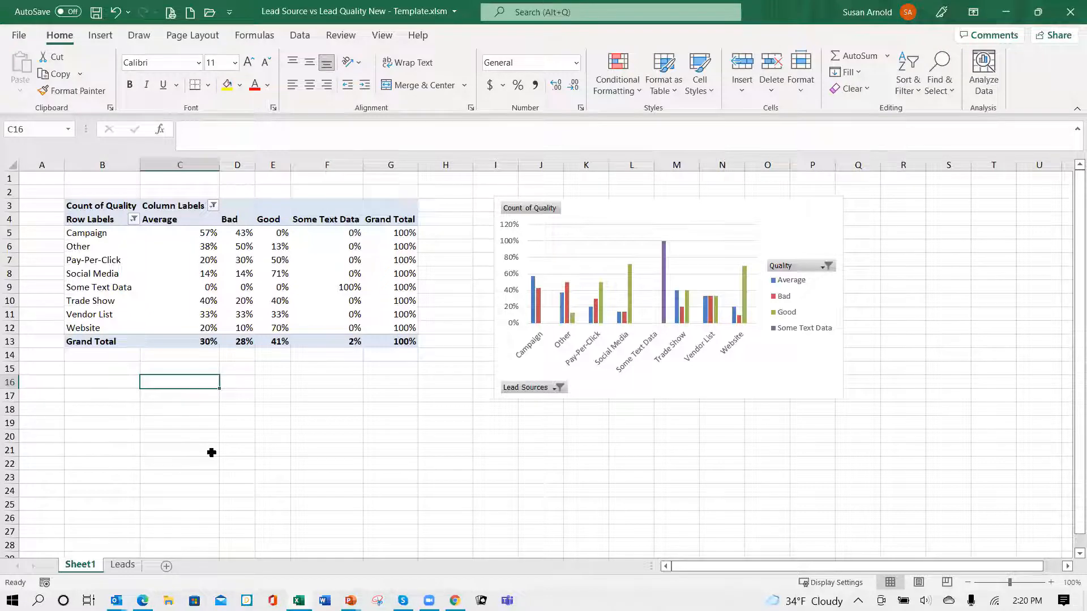
# - Move the PivotChart right next to the PivotTable's Grand Total column and change its chart type to 100% Stacked Bar
pyautogui.click(628, 232)
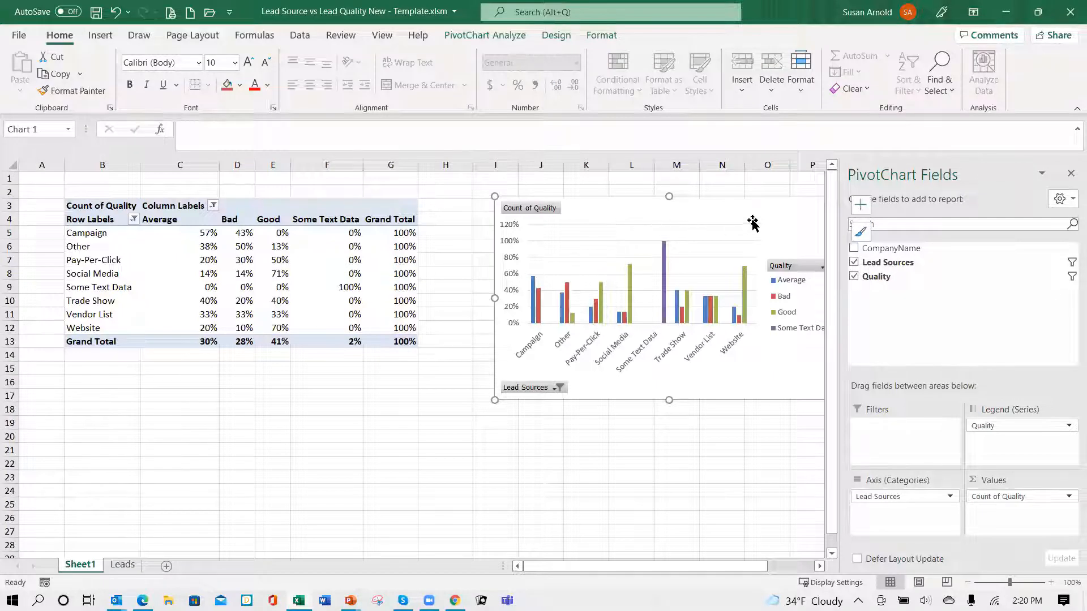
pyautogui.moveTo(629, 224); pyautogui.dragTo(609, 213)
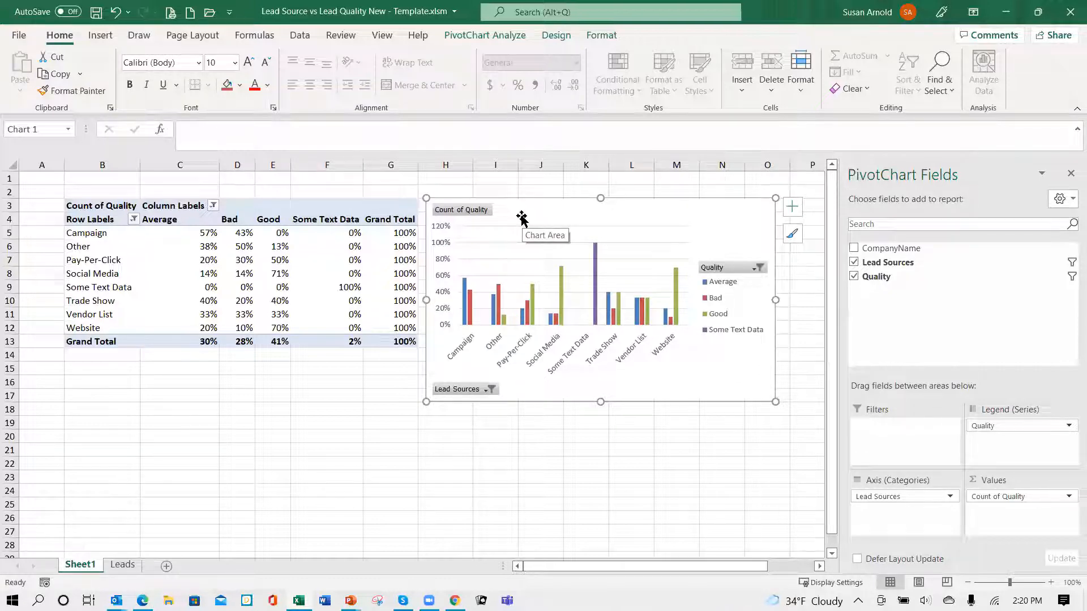
pyautogui.rightClick(522, 218)
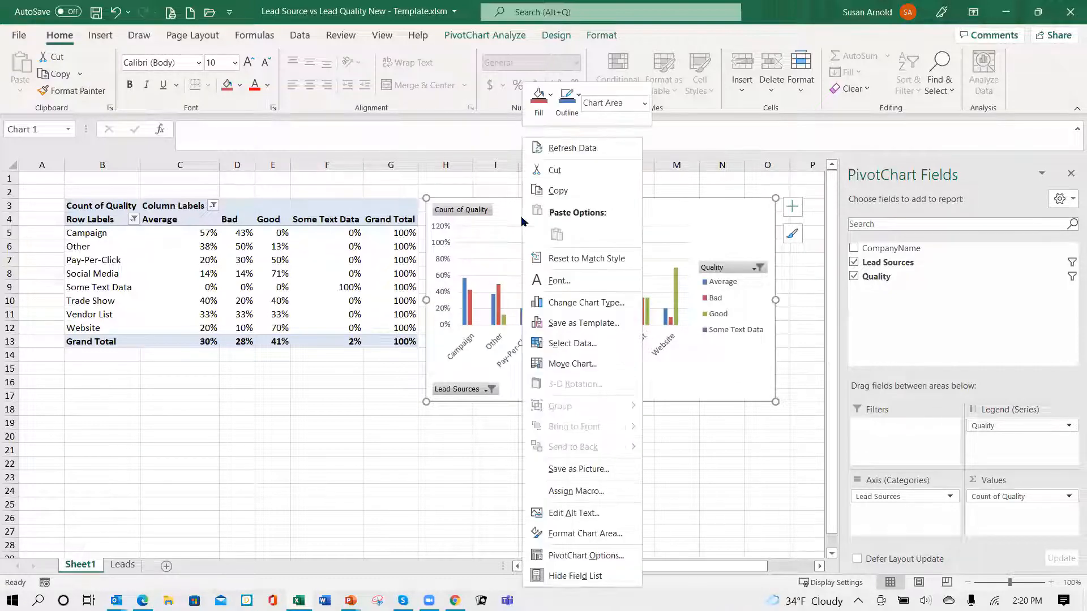
pyautogui.click(580, 305)
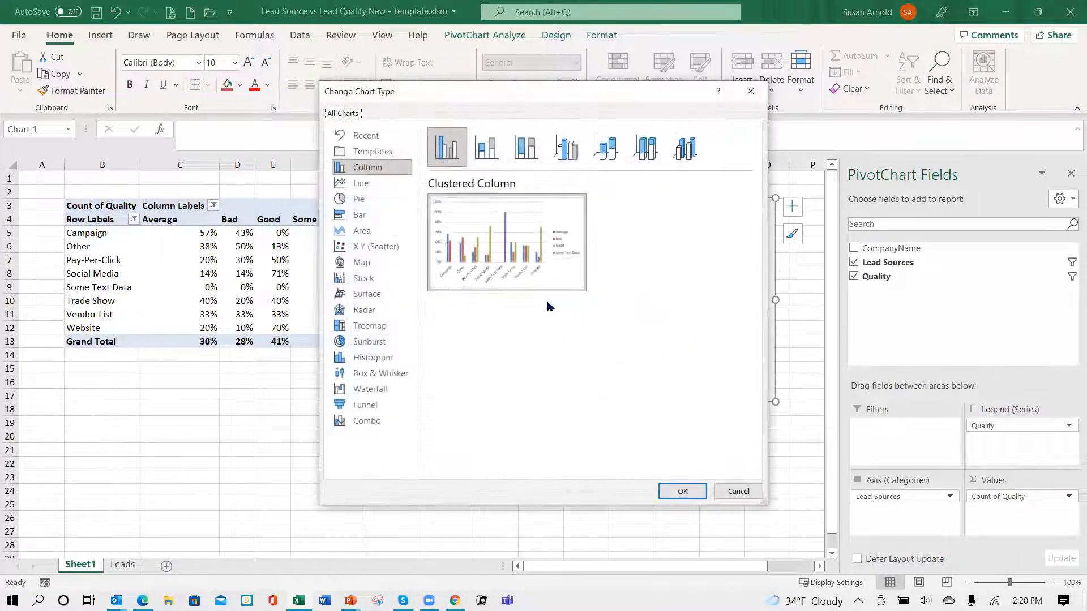
pyautogui.click(362, 221)
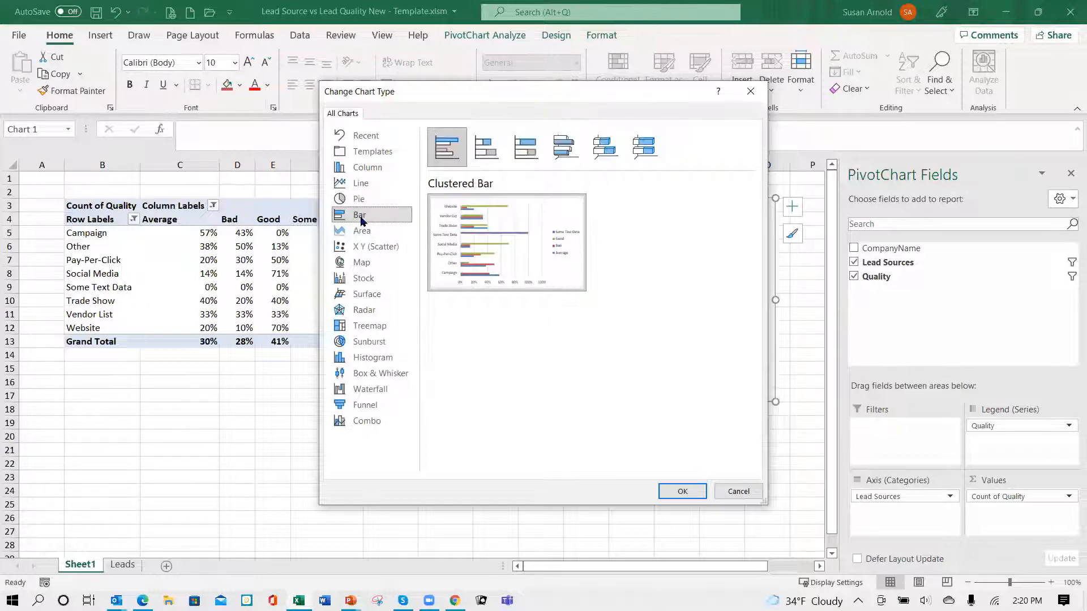
pyautogui.click(526, 156)
pyautogui.moveTo(497, 215)
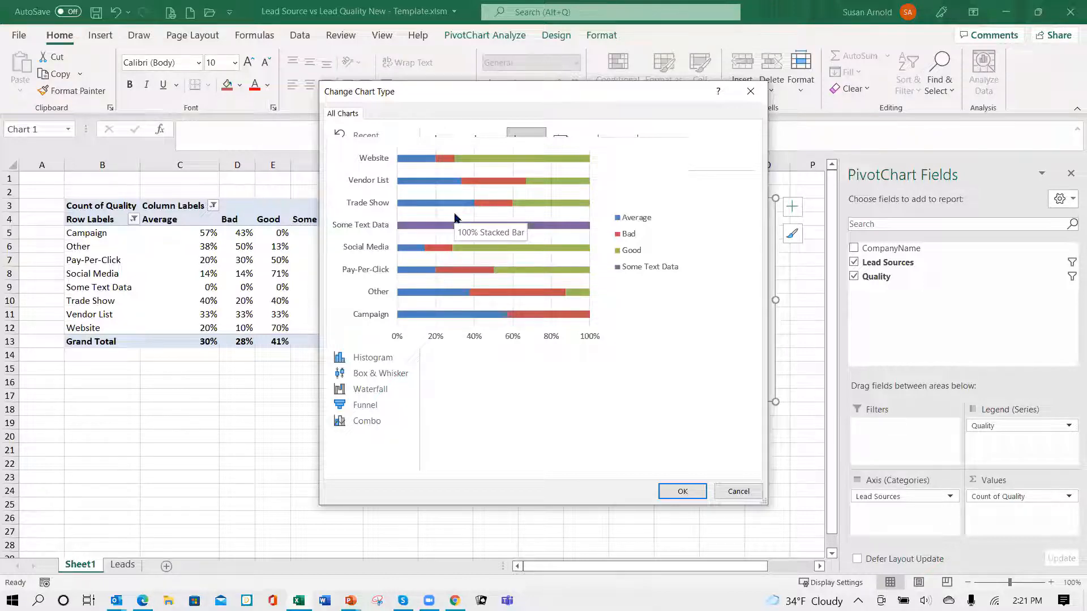
pyautogui.click(683, 491)
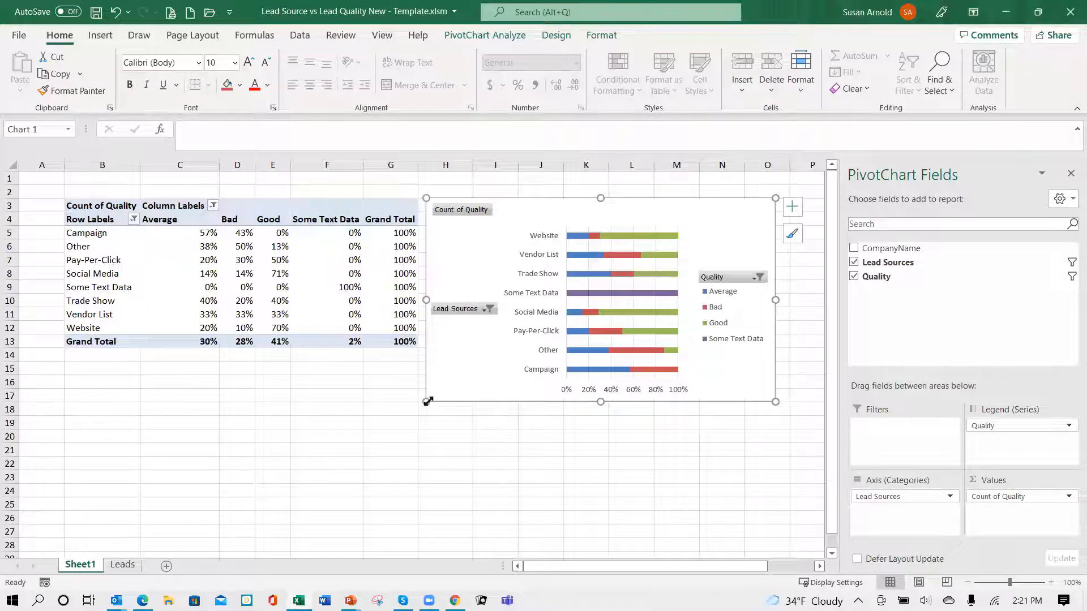
# - Enlarge the PivotChart from its lower-left corner to column F and row 26, and add data labels to its bars
pyautogui.moveTo(425, 402); pyautogui.dragTo(348, 523)
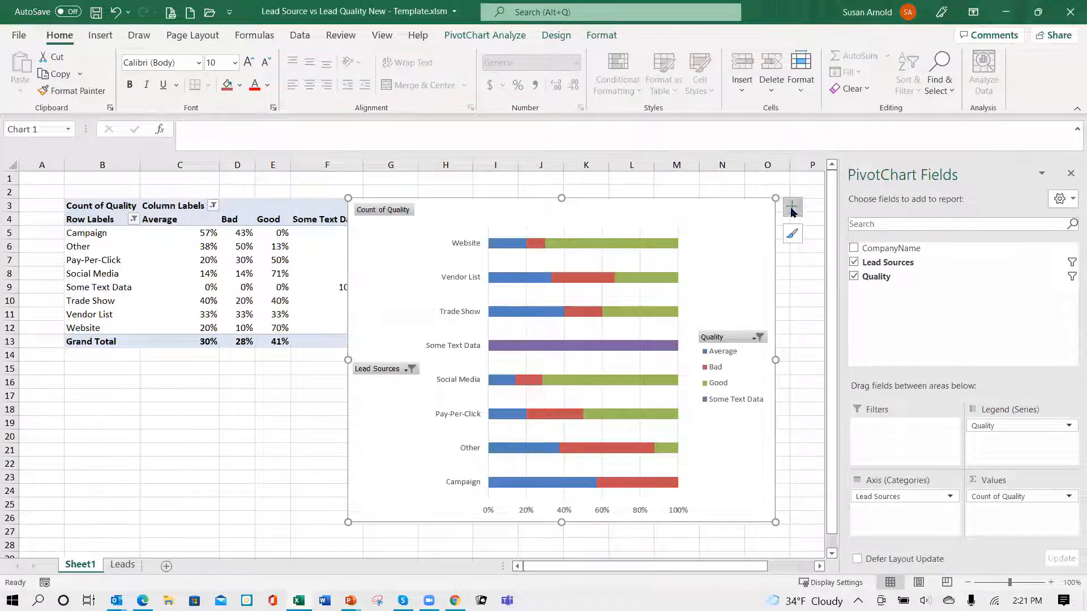
pyautogui.click(792, 208)
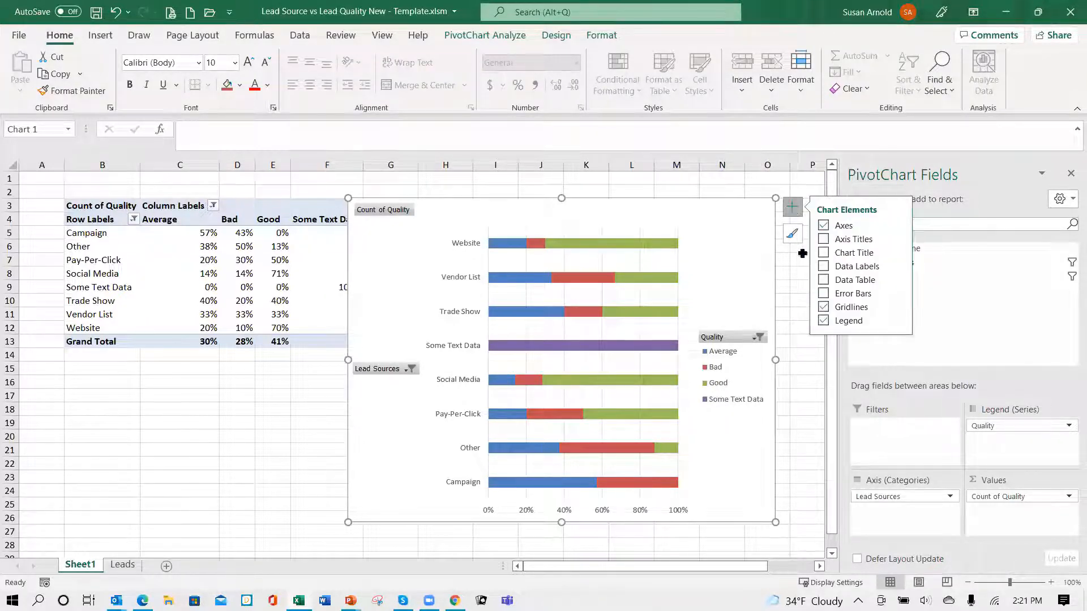
pyautogui.click(824, 267)
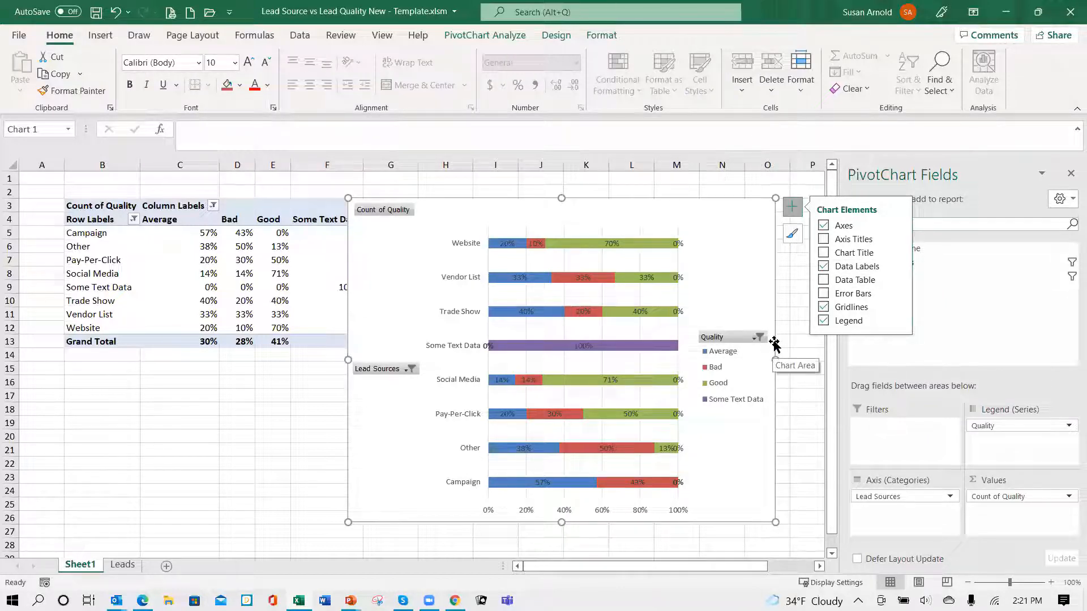
# - Add a chart title to the PivotChart reading "Lead Source vs Lead Quality Created YTD"
pyautogui.click(828, 254)
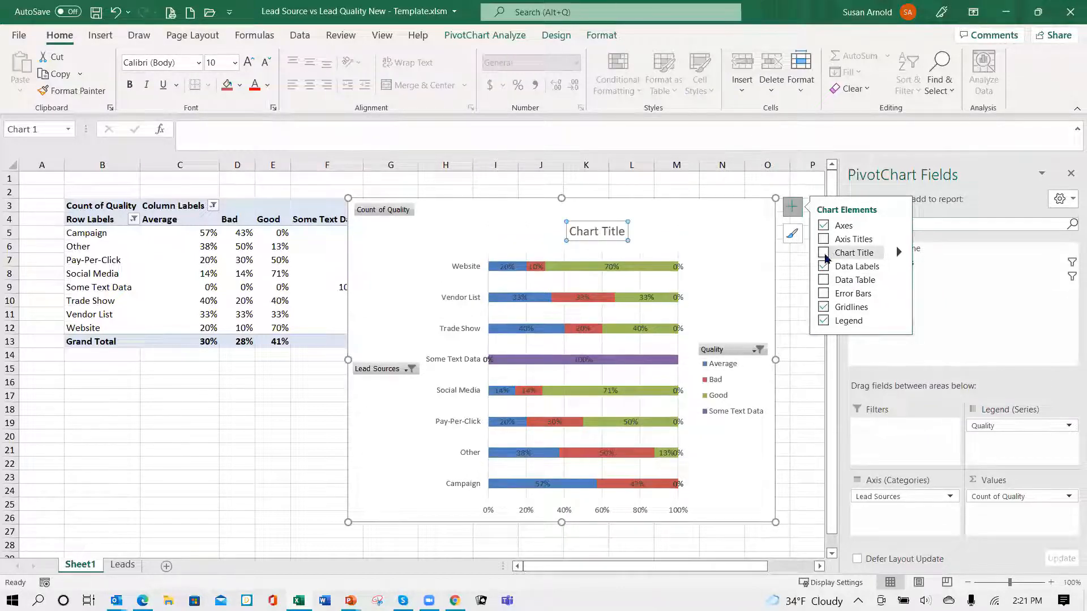
pyautogui.click(623, 233)
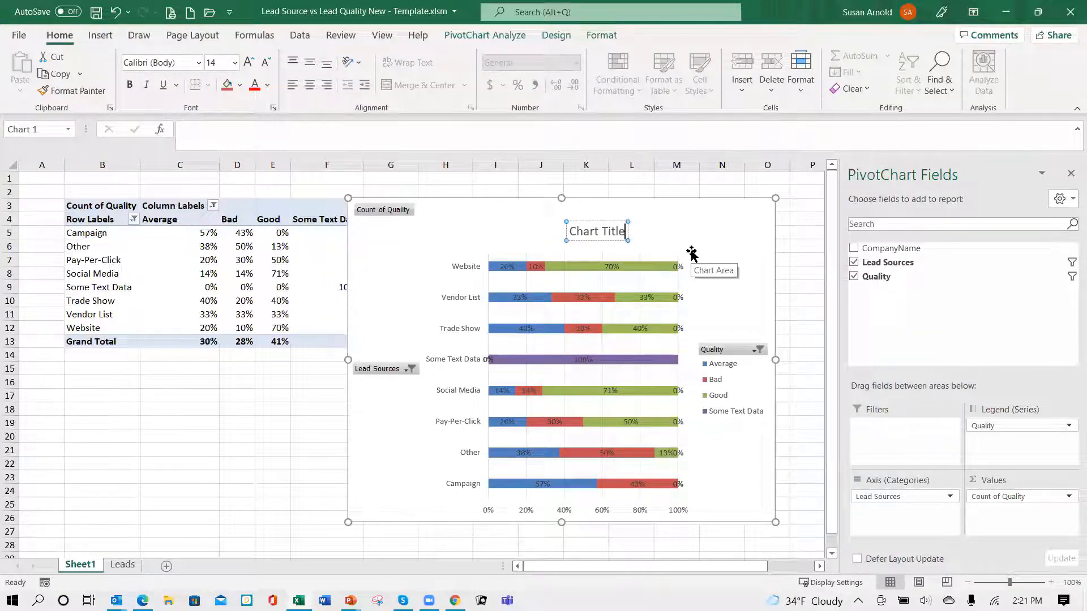
pyautogui.press('BackSpace')
pyautogui.press('BackSpace')
pyautogui.press('BackSpace')
pyautogui.press('BackSpace')
pyautogui.press('BackSpace')
pyautogui.press('BackSpace')
pyautogui.press('BackSpace')
pyautogui.press('BackSpace')
pyautogui.press('BackSpace')
pyautogui.press('BackSpace')
pyautogui.press('BackSpace')
pyautogui.write('L')
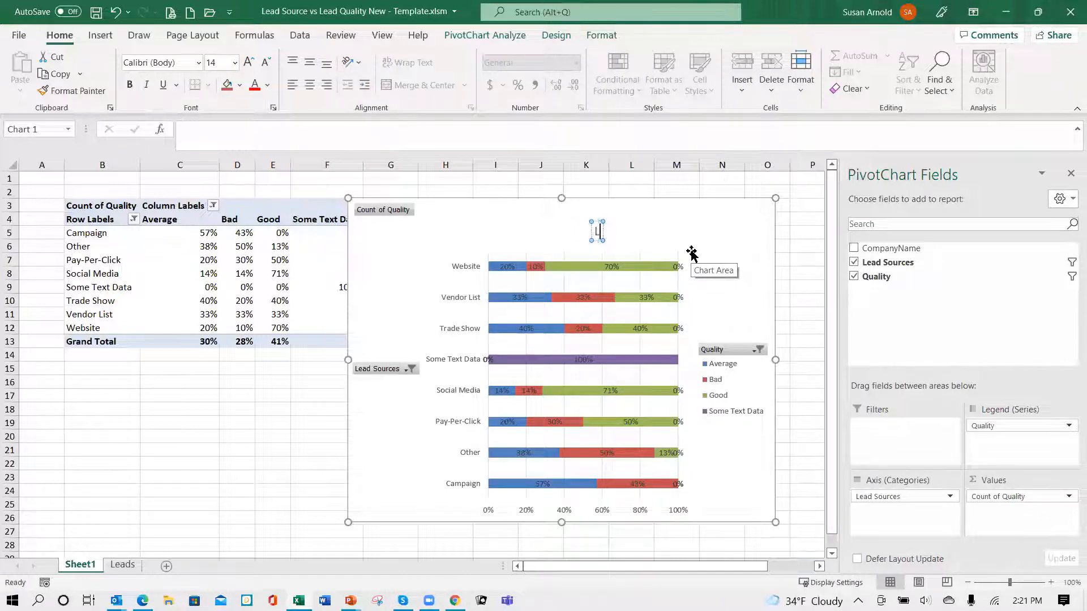
pyautogui.write('ead Soue')
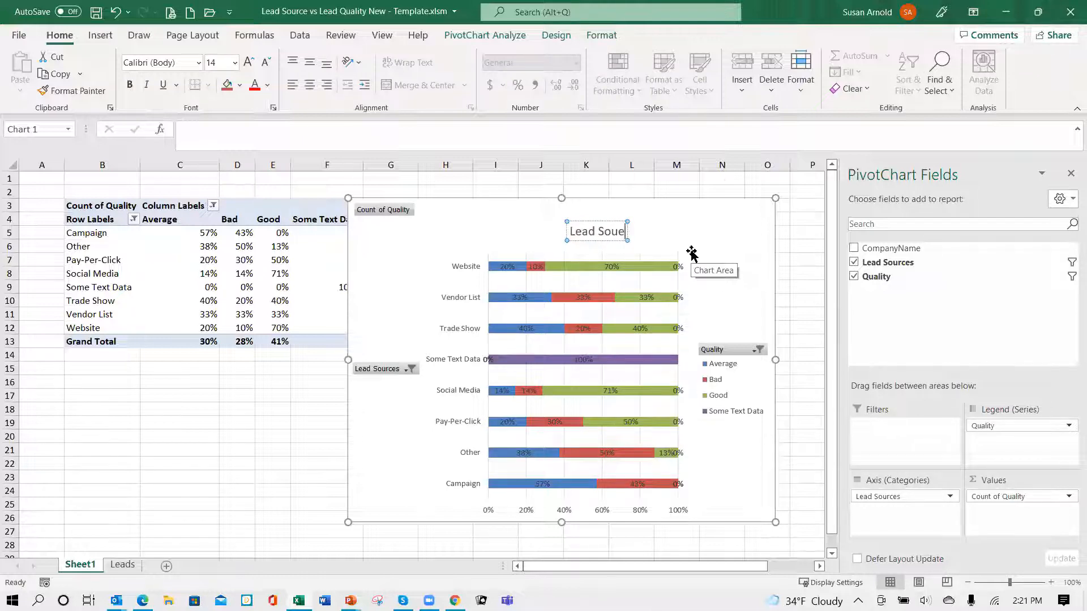
pyautogui.press('BackSpace')
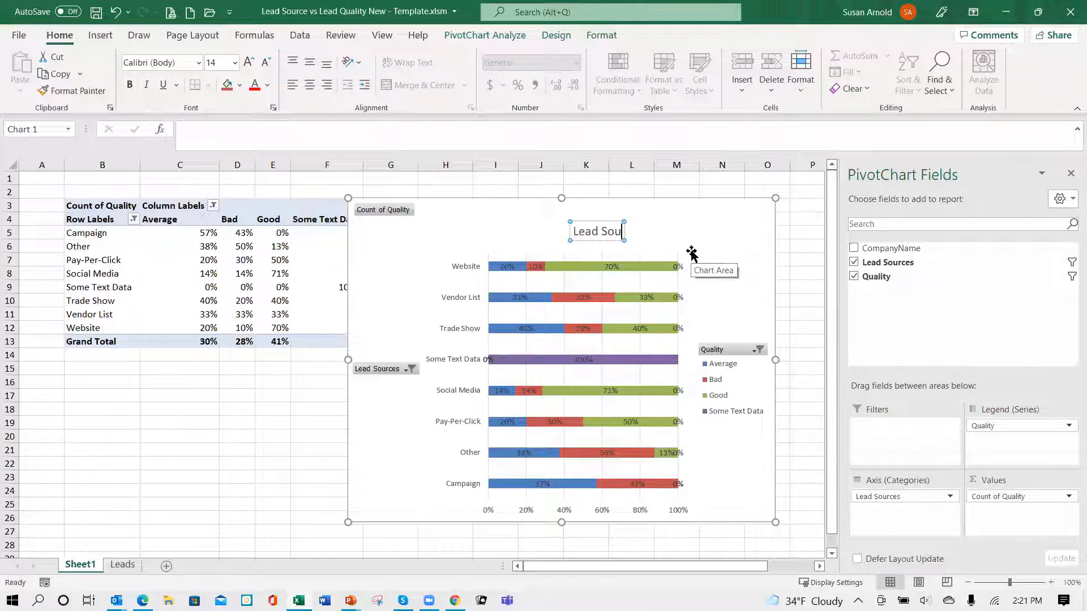
pyautogui.write('rce vs')
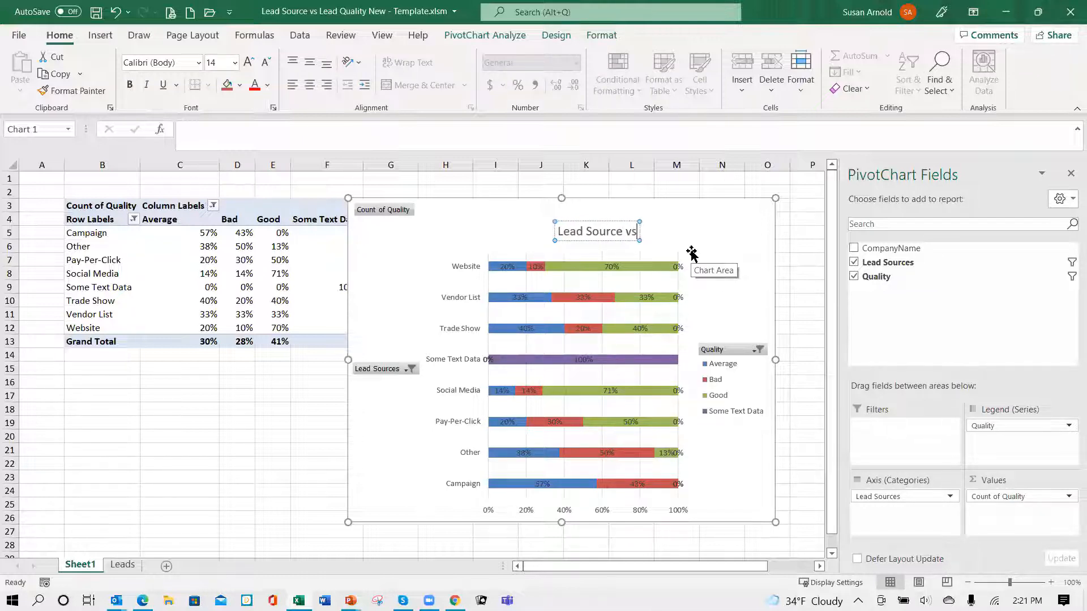
pyautogui.write(' Lead')
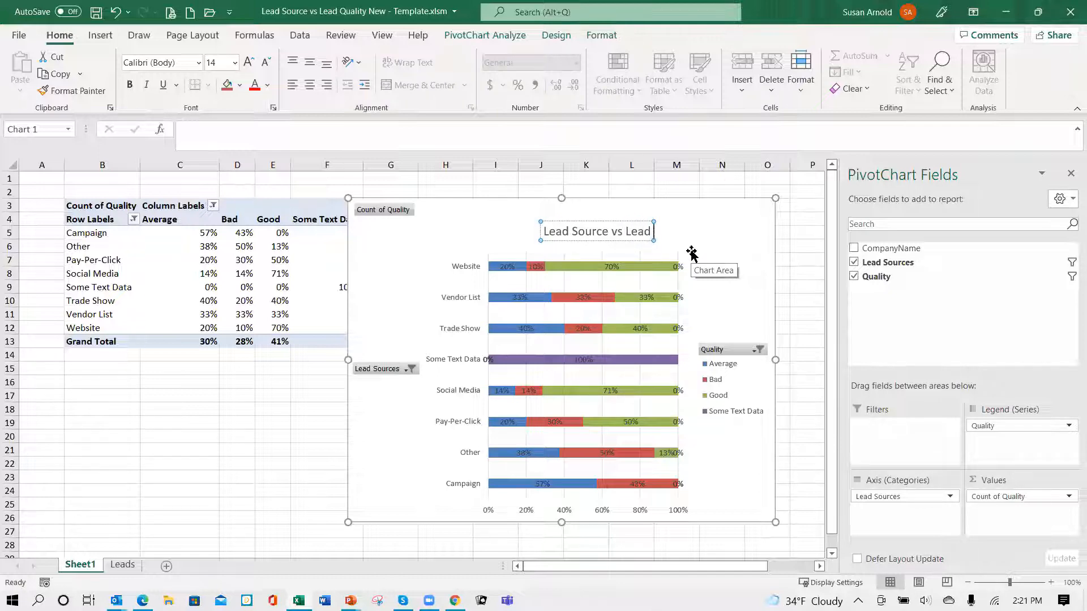
pyautogui.write(' AQuality')
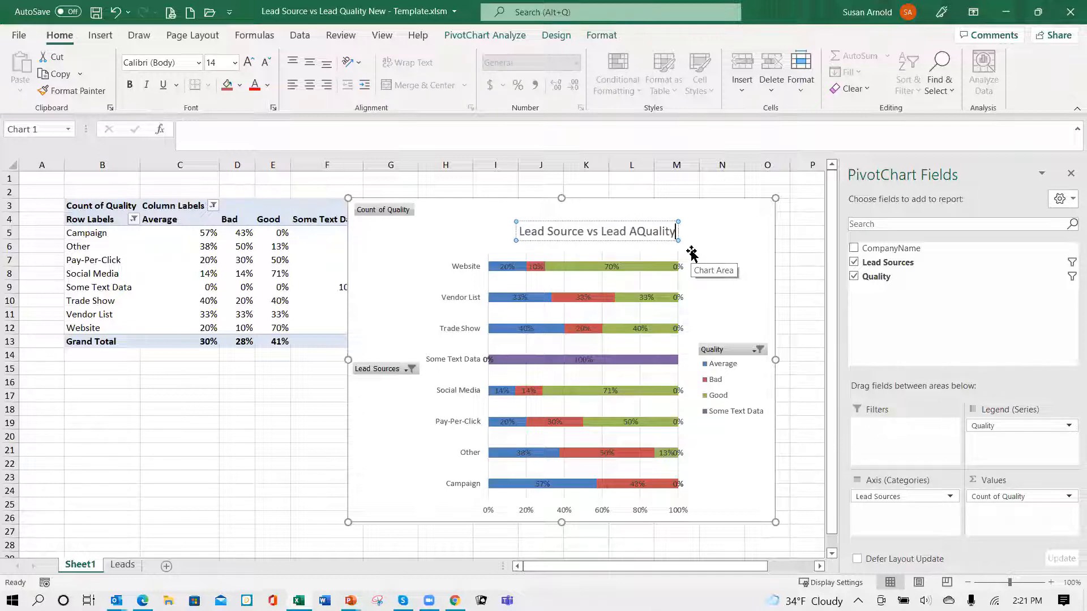
pyautogui.press('BackSpace')
pyautogui.press('BackSpace')
pyautogui.press('BackSpace')
pyautogui.press('BackSpace')
pyautogui.press('BackSpace')
pyautogui.press('BackSpace')
pyautogui.press('BackSpace')
pyautogui.press('BackSpace')
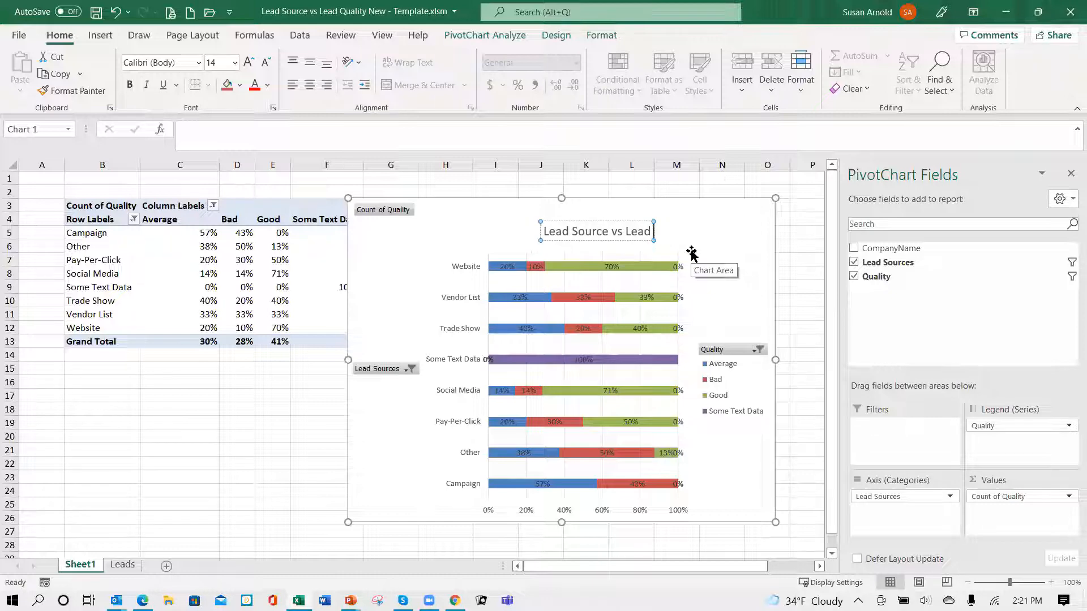
pyautogui.write('Quality')
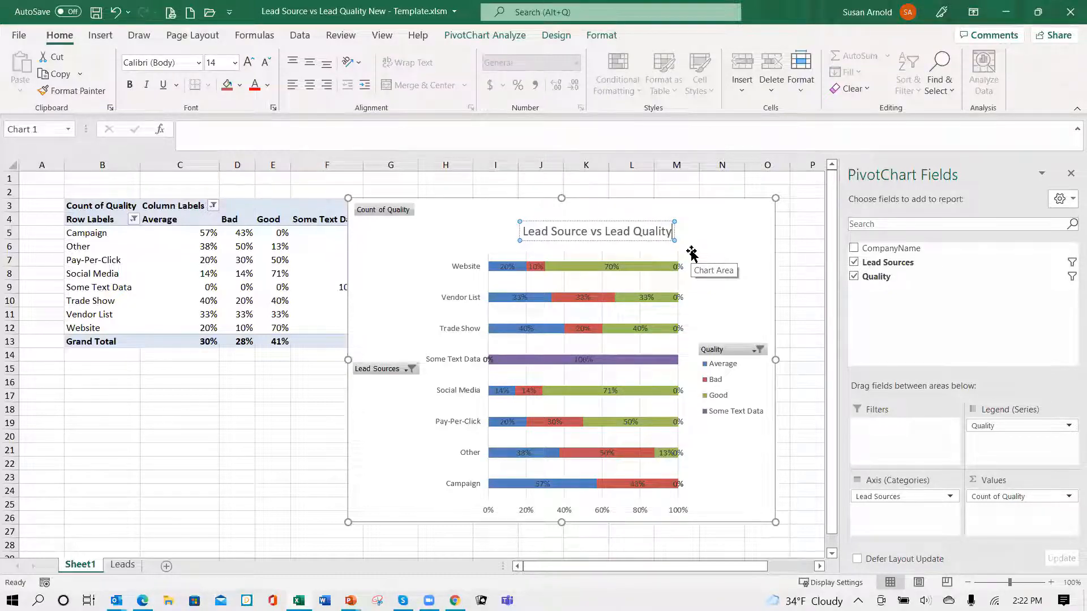
pyautogui.write(' YTD')
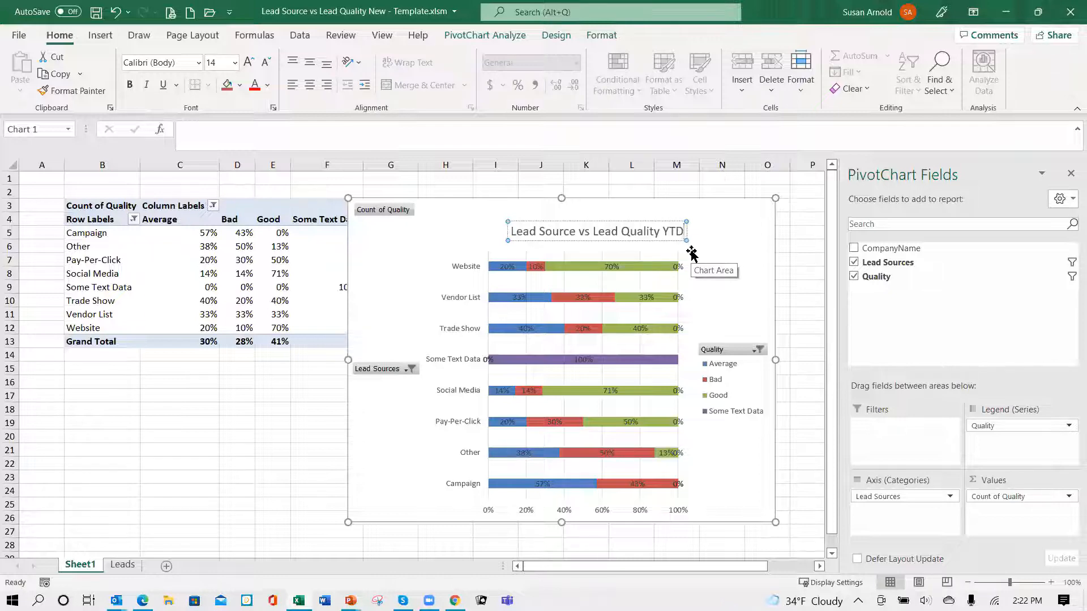
pyautogui.press('BackSpace')
pyautogui.press('BackSpace')
pyautogui.press('BackSpace')
pyautogui.write('Cr')
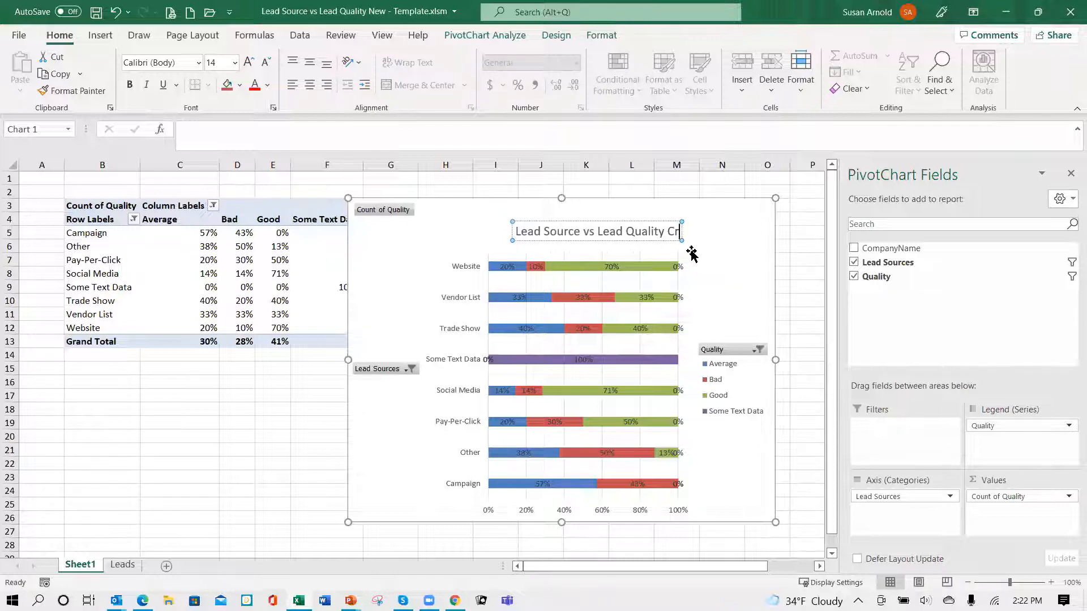
pyautogui.write('eated YTD')
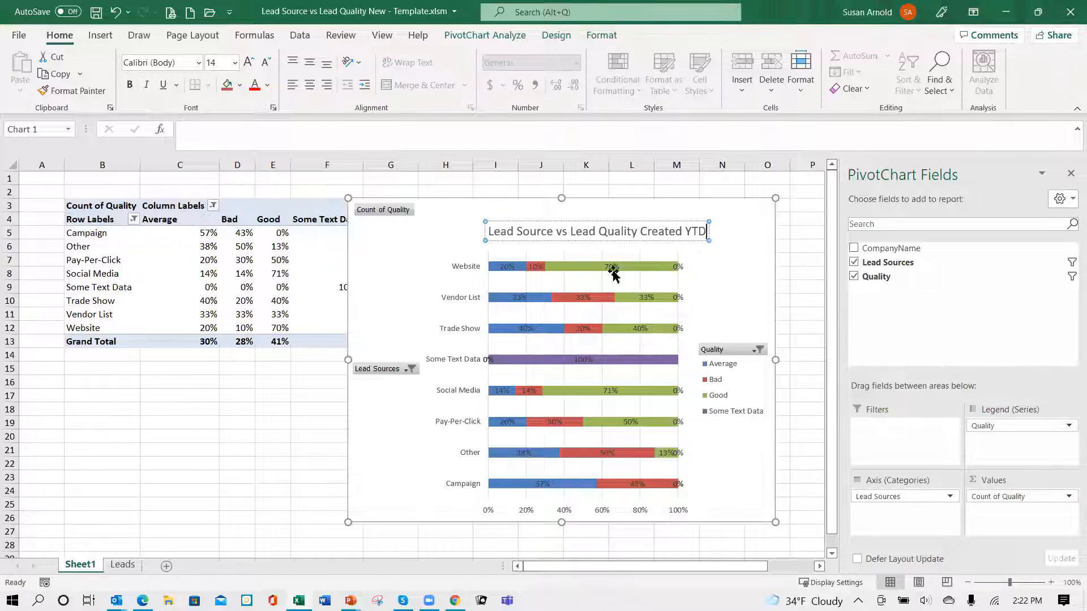
pyautogui.click(727, 285)
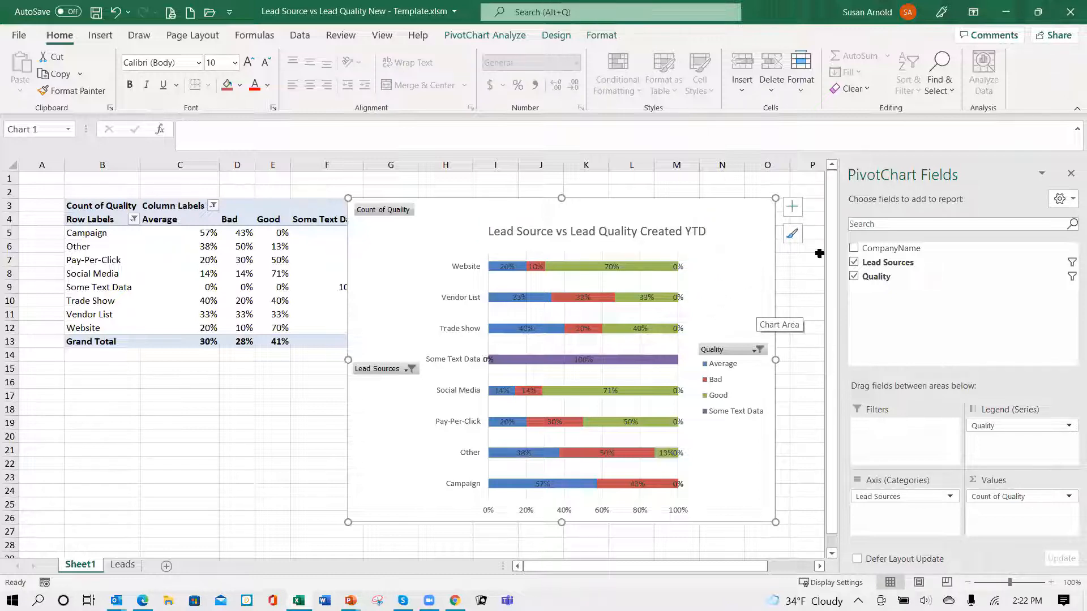
# - Try the dark-background chart style on the PivotChart
pyautogui.click(792, 208)
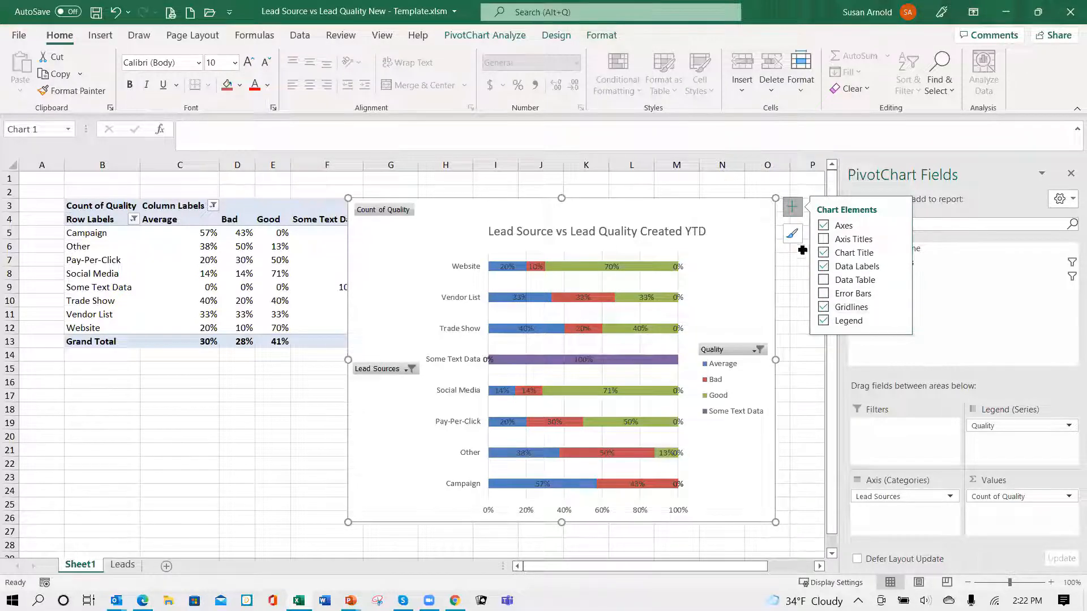
pyautogui.click(791, 211)
pyautogui.click(794, 238)
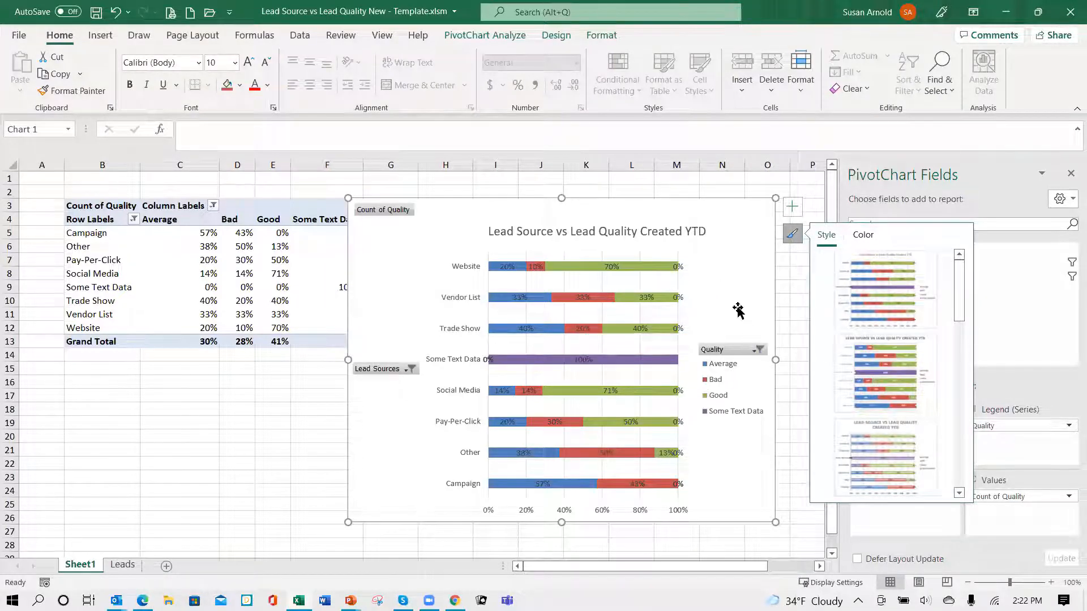
pyautogui.click(888, 380)
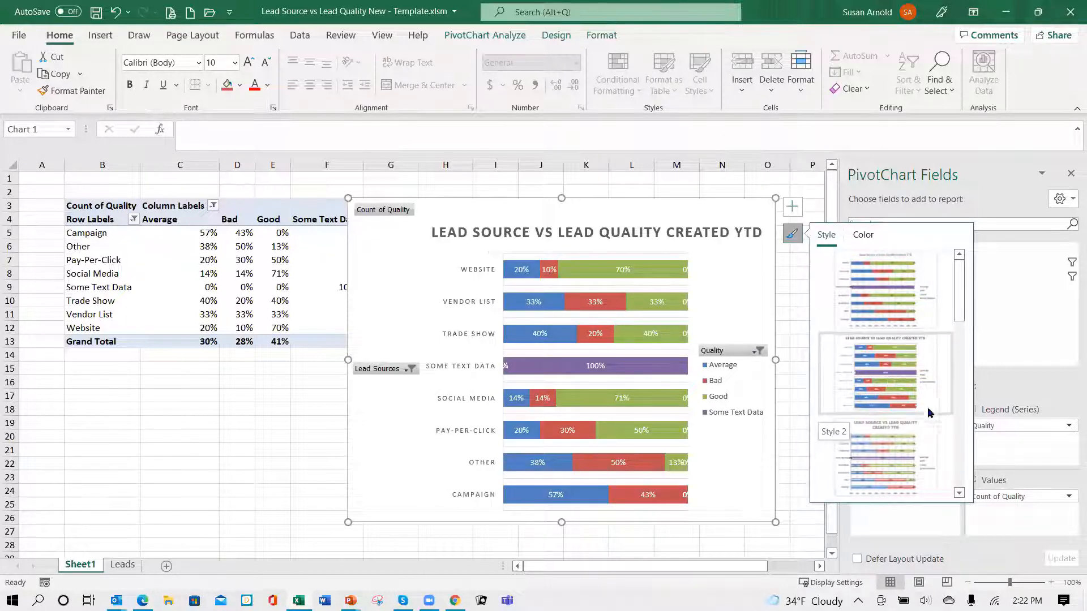
pyautogui.click(960, 494)
pyautogui.click(960, 494)
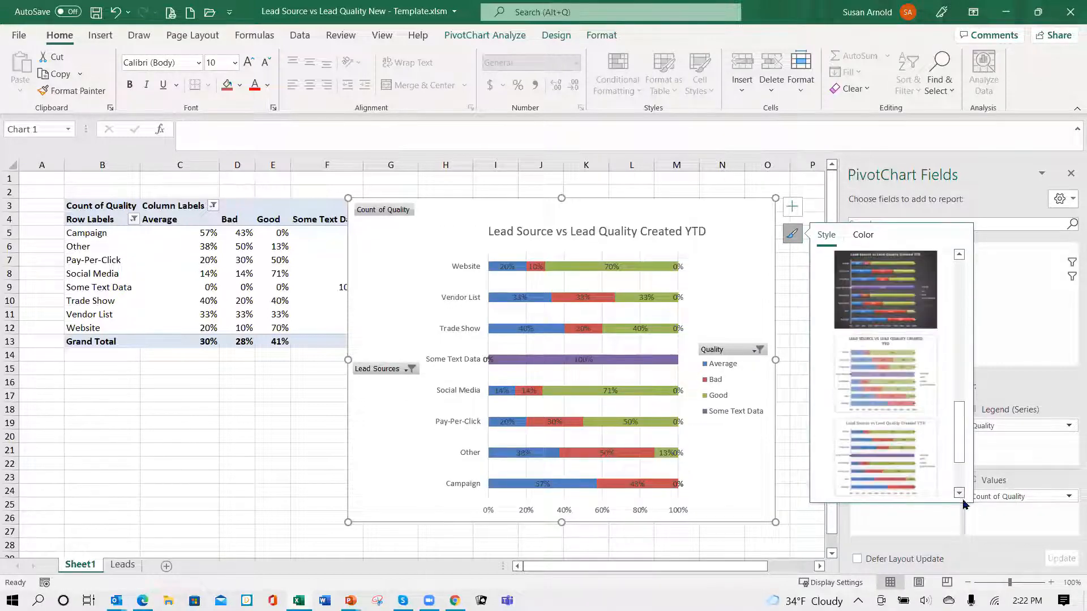
pyautogui.click(870, 281)
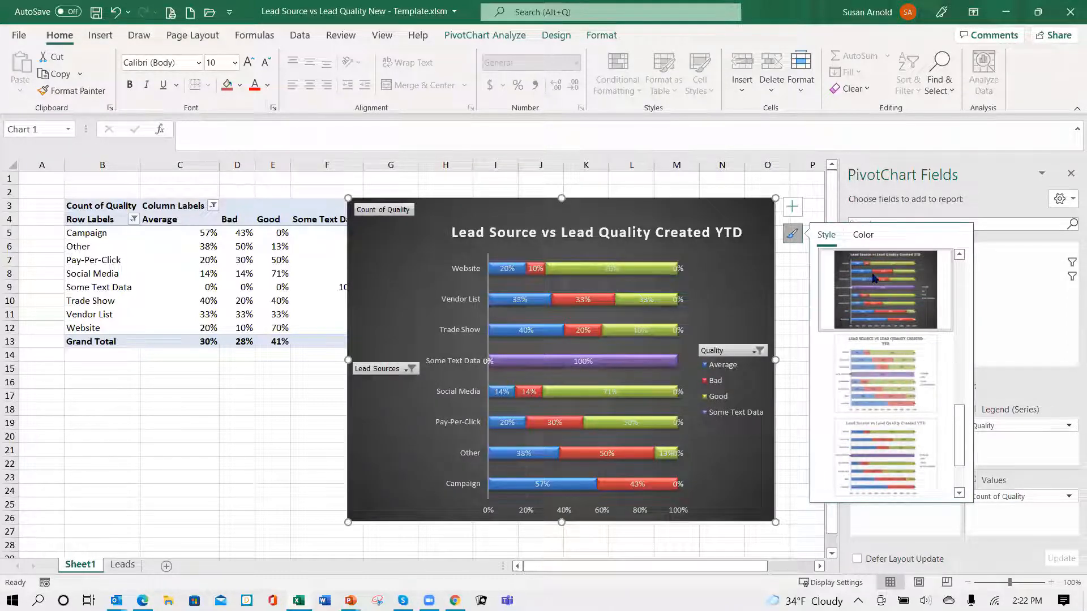
# - Apply chart Style 2 to the PivotChart
pyautogui.click(961, 267)
pyautogui.click(961, 266)
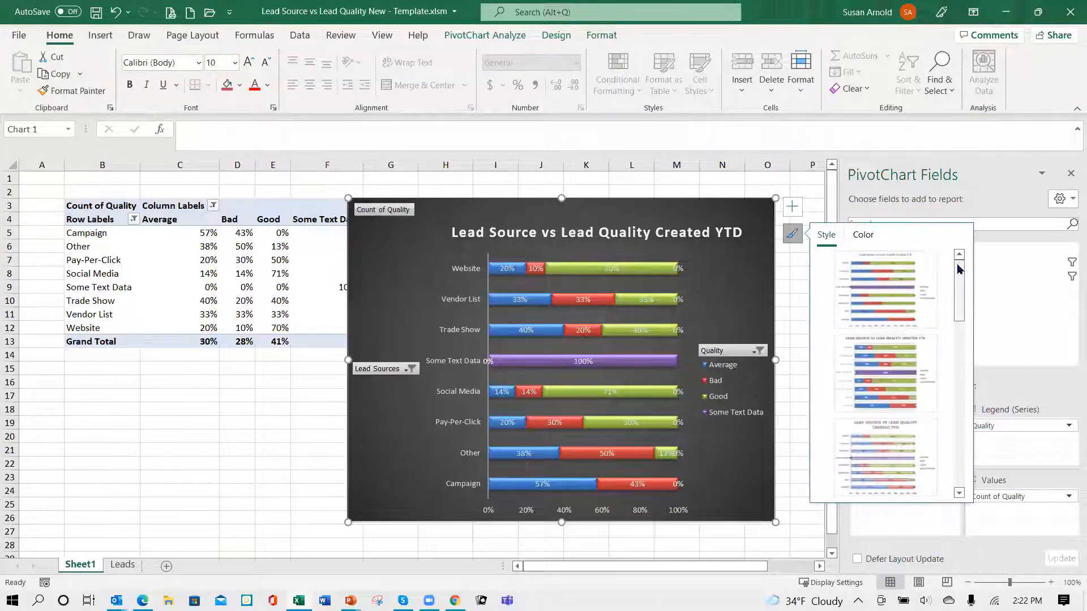
pyautogui.click(872, 387)
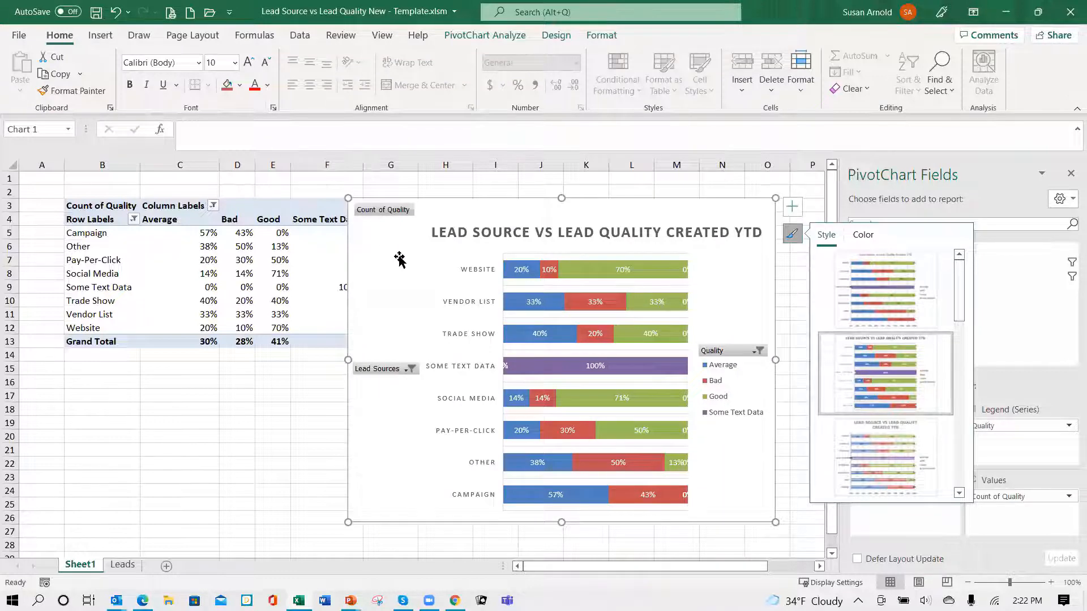
pyautogui.click(288, 434)
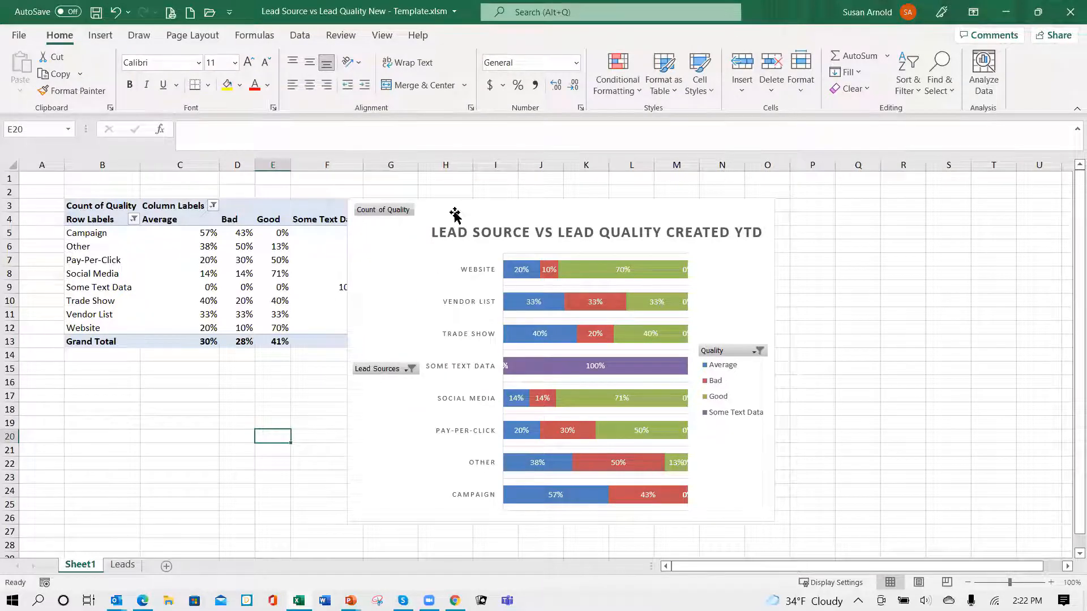
# - Move the PivotChart clear of the PivotTable to start at column H, close its field list, and enlarge it to column S and row 26
pyautogui.moveTo(454, 211); pyautogui.dragTo(537, 195)
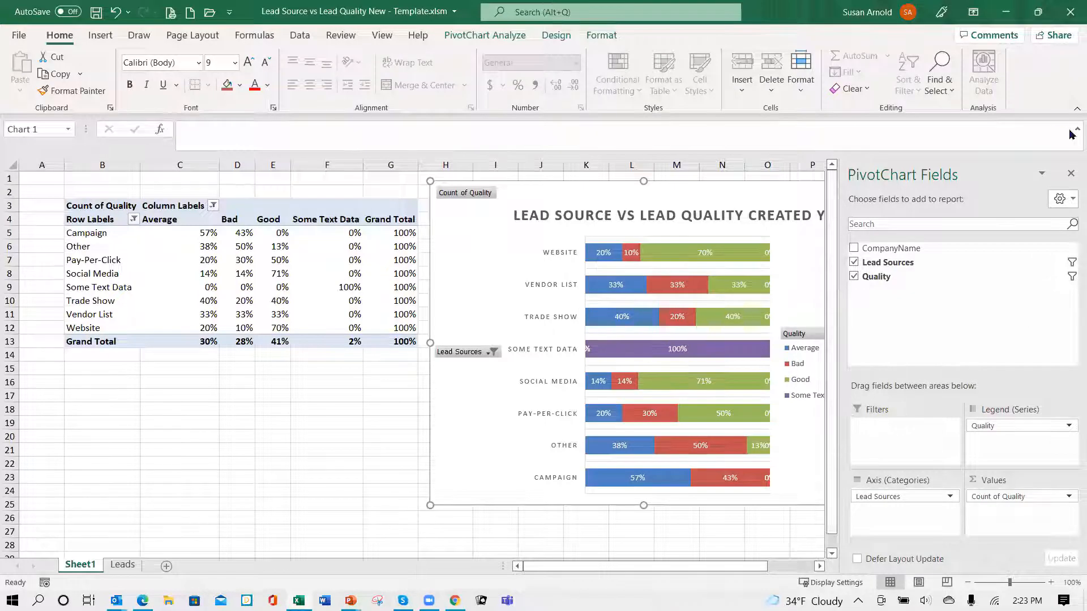
pyautogui.click(1070, 173)
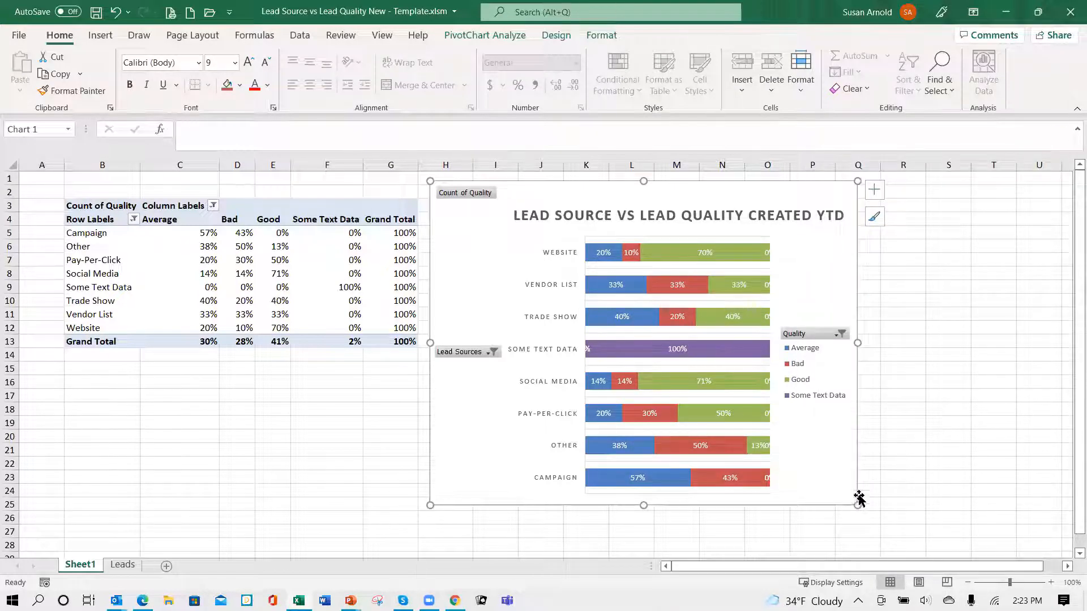
pyautogui.moveTo(856, 506); pyautogui.dragTo(967, 516)
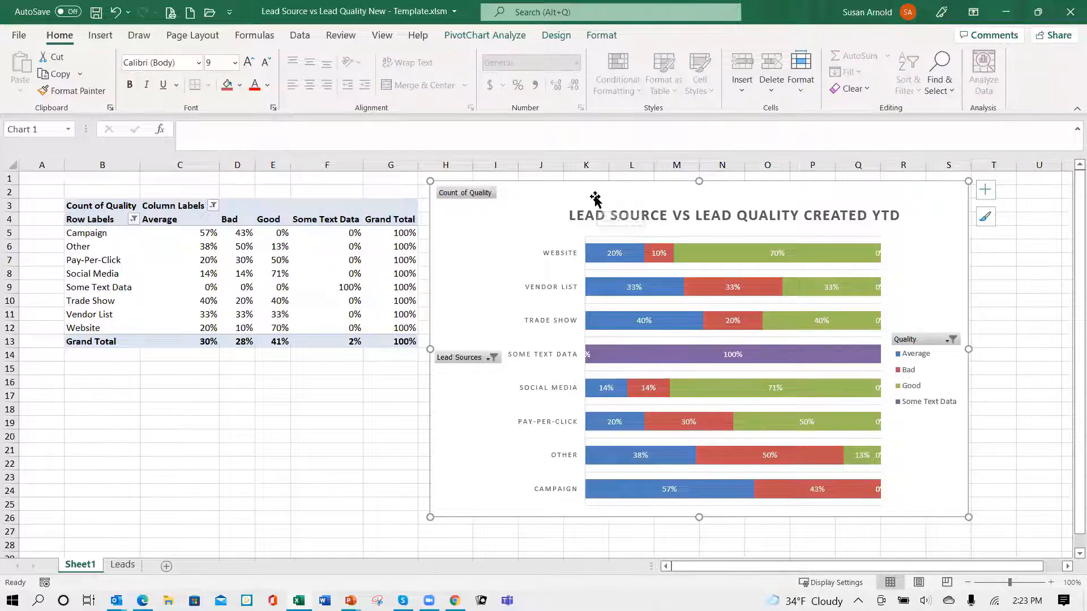
# - Hide Sheet1's gridlines while the PivotChart temporarily covers the PivotTable, and return the chart to column H beside the table
pyautogui.moveTo(595, 204)
pyautogui.mouseDown()
pyautogui.moveTo(569, 214)
pyautogui.moveTo(250, 209)
pyautogui.moveTo(230, 194)
pyautogui.moveTo(196, 196)
pyautogui.mouseUp()
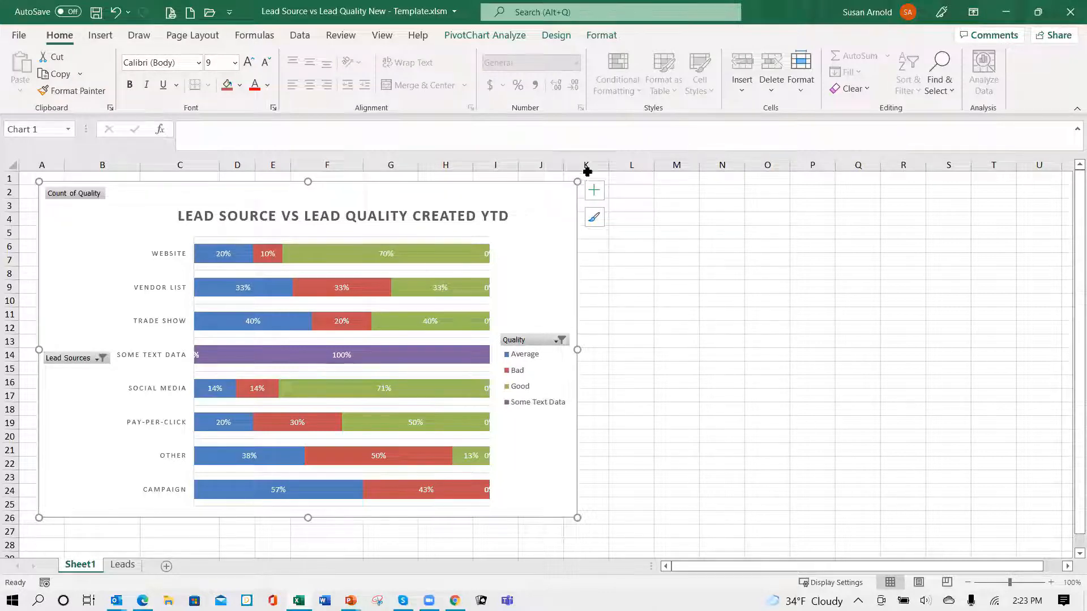
pyautogui.click(379, 36)
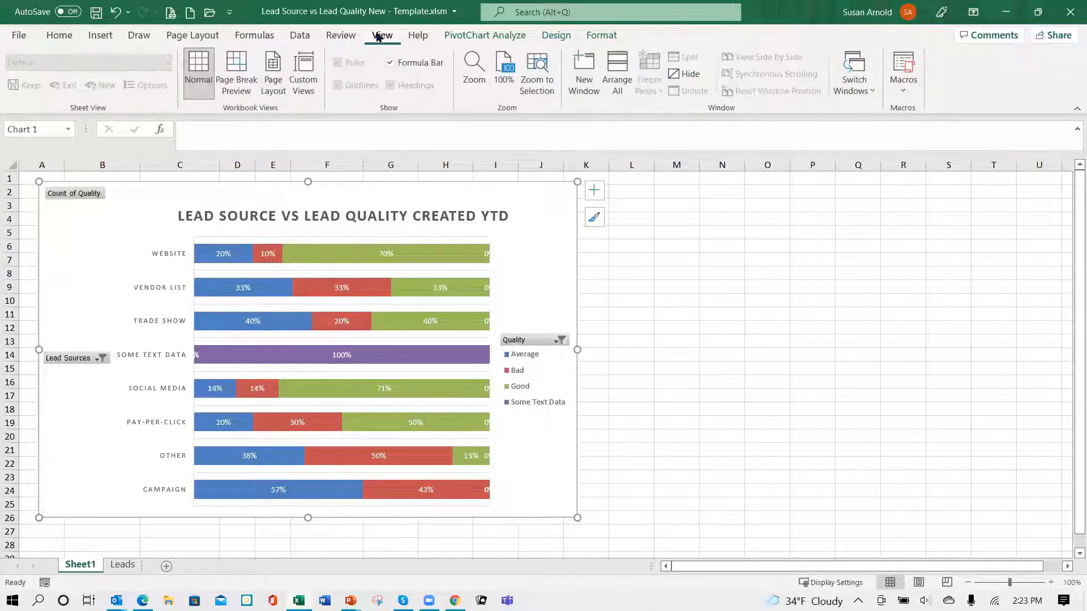
pyautogui.click(657, 313)
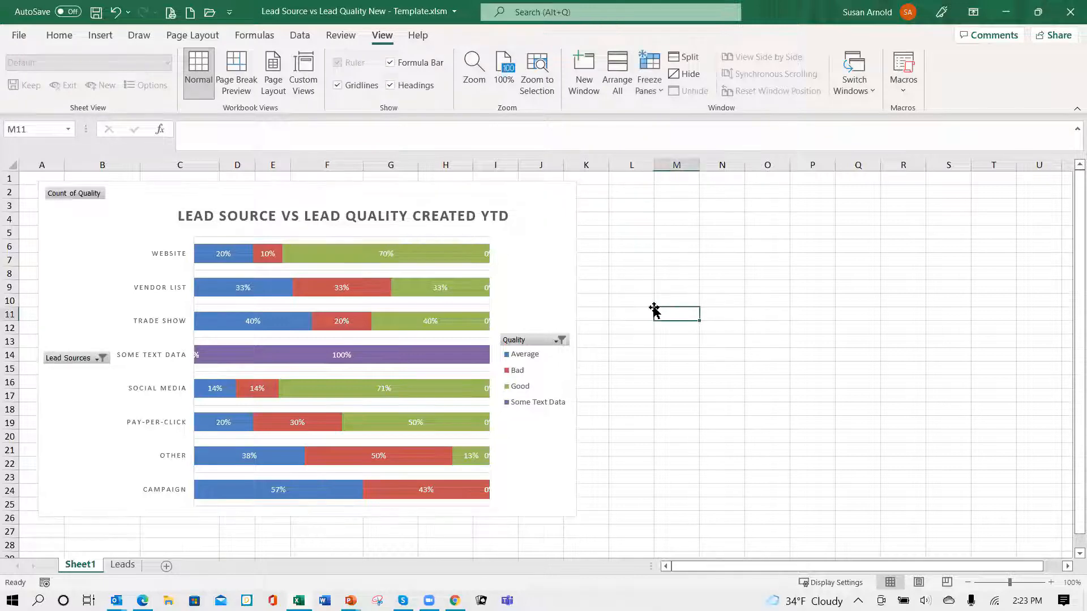
pyautogui.click(337, 85)
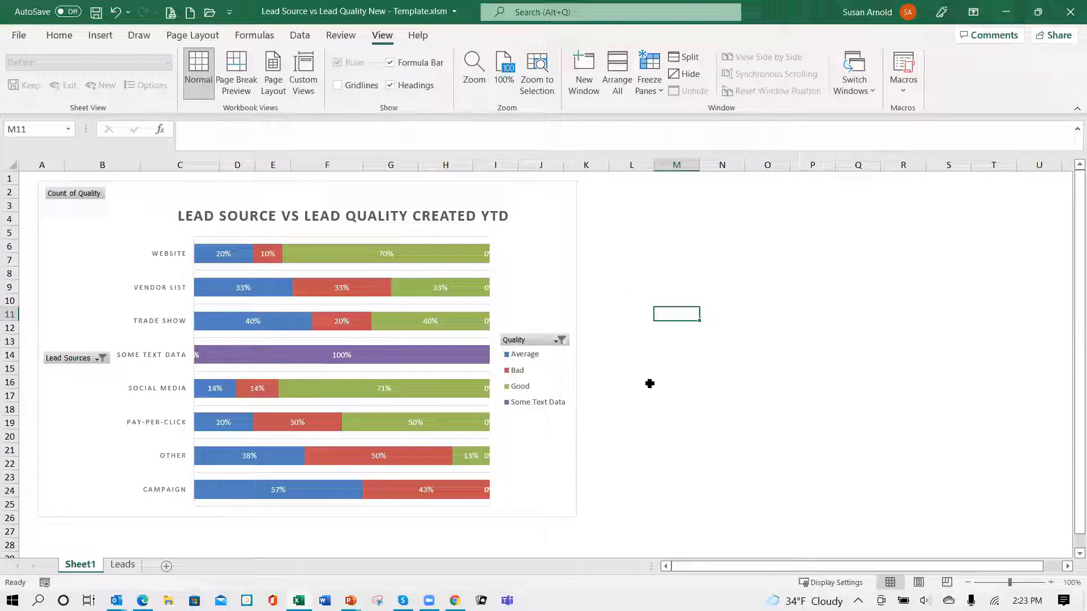
pyautogui.moveTo(293, 198); pyautogui.dragTo(692, 200)
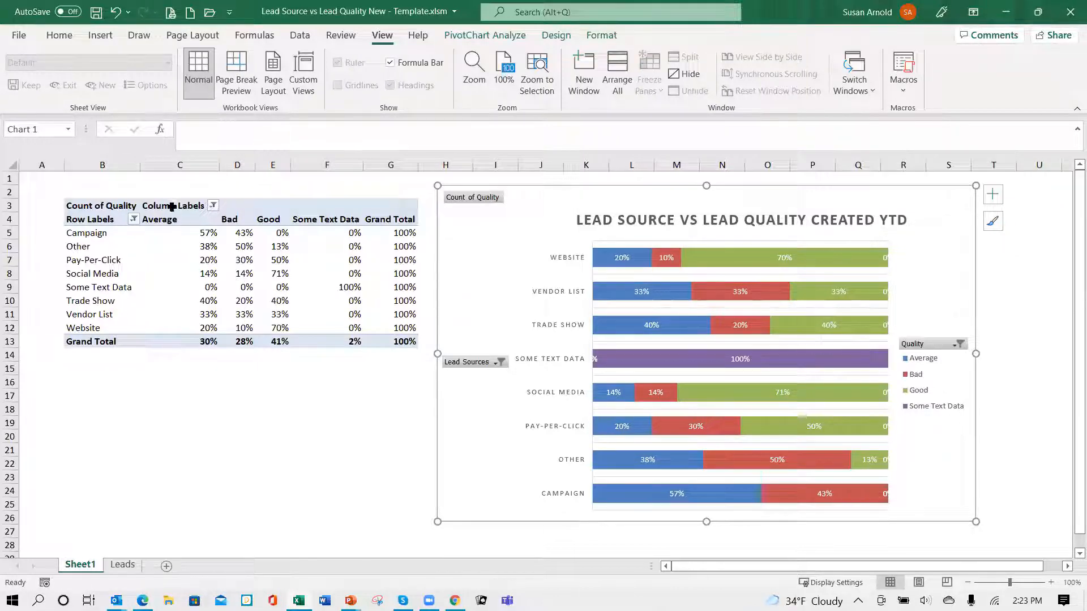
# - Rename the PivotTable's Column Labels header in C3 to "Quality"
pyautogui.click(172, 207)
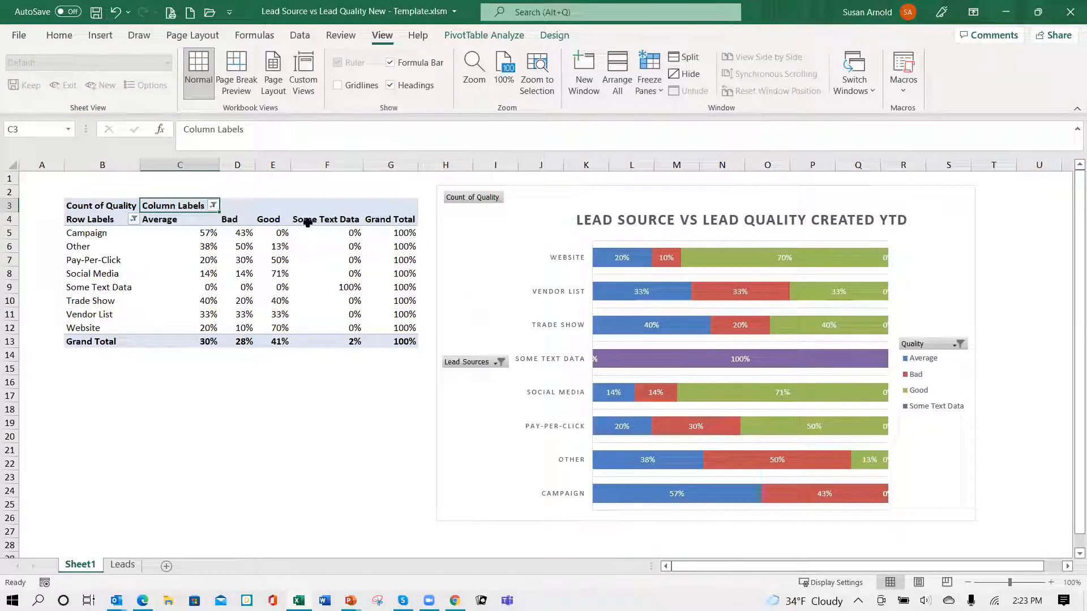
pyautogui.write('Q')
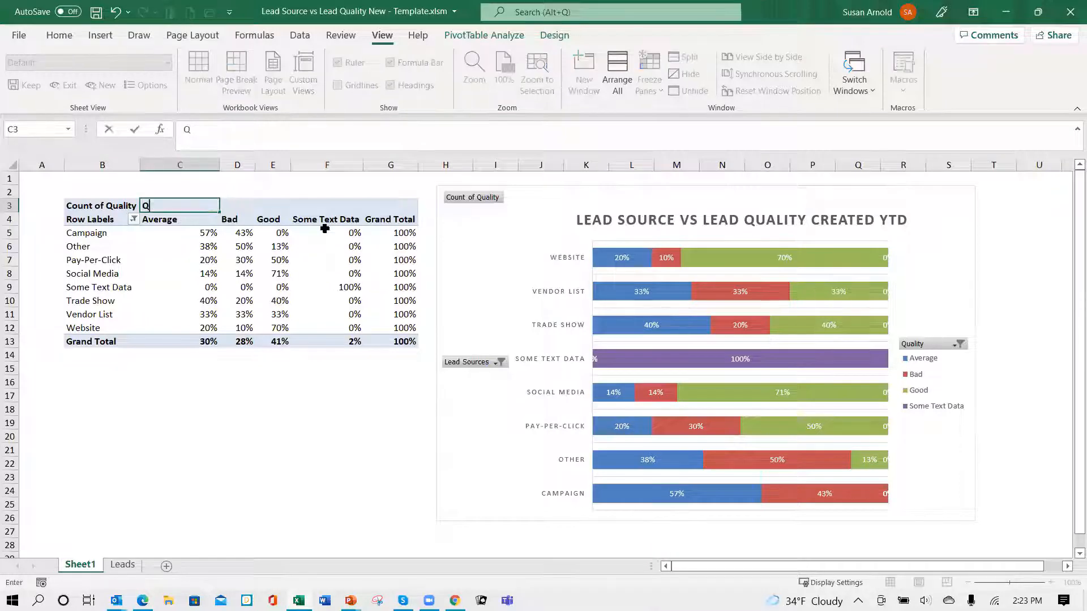
pyautogui.write('ul')
pyautogui.write('t')
pyautogui.write('al')
pyautogui.write('ity')
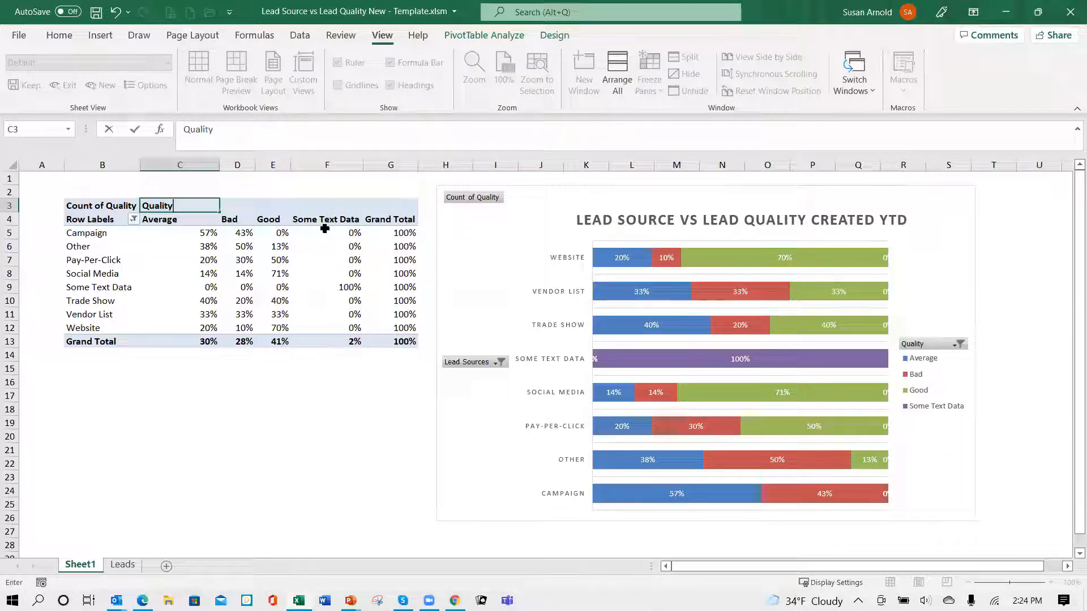
pyautogui.press('Return')
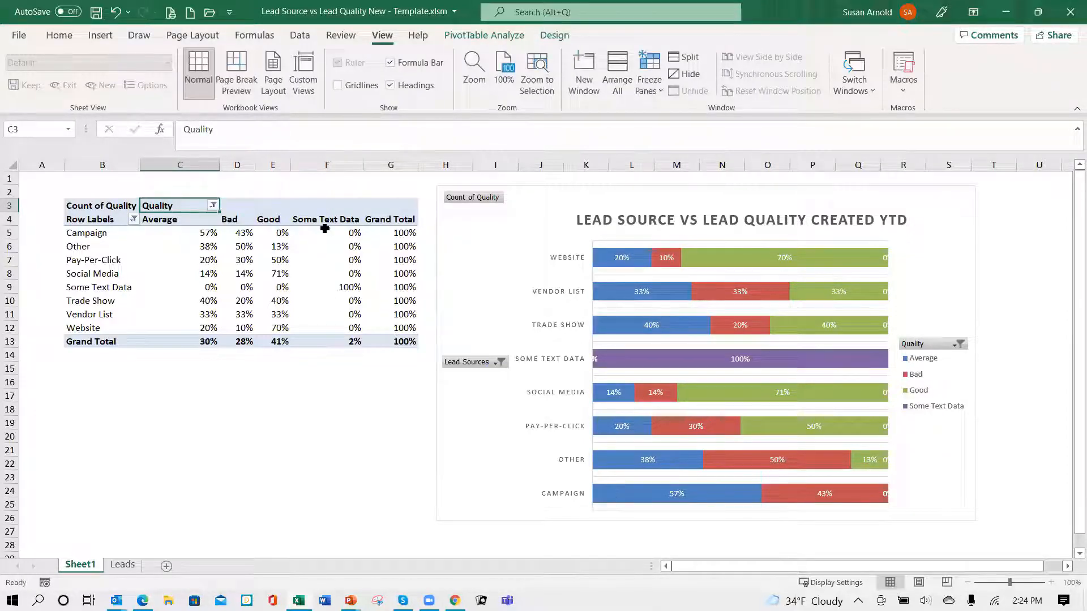
# - Try to delete the PivotTable's Row Labels header in B4
pyautogui.press('Left')
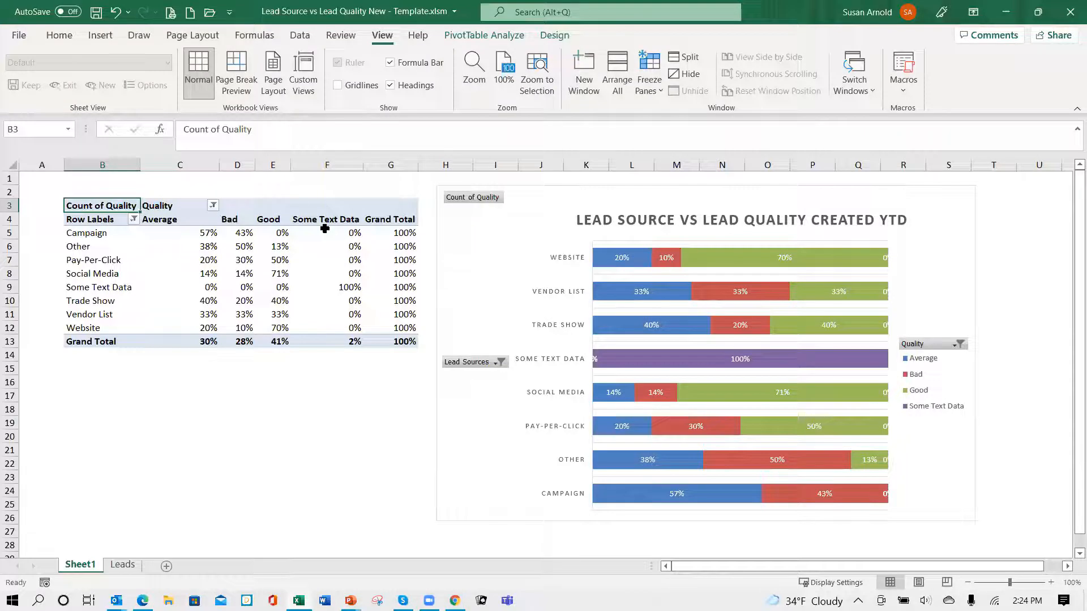
pyautogui.press('Down')
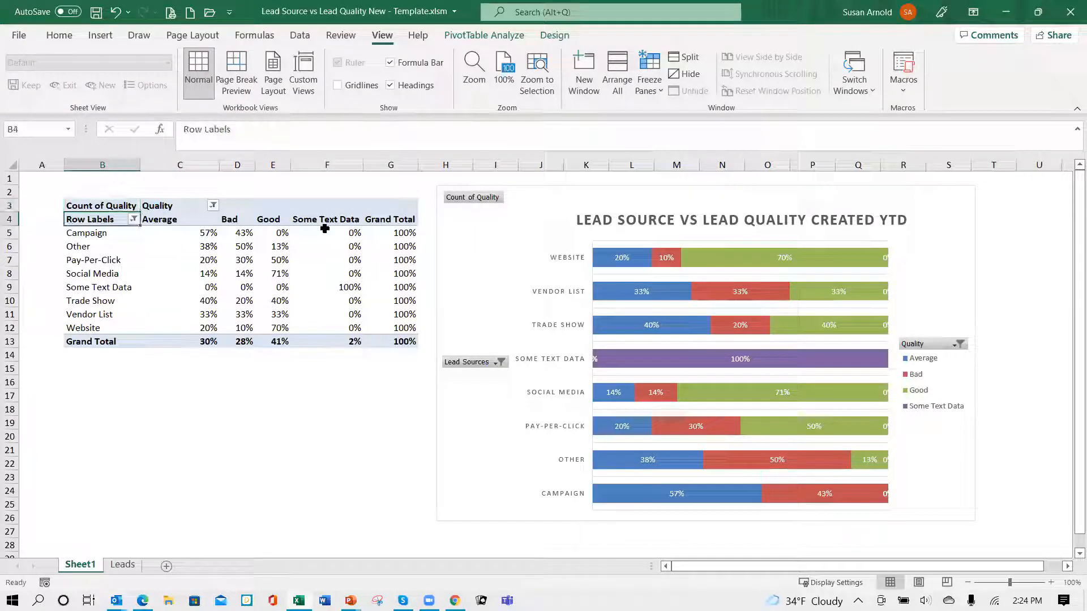
pyautogui.press('Delete')
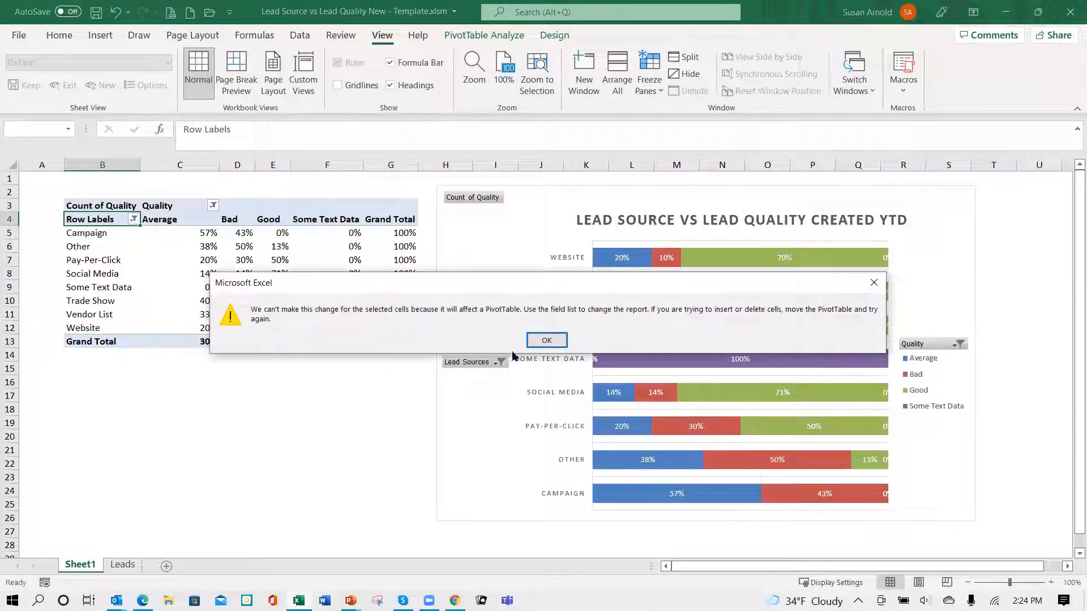
pyautogui.click(546, 339)
# - Rename the Count of Quality header in B3 to "Quality Total"
pyautogui.click(107, 203)
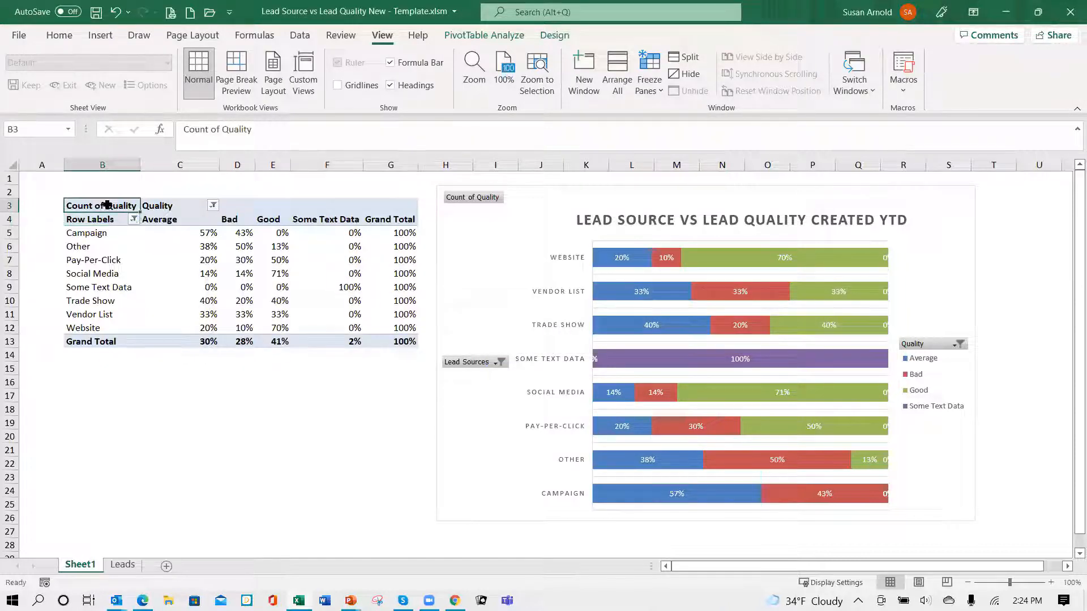
pyautogui.write('Qua')
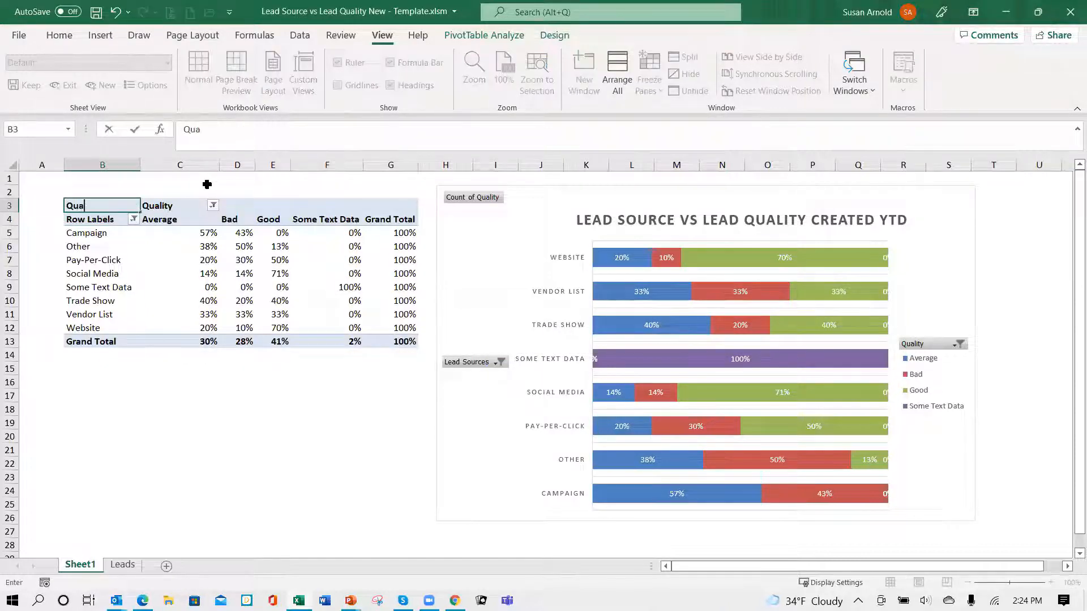
pyautogui.write('lity Total')
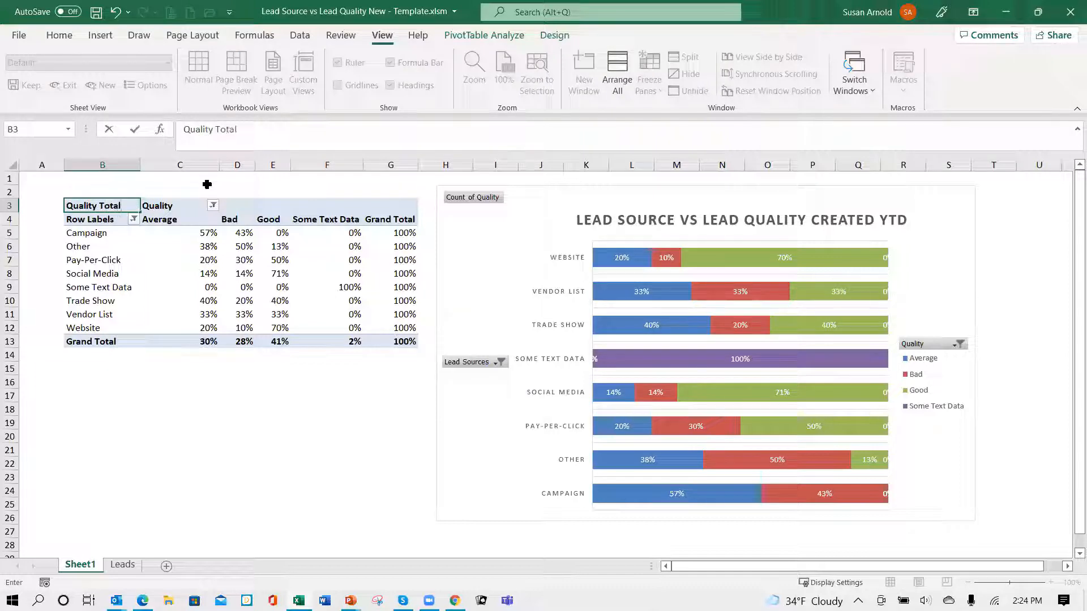
pyautogui.press('Return')
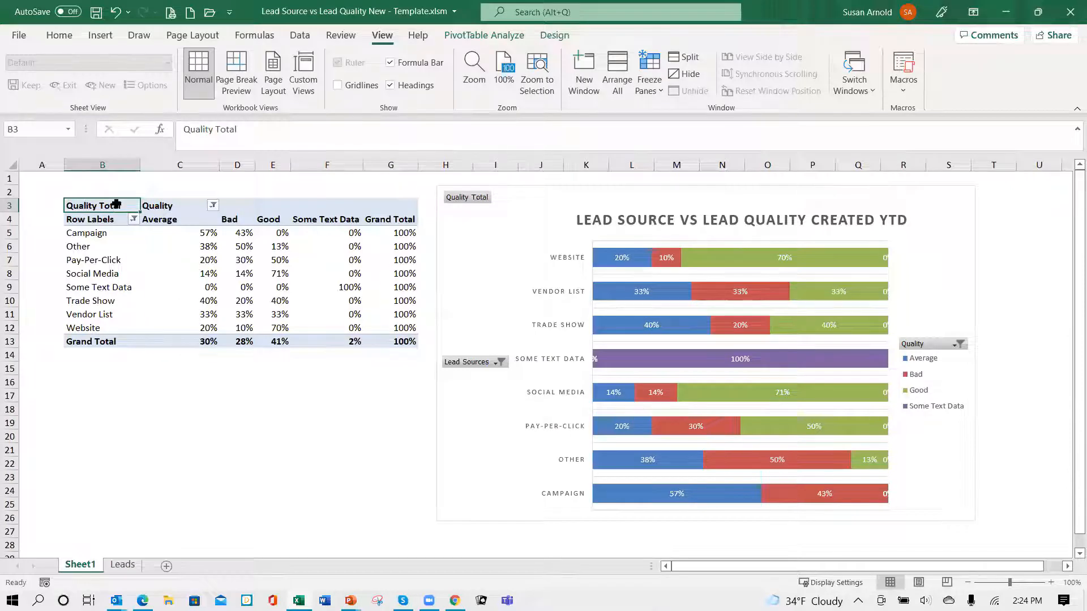
# - Fill the PivotTable's header rows B3:G4 and Grand Total row B13:G13 with the light olive green theme color
pyautogui.moveTo(121, 207); pyautogui.dragTo(382, 224)
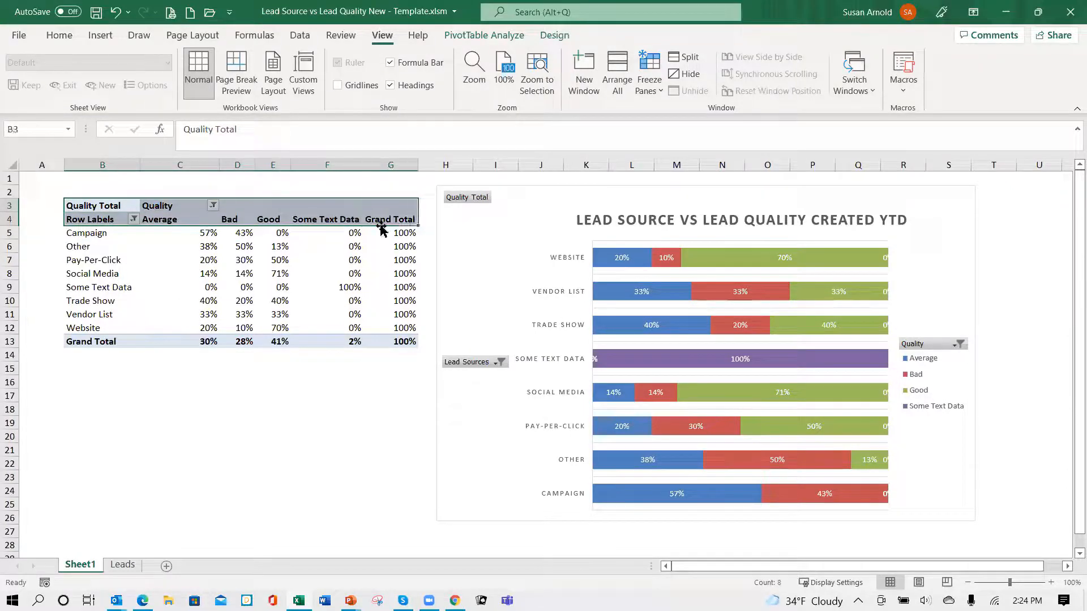
pyautogui.click(71, 37)
pyautogui.click(240, 85)
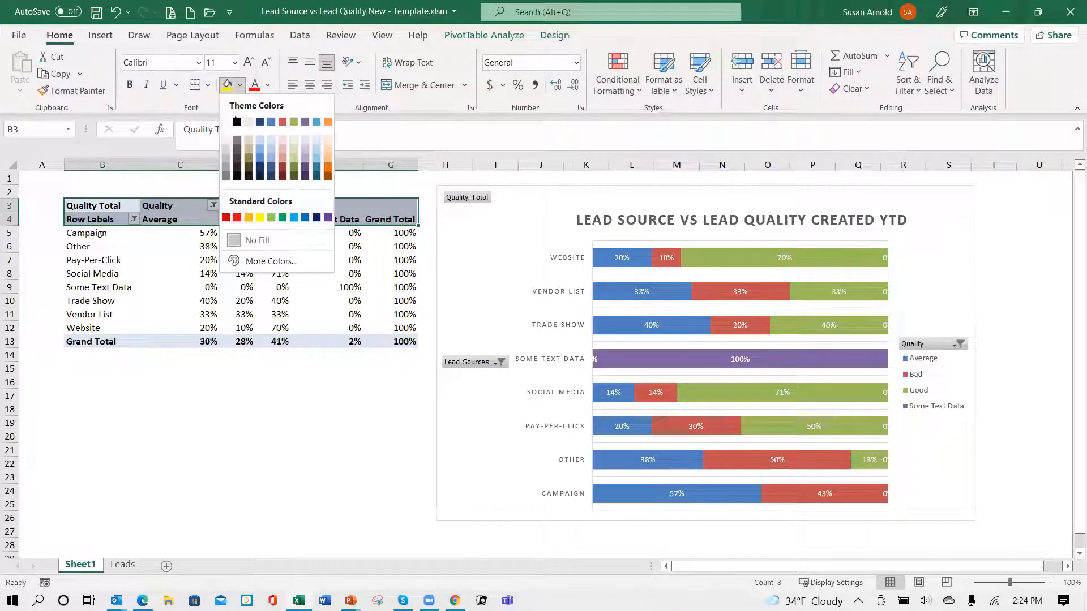
pyautogui.click(294, 160)
pyautogui.moveTo(113, 341); pyautogui.dragTo(375, 337)
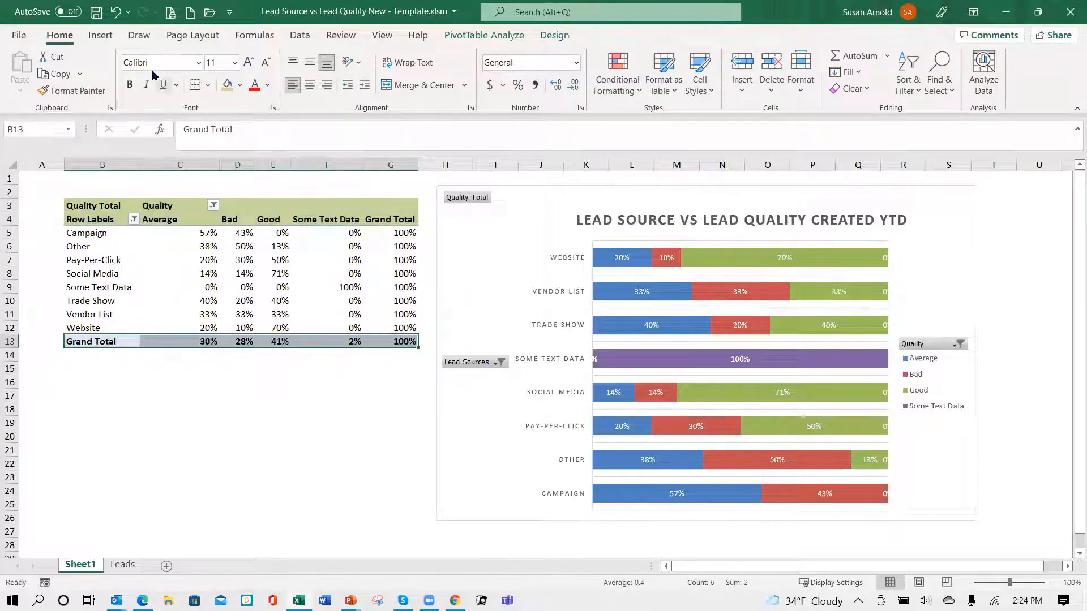
pyautogui.click(227, 85)
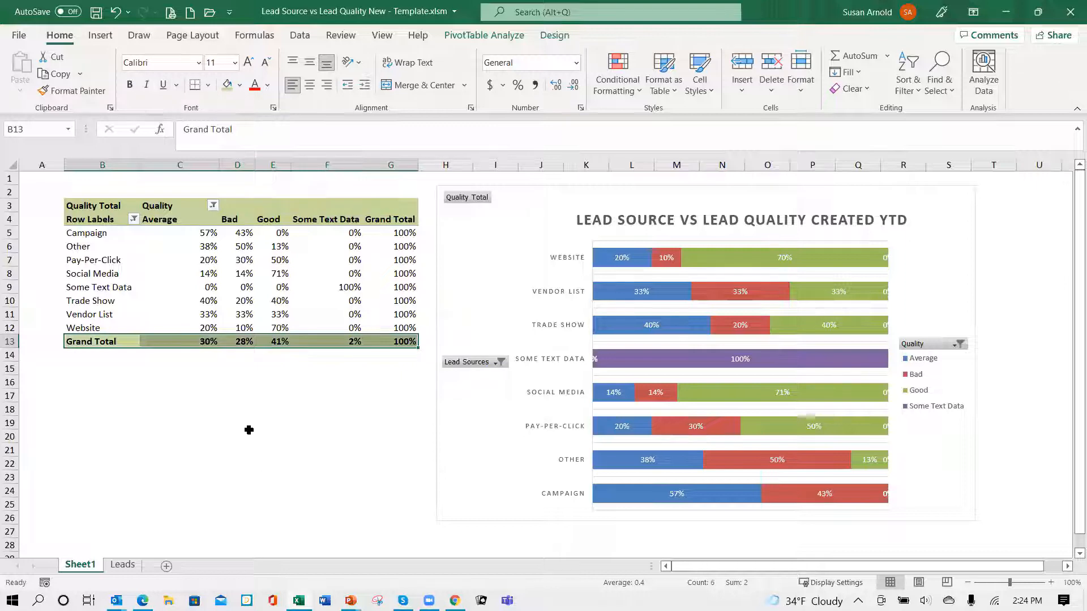
pyautogui.click(249, 434)
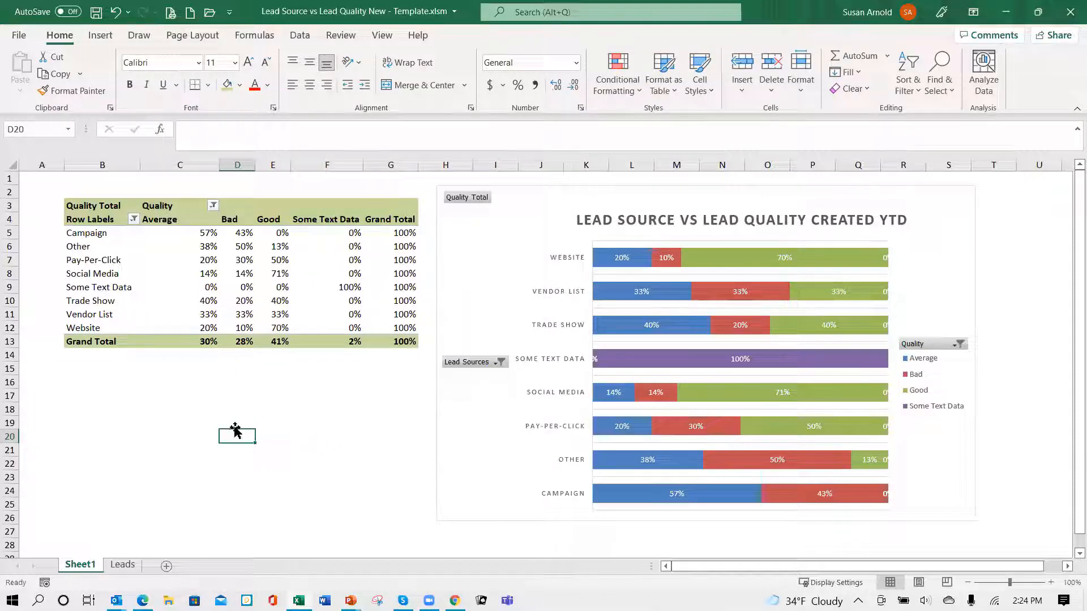
# - On the Leads sheet, clear all lead records in columns B to D from row 4 down, keeping the "Some Text Data" row
pyautogui.click(129, 568)
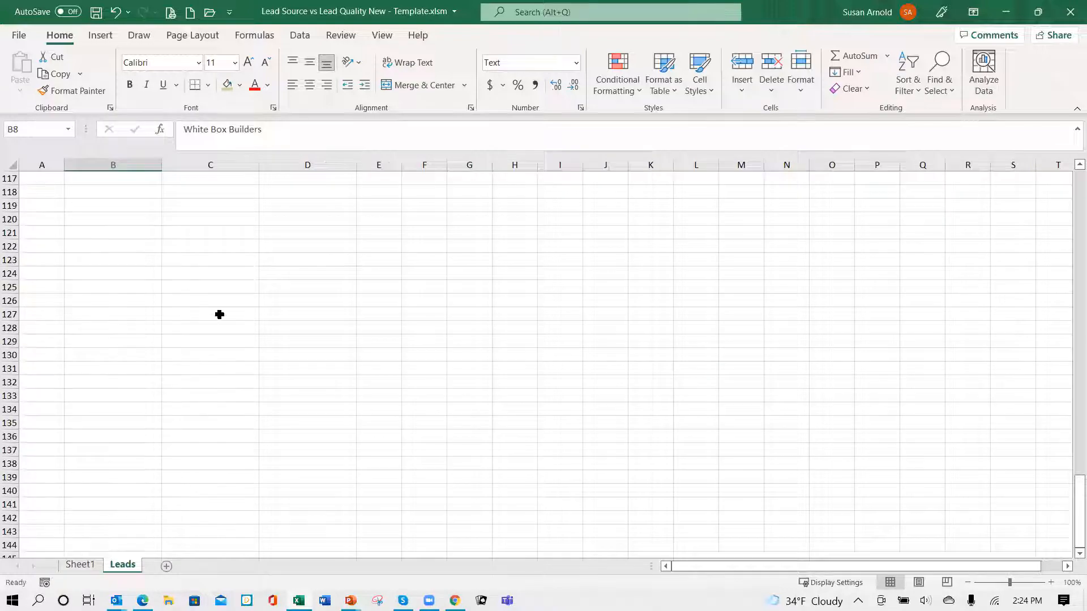
pyautogui.scroll(18, 219, 315)
pyautogui.scroll(20, 220, 315)
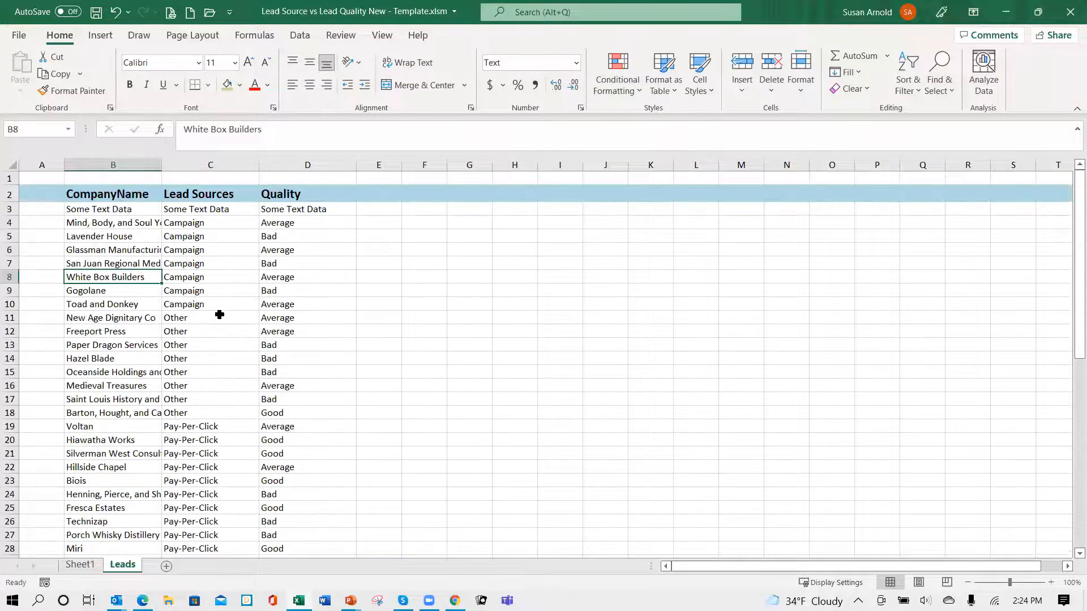
pyautogui.moveTo(106, 222); pyautogui.dragTo(315, 533)
pyautogui.scroll(10, 325, 504)
pyautogui.press('Delete')
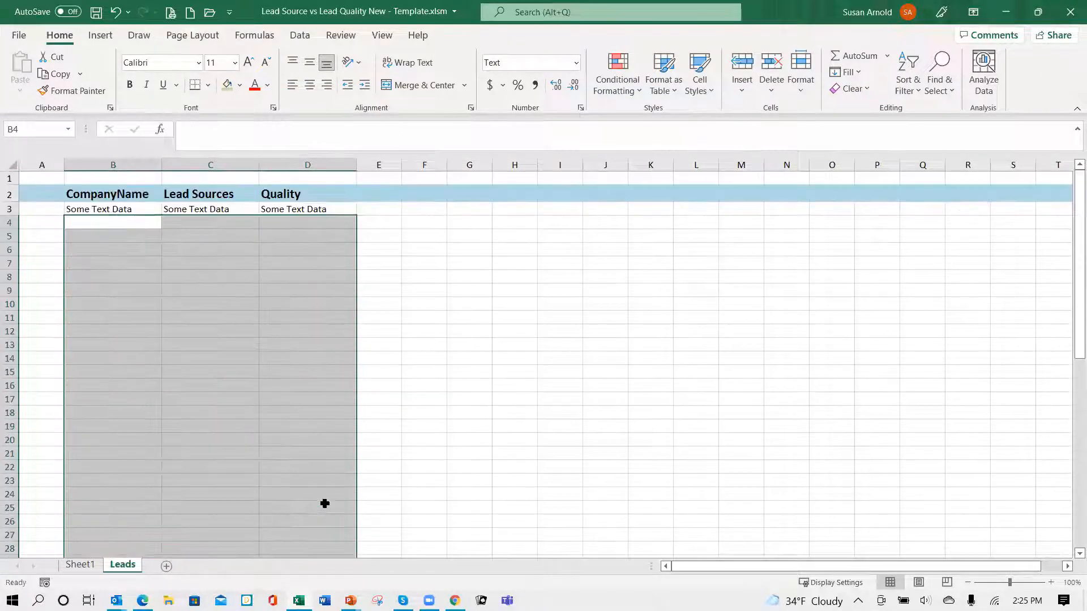
# - Deselect the cleared range on the Leads sheet and return to Sheet1 to check the PivotTable and PivotChart
pyautogui.press('Up')
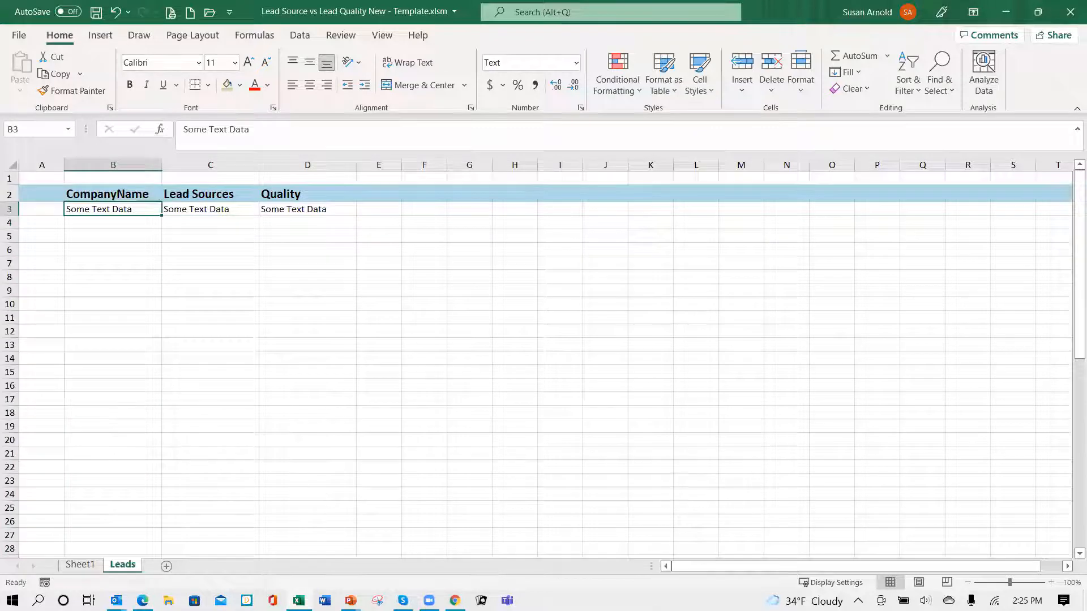
pyautogui.click(78, 565)
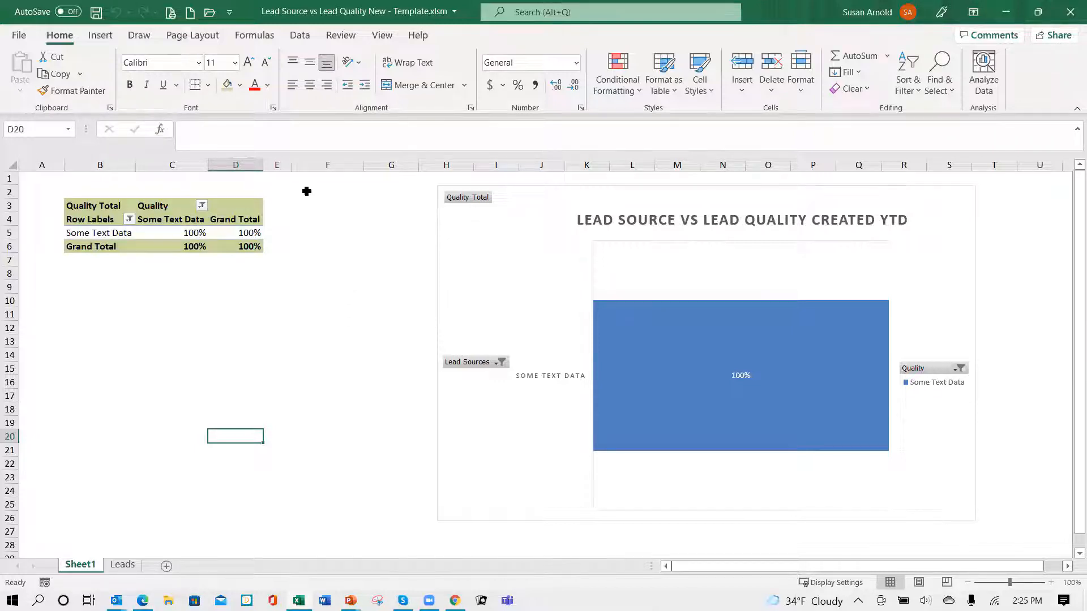
pyautogui.click(19, 36)
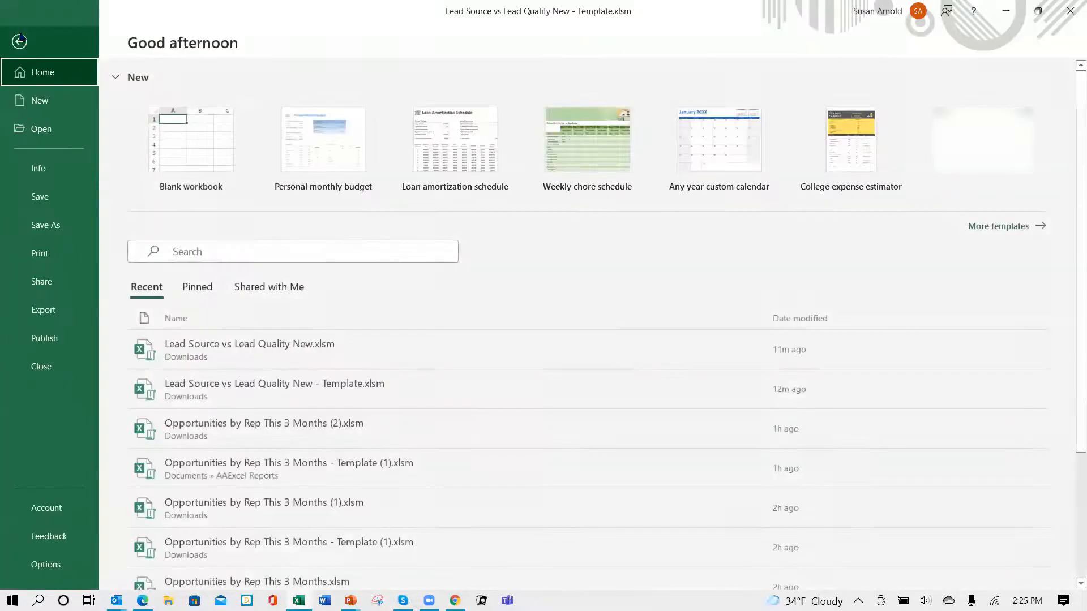
pyautogui.click(60, 223)
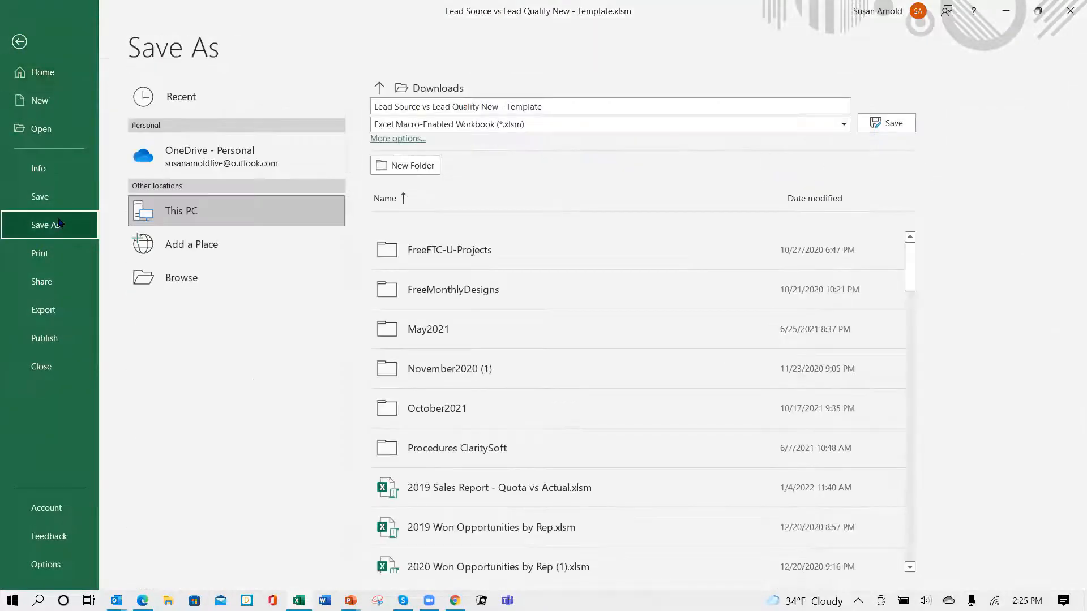
pyautogui.click(178, 277)
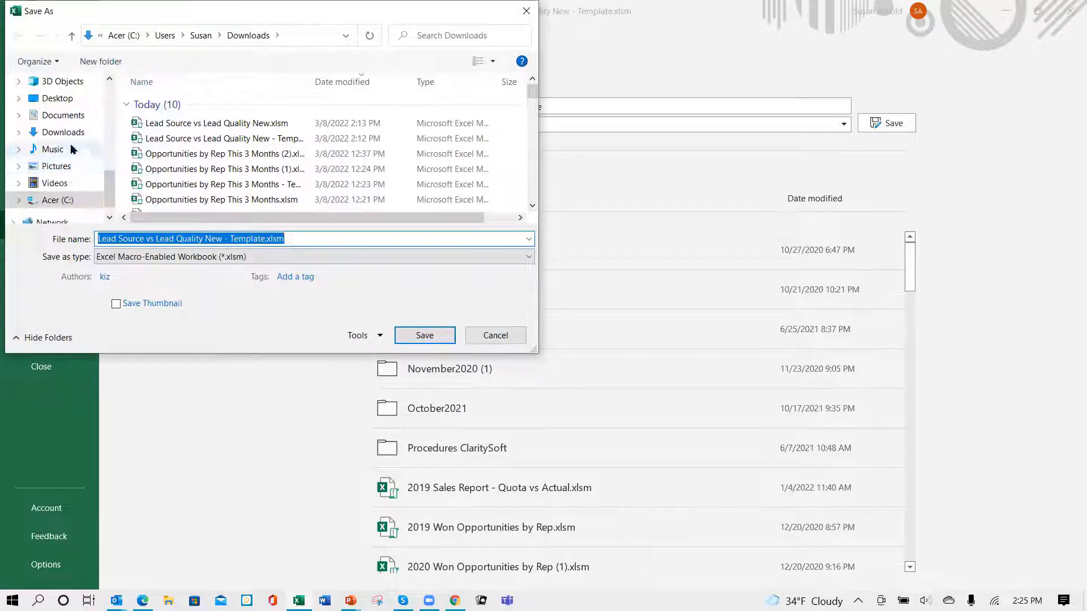
pyautogui.click(61, 116)
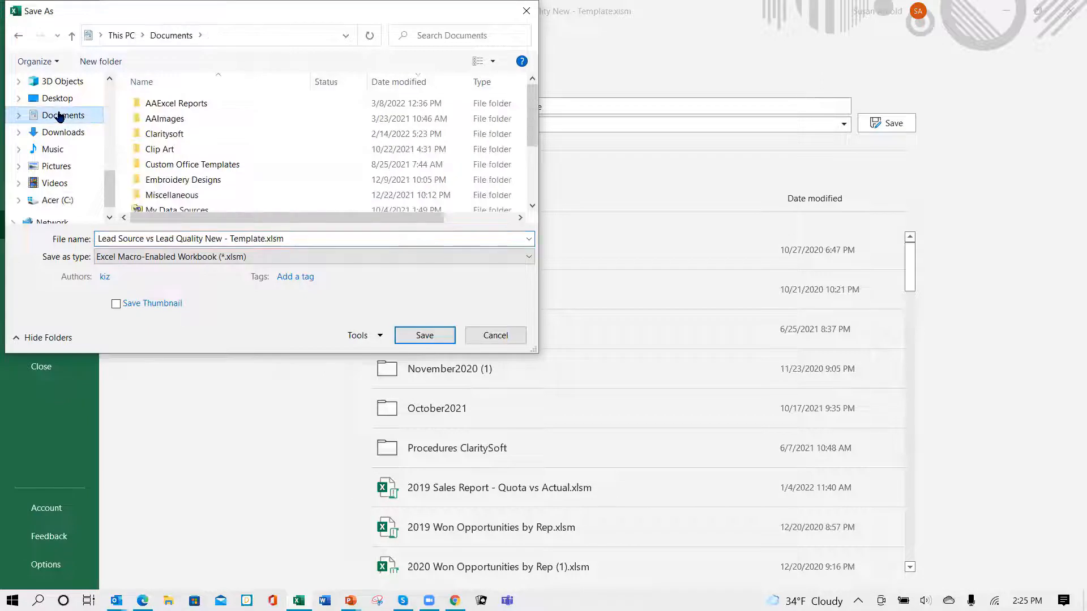
pyautogui.doubleClick(136, 105)
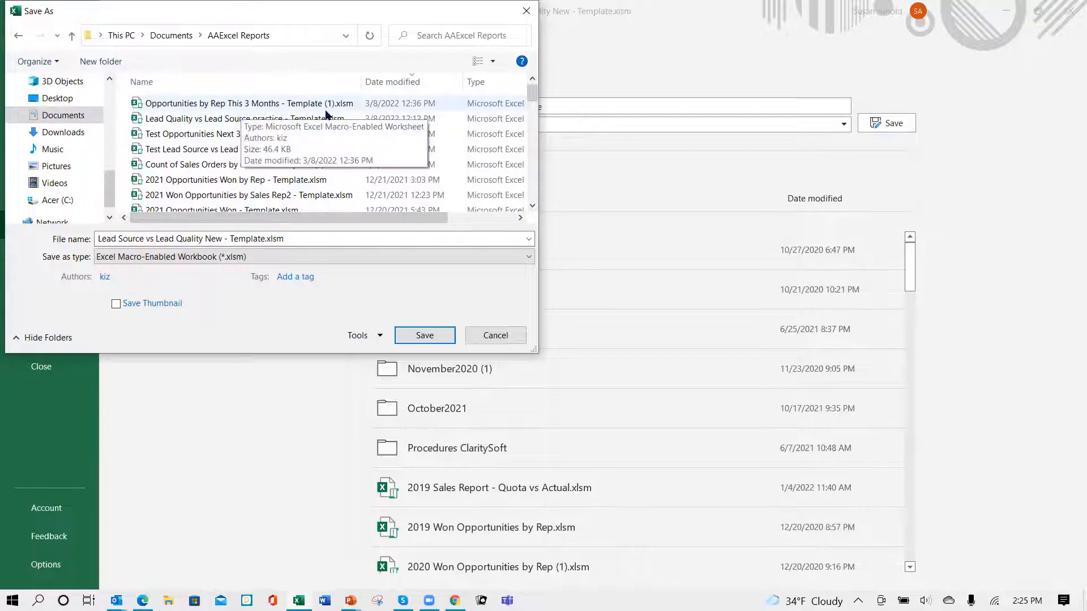
pyautogui.click(264, 107)
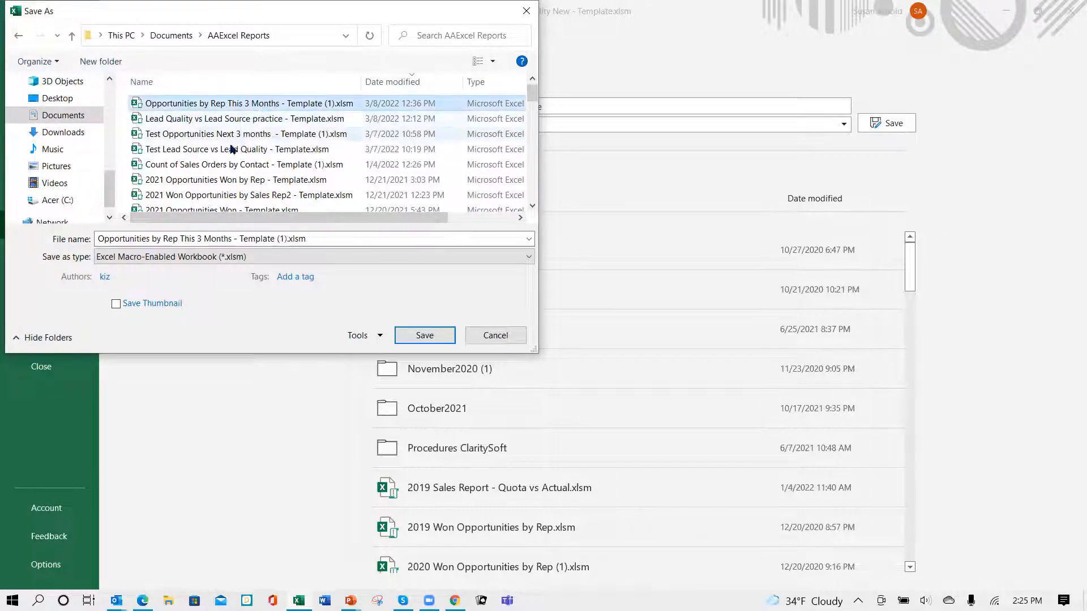
pyautogui.click(425, 336)
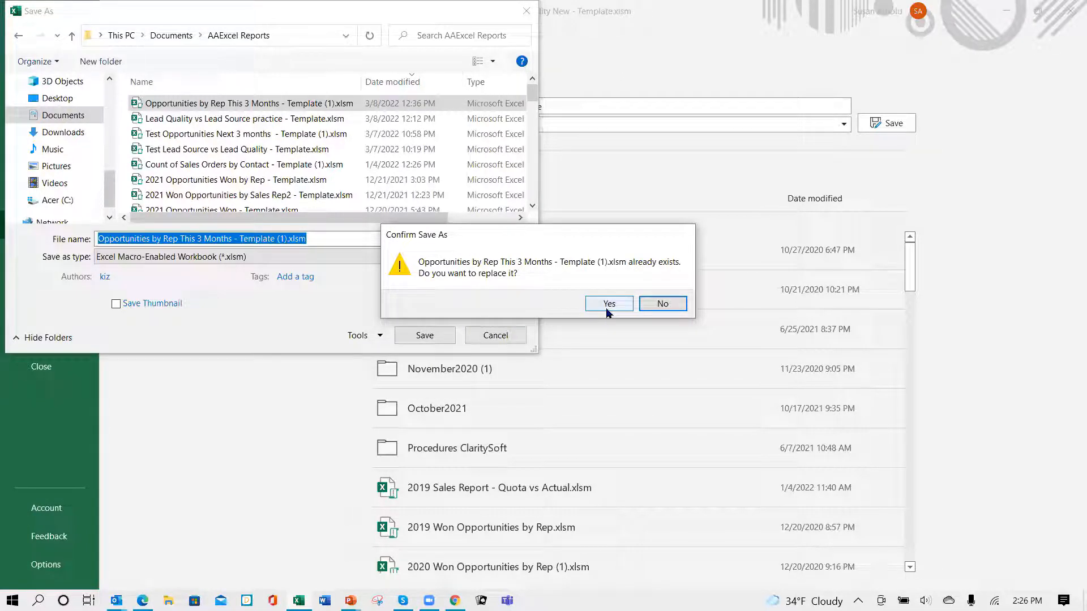
pyautogui.click(660, 305)
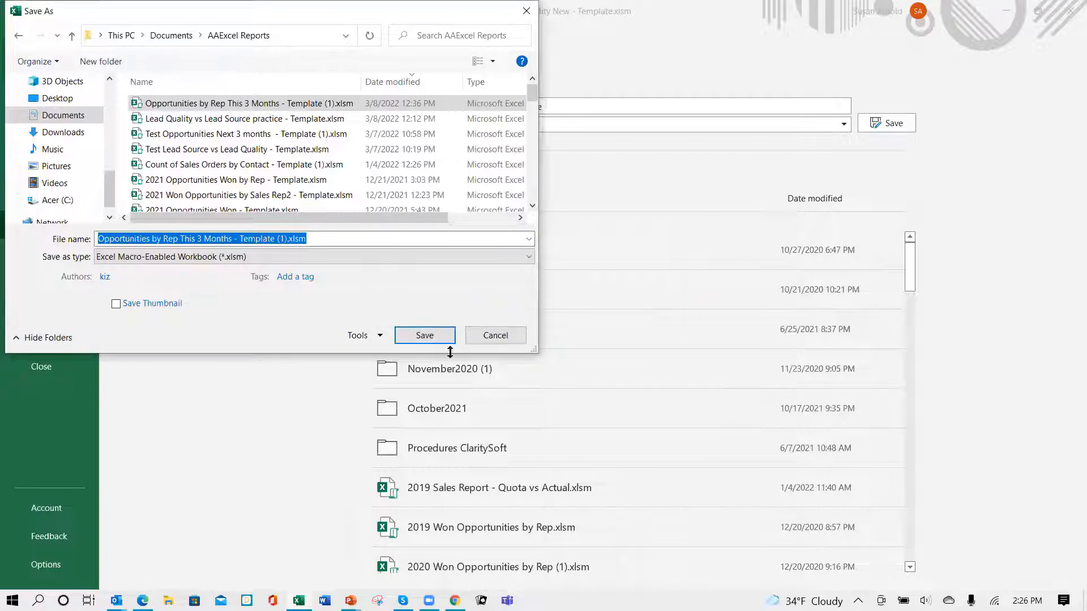
pyautogui.click(485, 336)
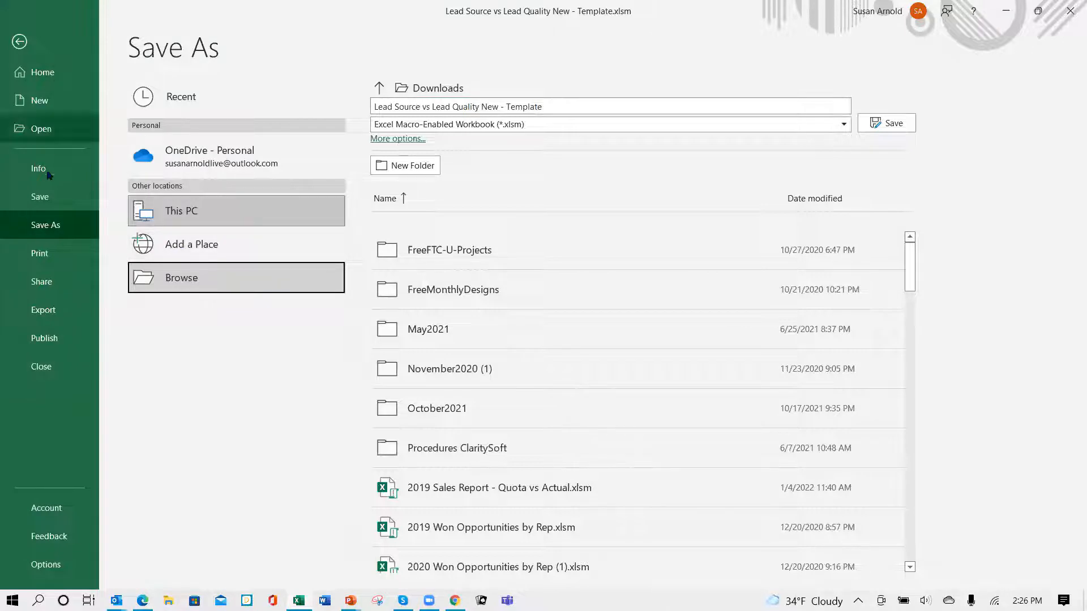
# - Save the workbook as Lead Source vs Lead Quality New - Template.xlsm in Downloads, replacing the existing file, and close it
pyautogui.click(60, 227)
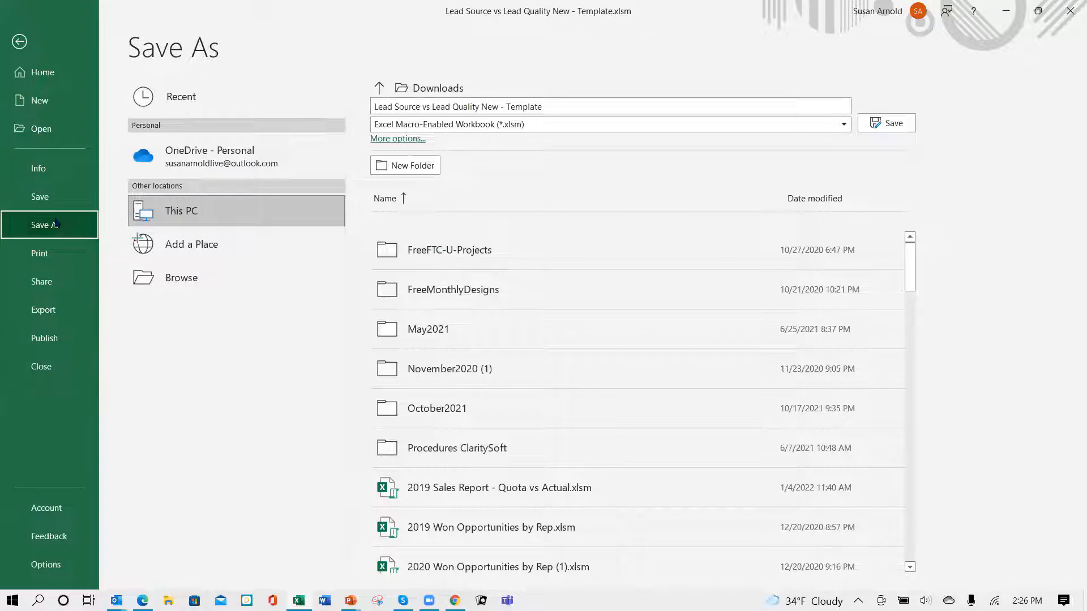
pyautogui.click(178, 283)
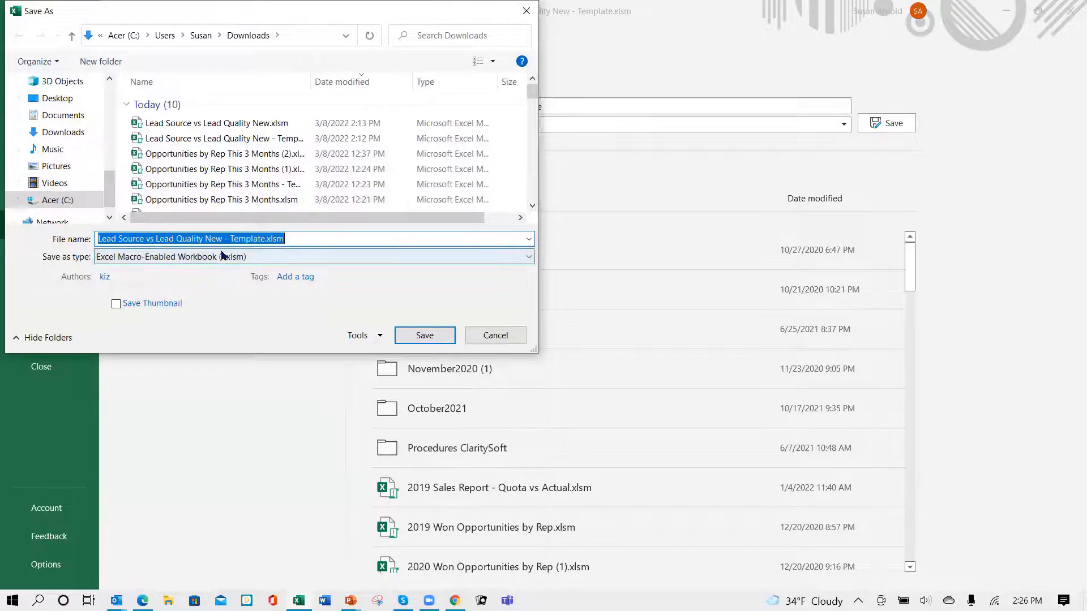
pyautogui.click(426, 341)
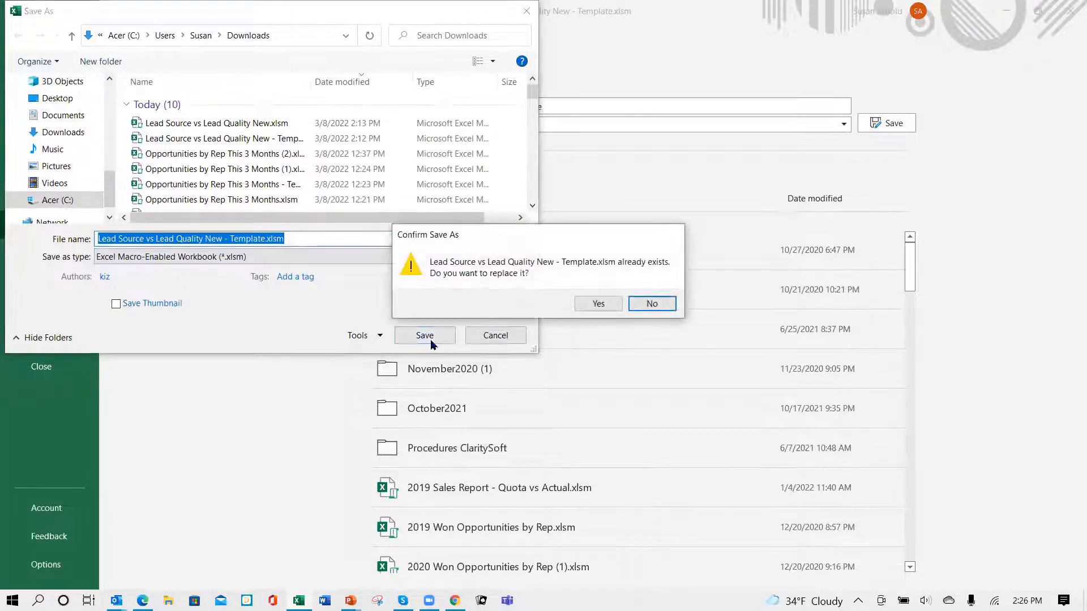
pyautogui.click(597, 303)
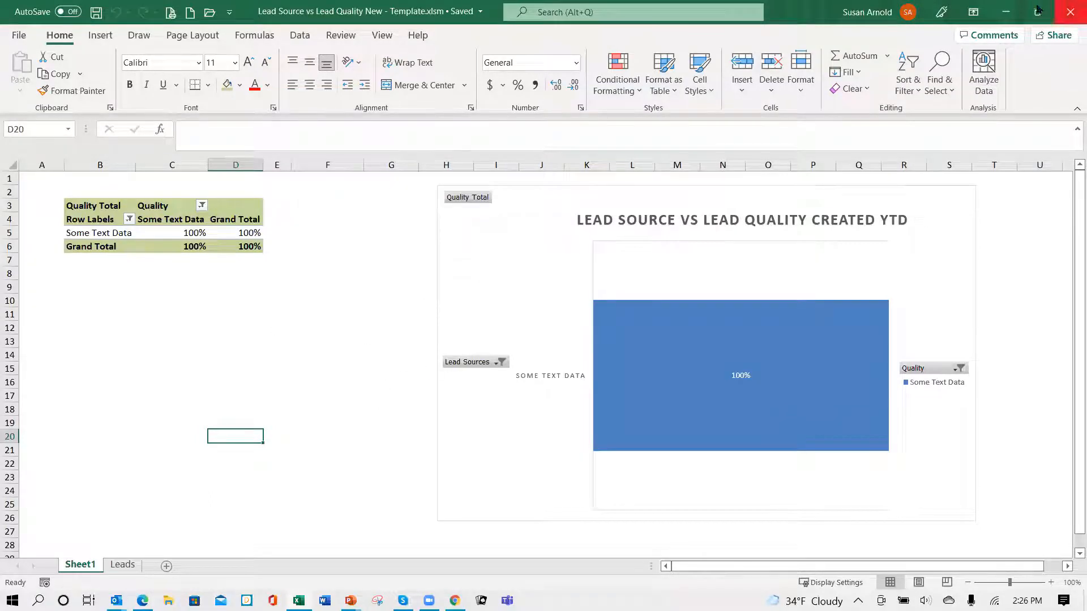
pyautogui.click(1070, 11)
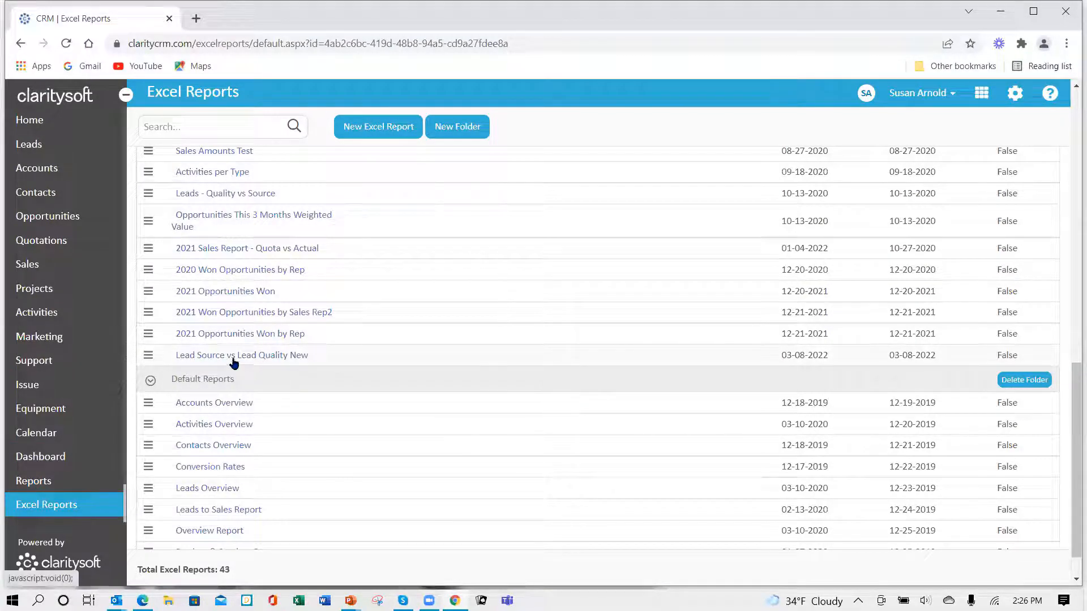
# - In the Claritysoft CRM, upload Lead Quality vs Lead Source practice - Template.xlsm as the template for the Lead Source vs Lead Quality New report
pyautogui.click(147, 360)
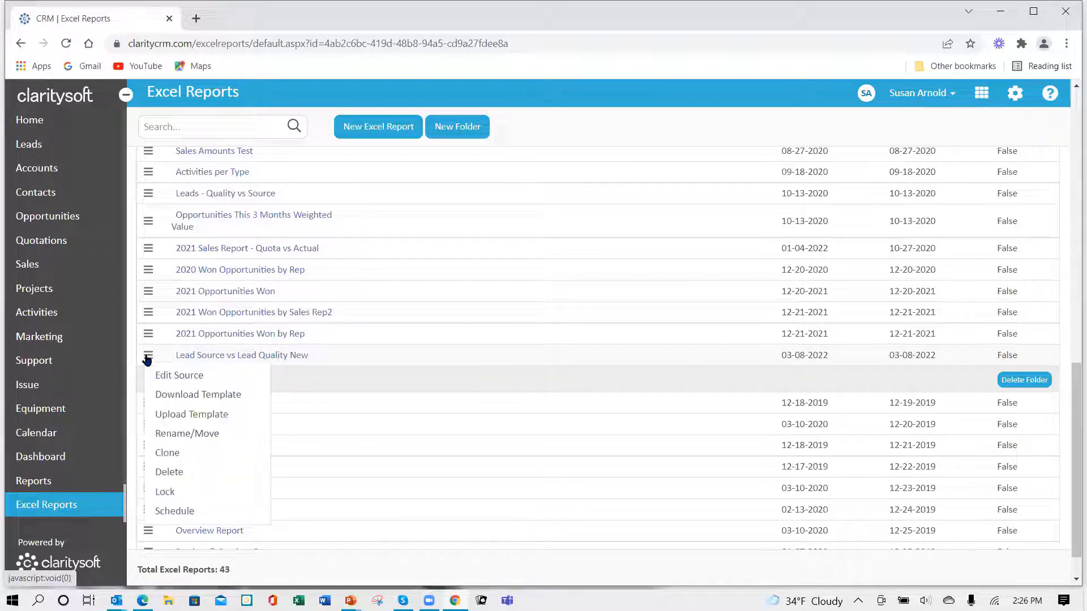
pyautogui.click(187, 416)
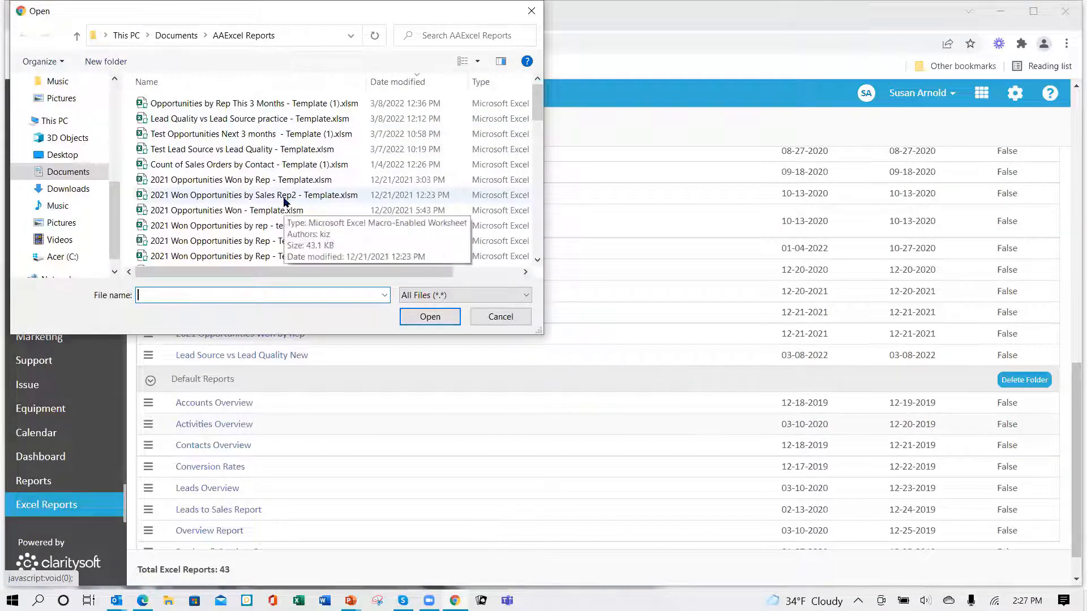
pyautogui.click(245, 124)
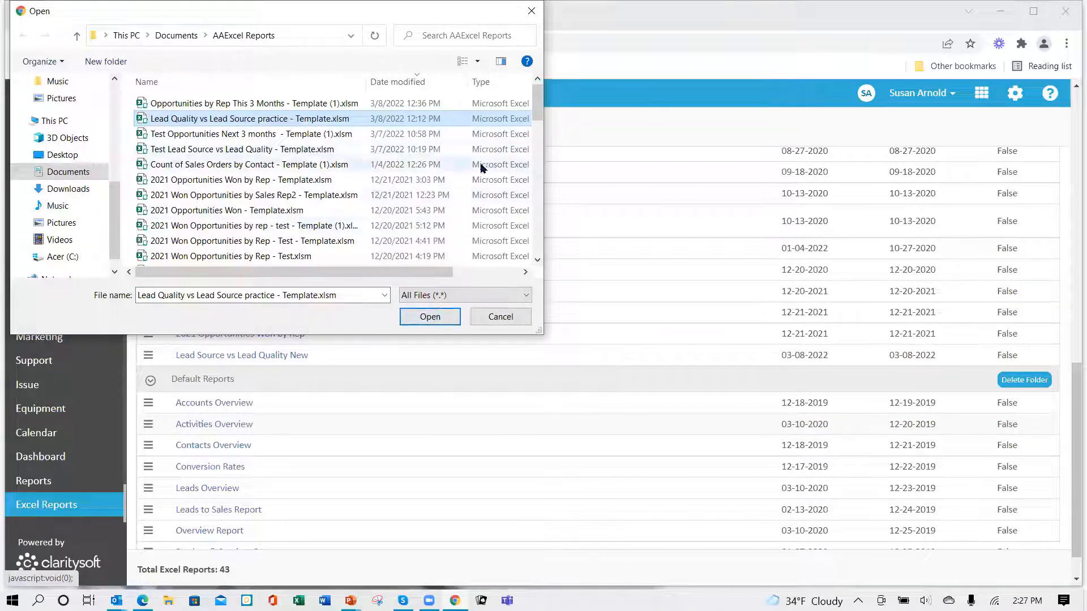
pyautogui.click(430, 318)
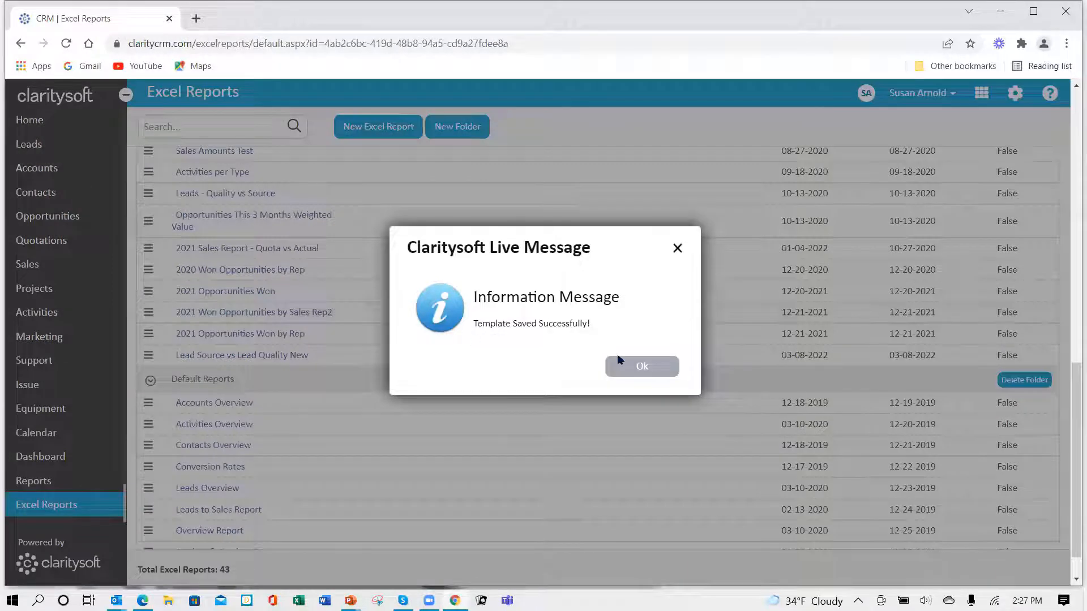
pyautogui.click(646, 367)
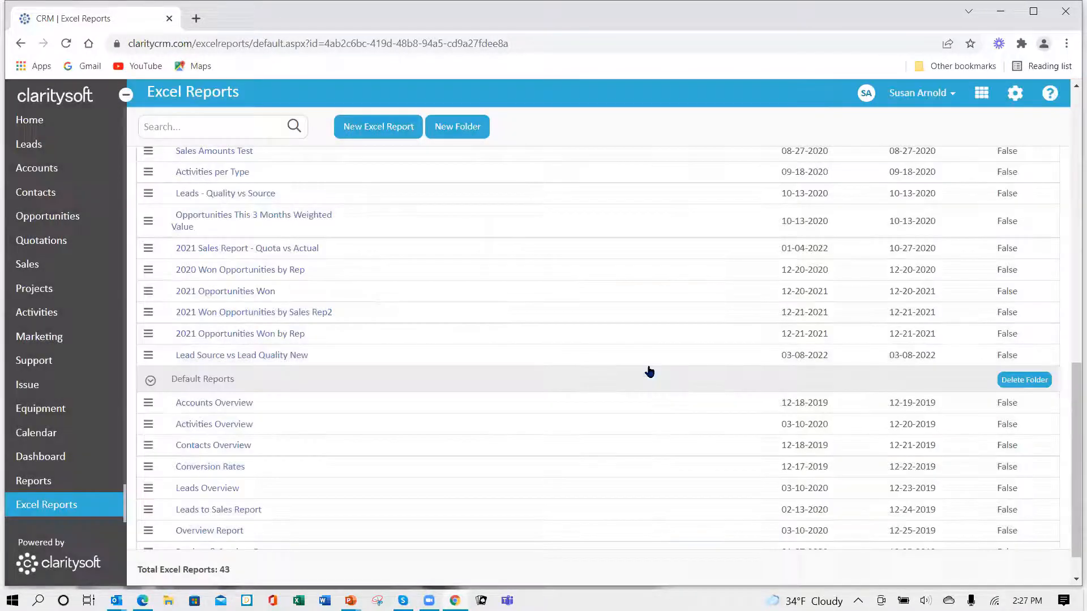
# - Generate the Lead Source vs Lead Quality New report and open the downloaded workbook with editing and macro content enabled
pyautogui.click(252, 357)
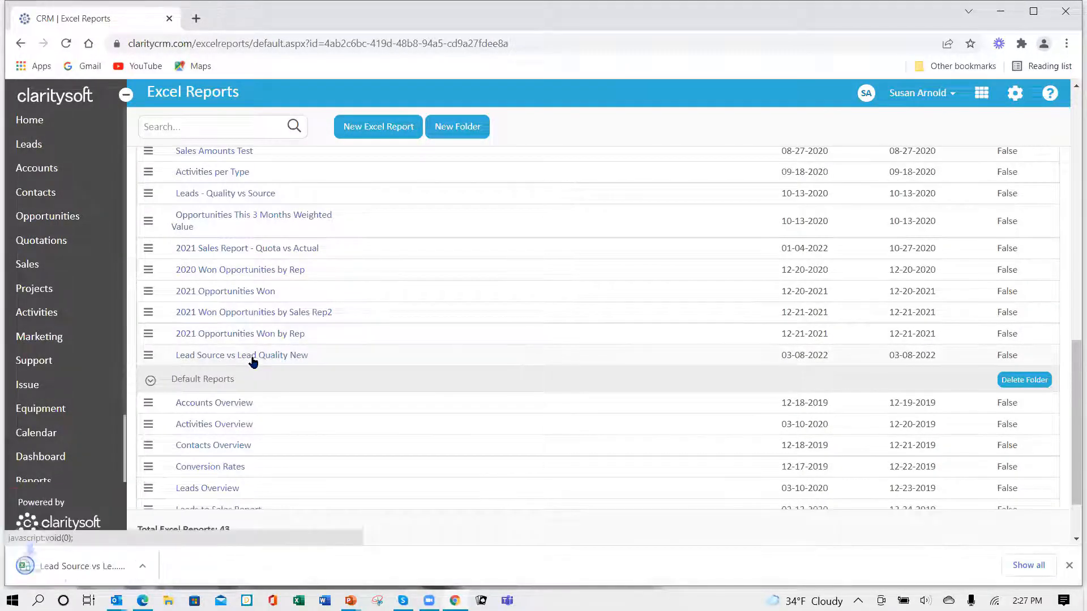
pyautogui.click(85, 567)
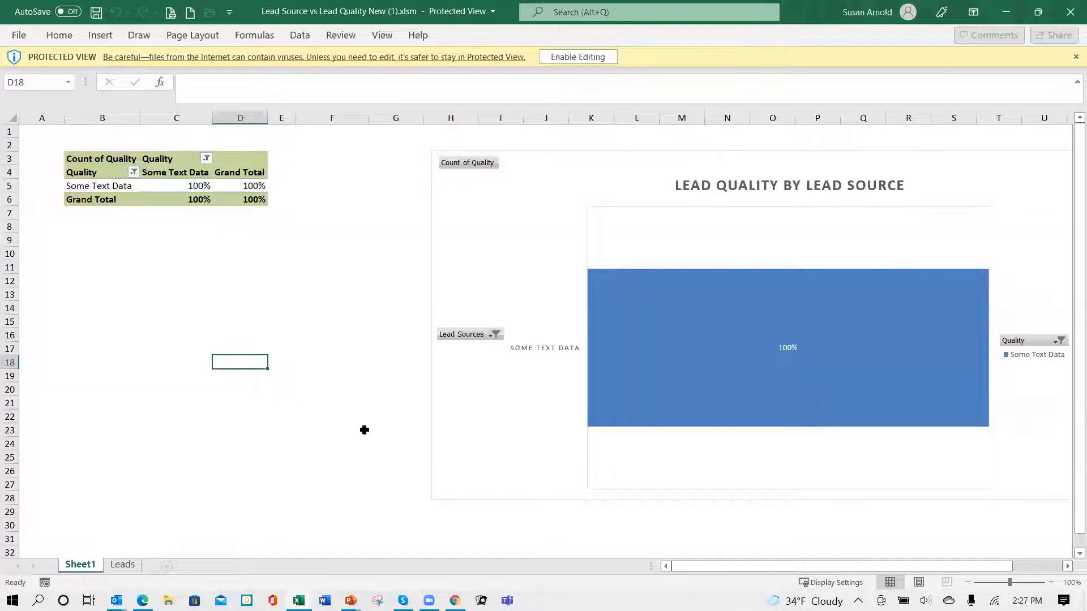
pyautogui.click(571, 59)
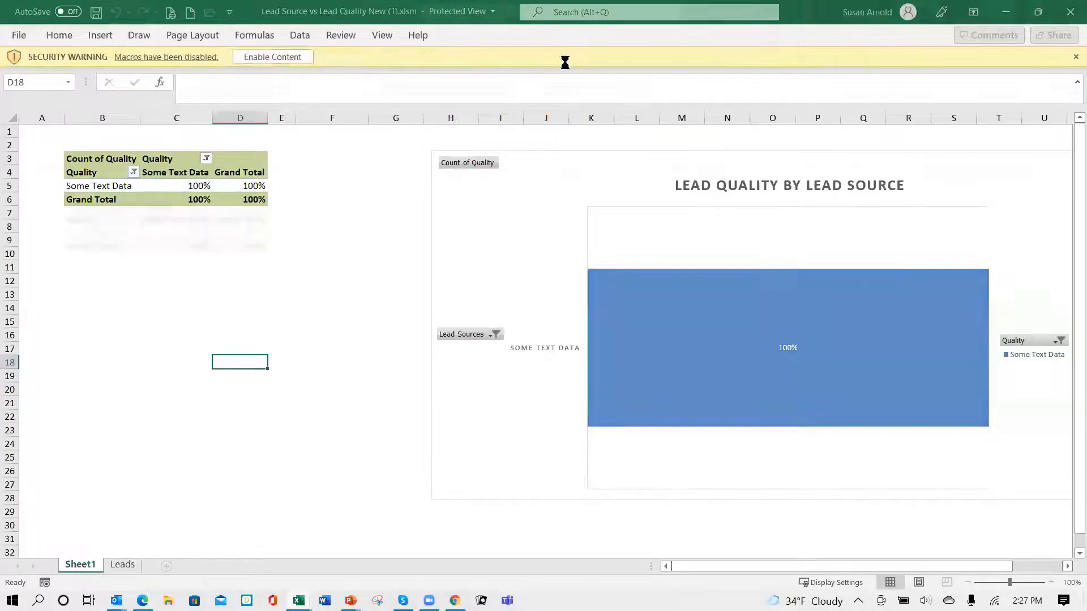
pyautogui.click(290, 125)
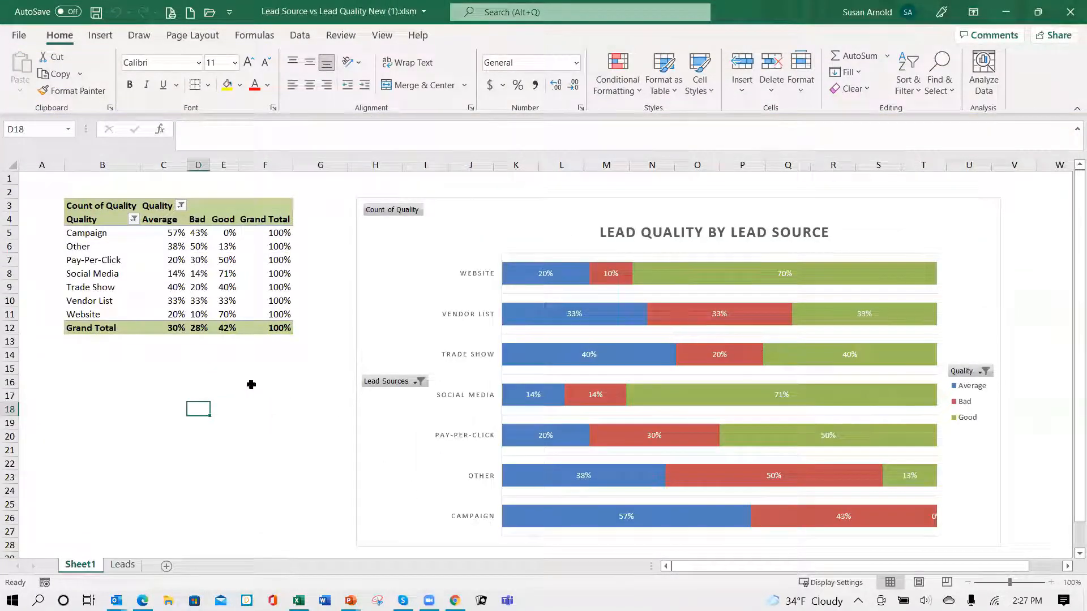
# - Examine the company names, lead sources and quality ratings on the generated report's Leads sheet through the last record
pyautogui.click(123, 565)
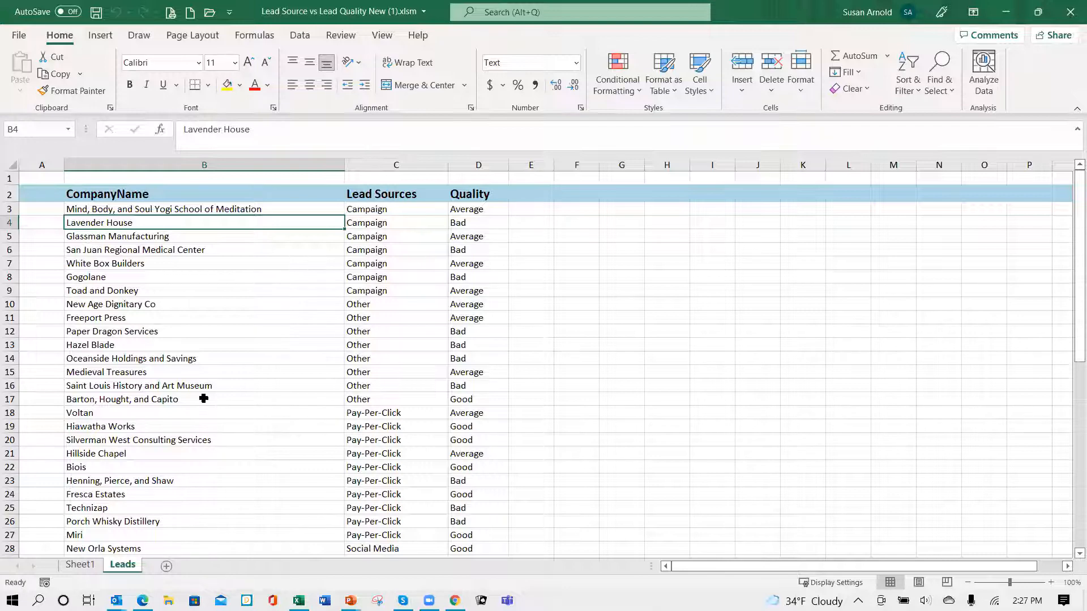
pyautogui.scroll(-11, 267, 410)
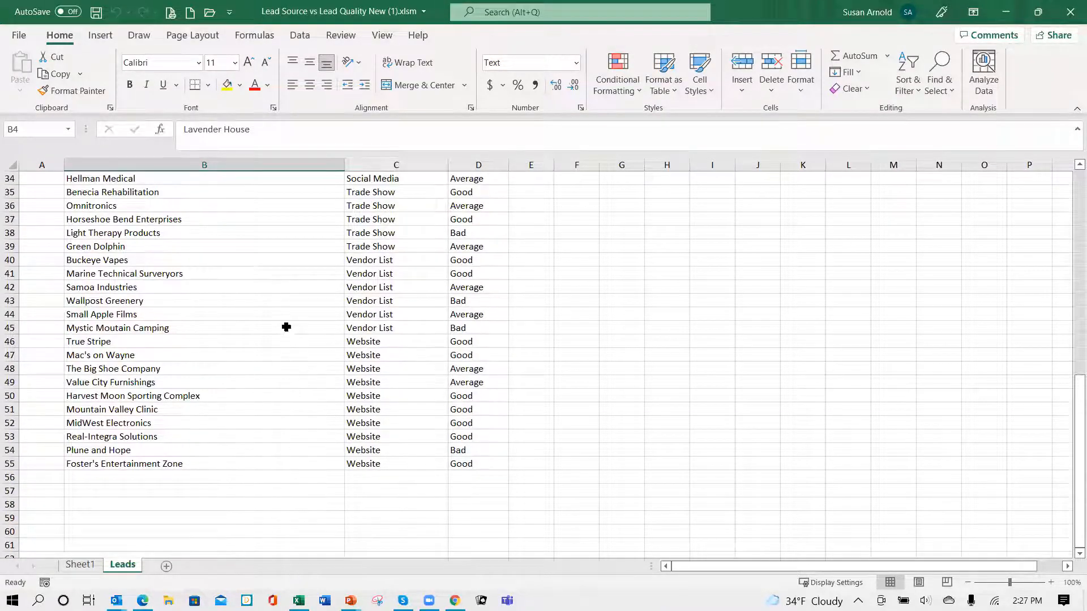
pyautogui.scroll(-1, 270, 380)
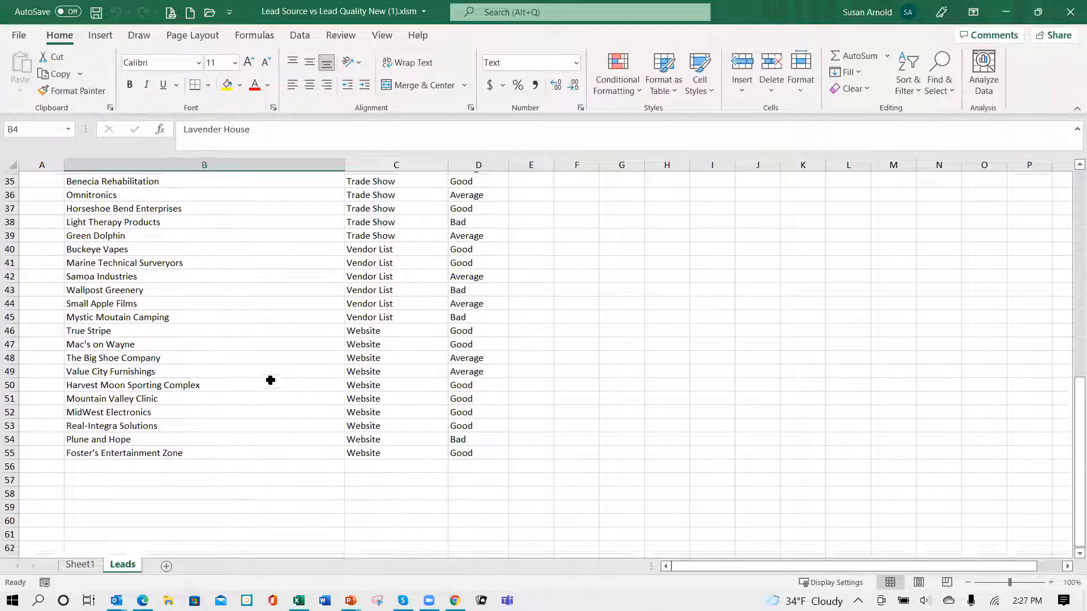
pyautogui.scroll(-5, 271, 381)
pyautogui.scroll(5, 282, 388)
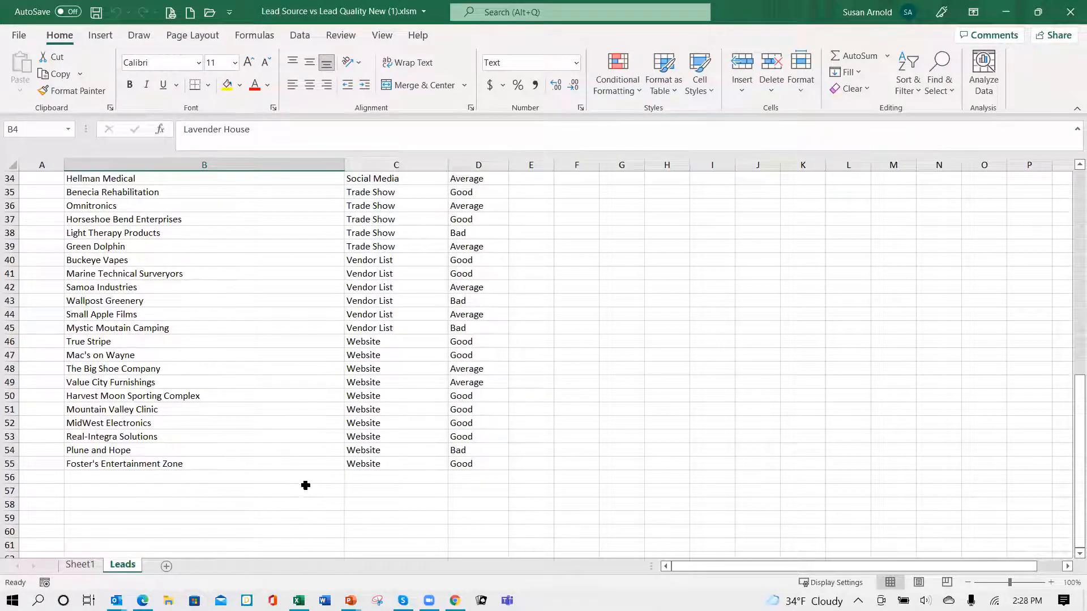
pyautogui.scroll(-2, 304, 481)
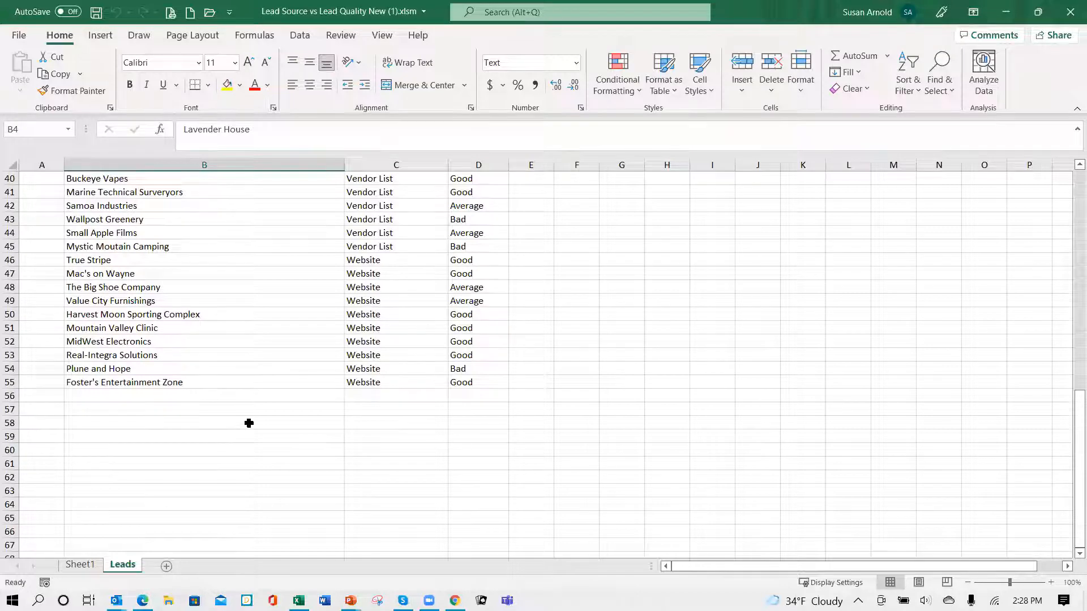
pyautogui.scroll(-6, 255, 422)
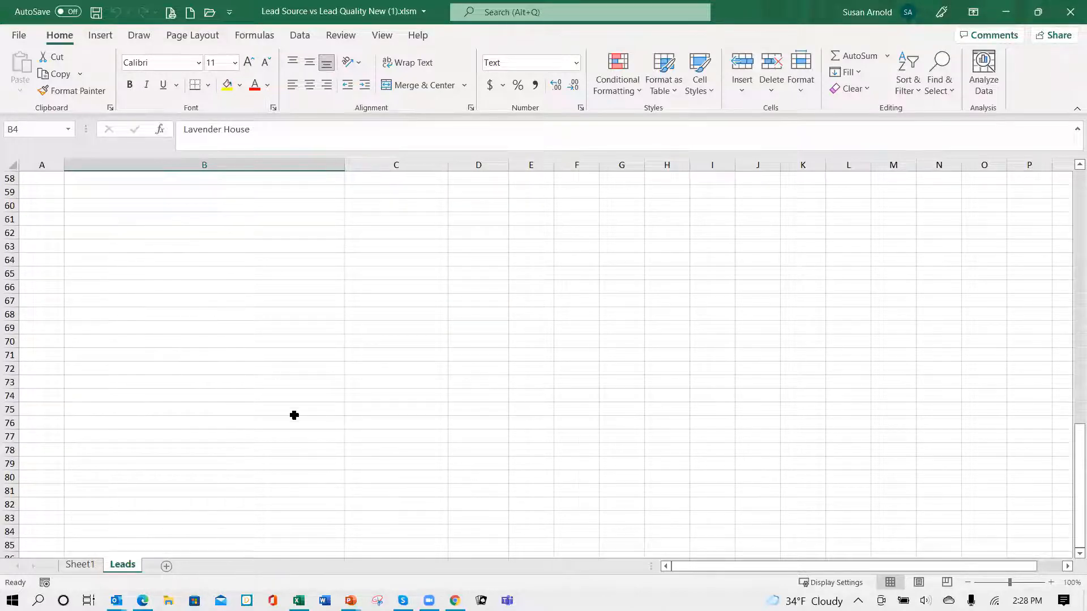
pyautogui.scroll(19, 263, 312)
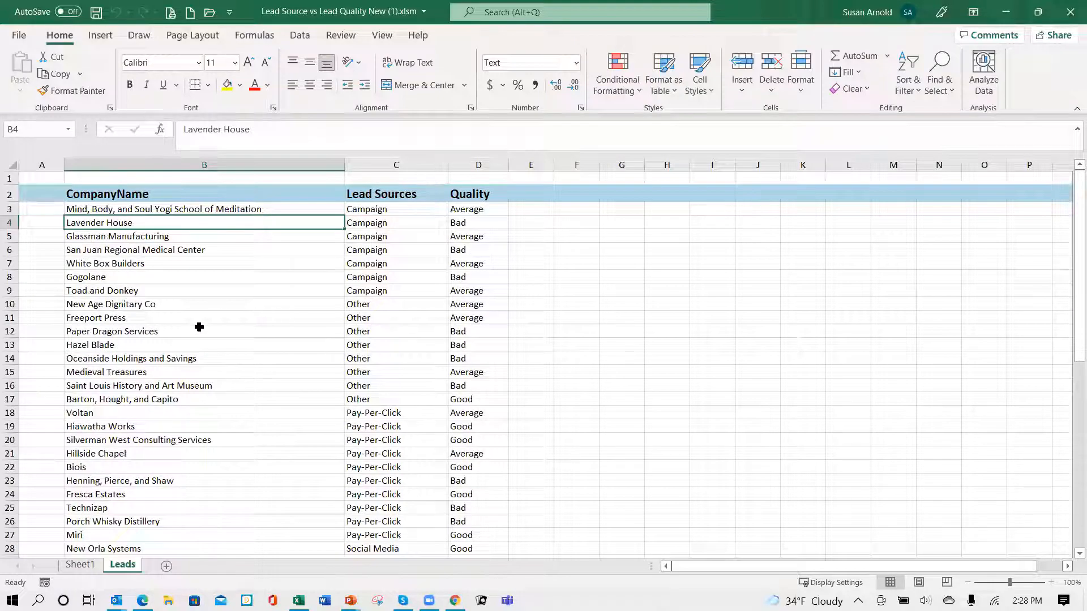
# - Return to Sheet1 with the lead quality chart and close the generated report without saving changes
pyautogui.click(80, 565)
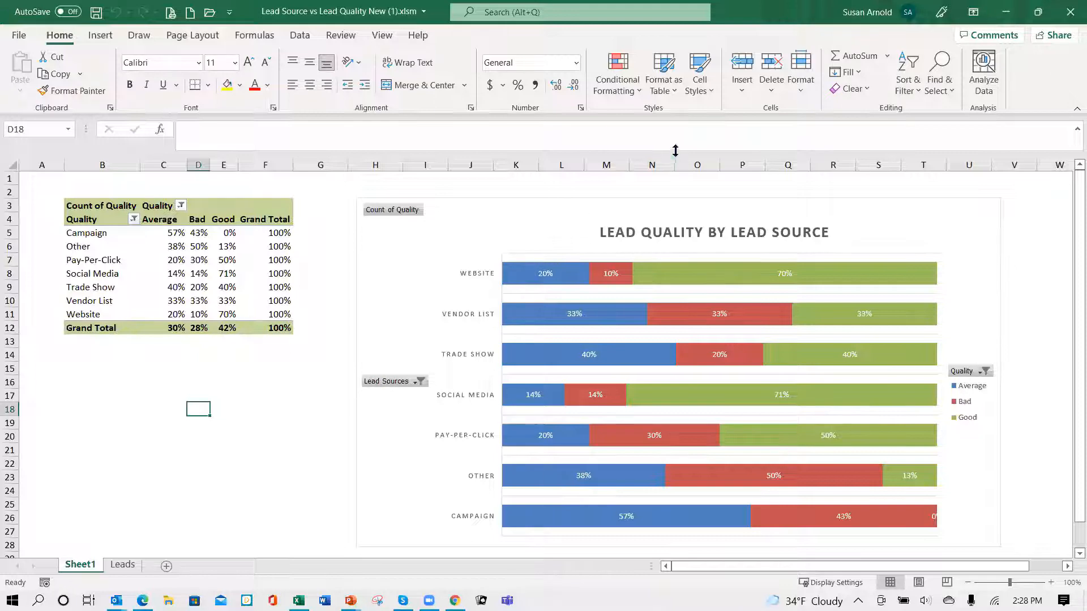
pyautogui.click(1072, 14)
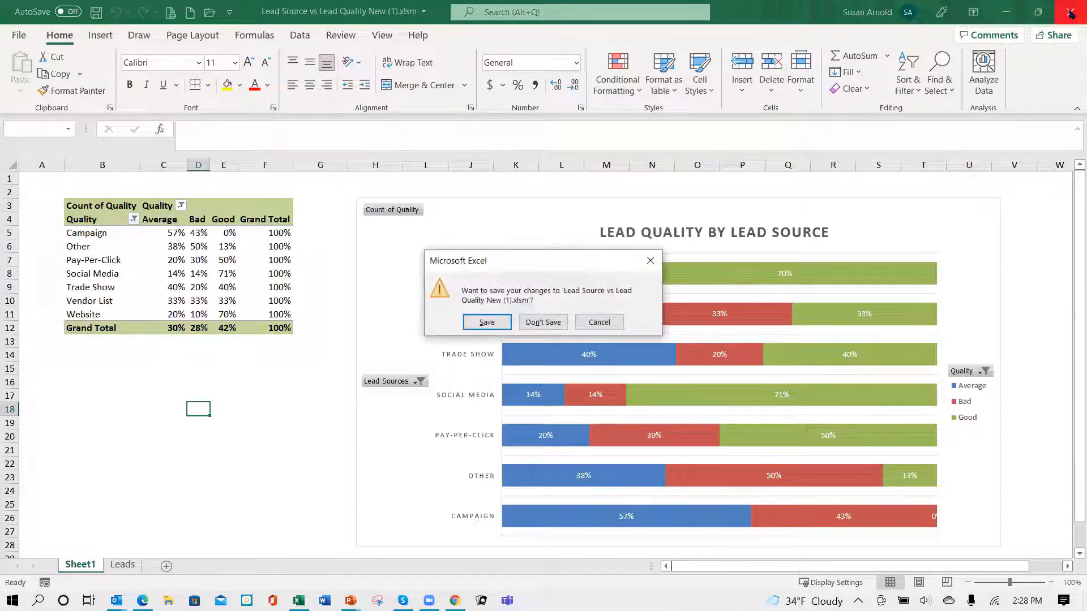
pyautogui.click(541, 323)
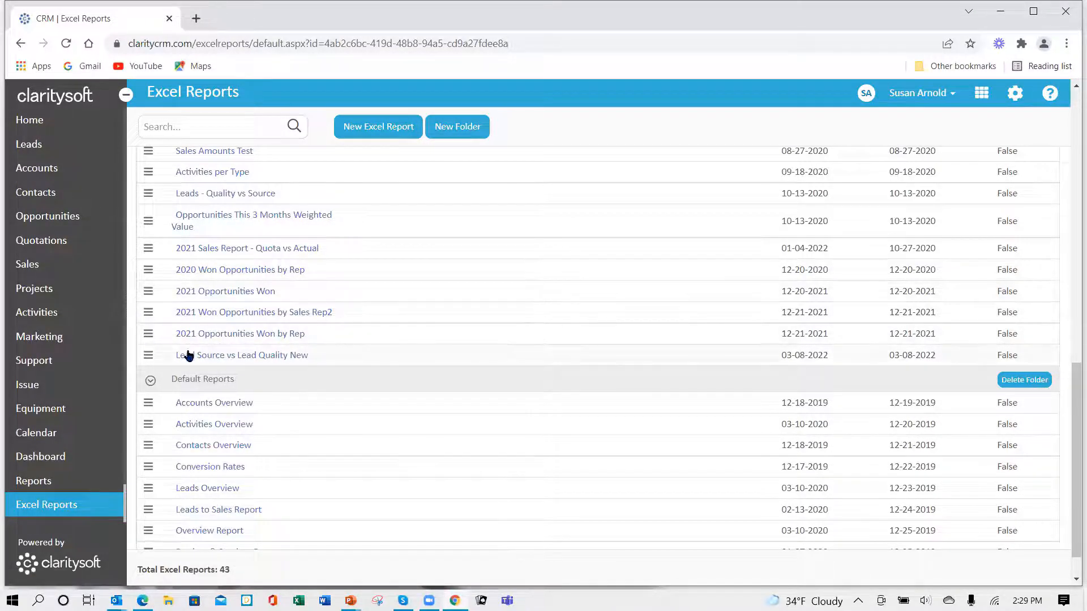
# - Open a schedule for the Lead Source vs Lead Quality New report and set it to recur weekly, every 1 week on Monday
pyautogui.click(148, 357)
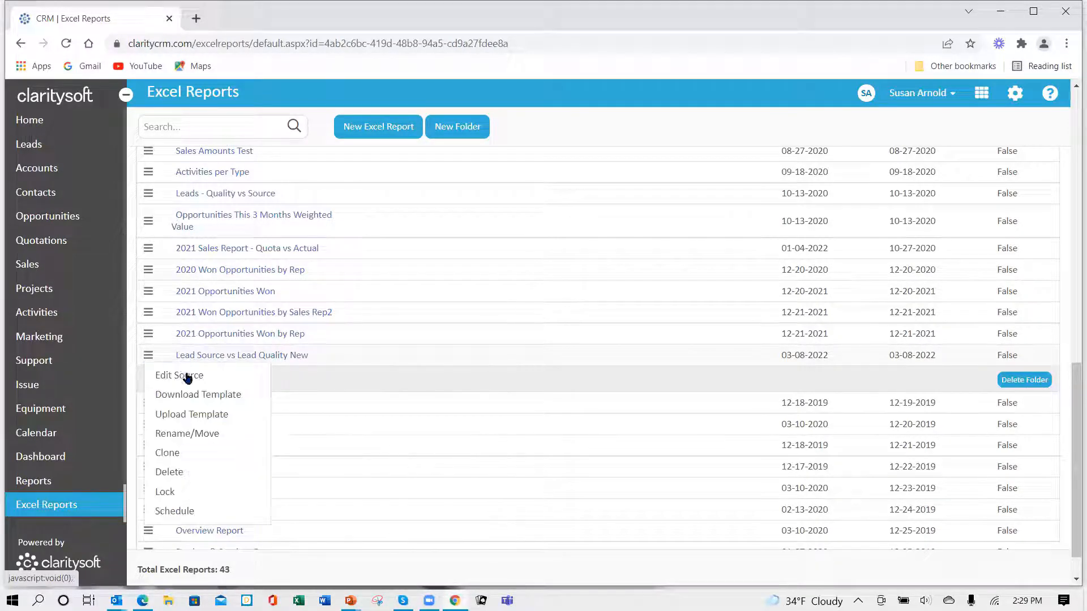
pyautogui.click(176, 513)
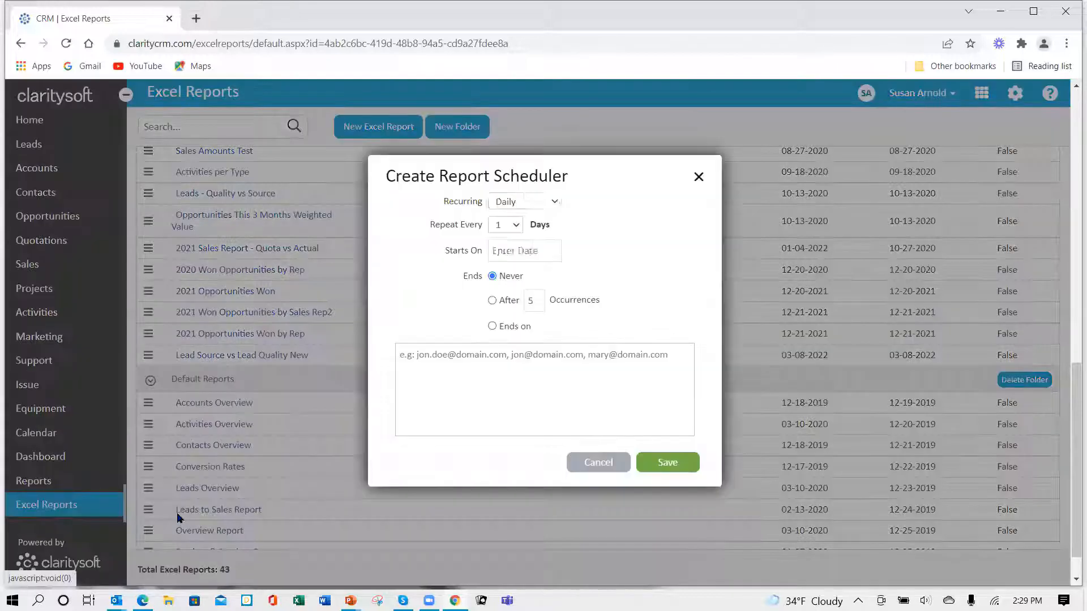
pyautogui.click(555, 205)
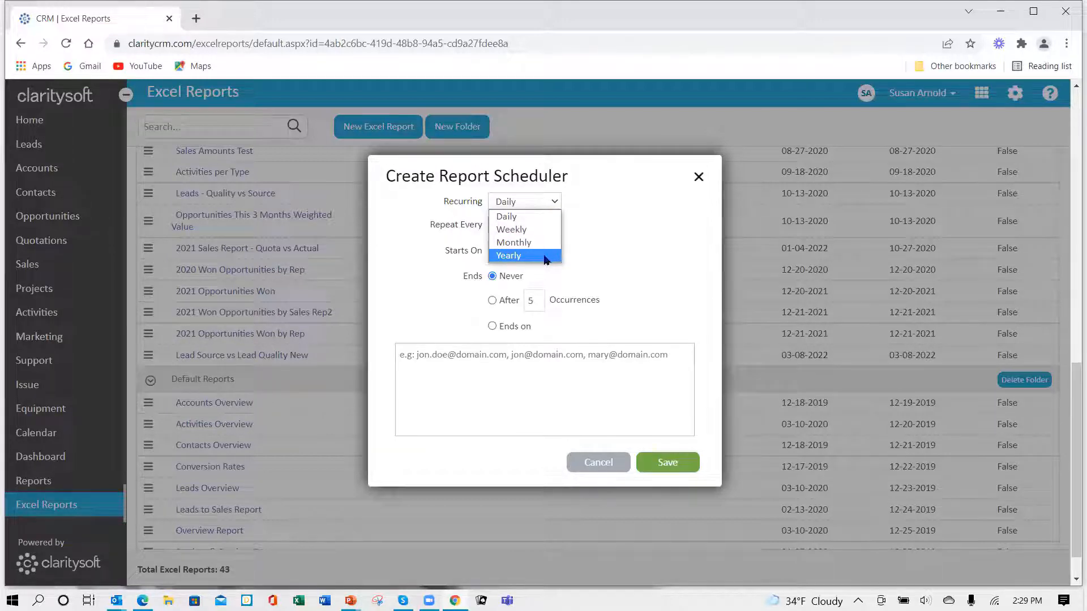
pyautogui.click(536, 230)
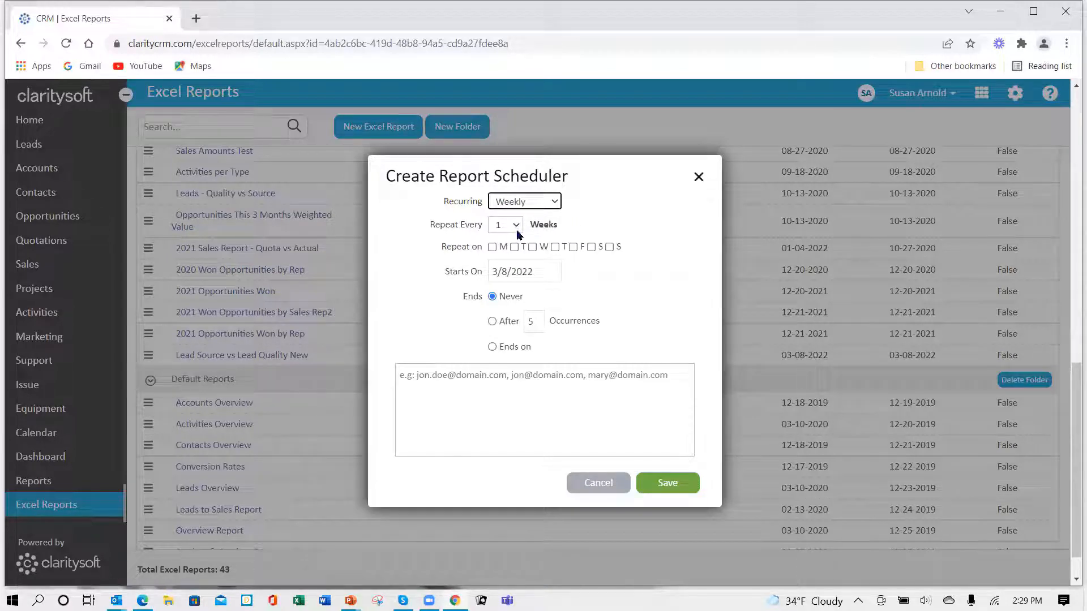
pyautogui.click(516, 227)
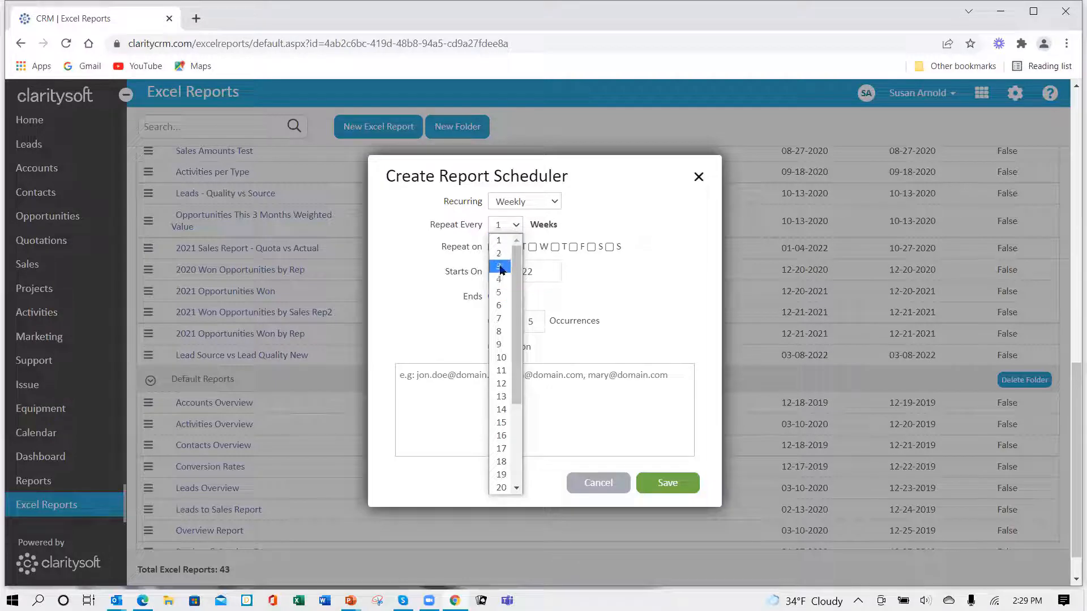
pyautogui.click(516, 227)
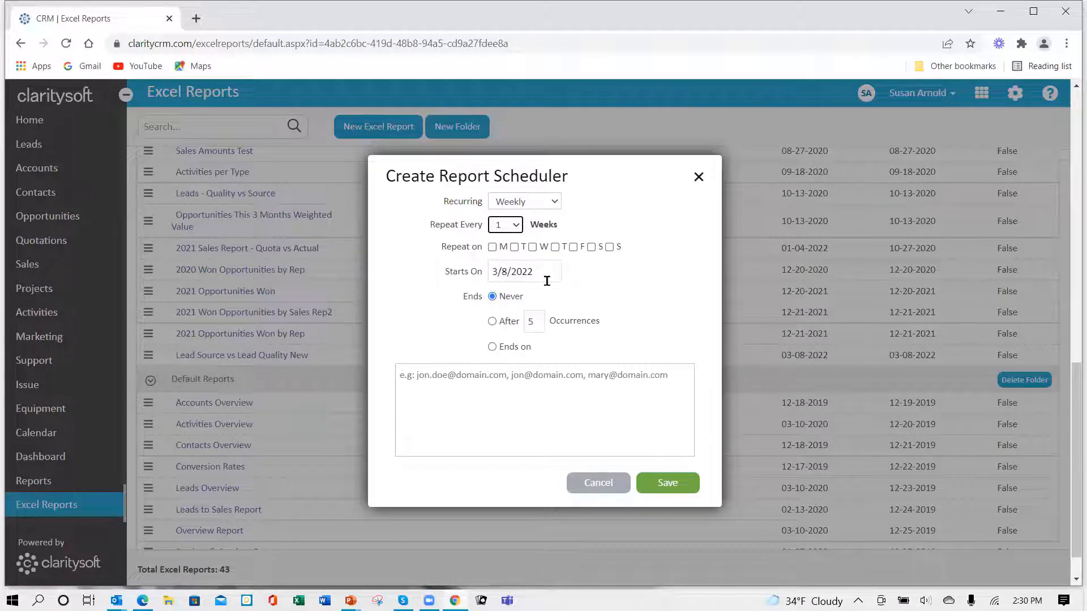
pyautogui.click(492, 248)
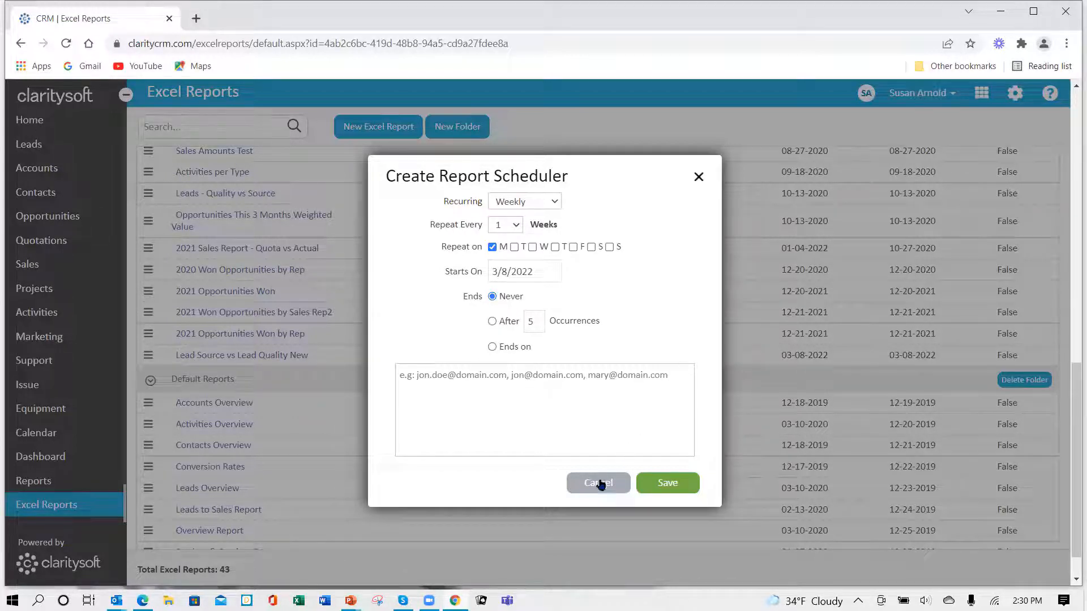
# - Check the available recurrence frequencies for the report schedule and cancel the scheduler without saving
pyautogui.click(553, 205)
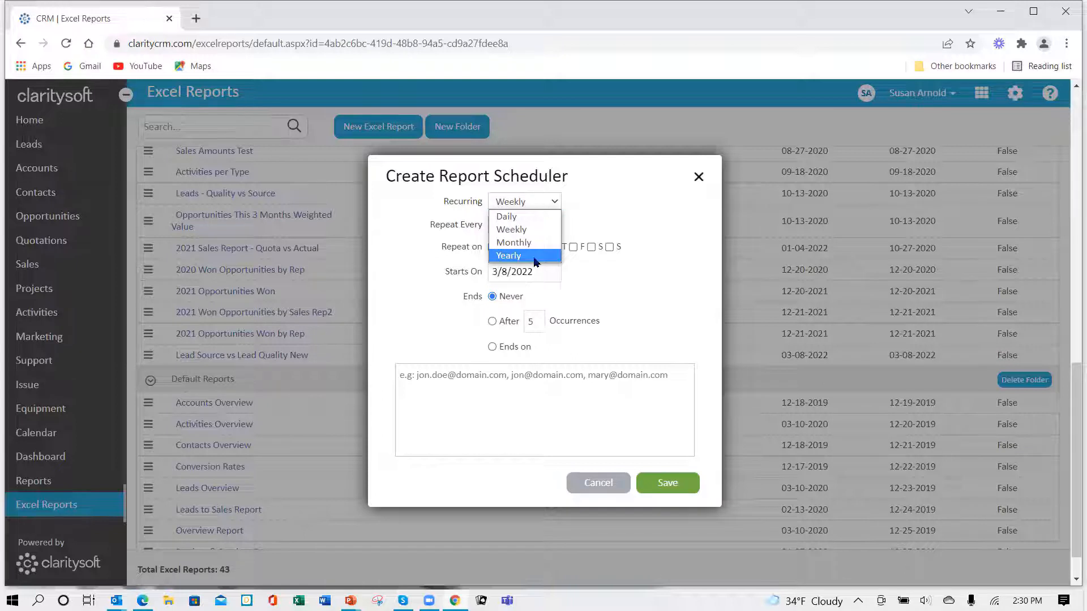
pyautogui.click(601, 488)
pyautogui.click(601, 488)
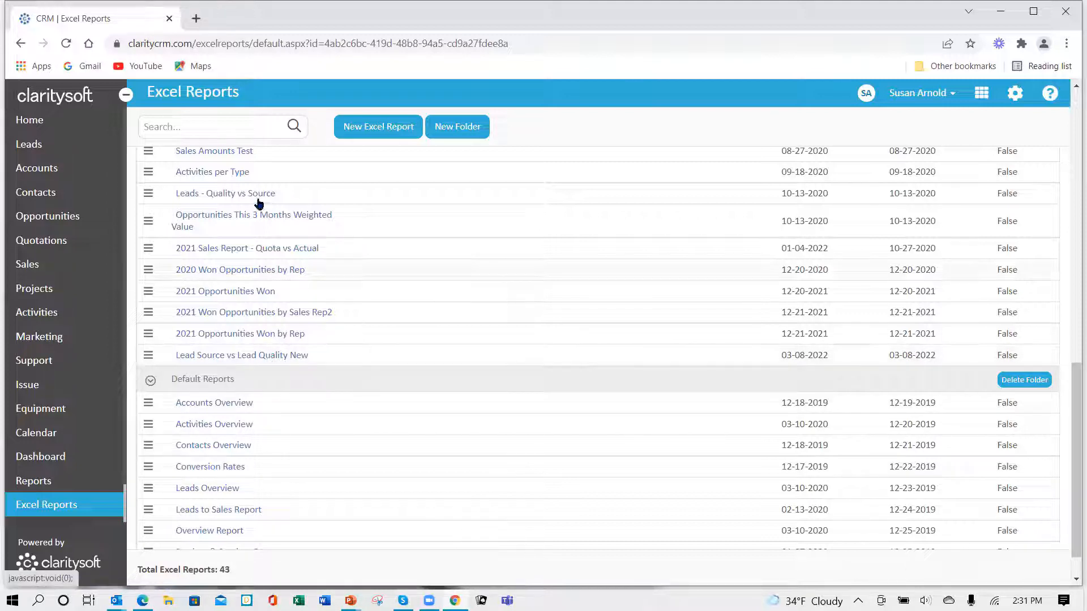
# - Go to the Opportunities module and display the list with the All Opportunities view
pyautogui.click(69, 222)
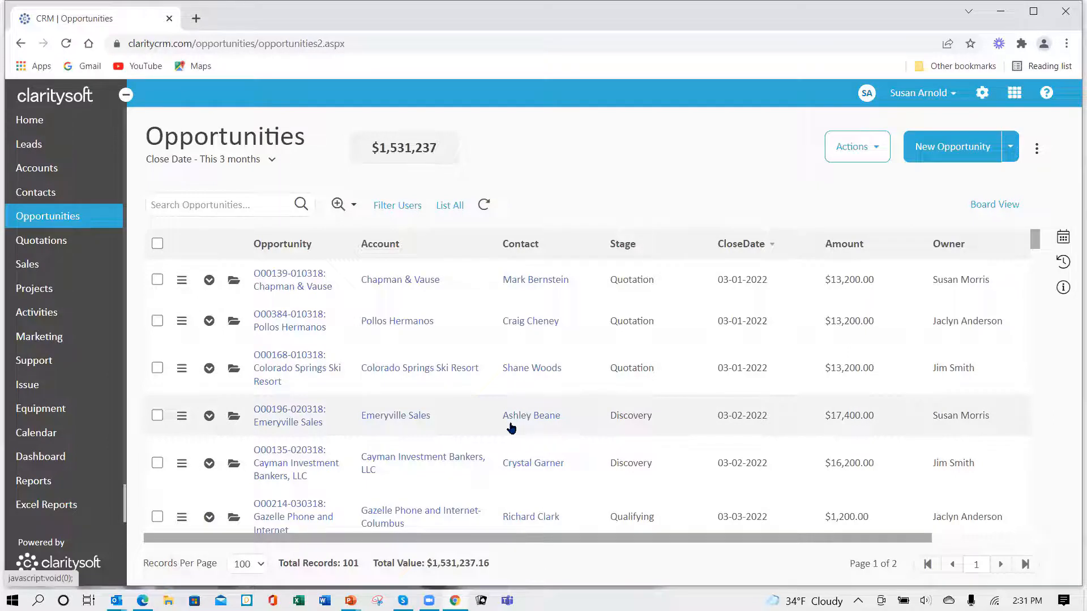
pyautogui.click(273, 161)
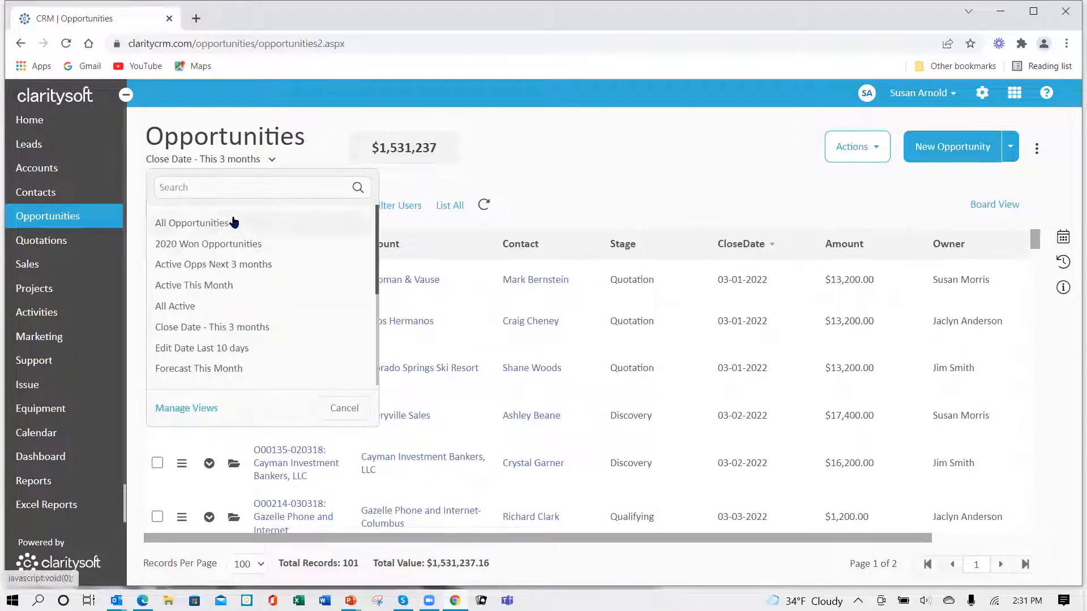
pyautogui.click(235, 224)
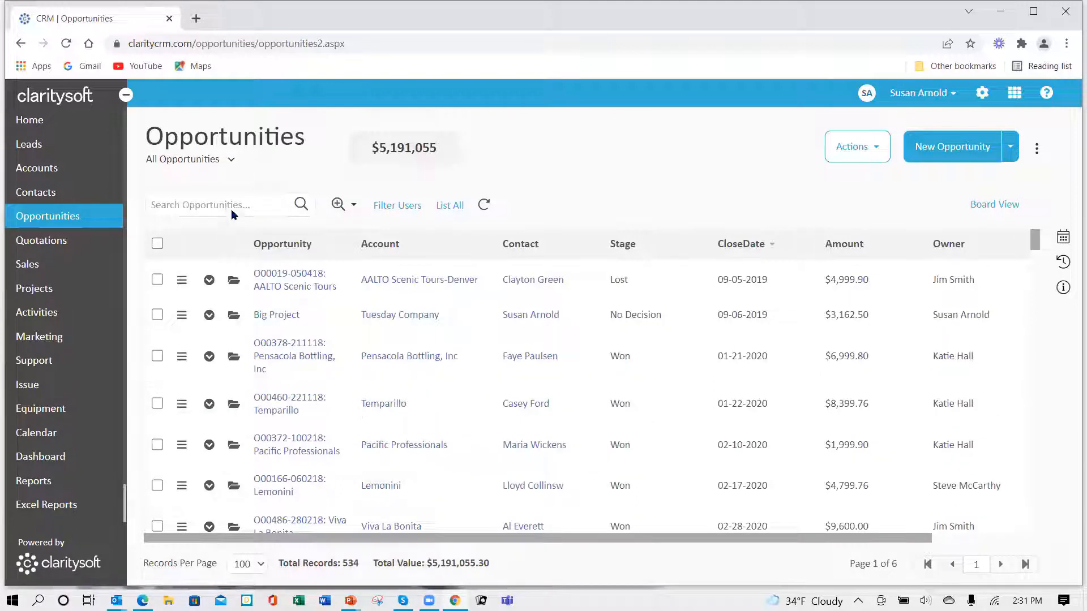
# - Open the saved opportunity view Close Date - This 3 months for editing and examine its time filter and period units
pyautogui.click(230, 161)
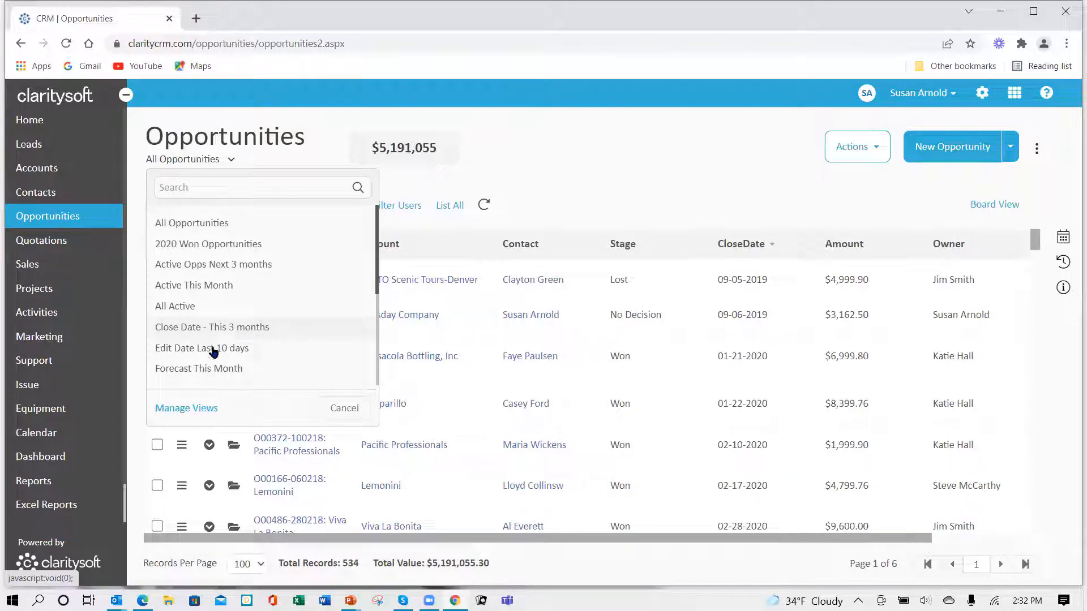
pyautogui.click(189, 408)
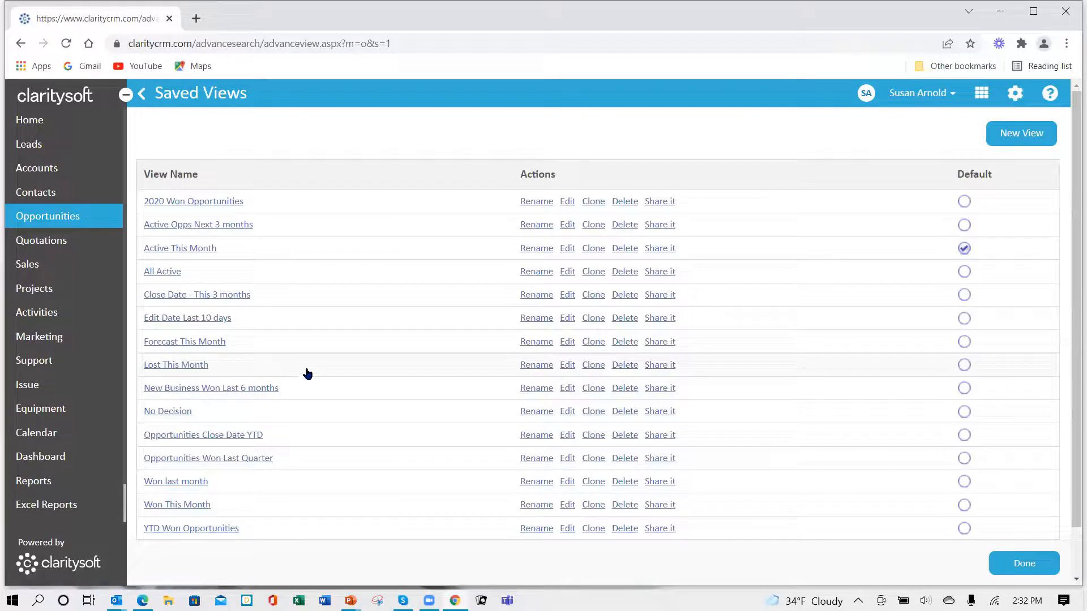
pyautogui.click(568, 295)
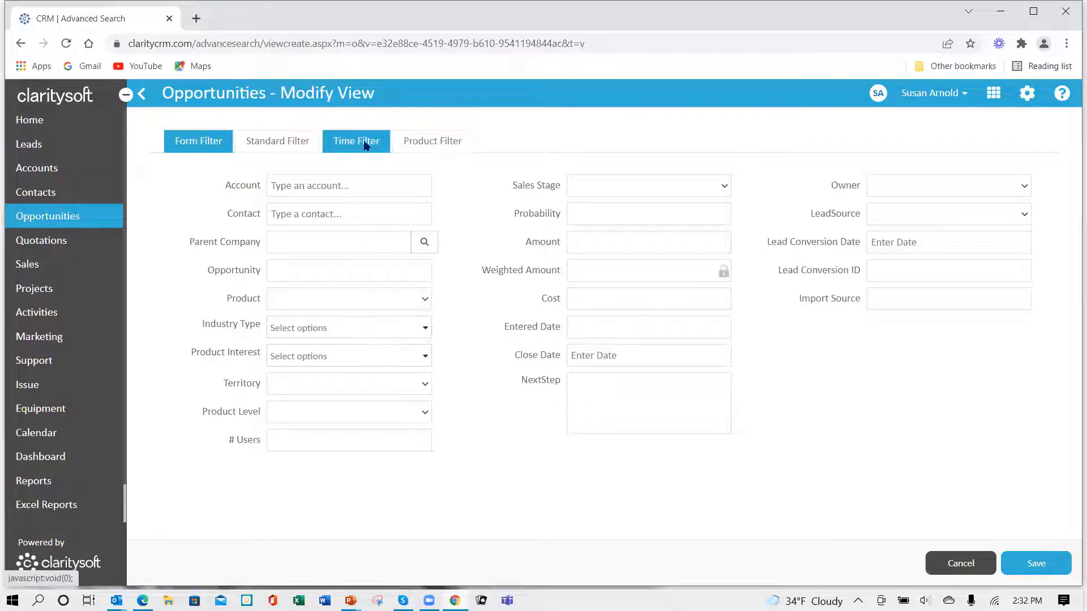
pyautogui.click(365, 146)
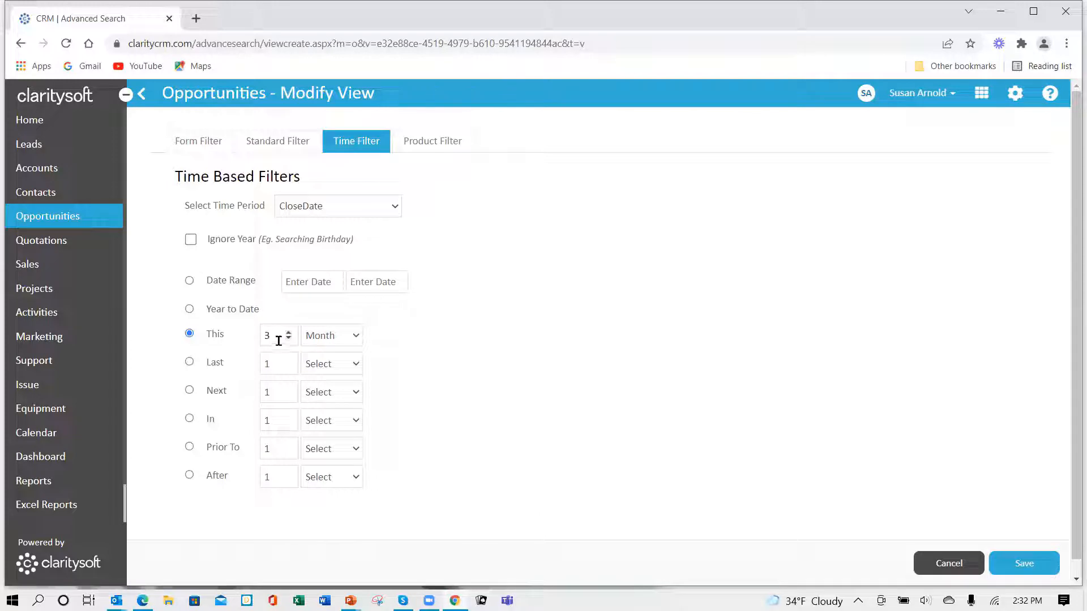
pyautogui.click(356, 336)
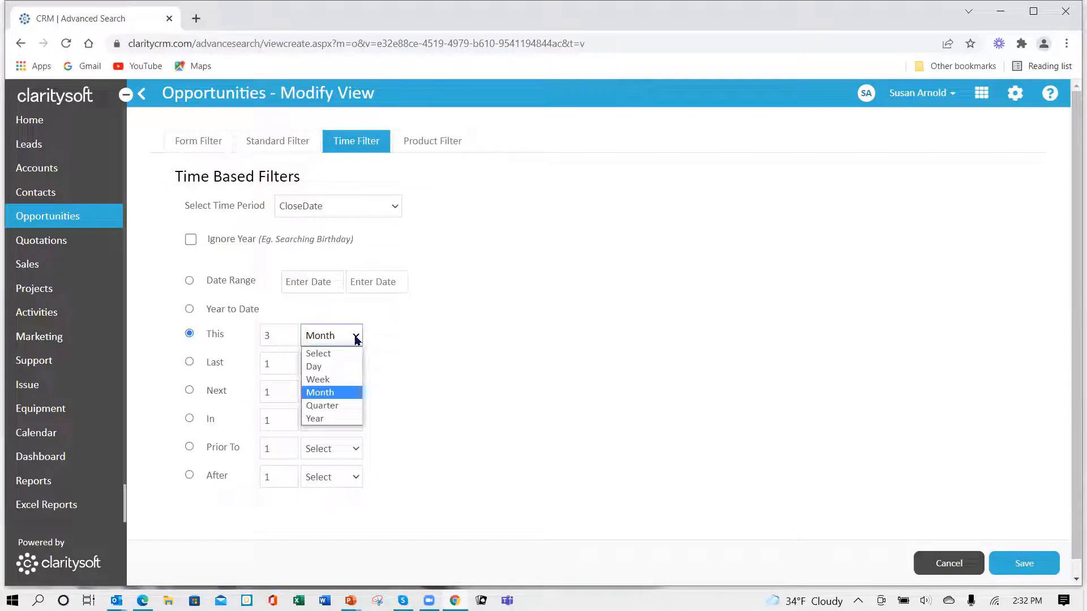
pyautogui.click(355, 338)
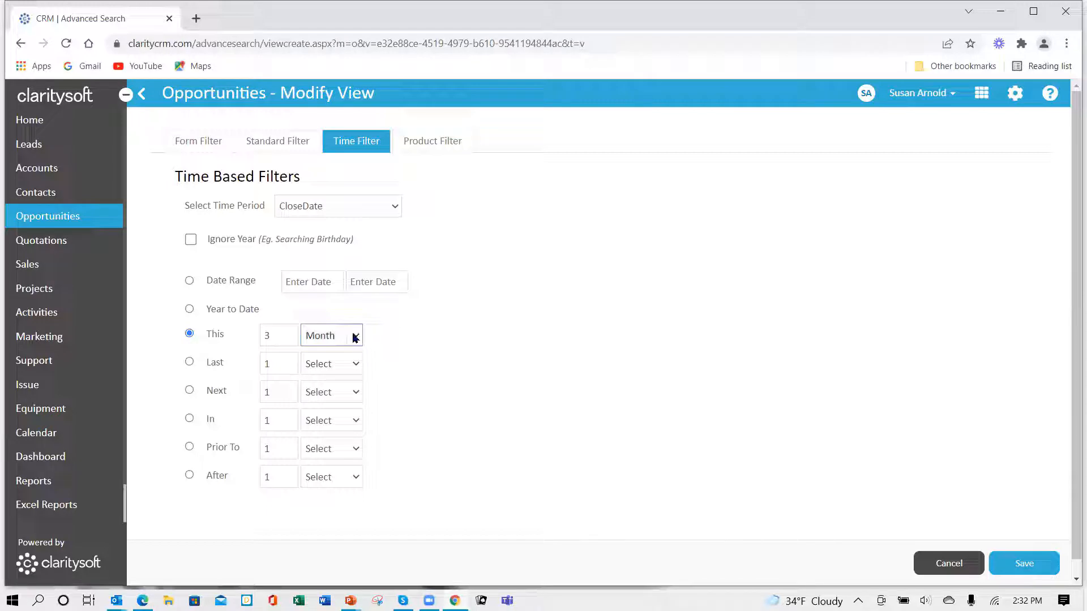
# - Examine the standard filter's field choices and the form filter of the view, and leave the view editor without saving
pyautogui.click(276, 146)
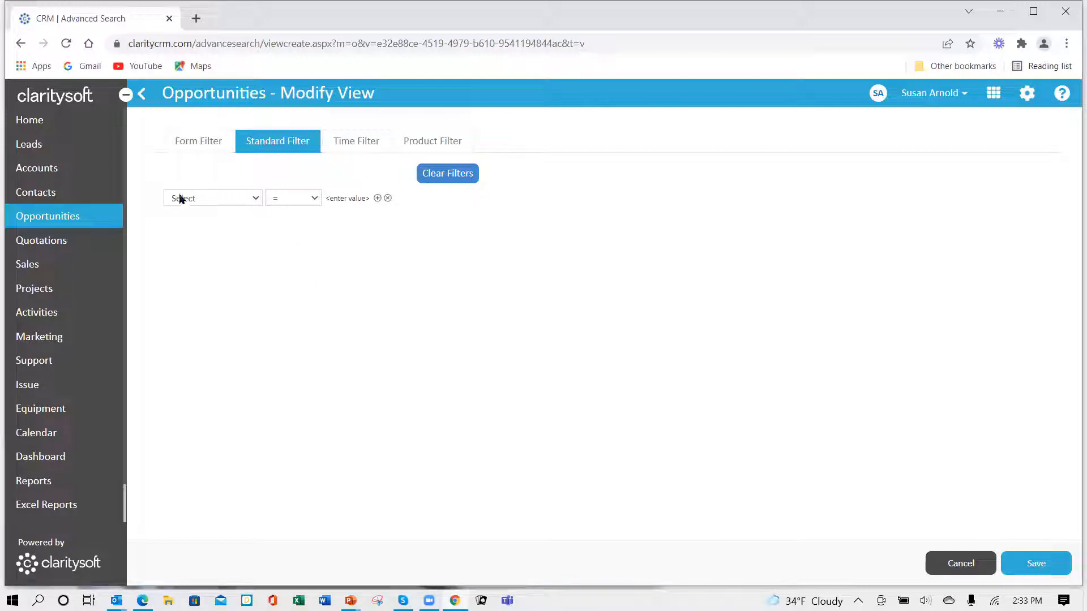
pyautogui.click(258, 200)
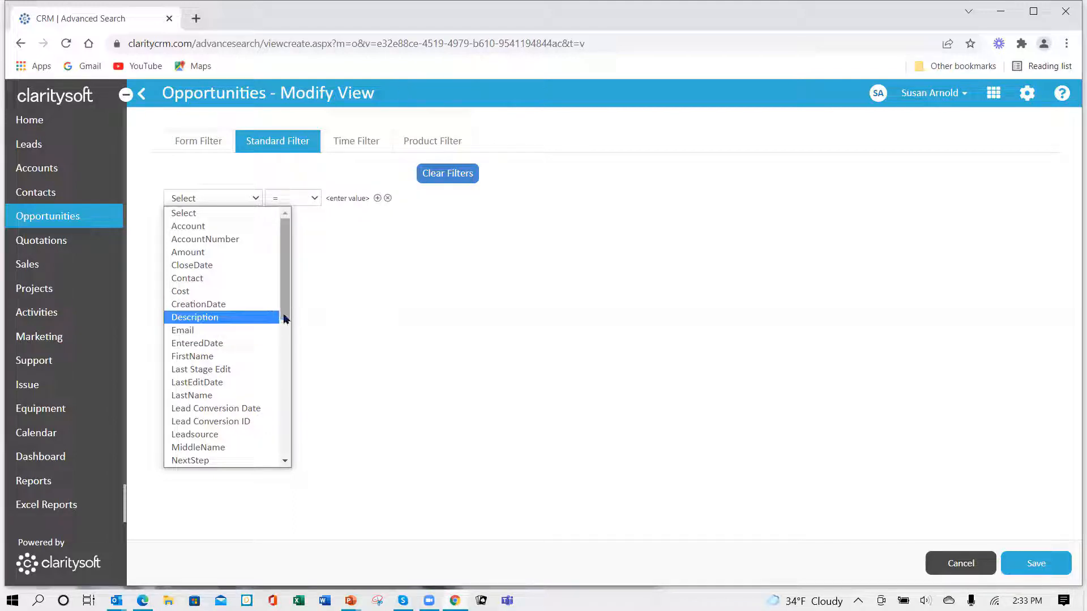
pyautogui.moveTo(286, 317); pyautogui.dragTo(294, 386)
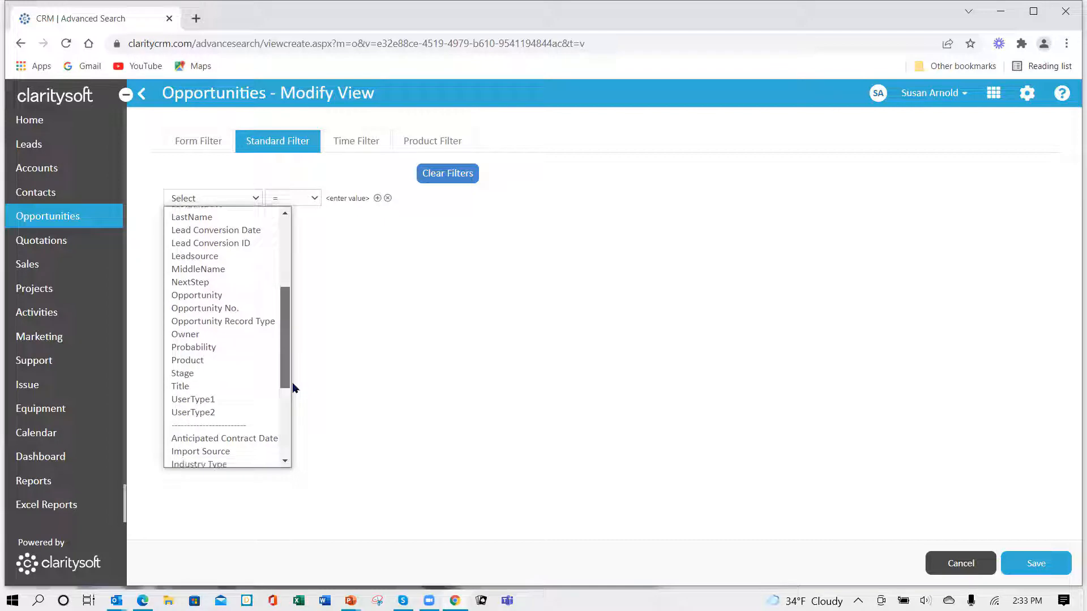
pyautogui.click(431, 312)
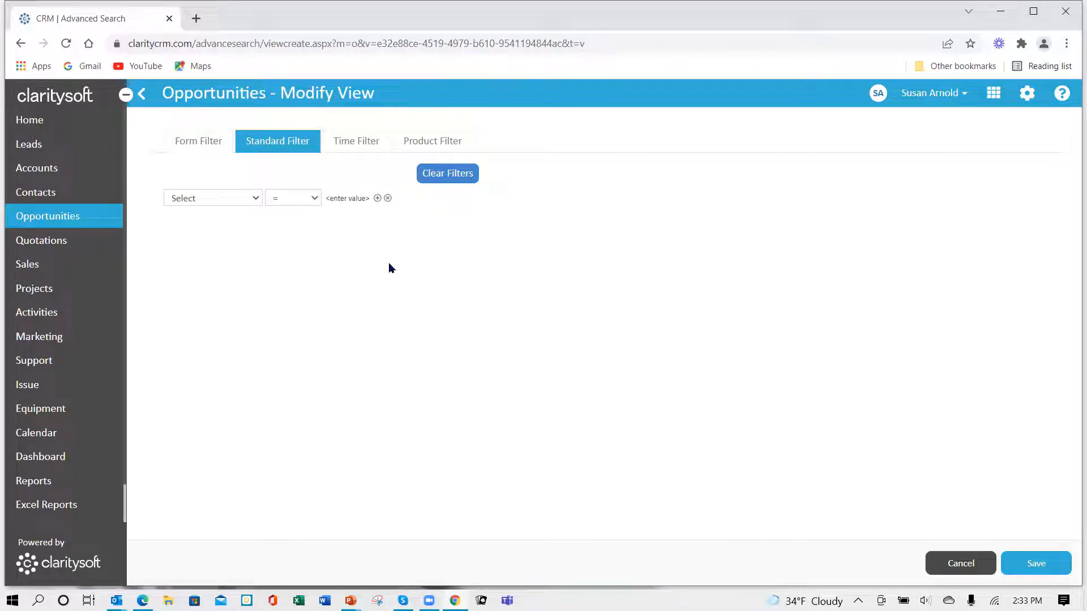
pyautogui.click(186, 142)
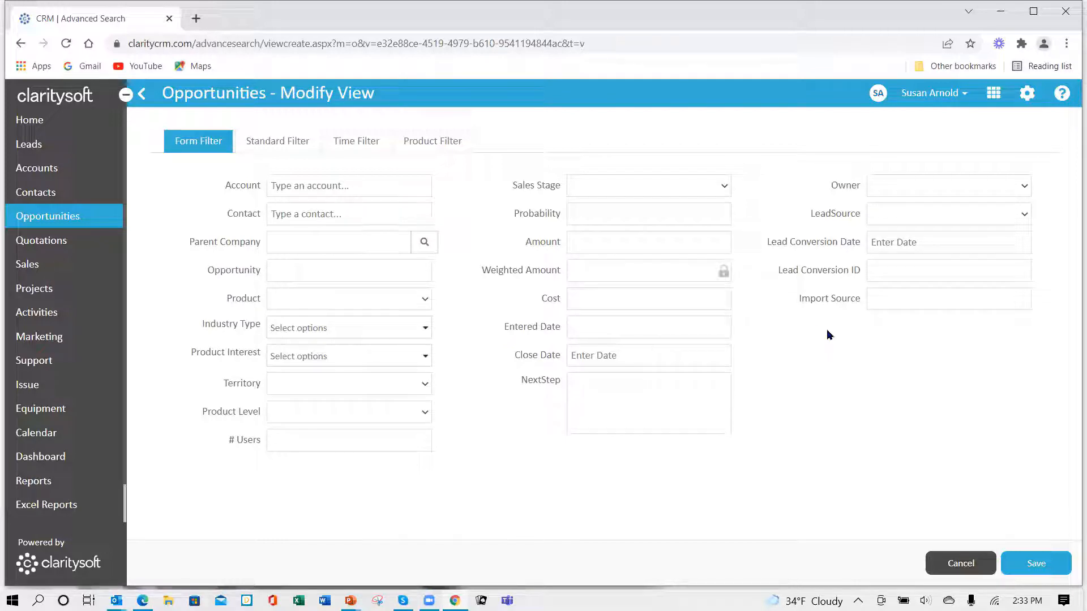
pyautogui.click(970, 565)
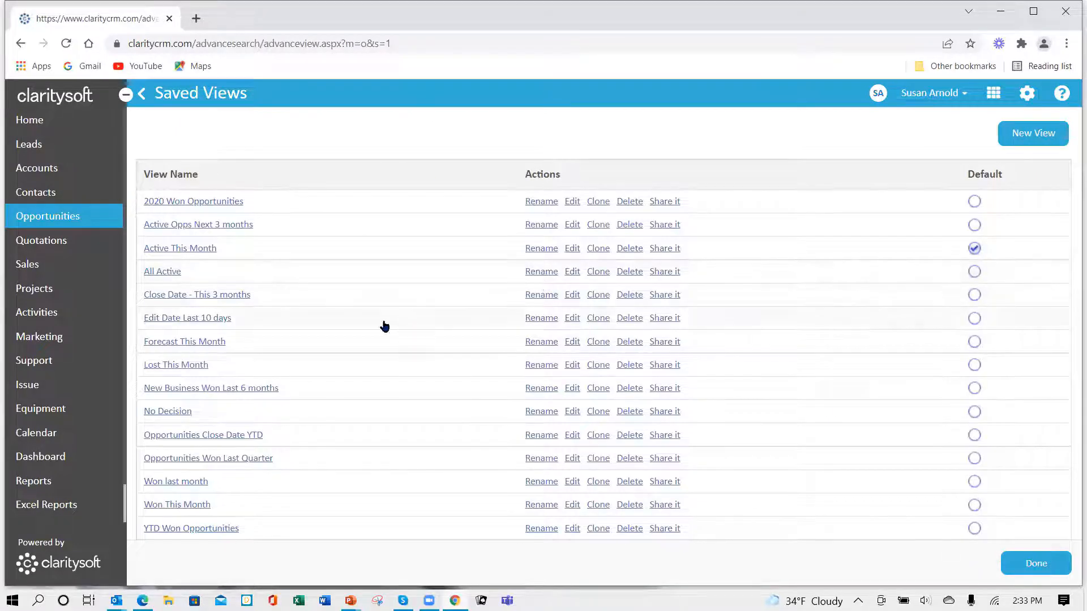
# - Display the opportunities with the Close Date - This 3 months view and examine the close dates down the list
pyautogui.click(222, 297)
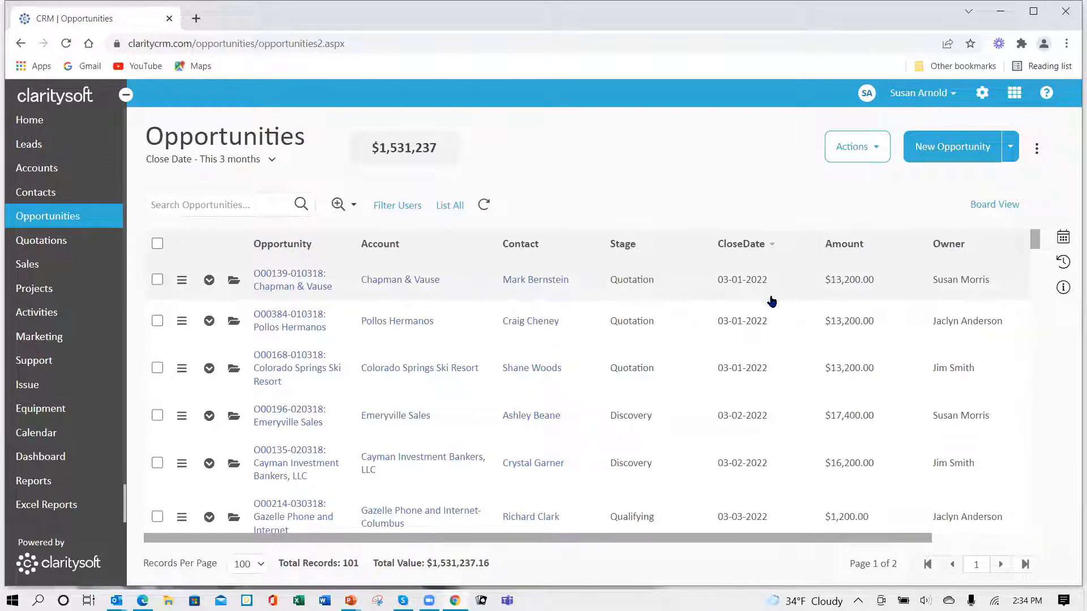
pyautogui.scroll(-3, 773, 305)
pyautogui.scroll(-10, 772, 308)
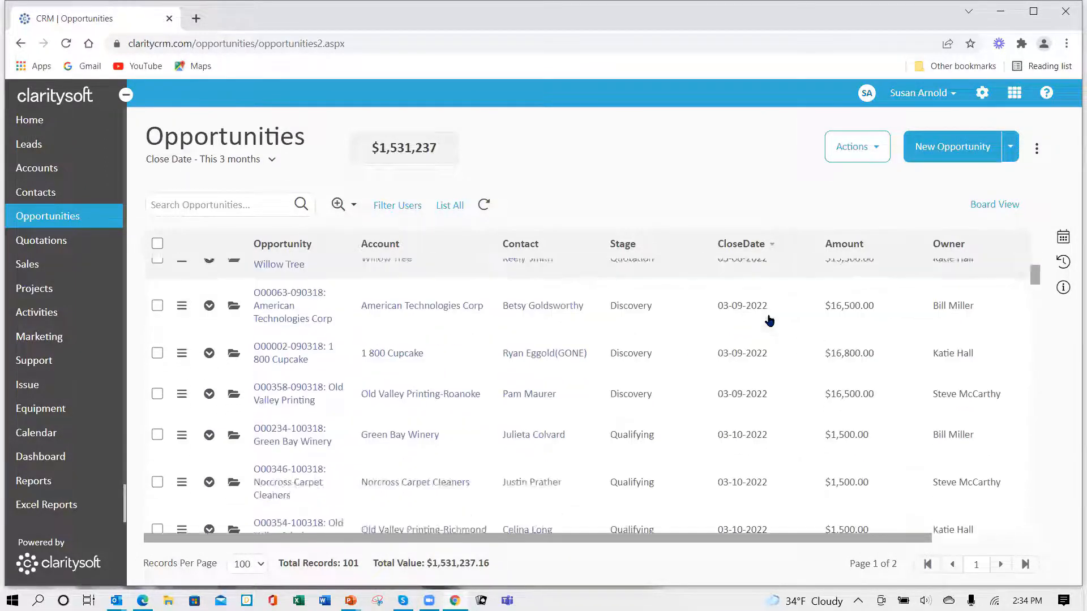
pyautogui.scroll(-10, 770, 322)
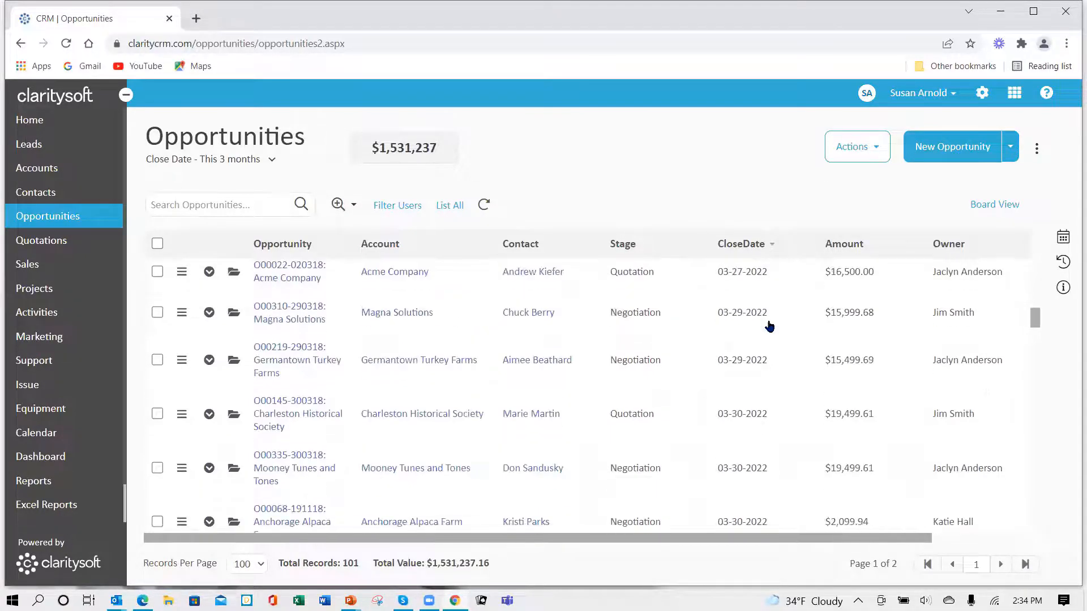
pyautogui.scroll(-10, 767, 332)
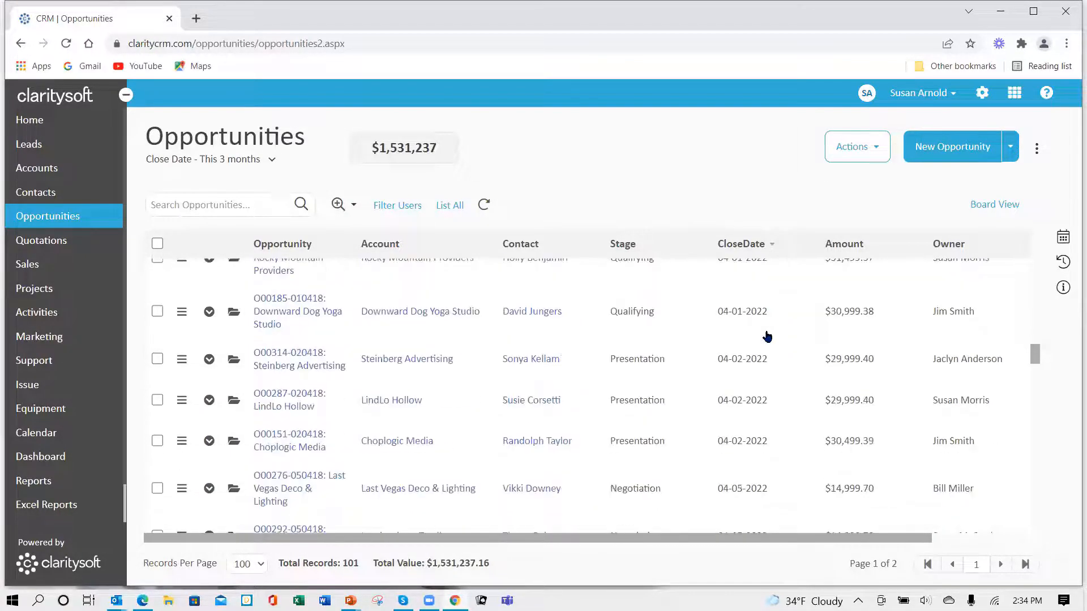
pyautogui.scroll(-10, 767, 336)
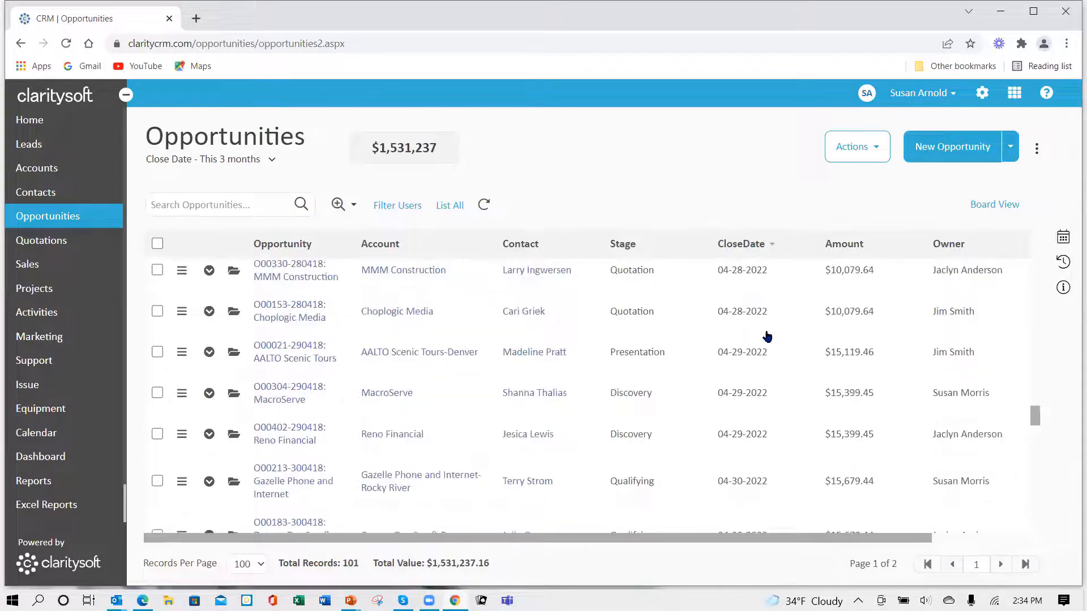
pyautogui.scroll(10, 770, 339)
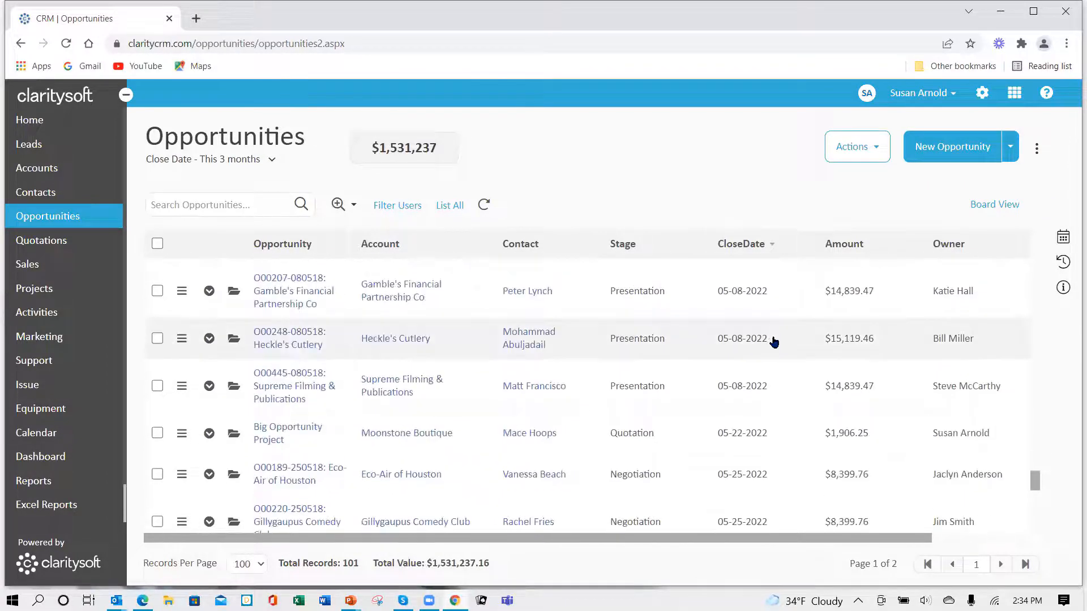
pyautogui.scroll(10, 773, 340)
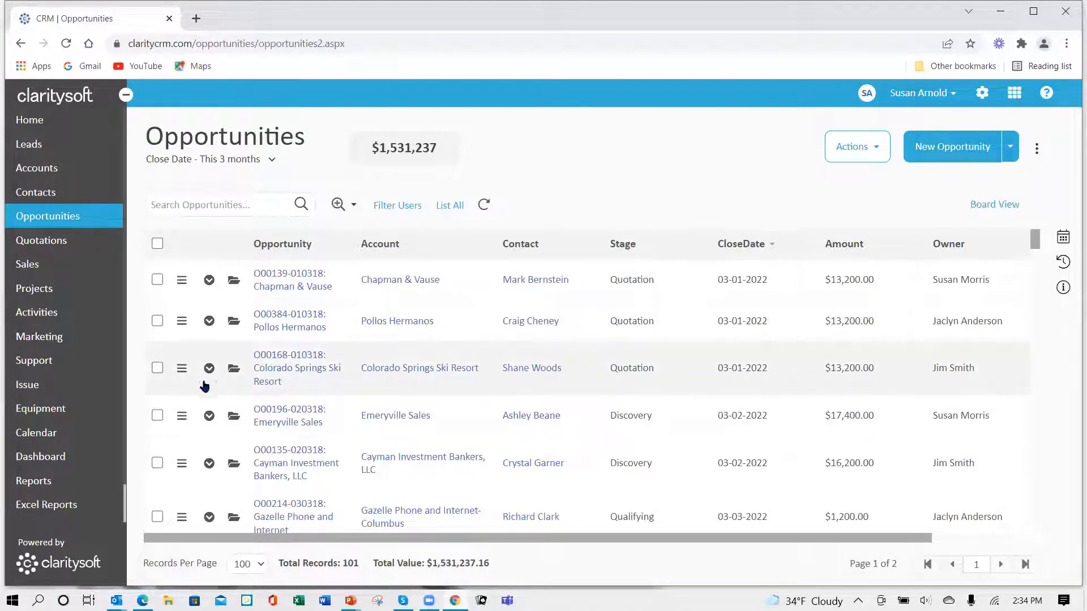
# - Create an Excel report named "Opportunities Close Current 3 Months" in the account owner's personally named webinar reports folder and save it
pyautogui.click(51, 507)
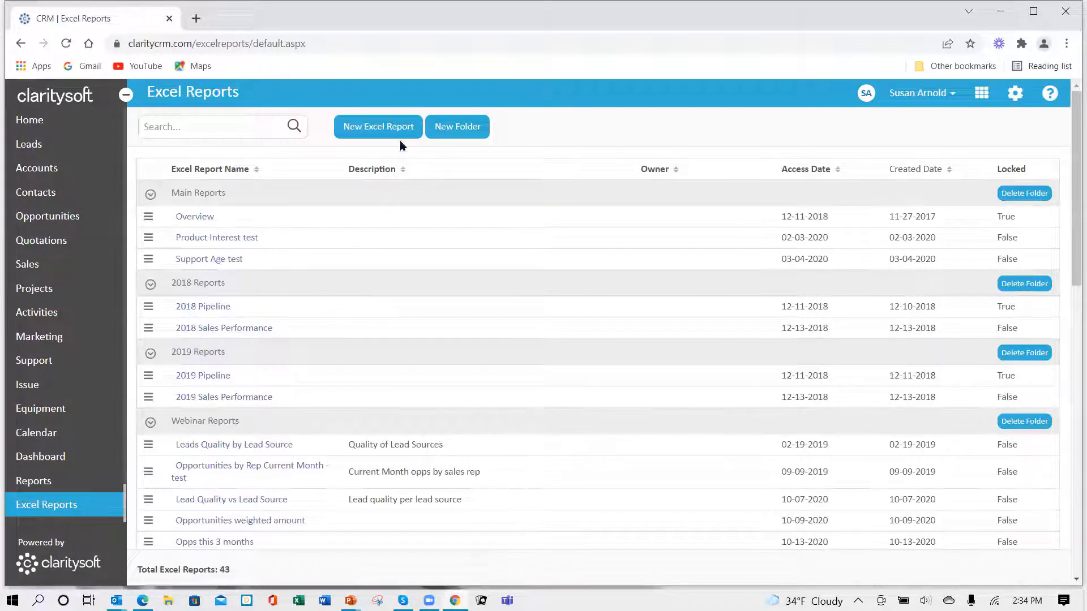
pyautogui.click(387, 137)
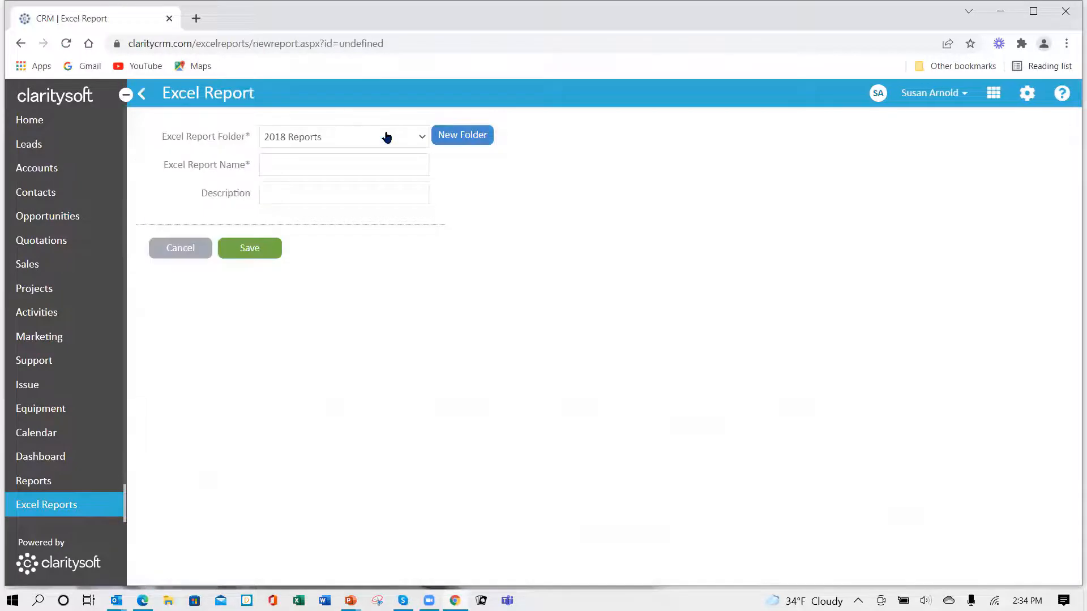
pyautogui.click(347, 143)
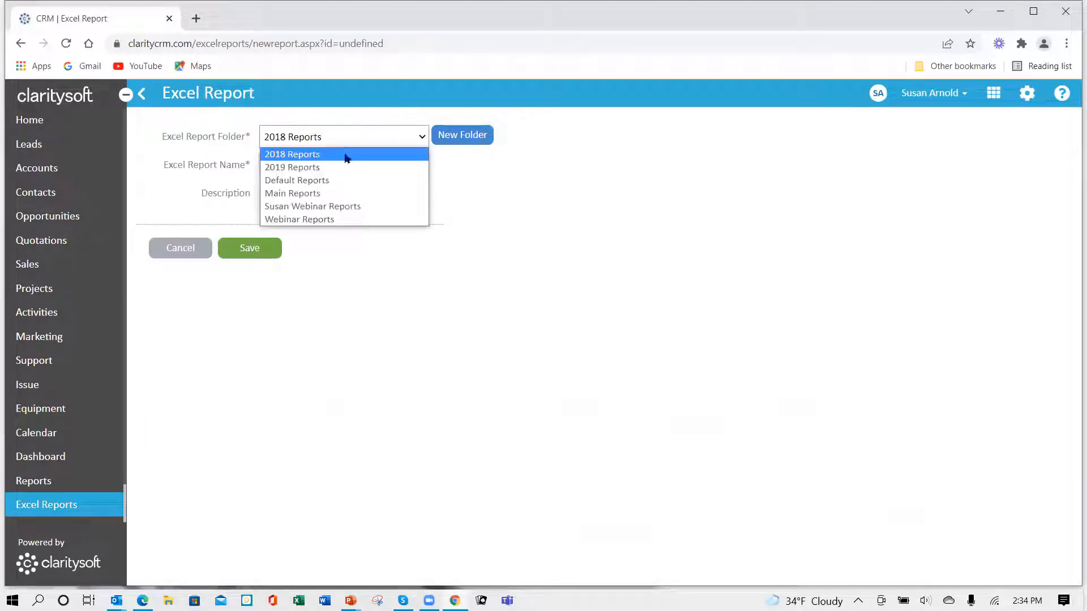
pyautogui.click(343, 208)
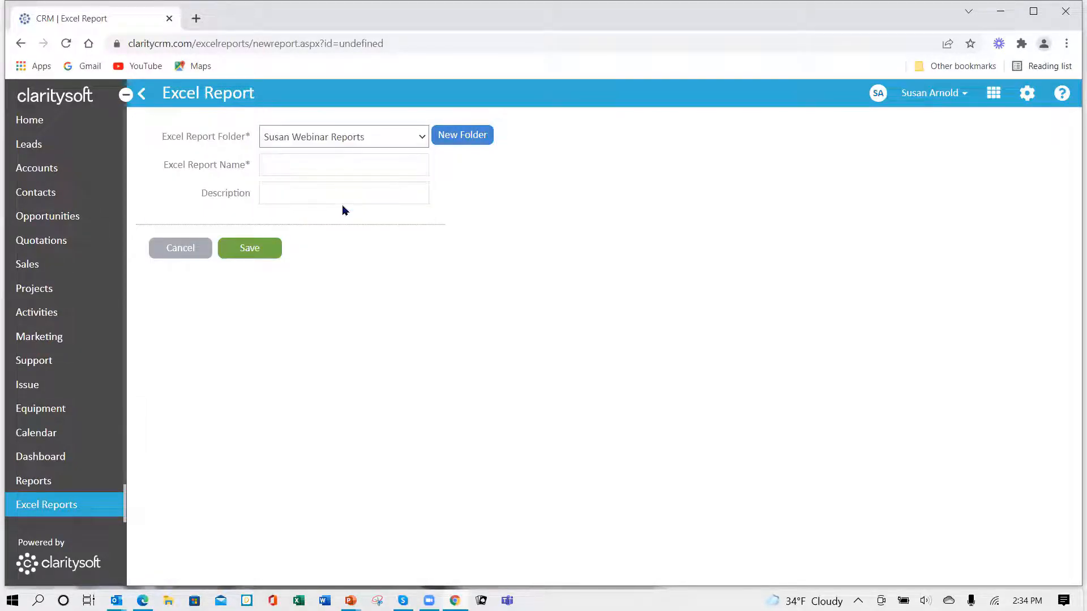
pyautogui.click(329, 166)
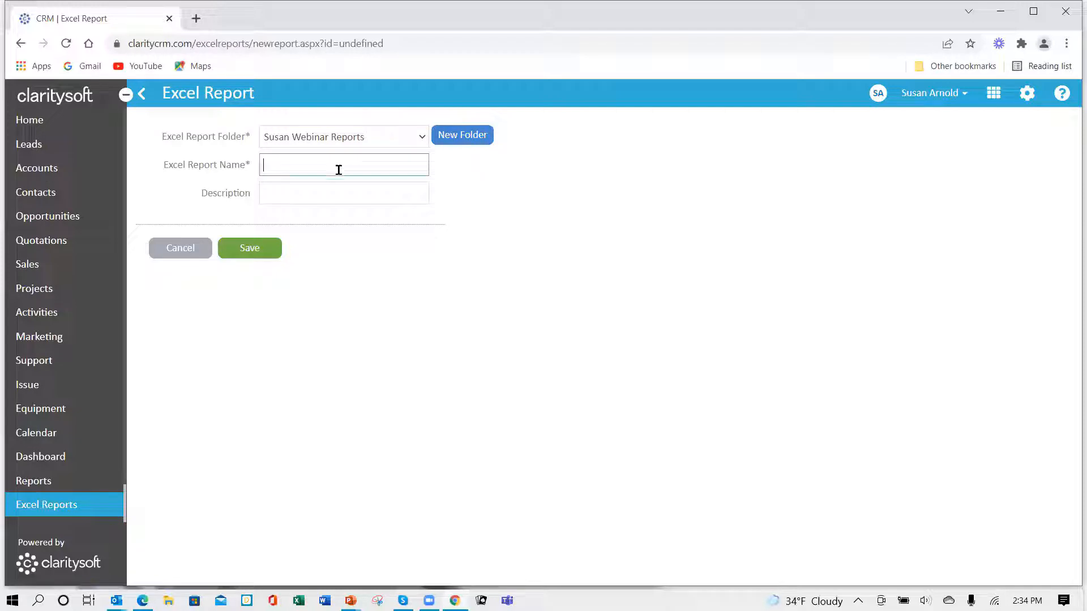
pyautogui.write('Ooportunit')
pyautogui.write('ies Close Current')
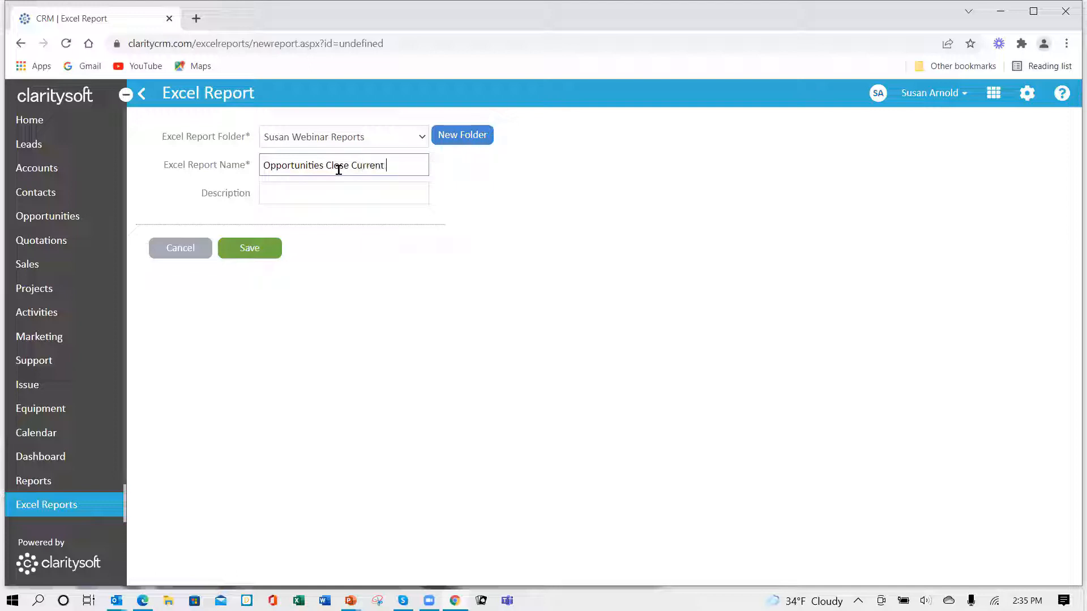
pyautogui.write('Months')
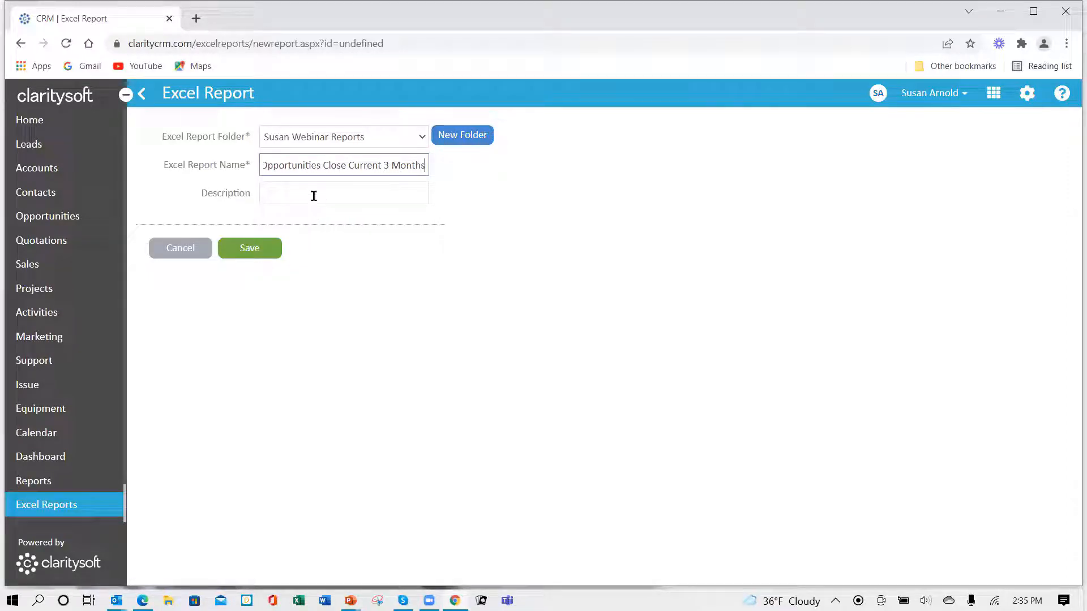
pyautogui.click(255, 249)
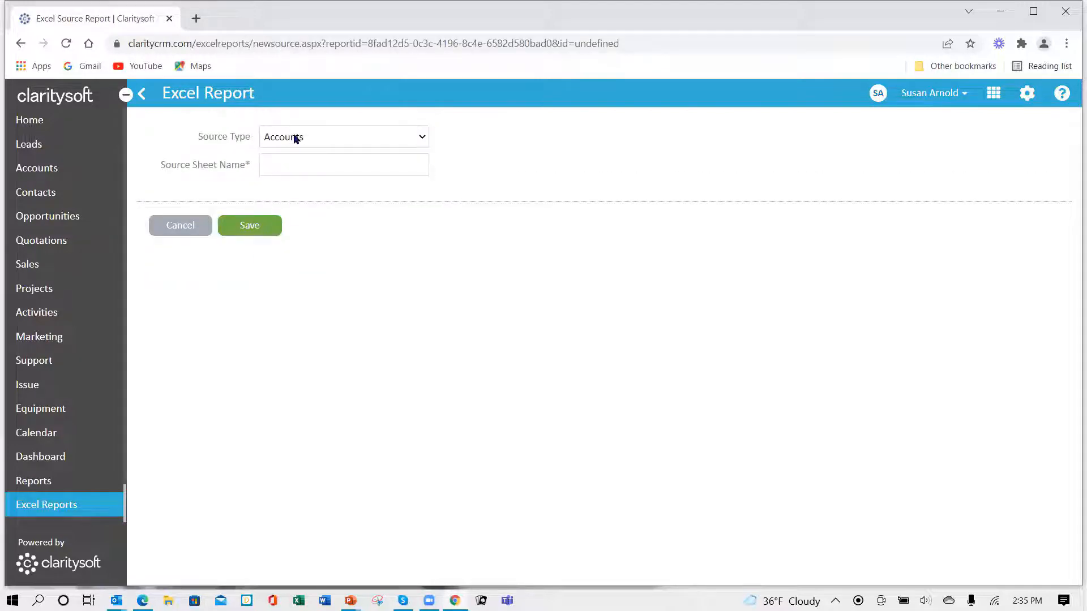
# - Set the new report's source type to Opportunities and name the source sheet "Opportunities"
pyautogui.click(423, 140)
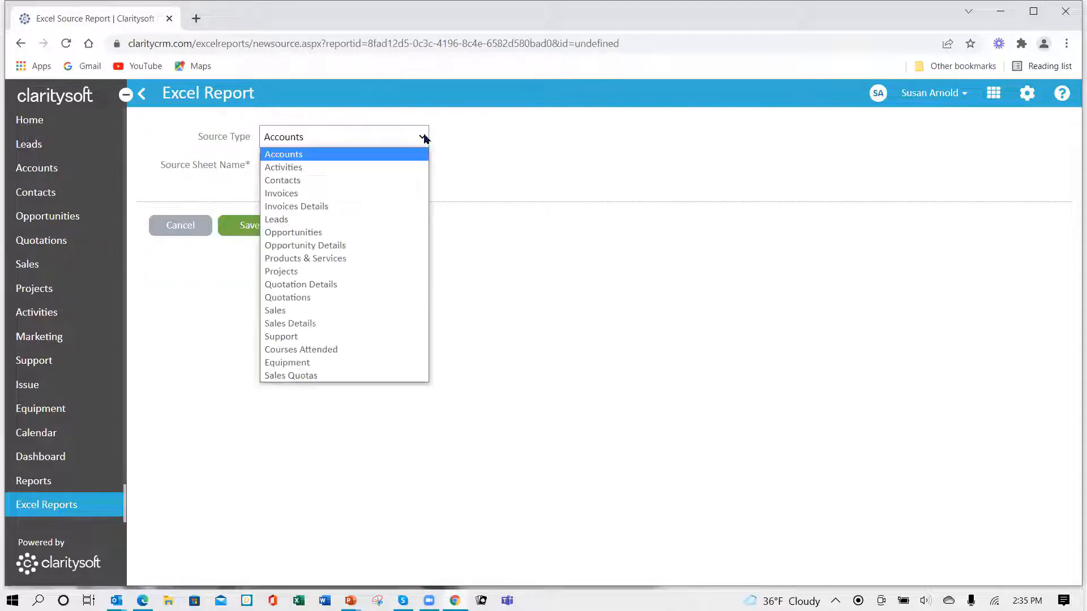
pyautogui.click(380, 234)
pyautogui.click(332, 168)
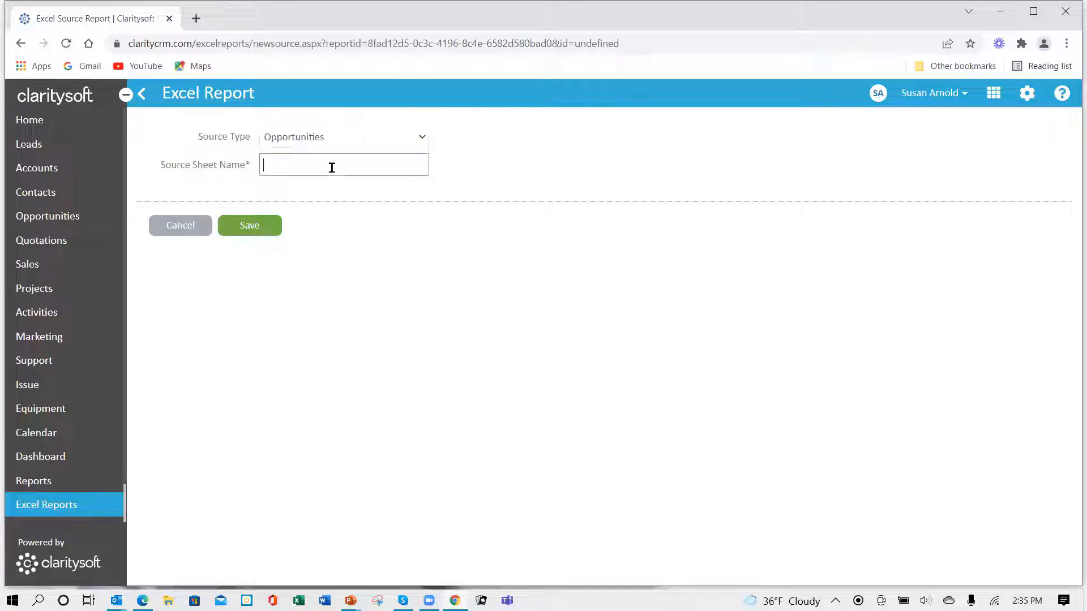
pyautogui.write('Opportunities')
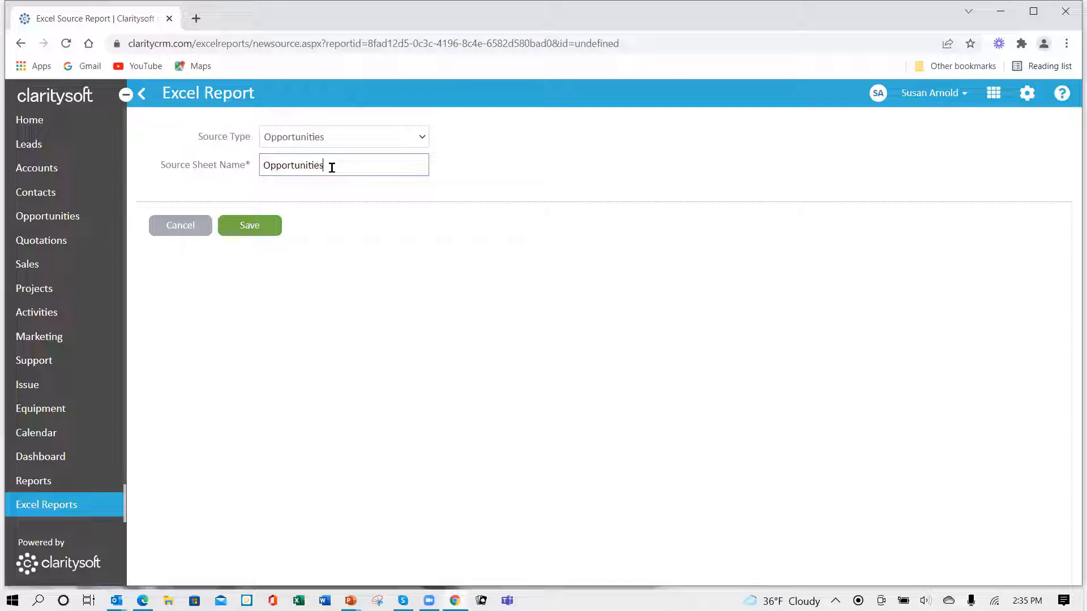
# - Save the source sheet and add the Account, Amount, CloseDate, Contact, Leadsource, Opportunity, Owner and Probability columns to it
pyautogui.click(244, 232)
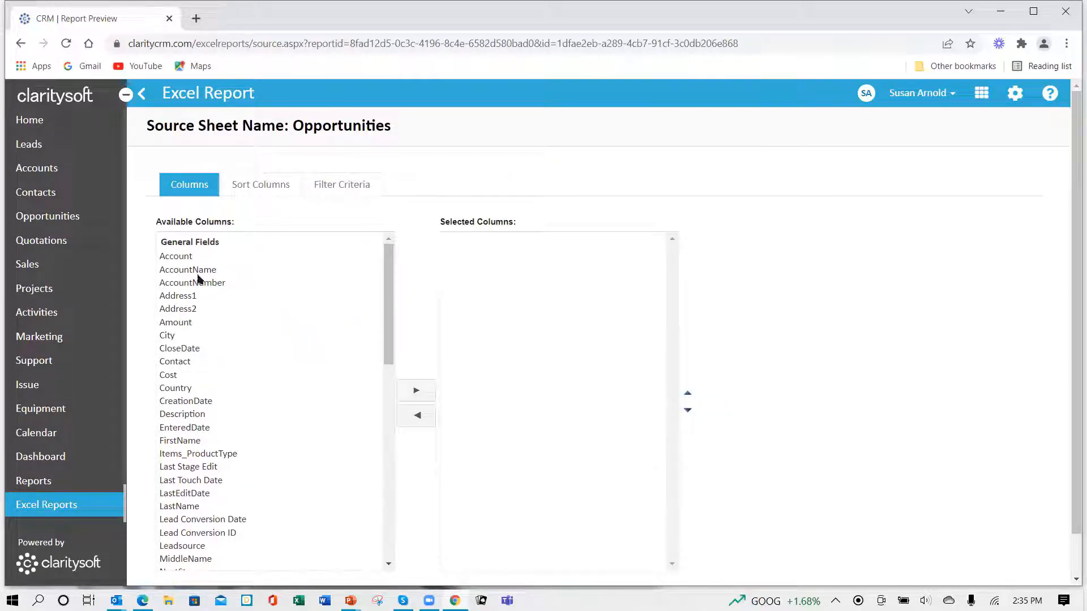
pyautogui.click(184, 258)
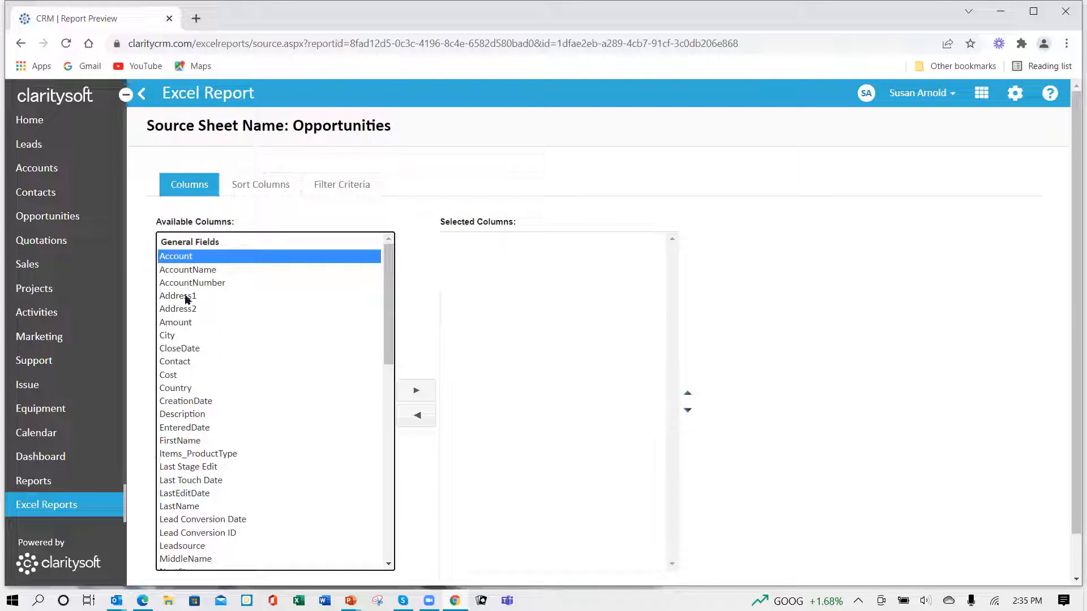
pyautogui.keyDown('ctrl'); pyautogui.click(192, 348); pyautogui.keyUp('ctrl')
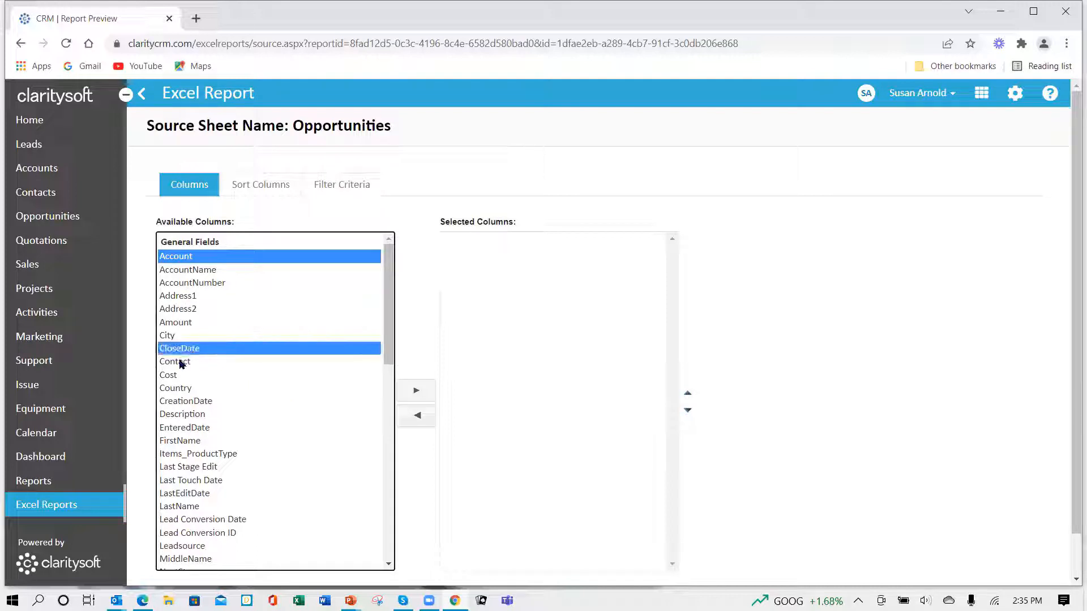
pyautogui.keyDown('ctrl'); pyautogui.click(181, 363); pyautogui.keyUp('ctrl')
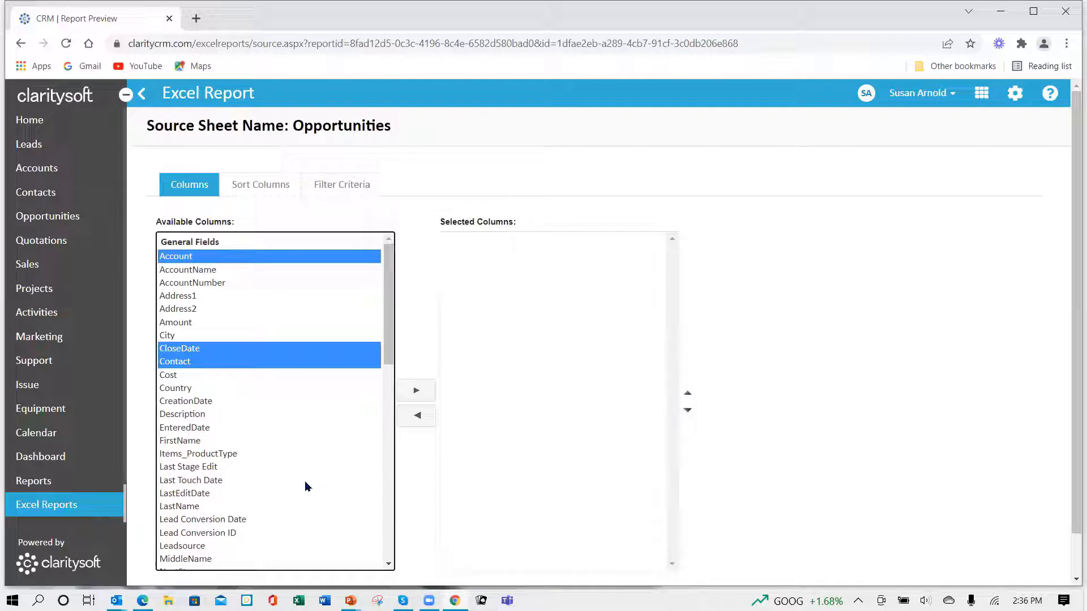
pyautogui.scroll(-3, 300, 487)
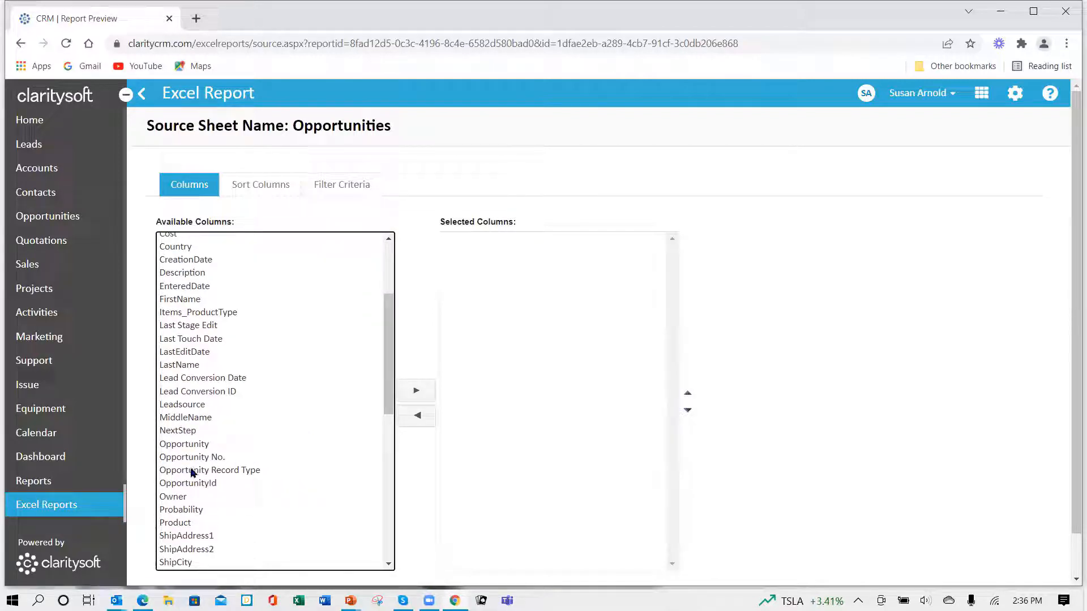
pyautogui.click(189, 447)
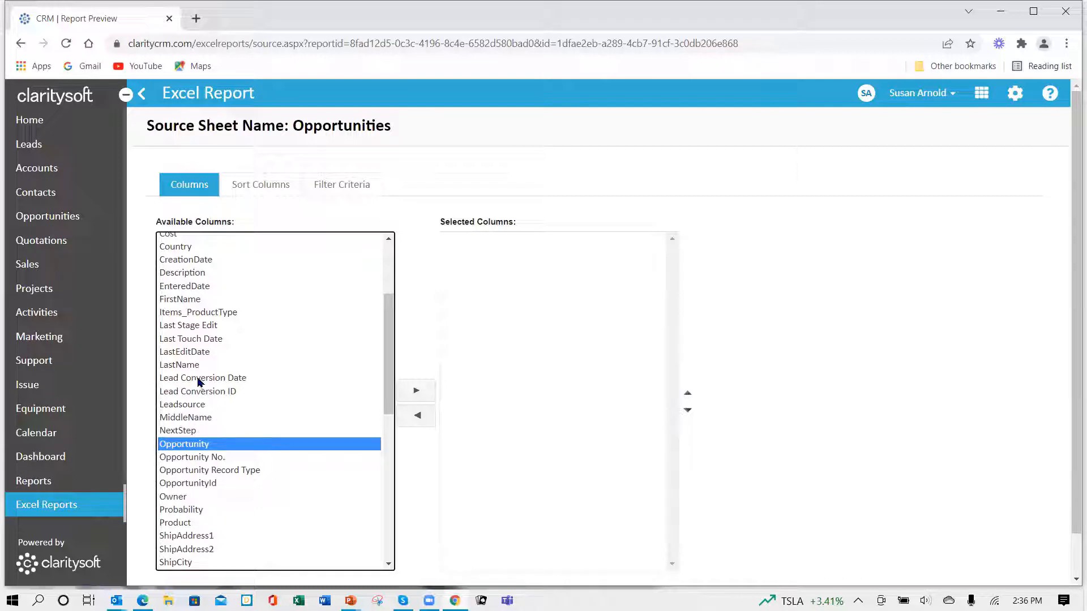
pyautogui.keyDown('ctrl'); pyautogui.click(183, 406); pyautogui.keyUp('ctrl')
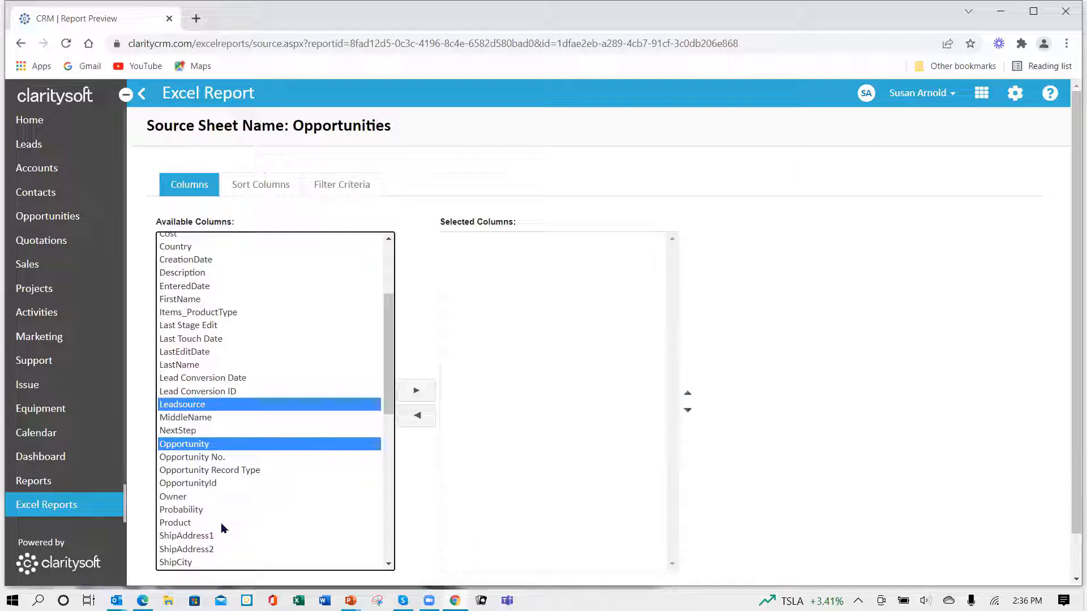
pyautogui.keyDown('ctrl'); pyautogui.click(176, 500); pyautogui.keyUp('ctrl')
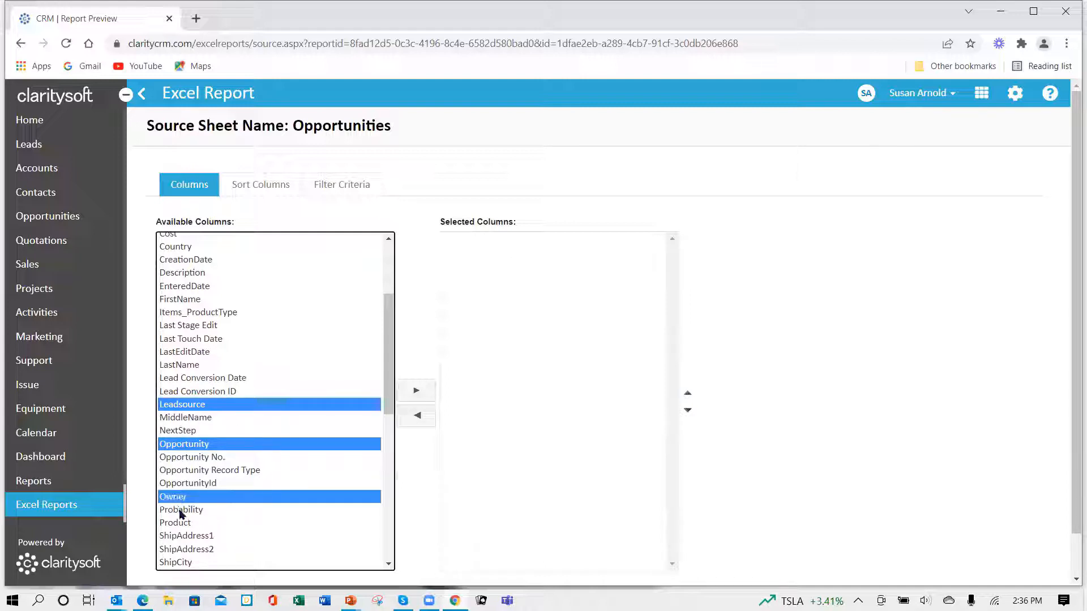
pyautogui.keyDown('ctrl'); pyautogui.click(181, 512); pyautogui.keyUp('ctrl')
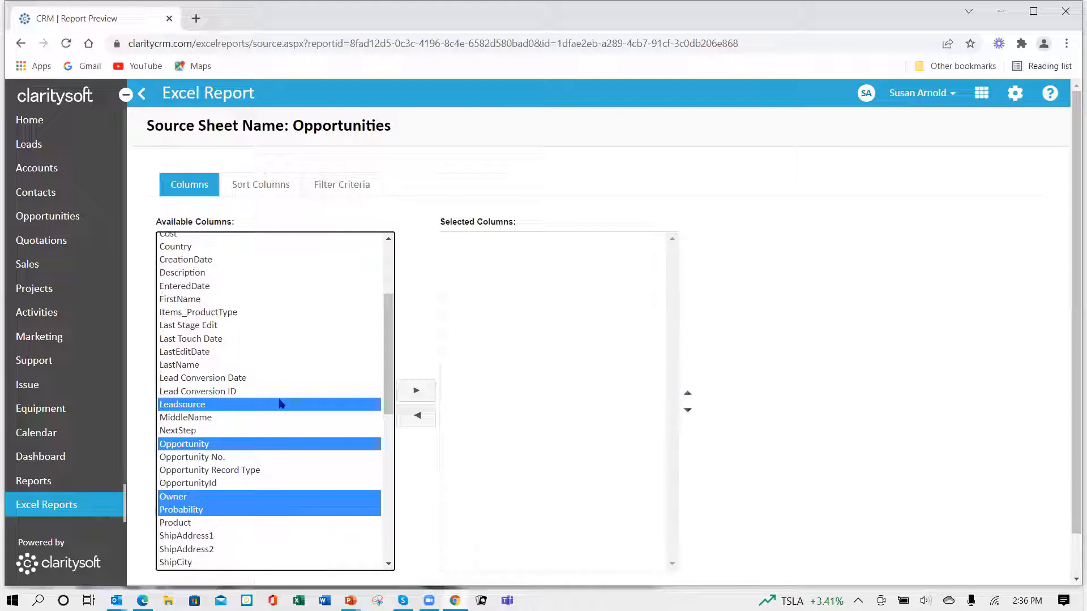
pyautogui.scroll(5, 277, 376)
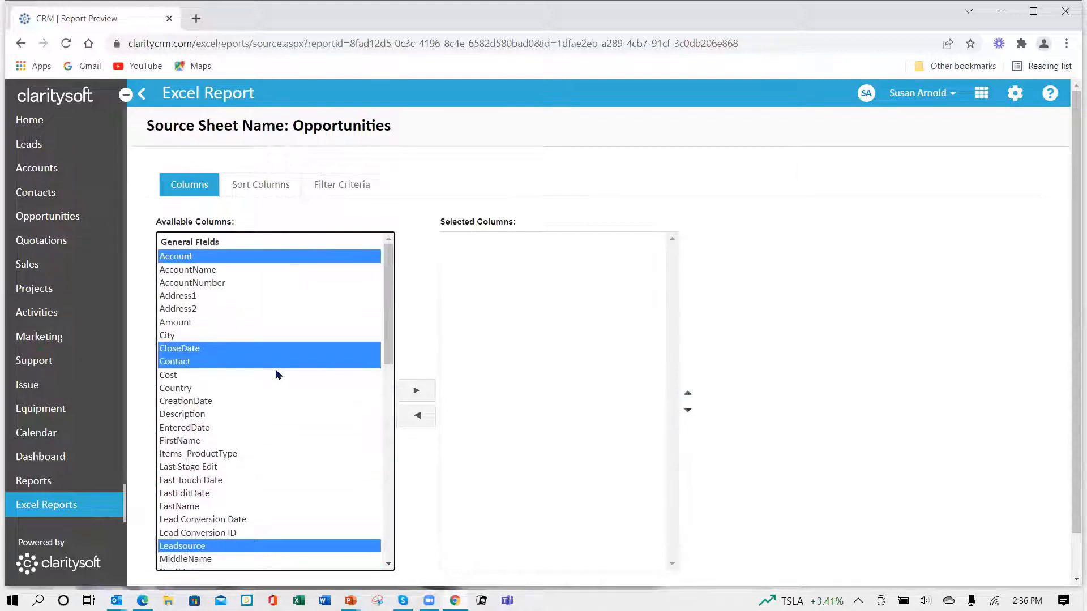
pyautogui.keyDown('ctrl'); pyautogui.click(190, 323); pyautogui.keyUp('ctrl')
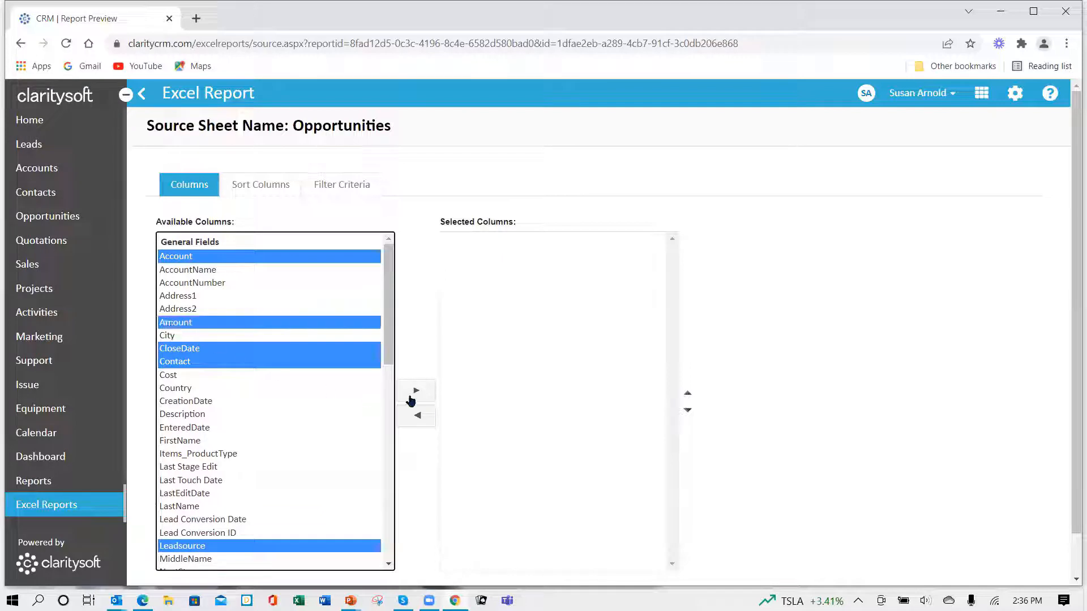
pyautogui.click(417, 392)
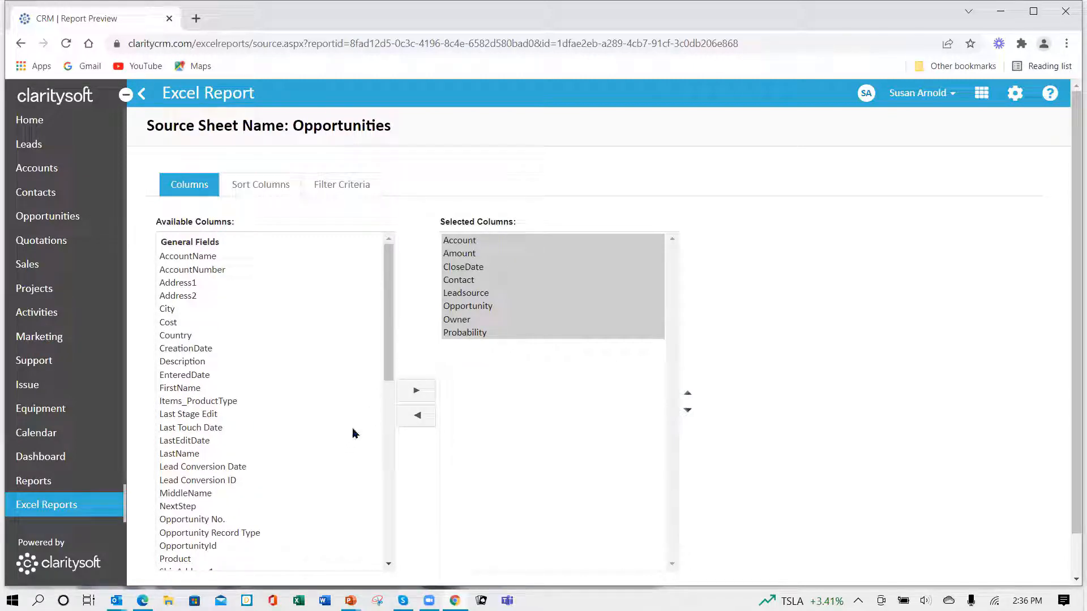
# - Add the Stage column to the selected columns and move it above Probability
pyautogui.moveTo(390, 377); pyautogui.dragTo(398, 486)
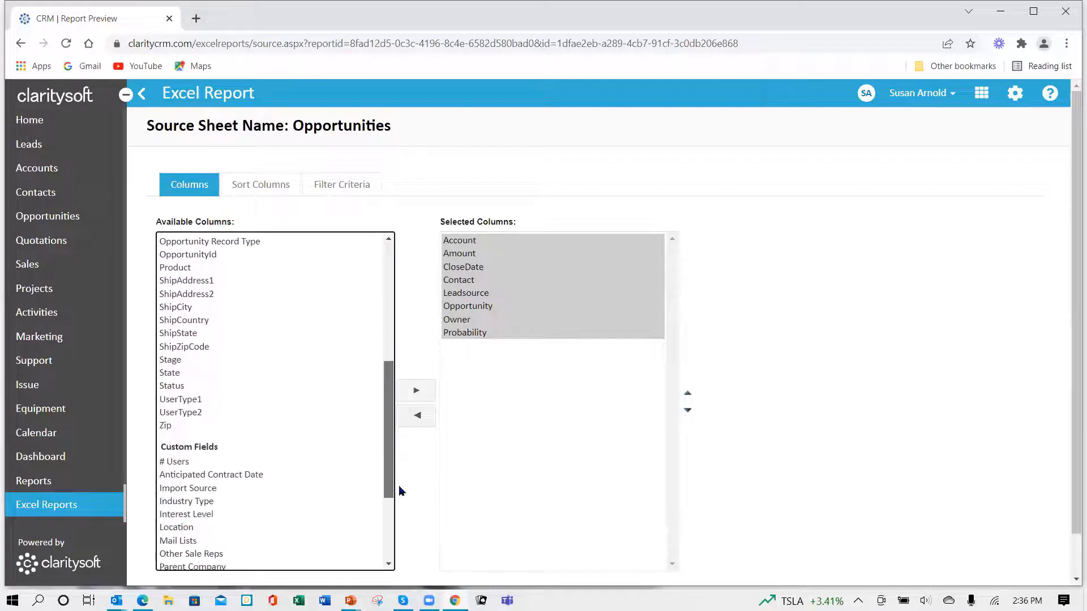
pyautogui.click(172, 361)
pyautogui.click(412, 391)
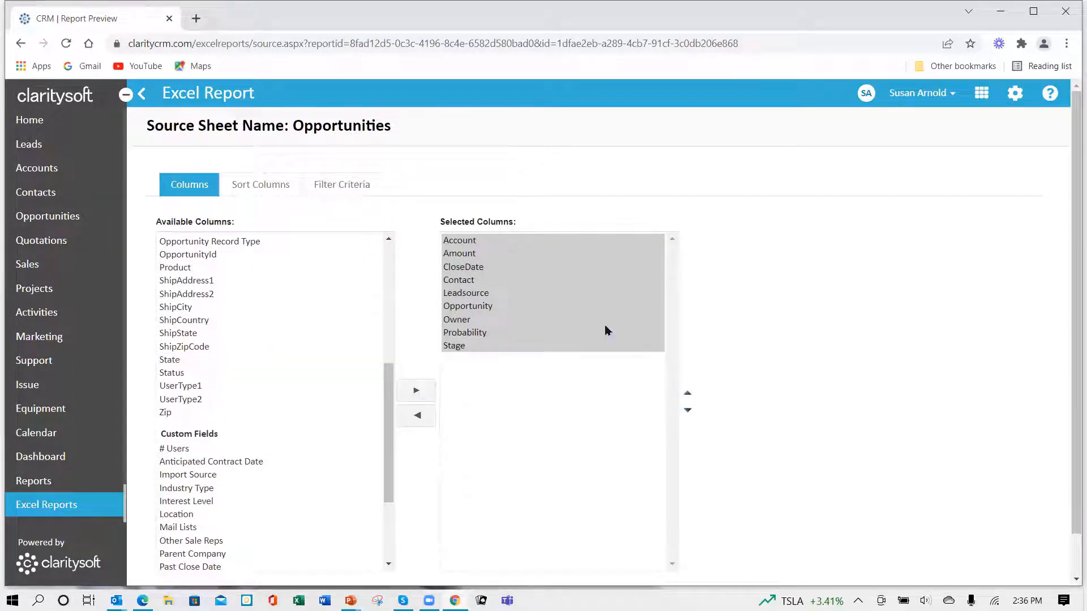
pyautogui.click(530, 347)
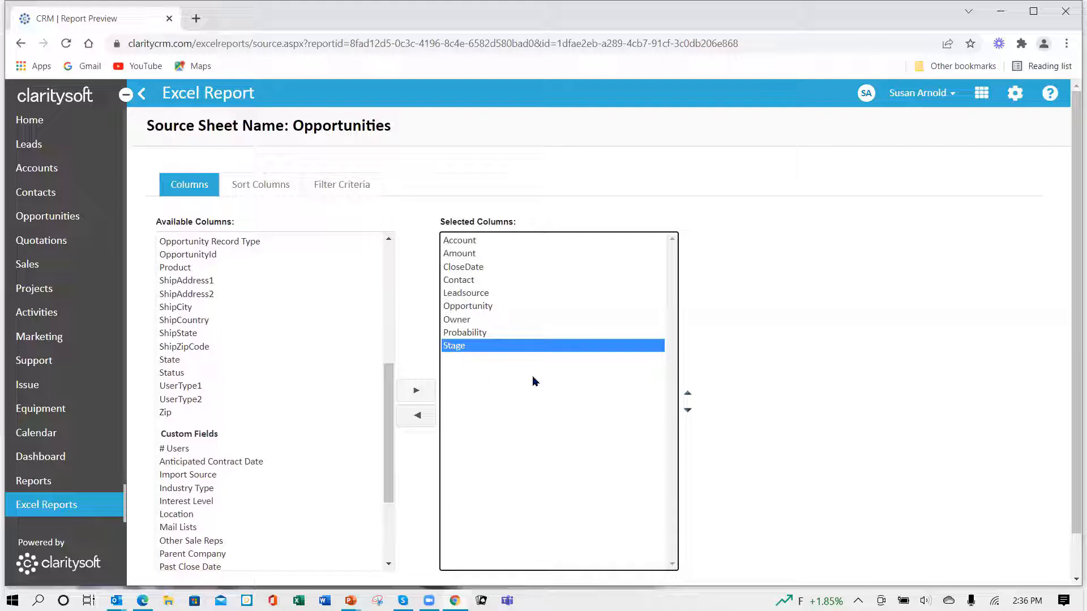
pyautogui.click(687, 394)
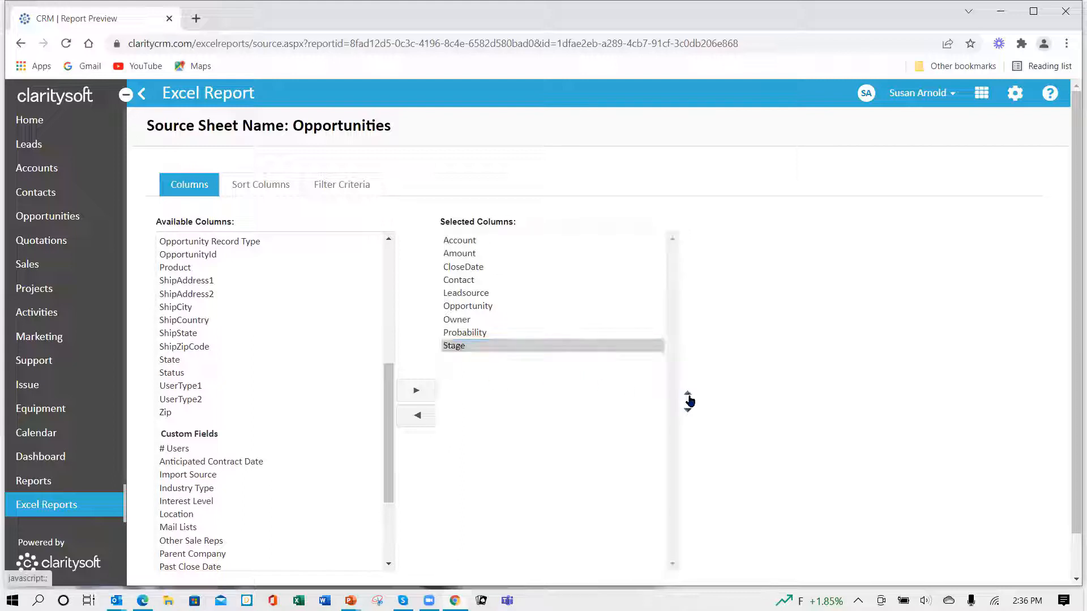
pyautogui.click(687, 395)
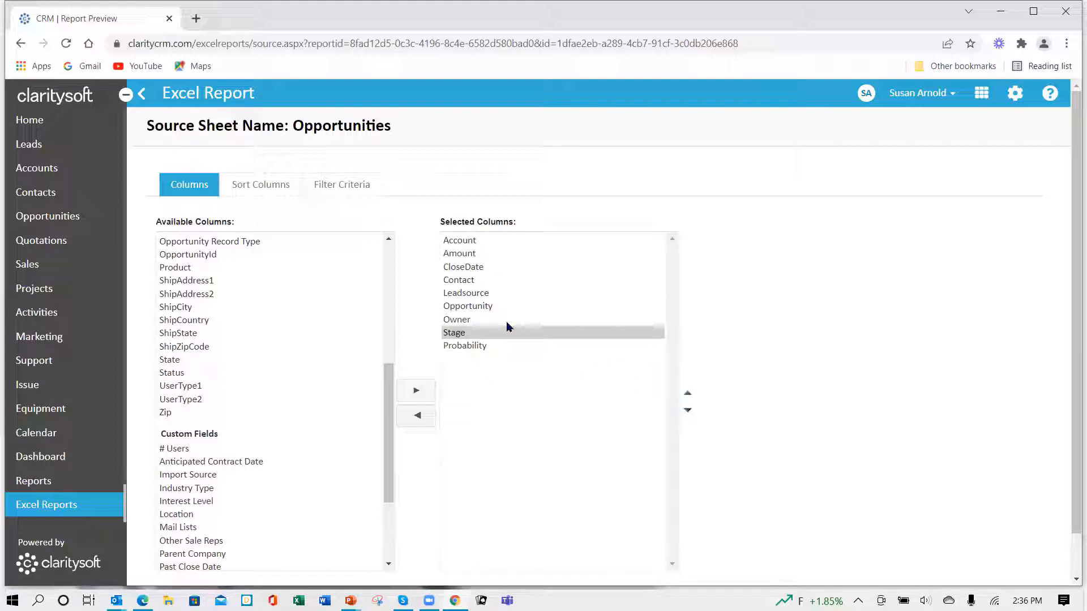
# - Move the Amount column to the end of the selected columns, below Probability
pyautogui.click(467, 256)
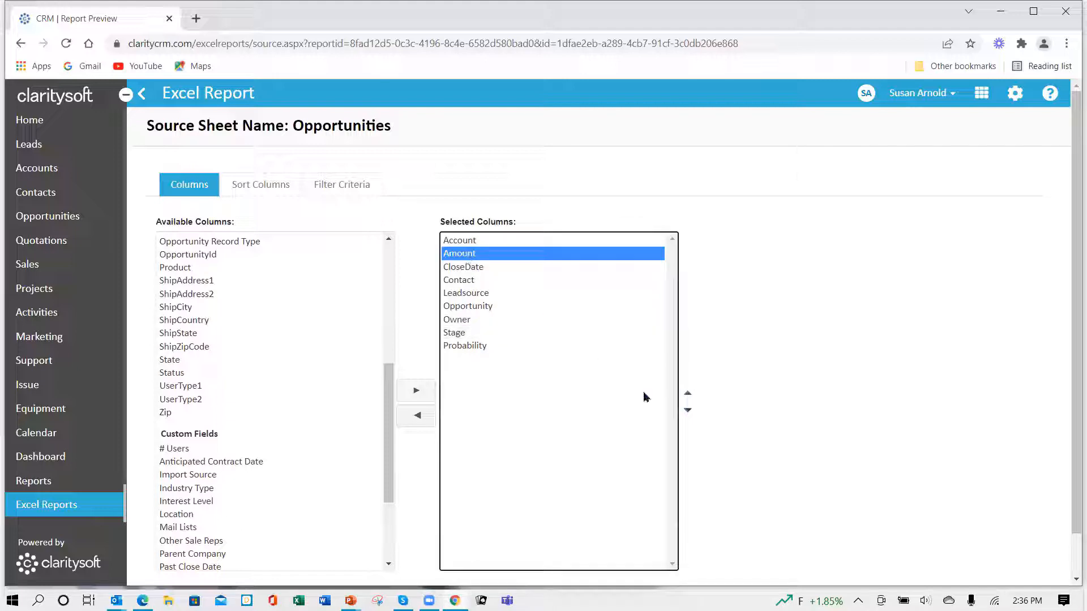
pyautogui.click(688, 410)
pyautogui.click(688, 411)
pyautogui.click(688, 411)
pyautogui.click(689, 411)
pyautogui.click(688, 411)
pyautogui.click(689, 412)
pyautogui.click(689, 411)
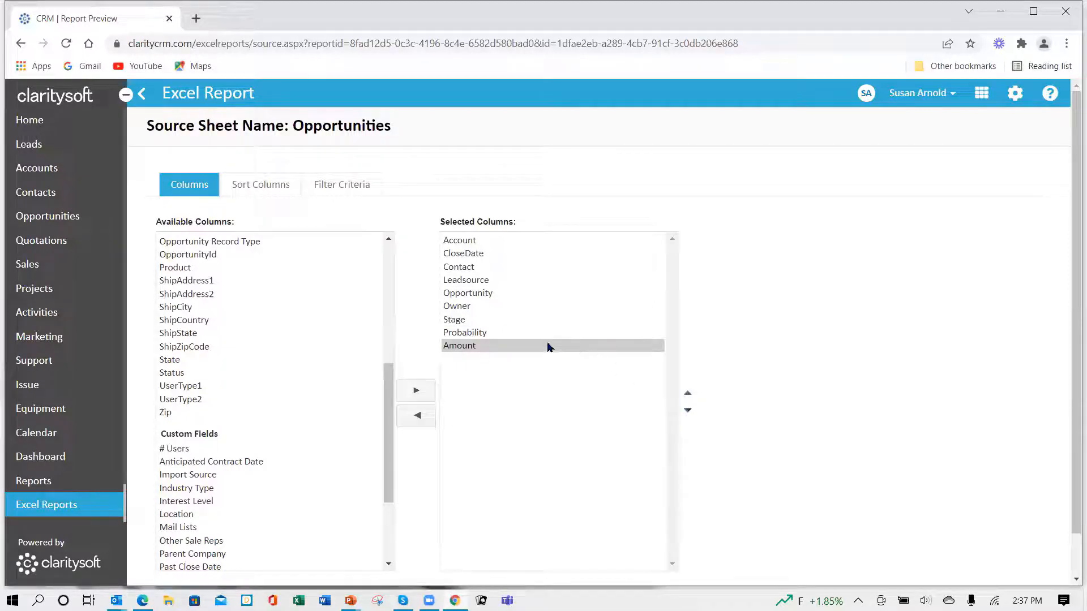
# - Move the CloseDate column down the selected columns so that it sits between Owner and Stage
pyautogui.click(466, 254)
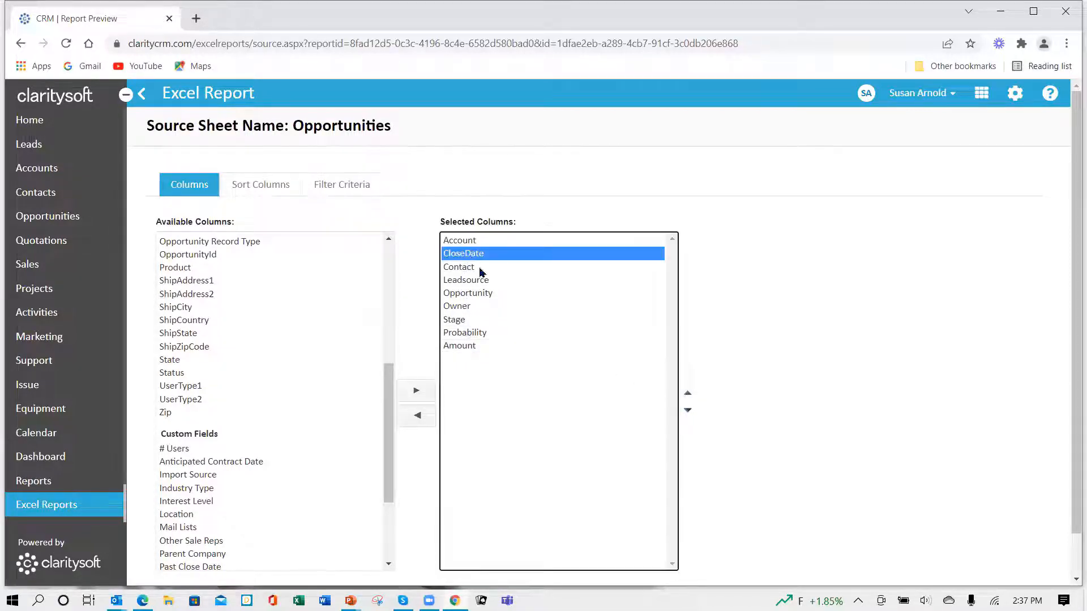
pyautogui.click(688, 411)
pyautogui.click(688, 411)
pyautogui.click(688, 411)
pyautogui.click(688, 411)
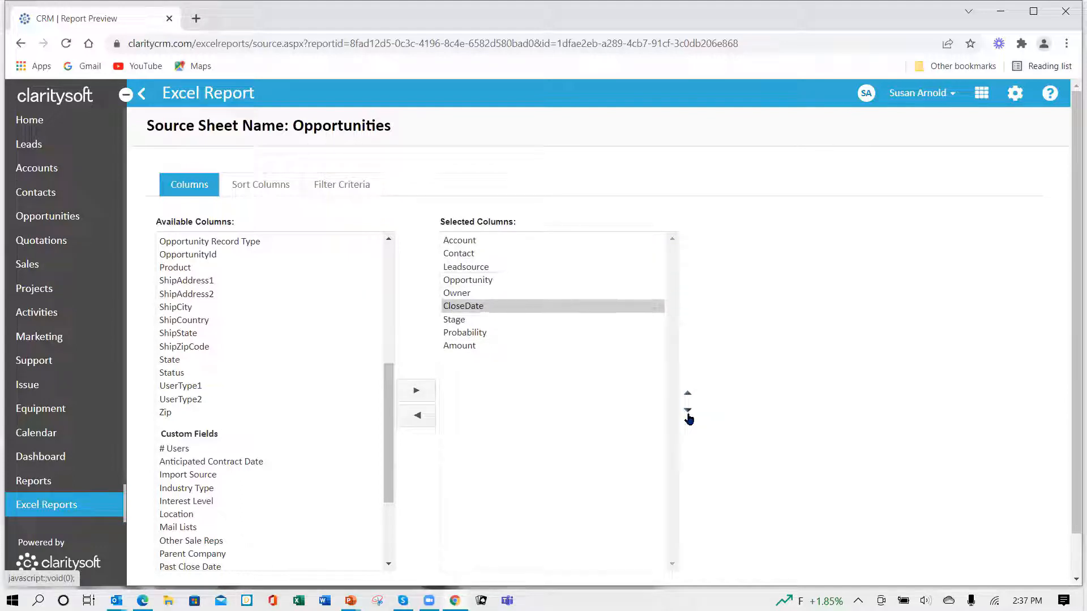
# - Move the Opportunity column to the first place in the selected columns, above Account
pyautogui.click(468, 281)
pyautogui.click(688, 394)
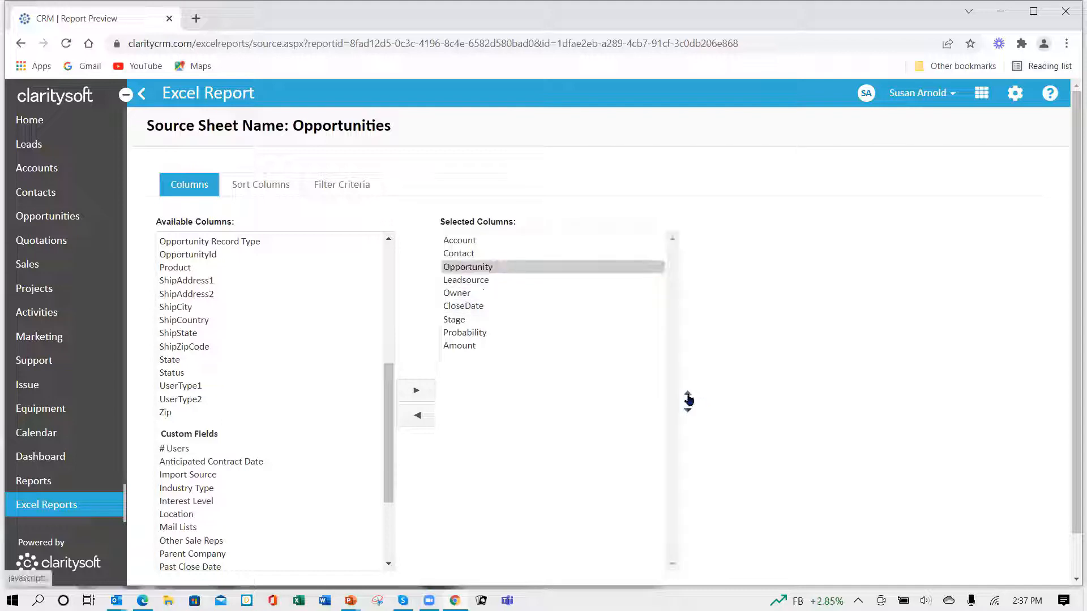
pyautogui.click(688, 393)
pyautogui.click(688, 394)
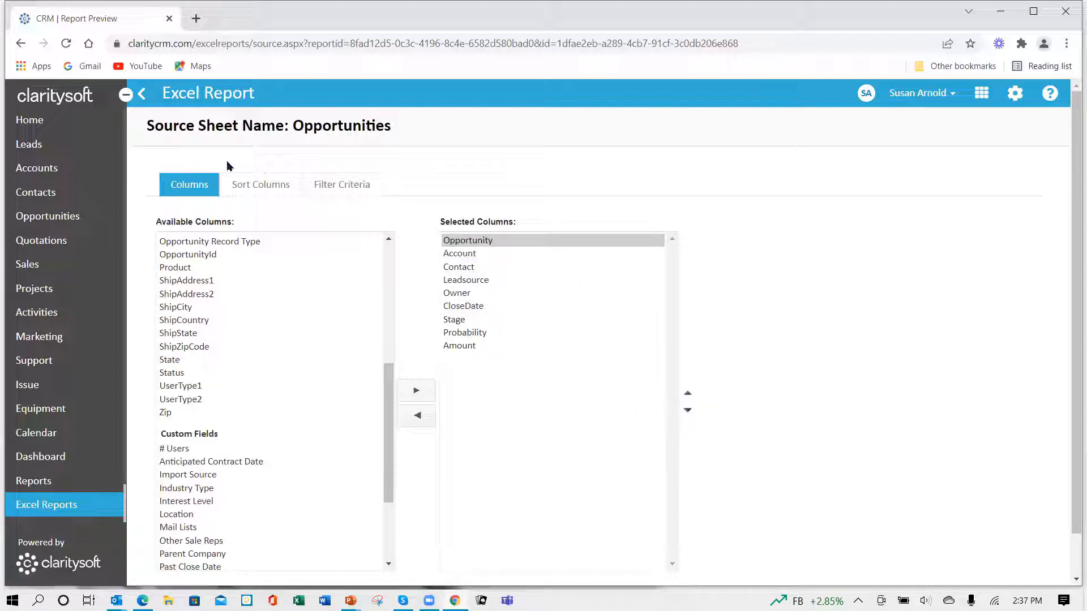
# - Sort the source sheet by Account first and by CloseDate next, both ascending
pyautogui.click(274, 189)
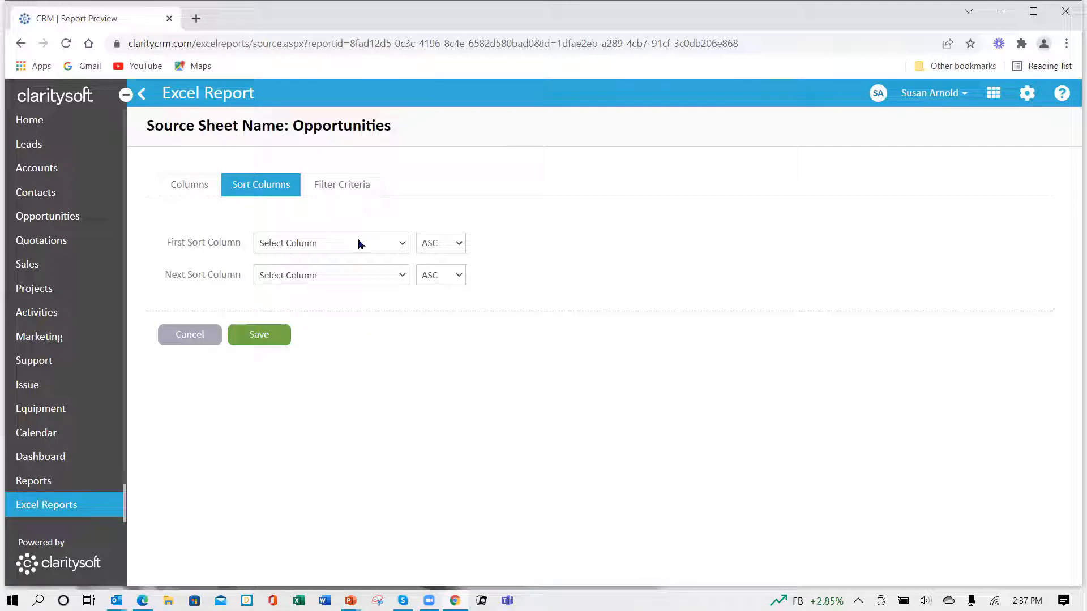
pyautogui.click(403, 245)
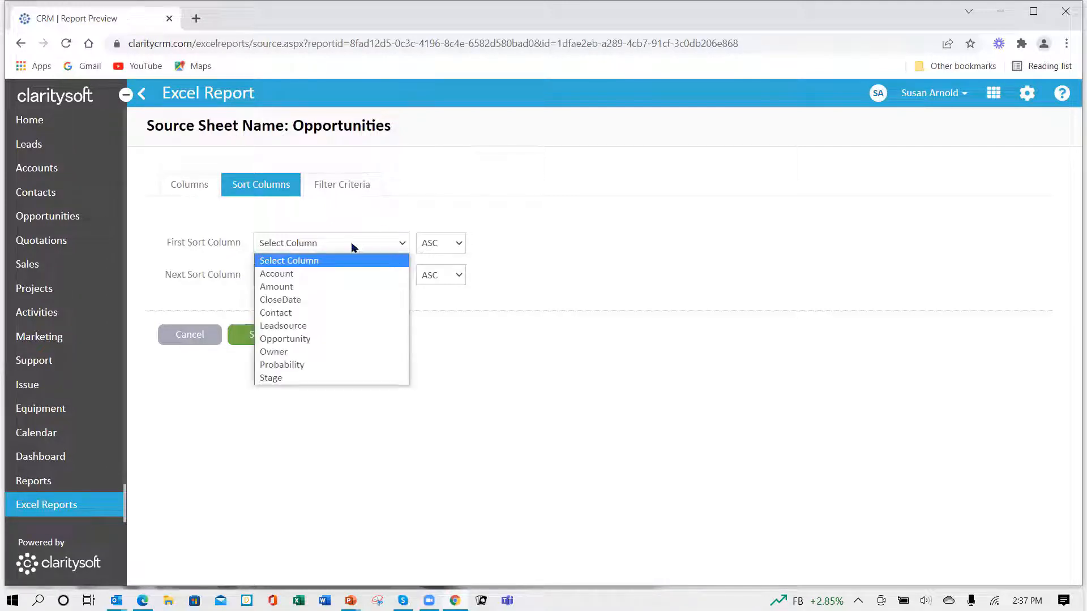
pyautogui.click(332, 274)
pyautogui.click(403, 277)
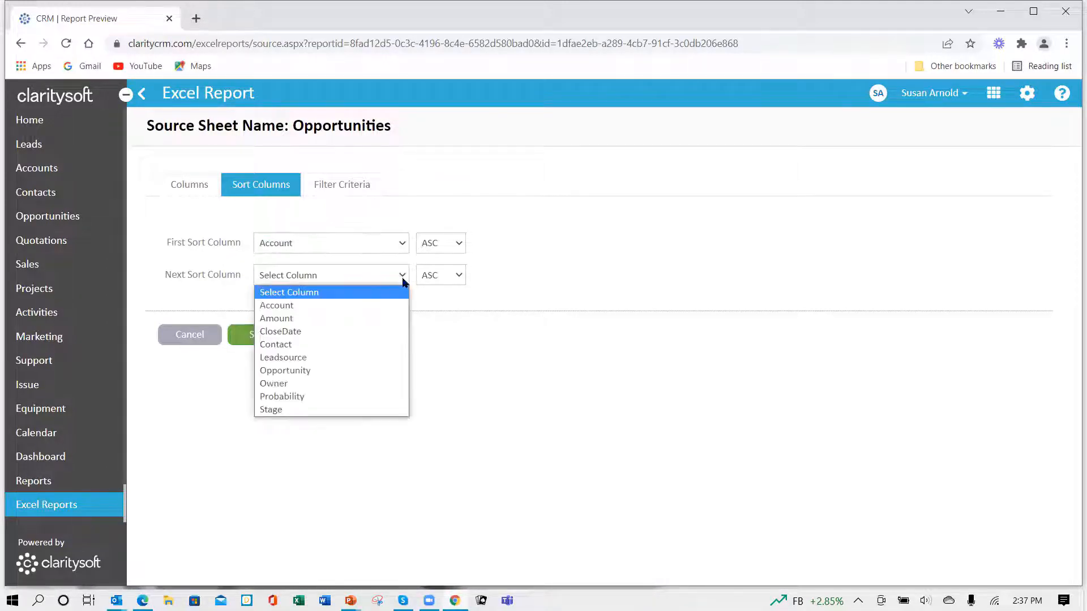
pyautogui.click(364, 334)
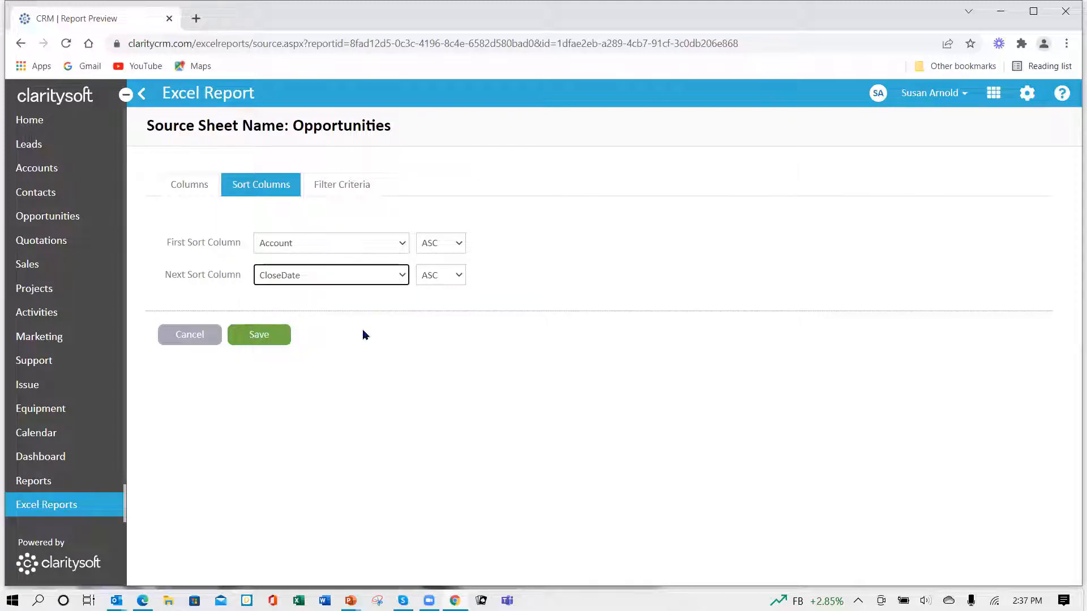
# - Set a time-based filter on CloseDate for This 3 Month
pyautogui.click(354, 187)
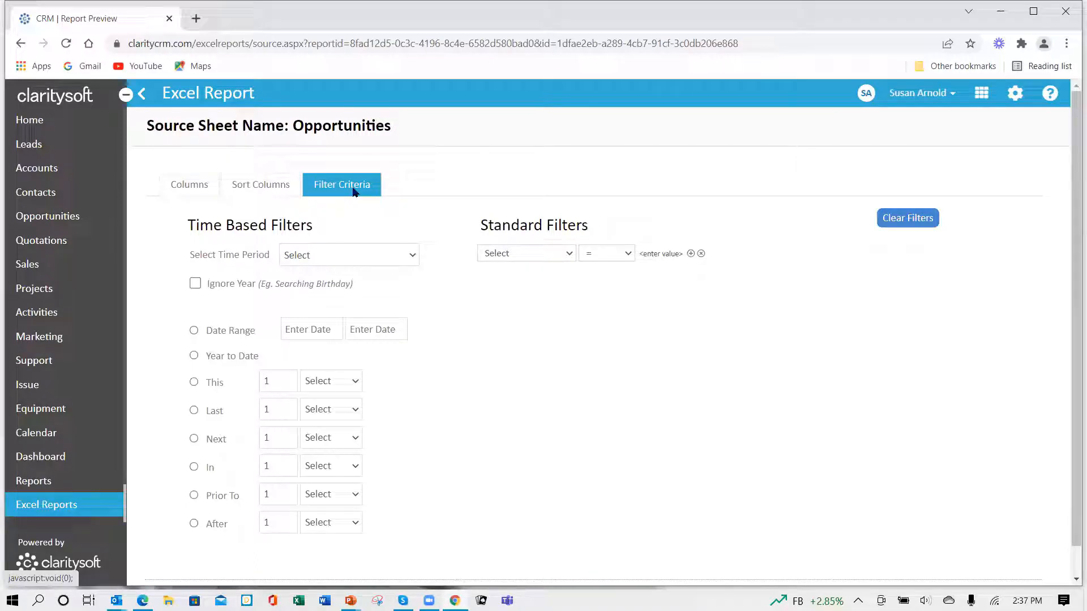
pyautogui.click(413, 255)
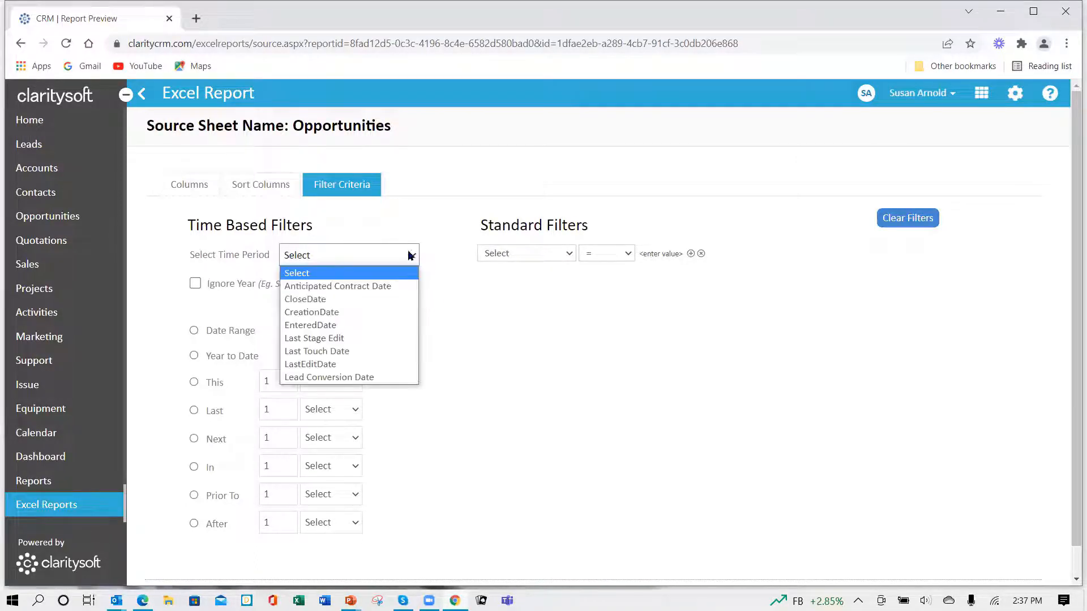
pyautogui.click(352, 300)
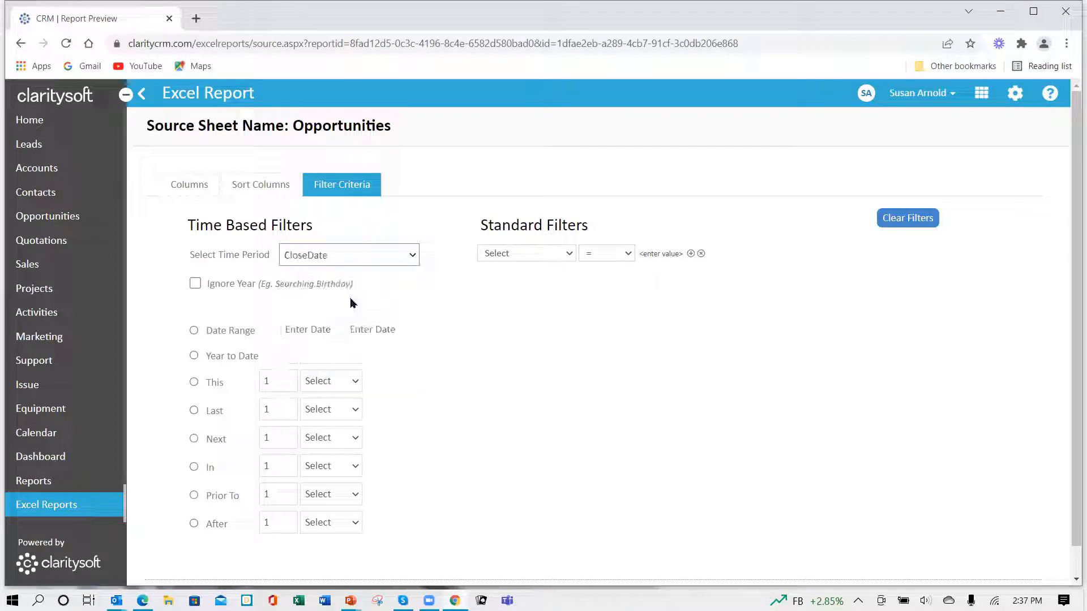
pyautogui.click(194, 384)
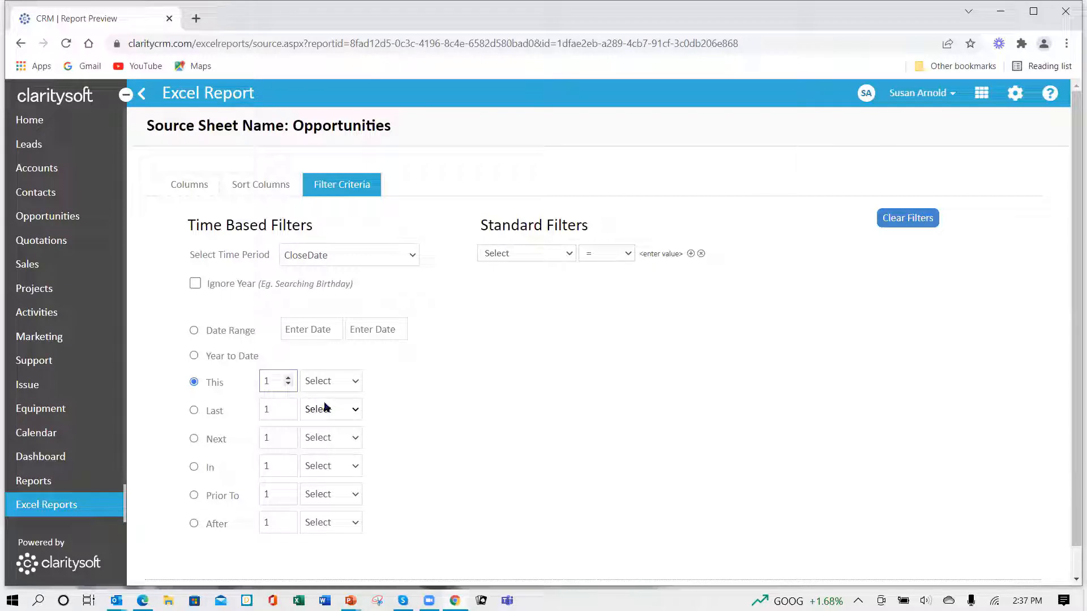
pyautogui.click(355, 381)
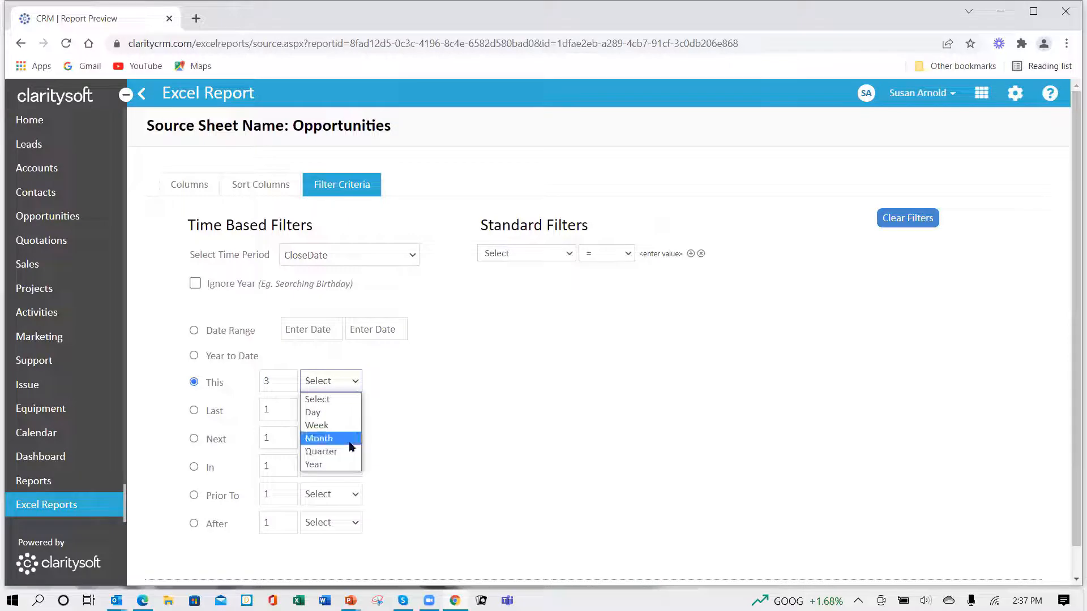
pyautogui.click(351, 439)
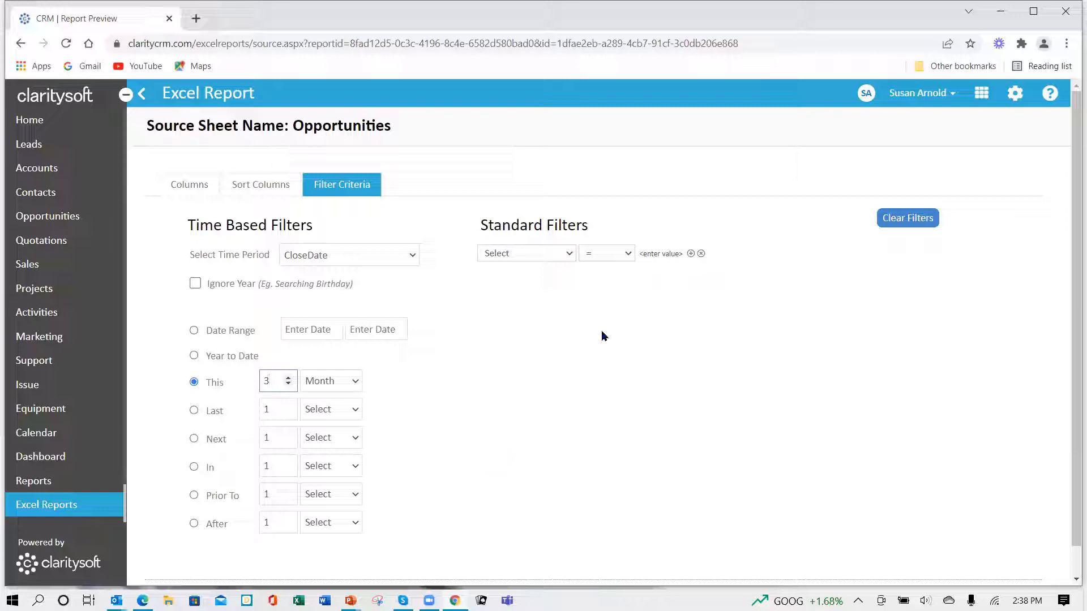
pyautogui.click(569, 256)
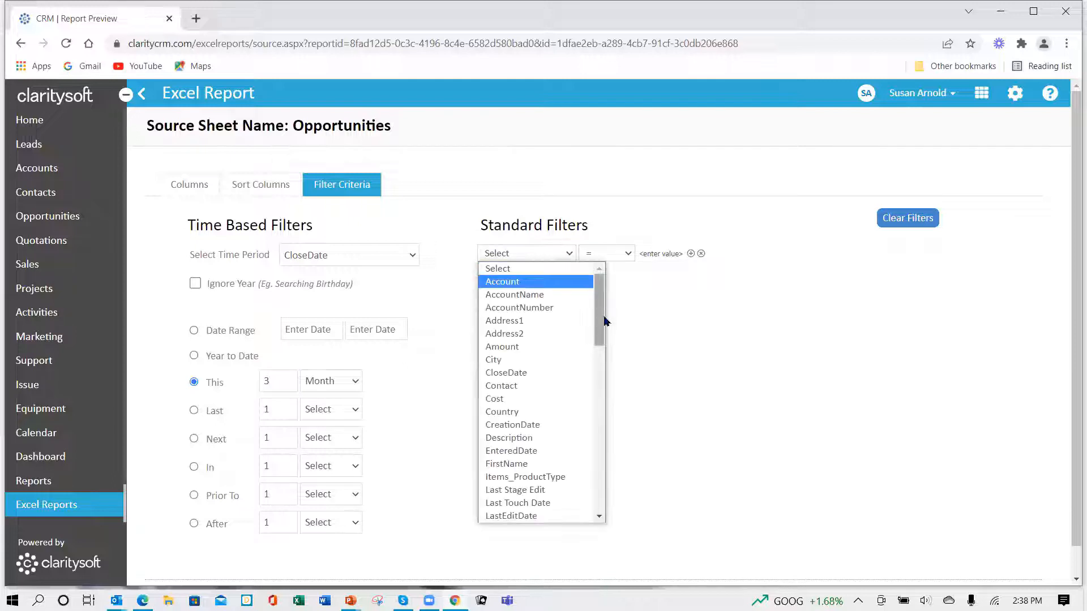
pyautogui.moveTo(600, 334); pyautogui.dragTo(599, 437)
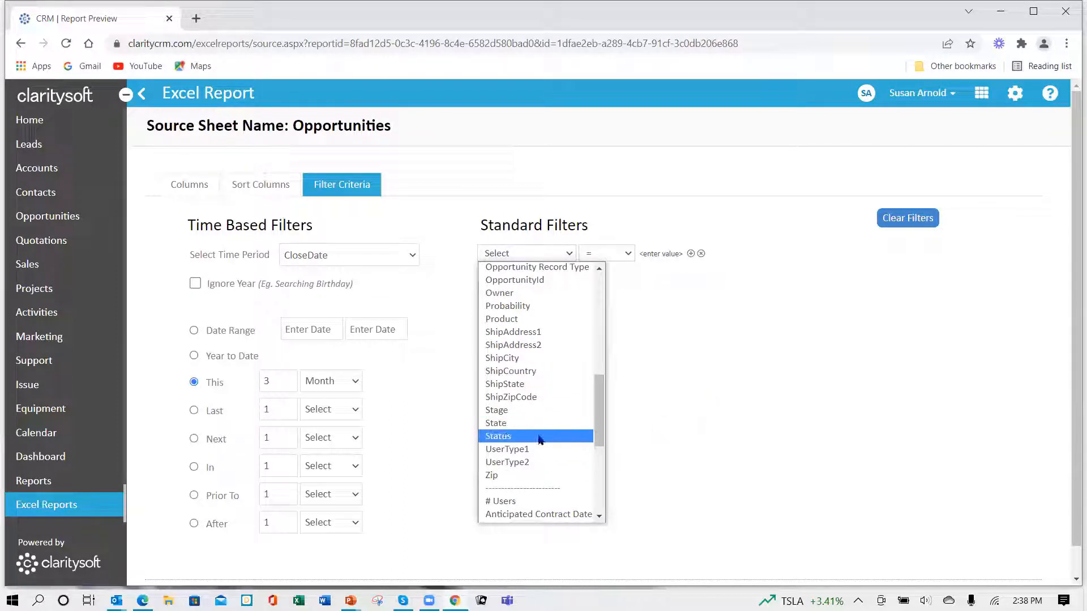
pyautogui.click(745, 362)
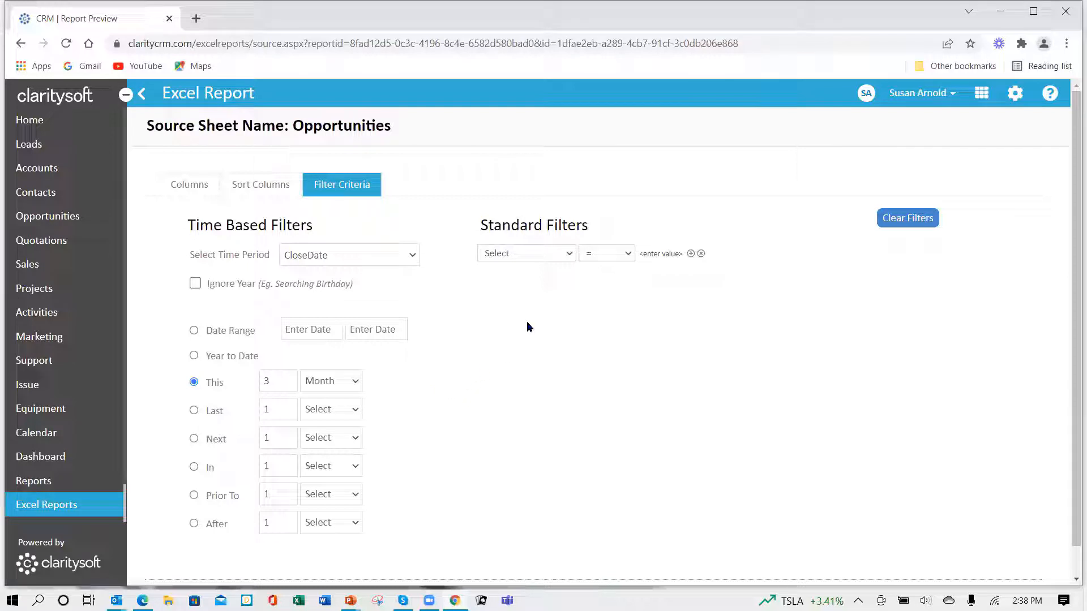
# - Set the first standard filter so that Stage does not contain "won" (Not Contains)
pyautogui.click(569, 254)
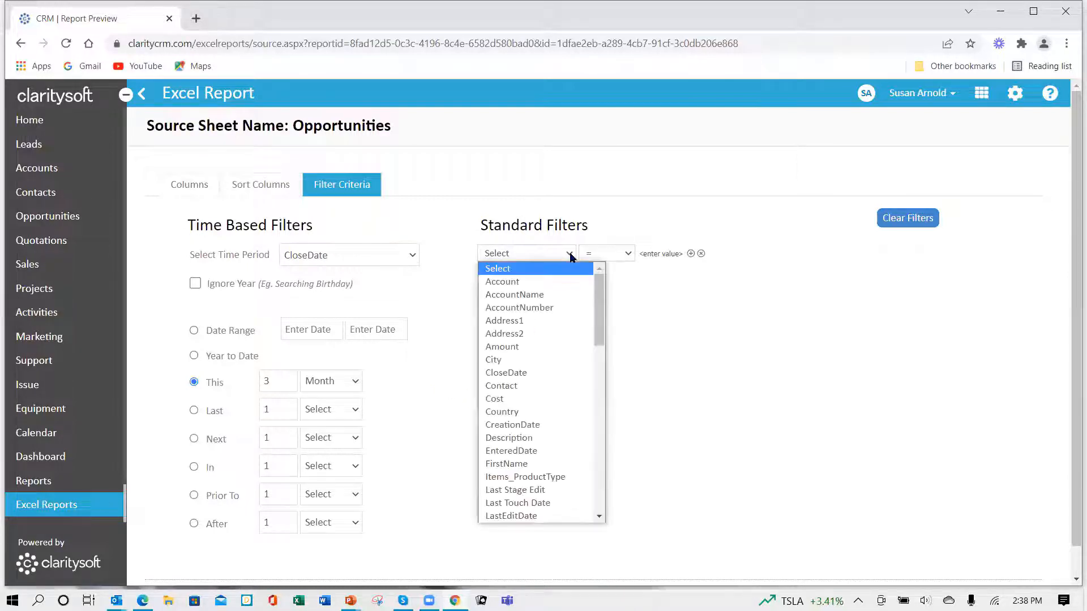
pyautogui.moveTo(597, 338); pyautogui.dragTo(598, 436)
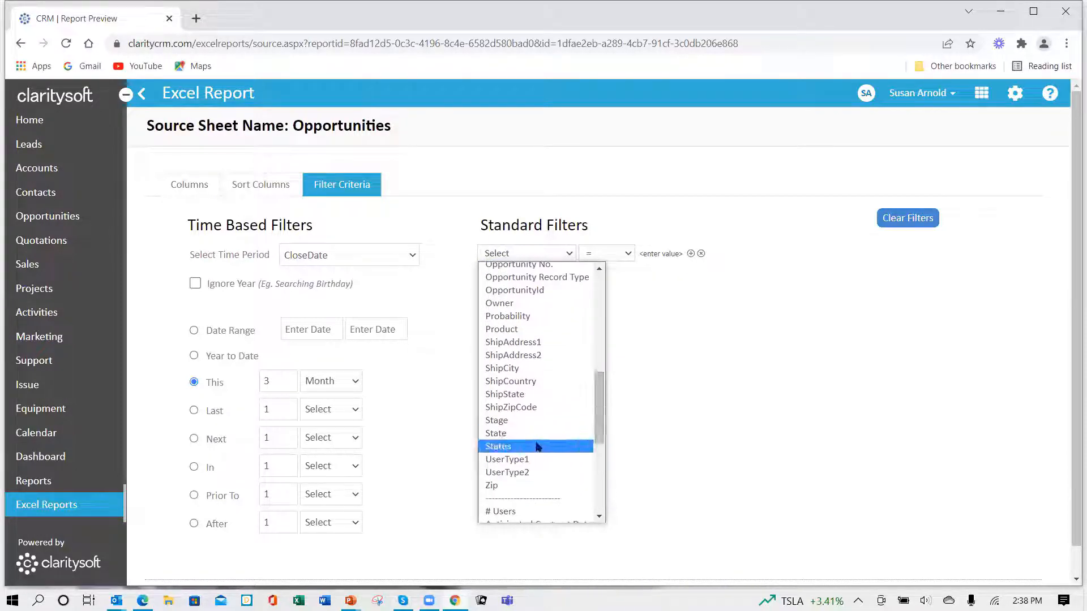
pyautogui.click(510, 420)
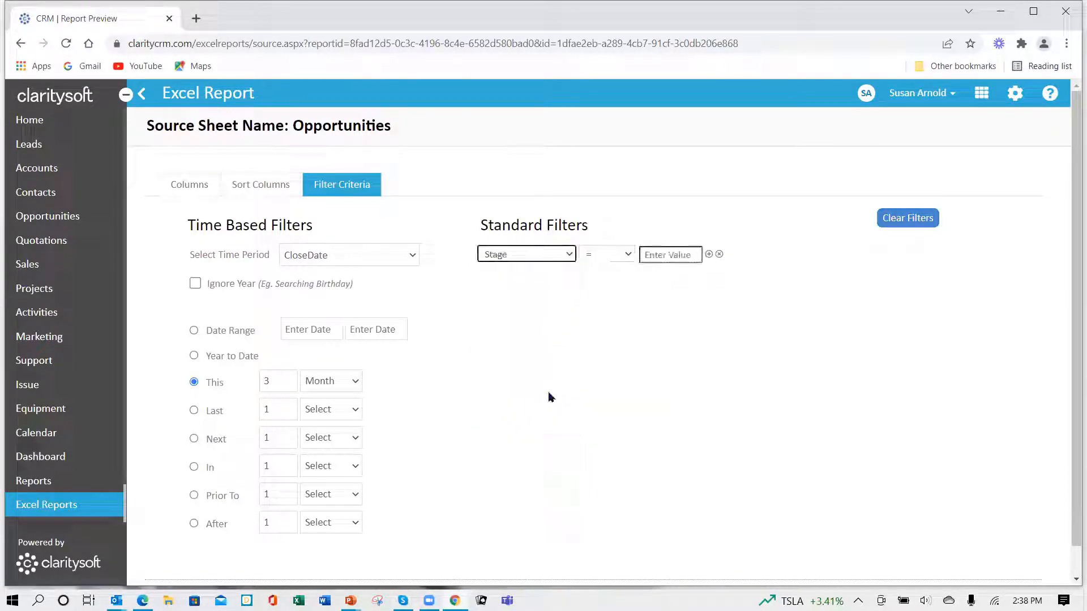
pyautogui.click(629, 254)
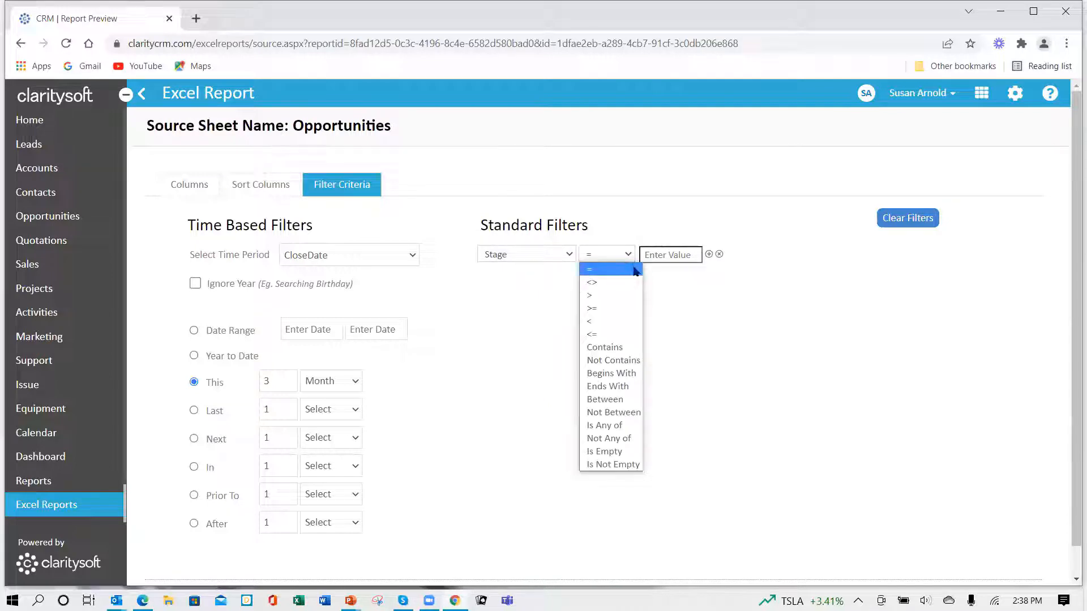
pyautogui.click(625, 345)
pyautogui.click(658, 255)
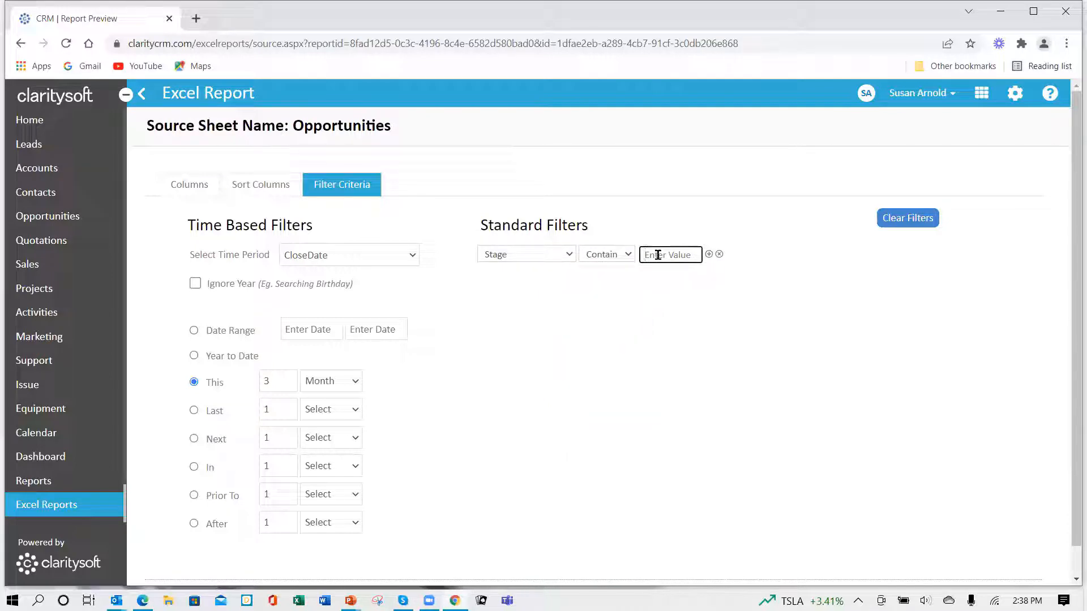
pyautogui.click(628, 256)
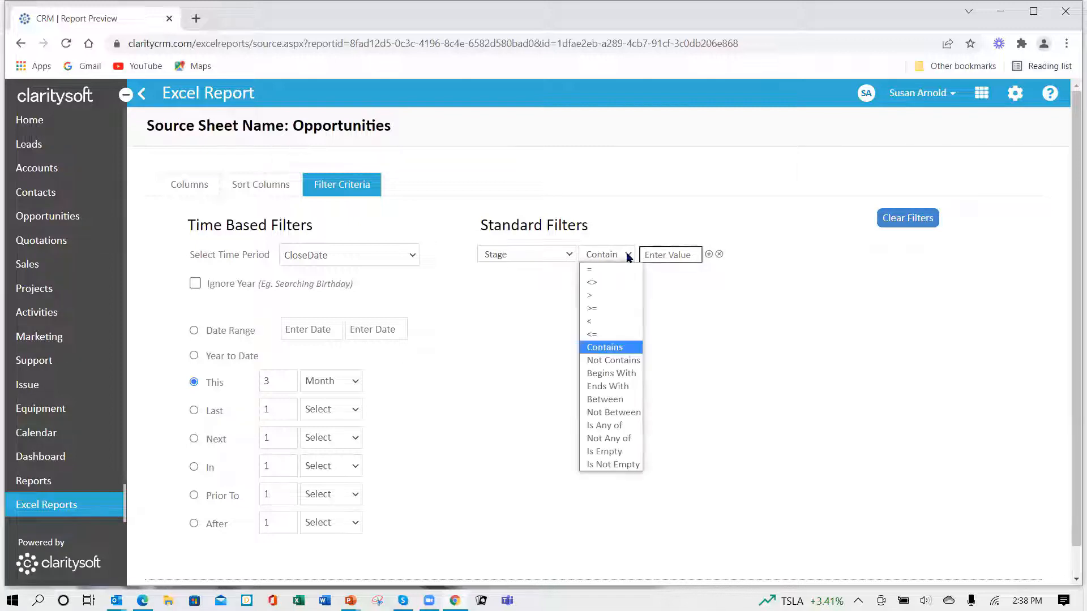
pyautogui.click(605, 367)
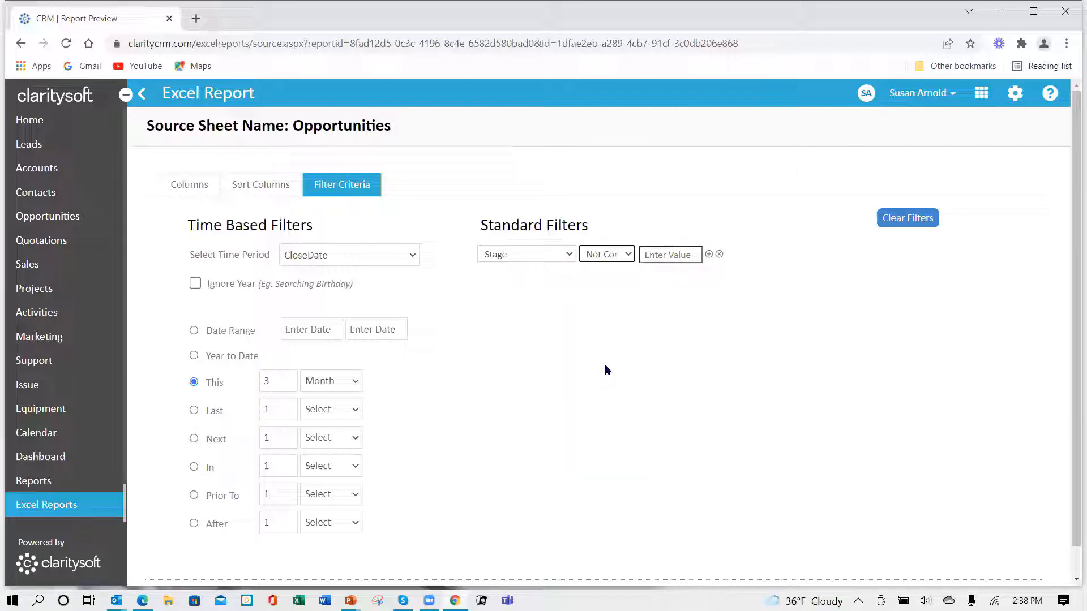
pyautogui.click(627, 259)
pyautogui.click(671, 327)
pyautogui.click(656, 259)
pyautogui.write('won')
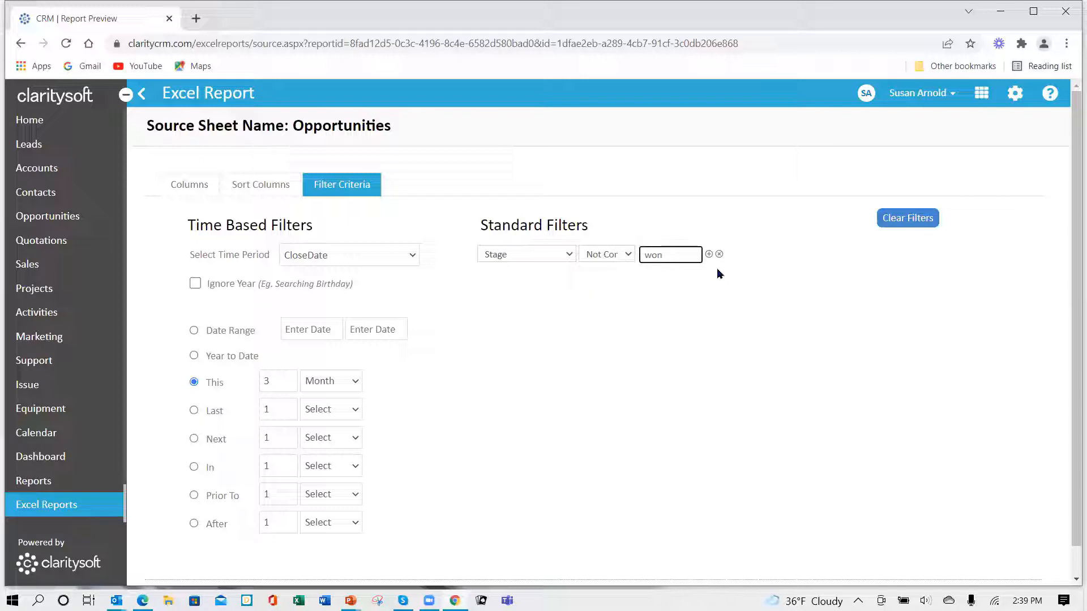
# - Add a second standard filter joined with And, requiring Stage Not Contains "lost"
pyautogui.click(709, 254)
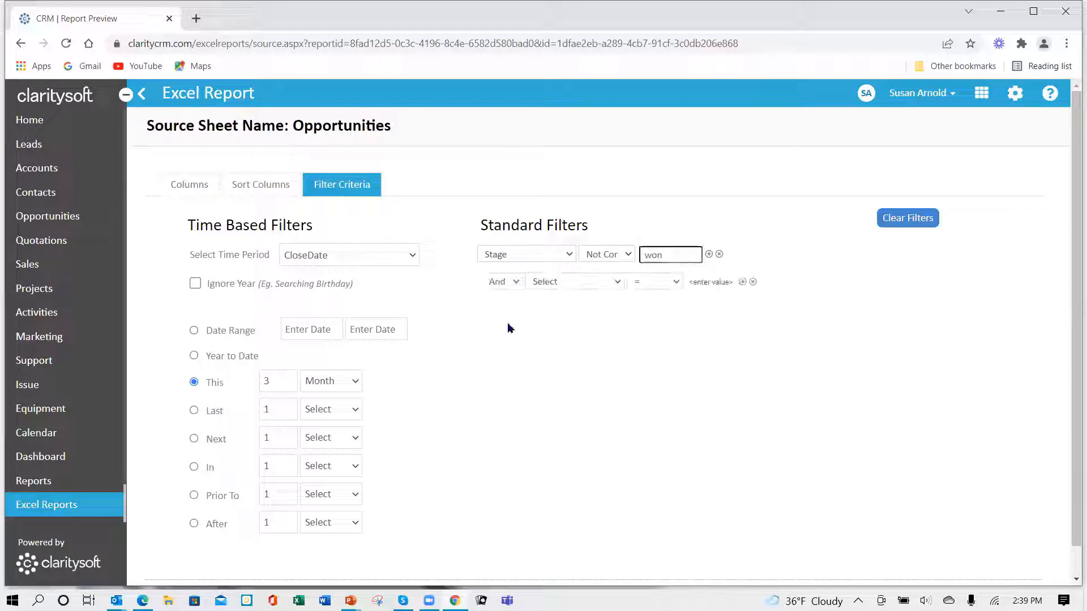
pyautogui.click(619, 283)
pyautogui.scroll(-10, 618, 418)
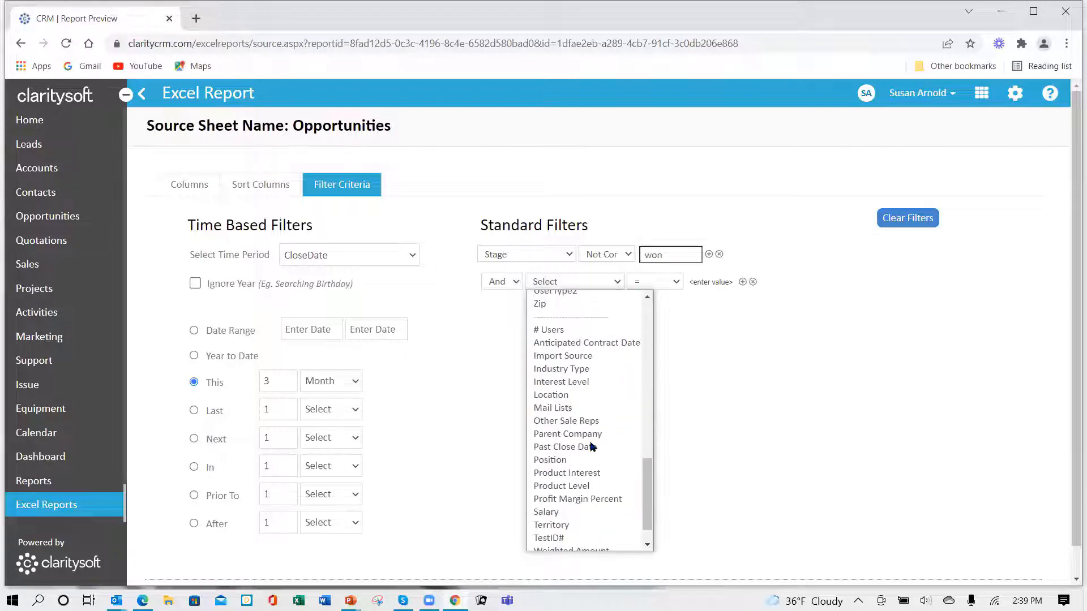
pyautogui.scroll(-1, 577, 482)
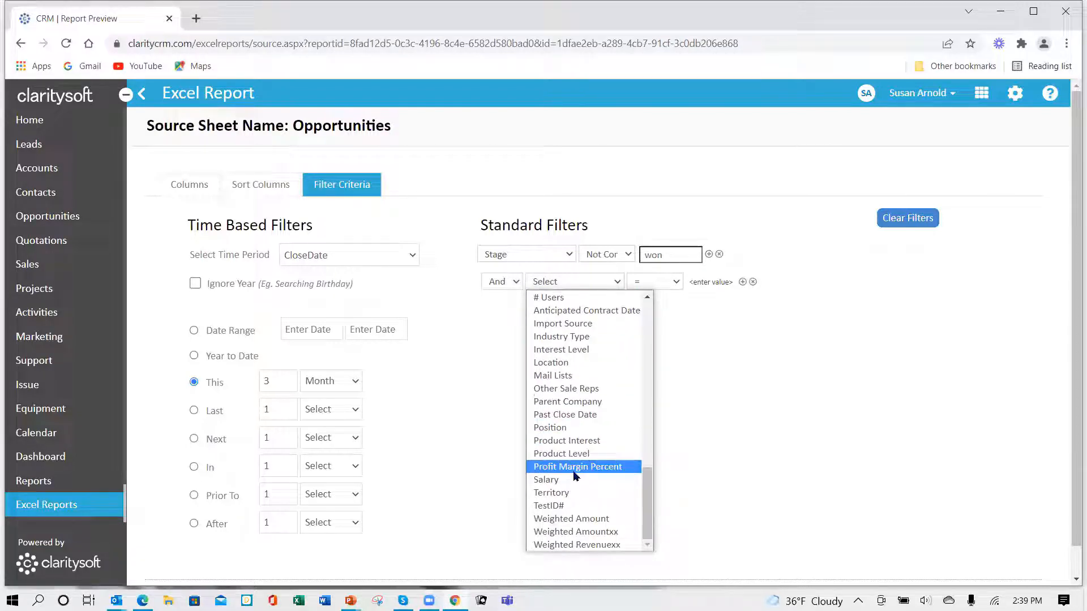
pyautogui.scroll(12, 575, 476)
pyautogui.scroll(-5, 578, 474)
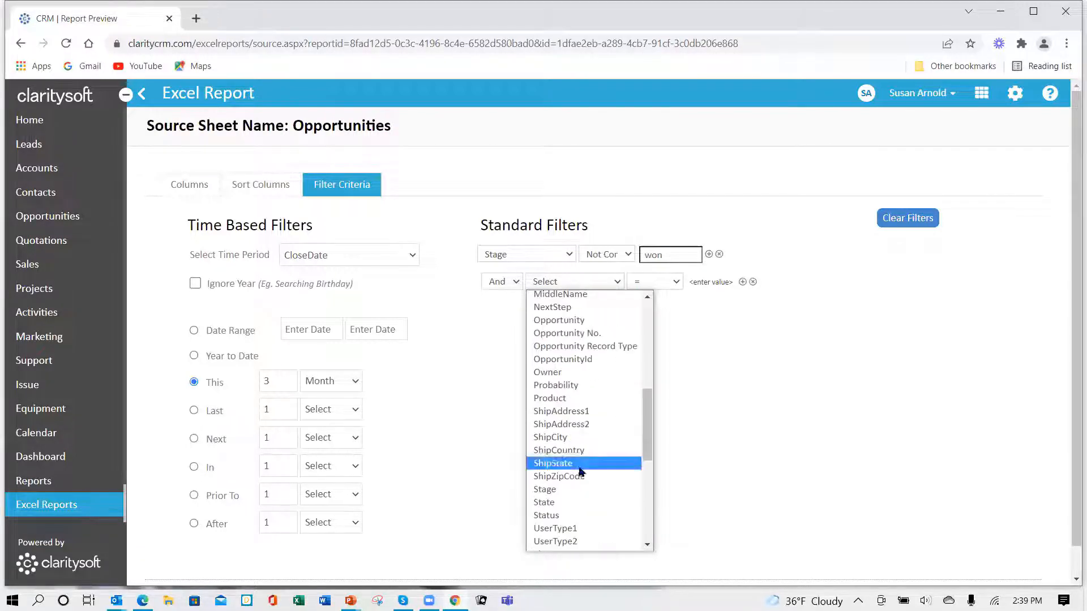
pyautogui.click(579, 490)
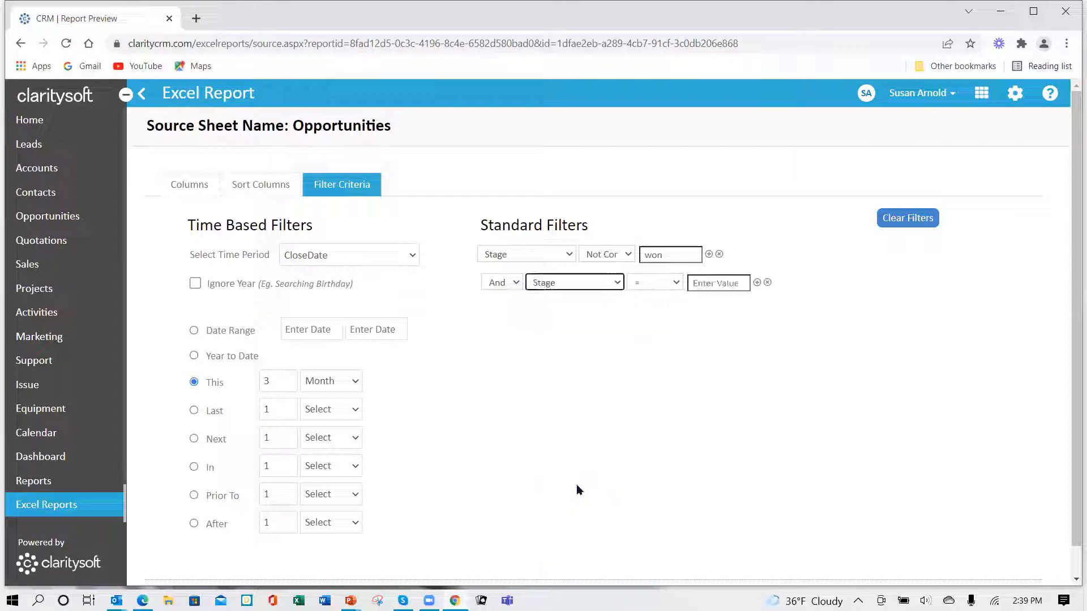
pyautogui.click(676, 287)
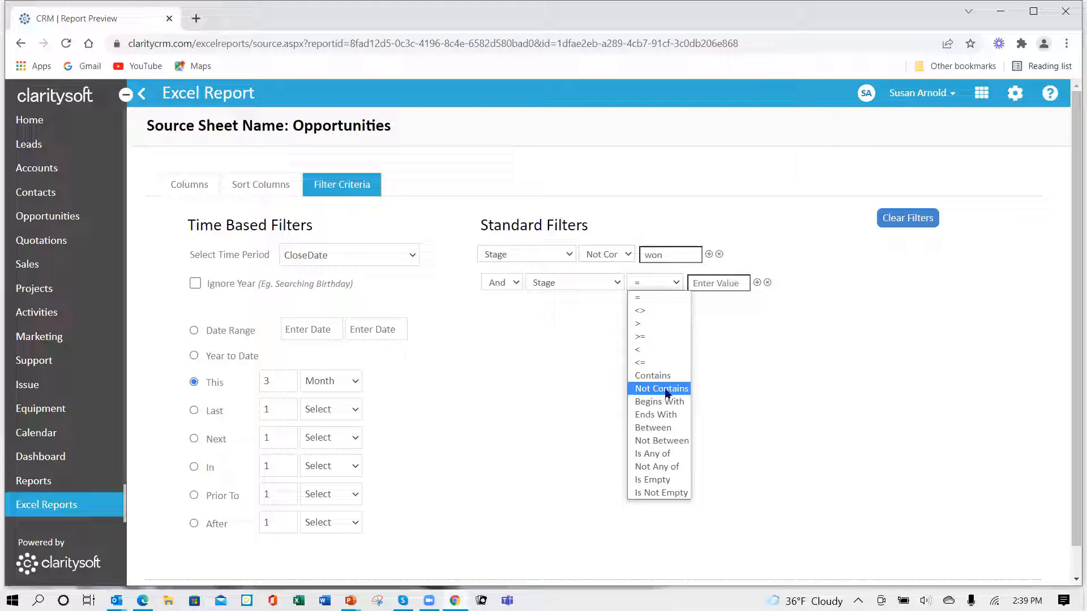
pyautogui.click(667, 390)
pyautogui.click(710, 285)
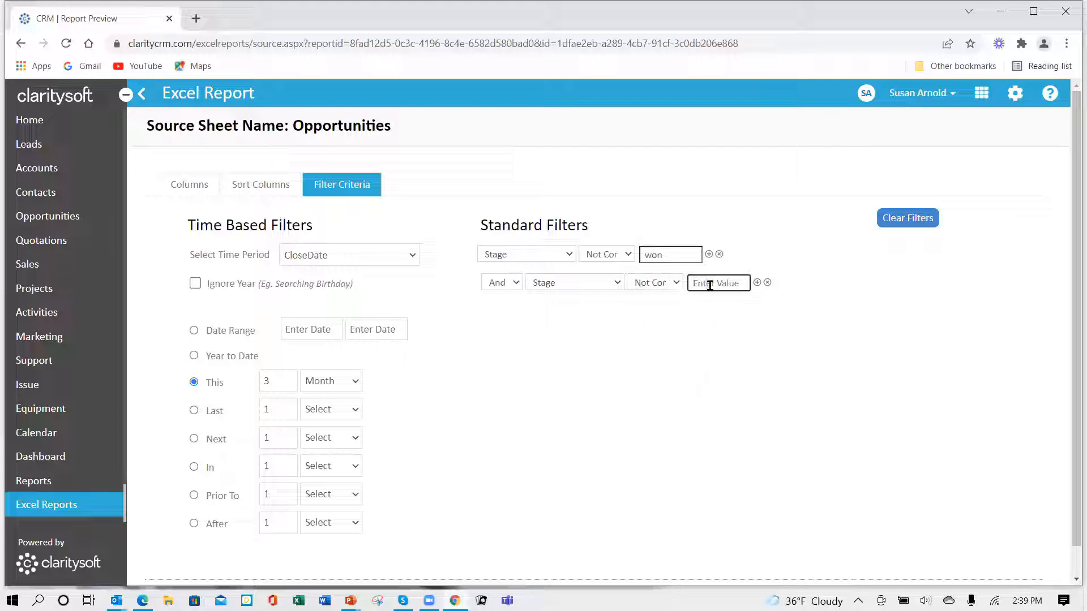
pyautogui.write('lost')
# - Add a third standard filter joined with And, requiring Stage Not Contains "no decision"
pyautogui.click(757, 283)
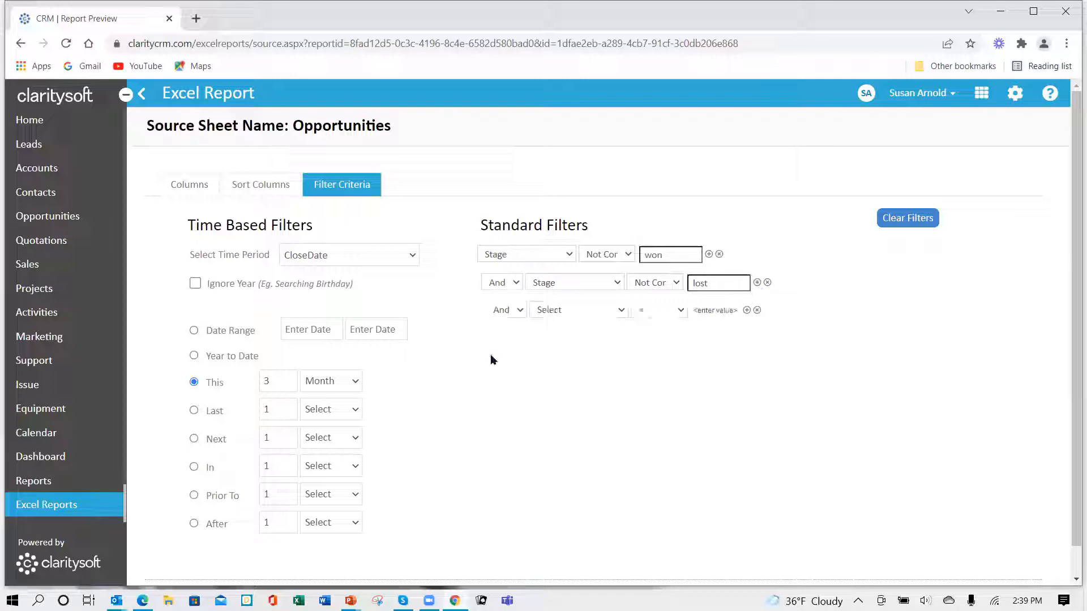
pyautogui.click(623, 312)
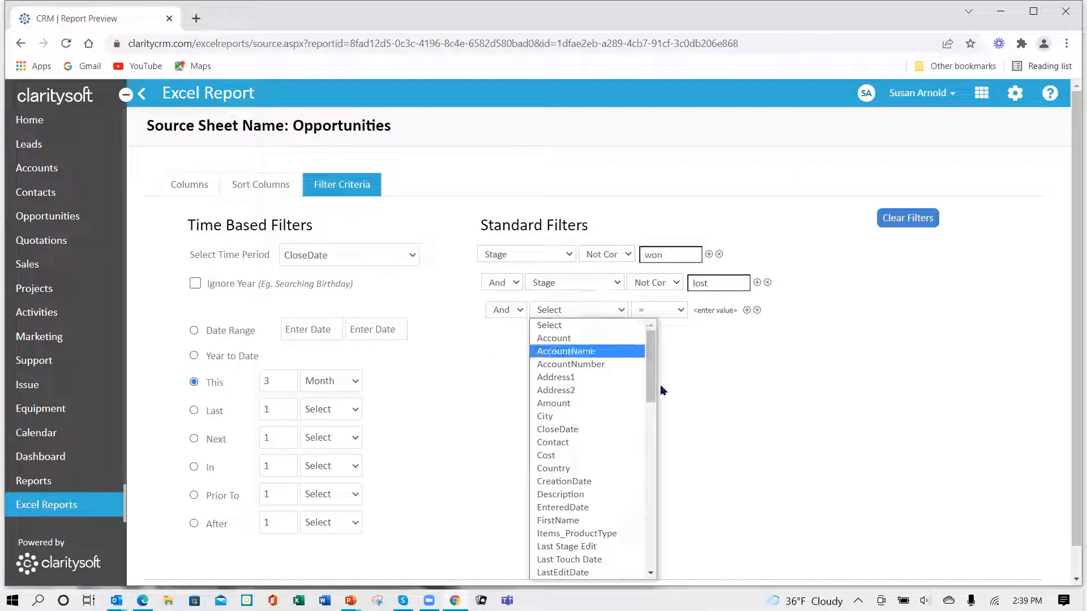
pyautogui.moveTo(653, 389); pyautogui.dragTo(662, 481)
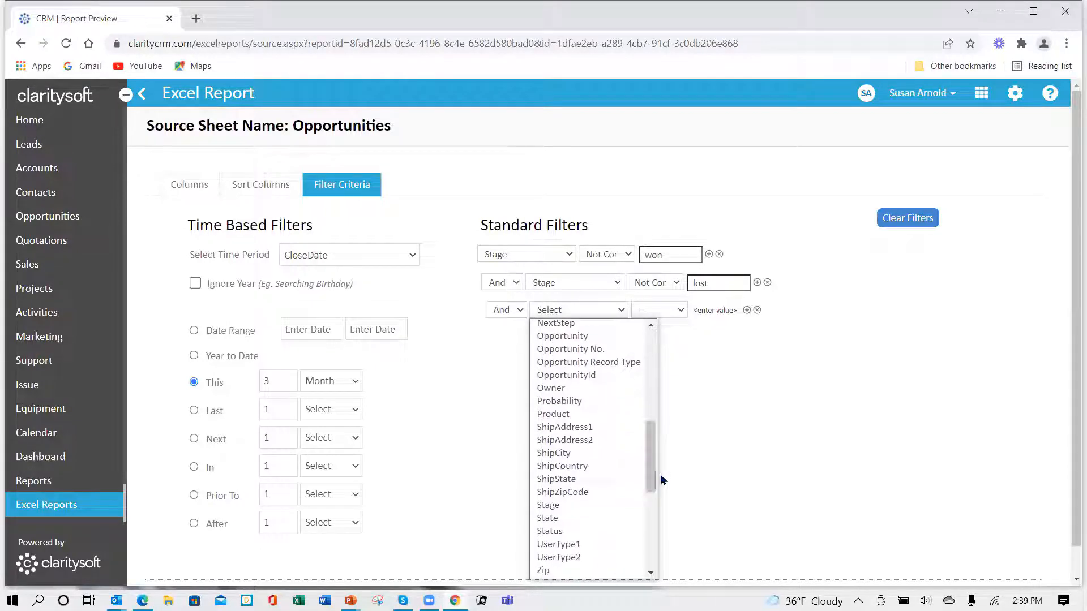
pyautogui.click(556, 506)
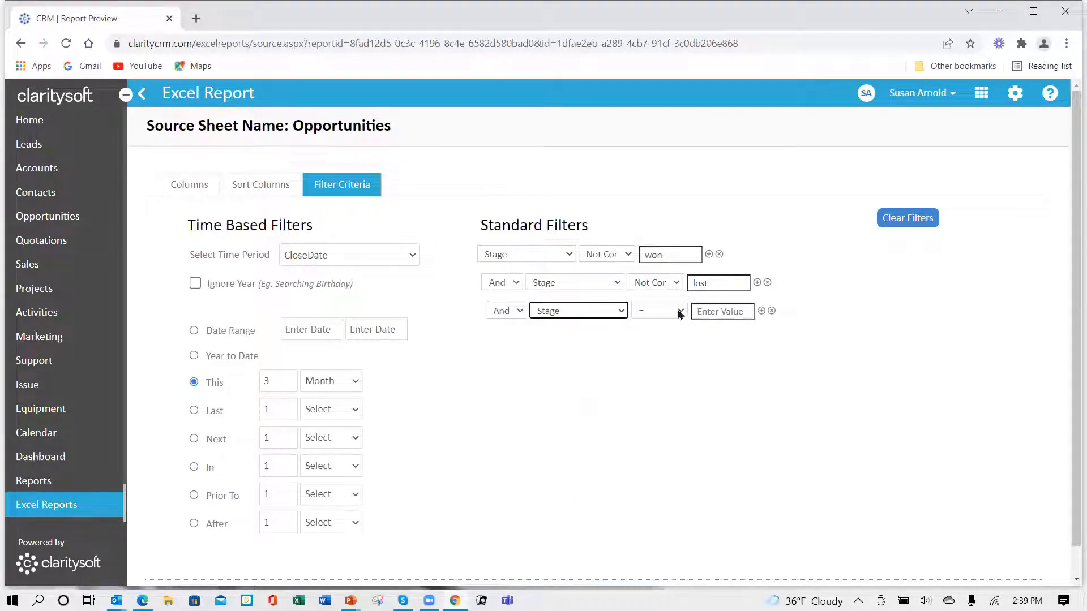
pyautogui.click(679, 313)
pyautogui.click(667, 417)
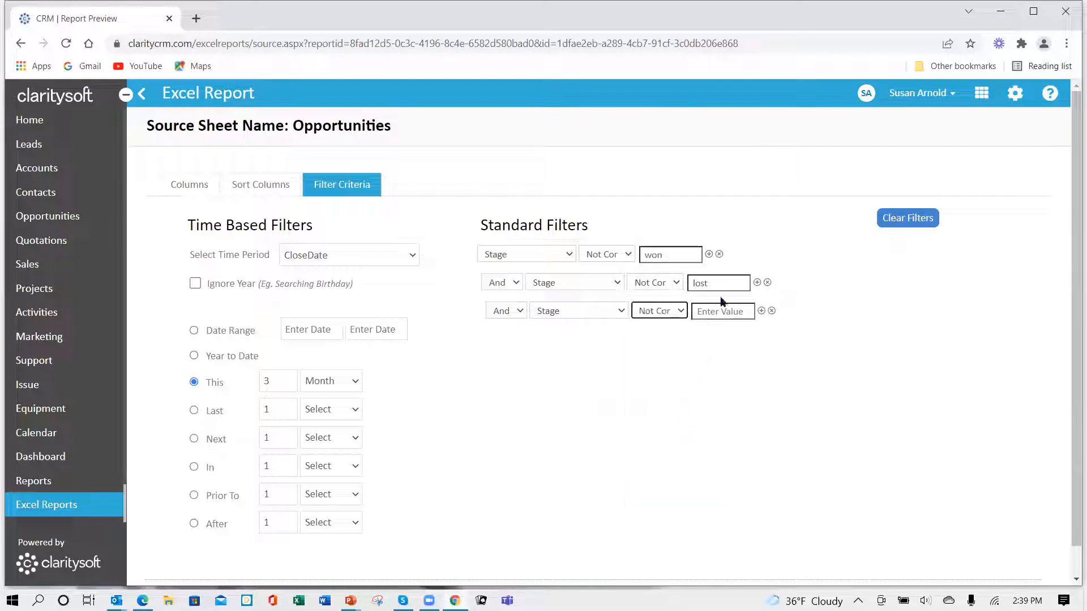
pyautogui.click(719, 311)
pyautogui.write('no decision')
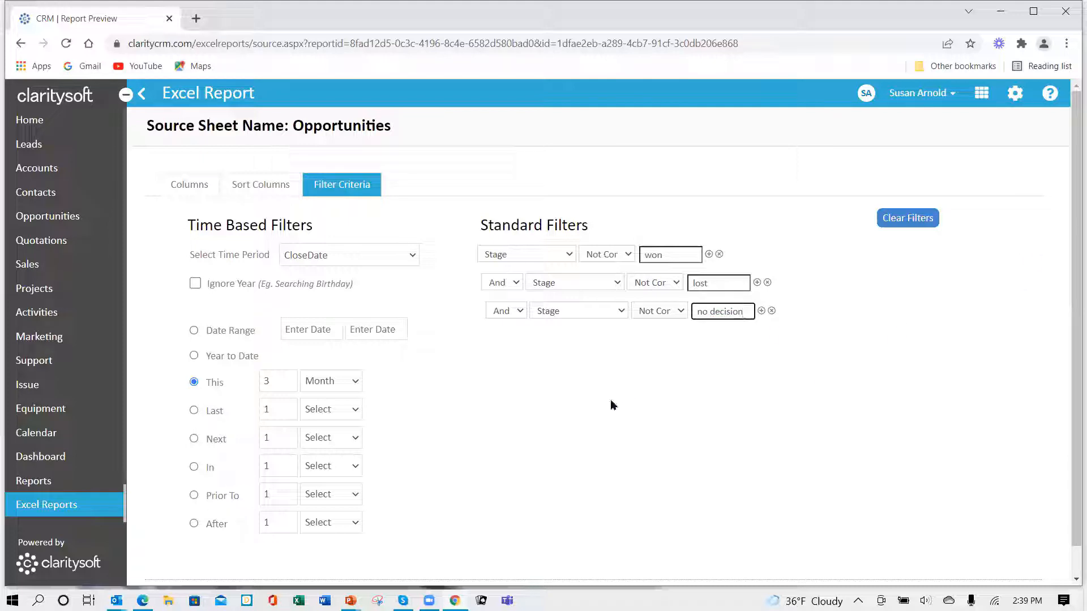
# - Save the Opportunities source sheet with its filters and go back to the list of Excel reports
pyautogui.scroll(-1, 589, 397)
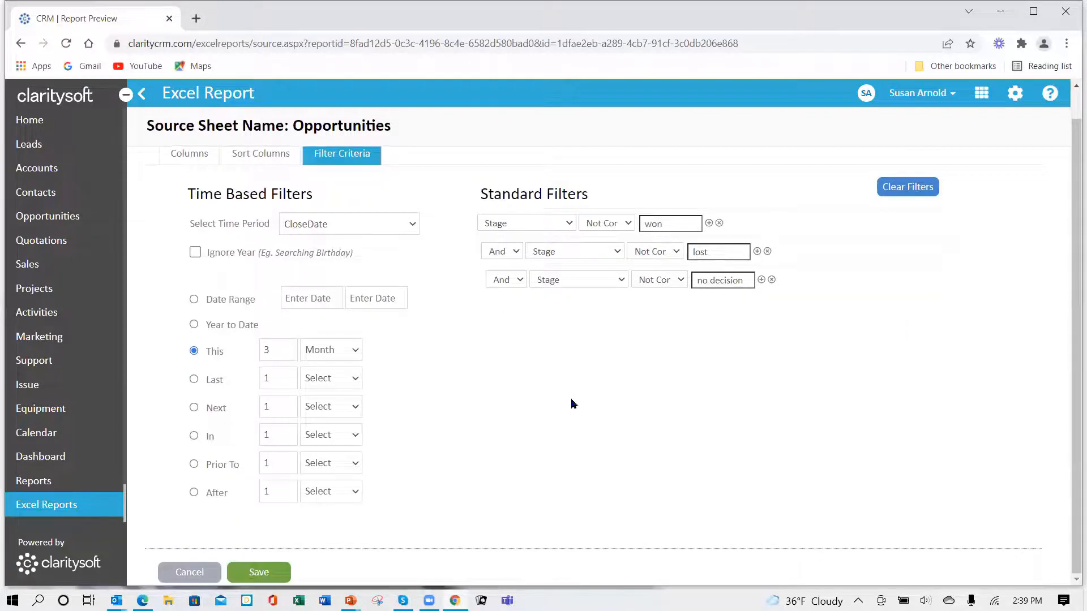
pyautogui.click(252, 574)
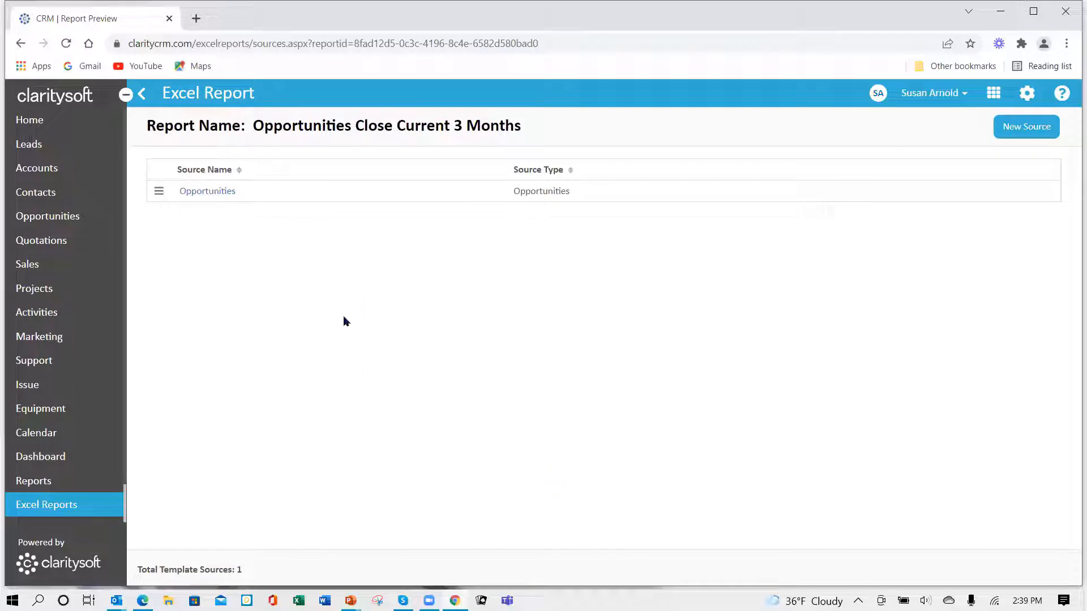
pyautogui.click(144, 98)
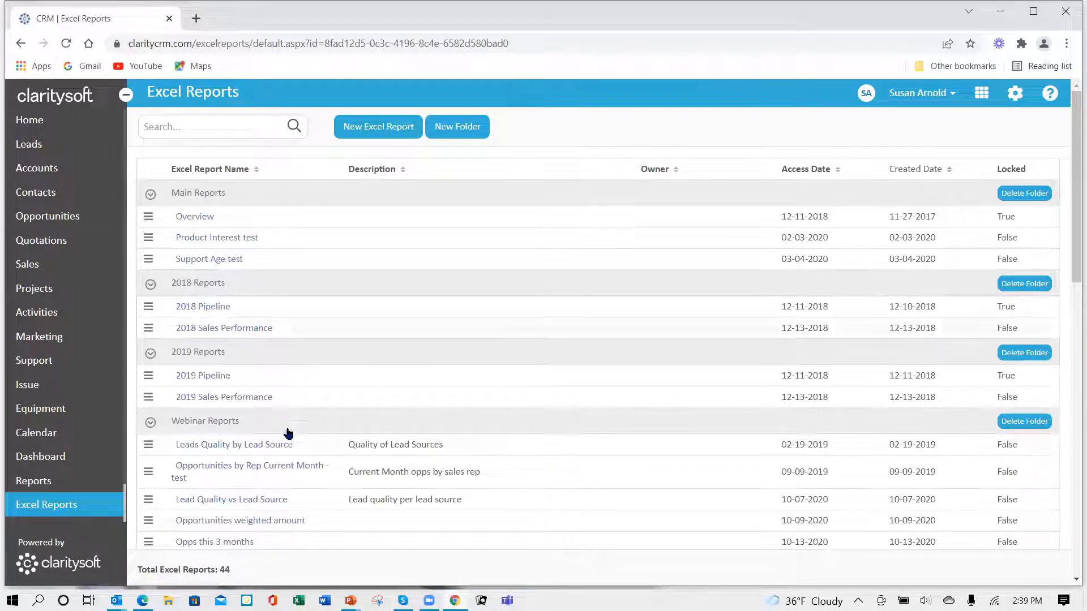
# - Download the template of the Opportunities Close Current 3 Months report
pyautogui.scroll(-4, 277, 451)
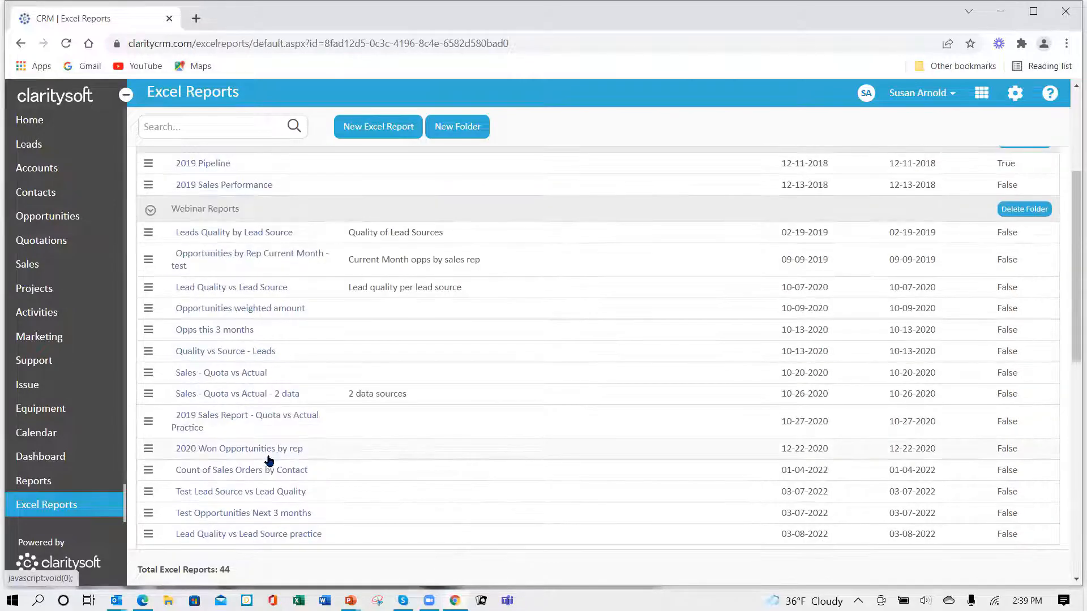
pyautogui.scroll(-6, 270, 460)
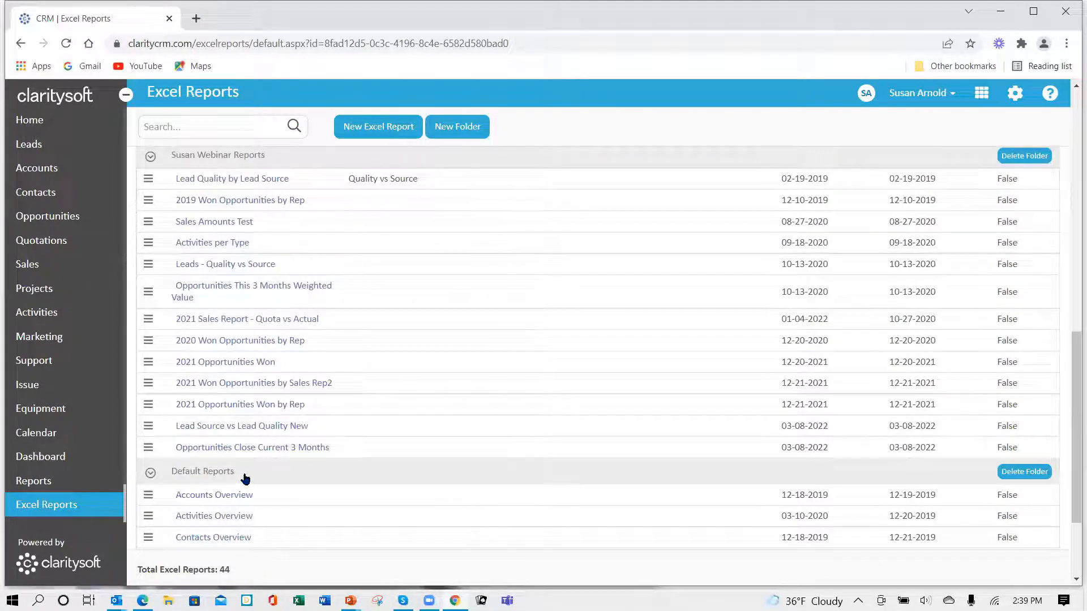
pyautogui.click(149, 448)
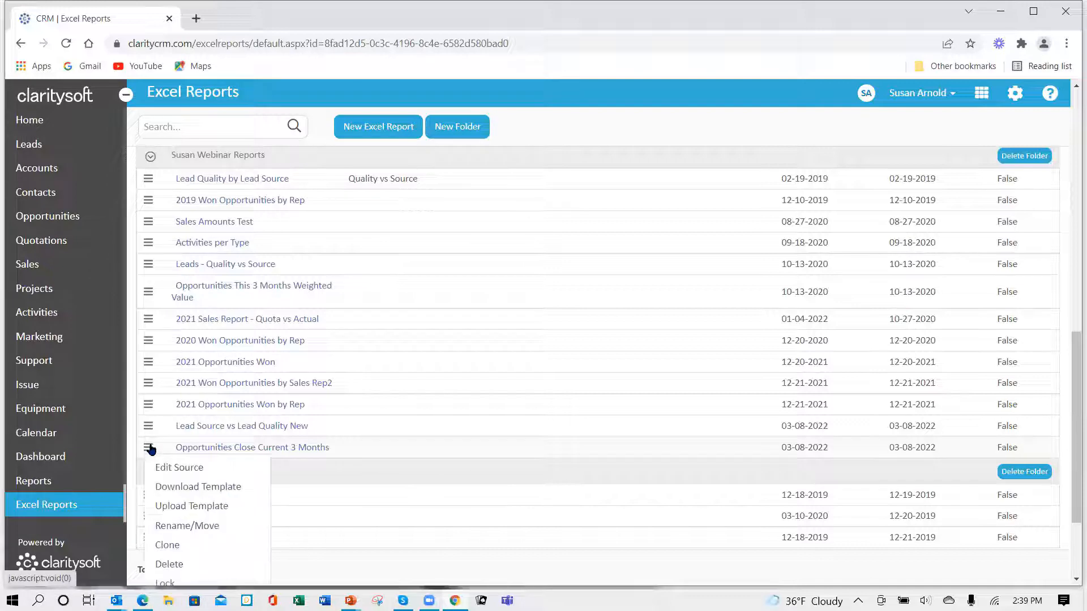
pyautogui.click(215, 488)
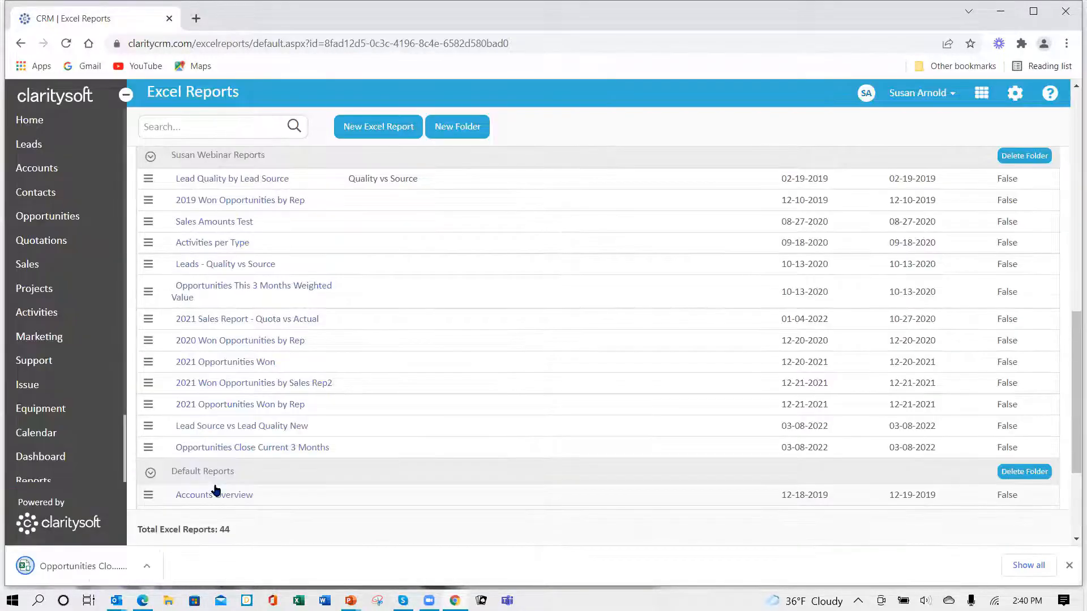
# - Open the downloaded template in Excel, enable its editing and macro content, and display the Opportunities sheet
pyautogui.click(85, 566)
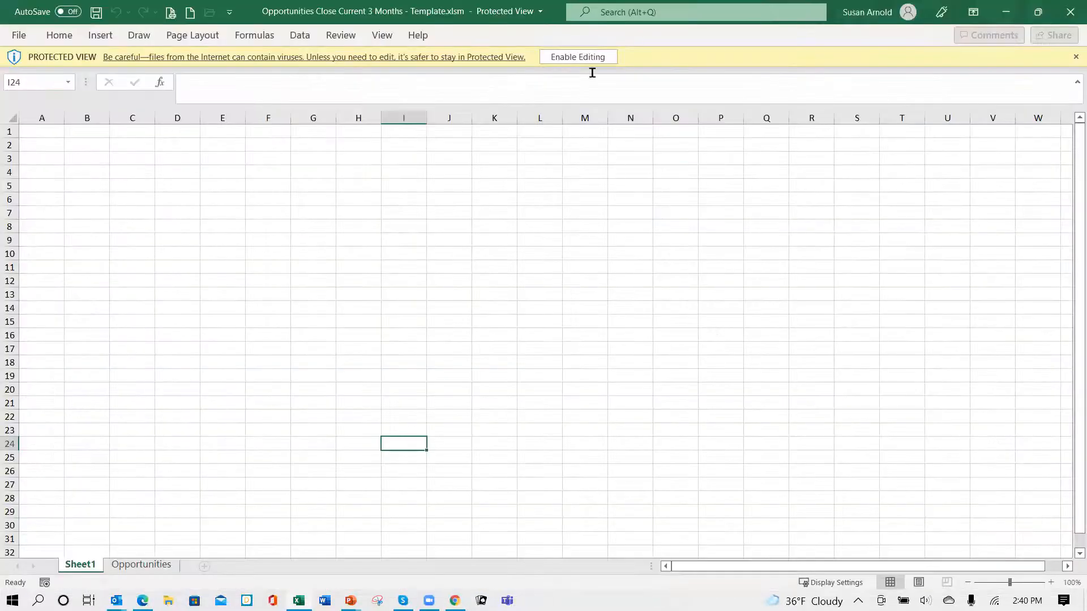
pyautogui.click(574, 57)
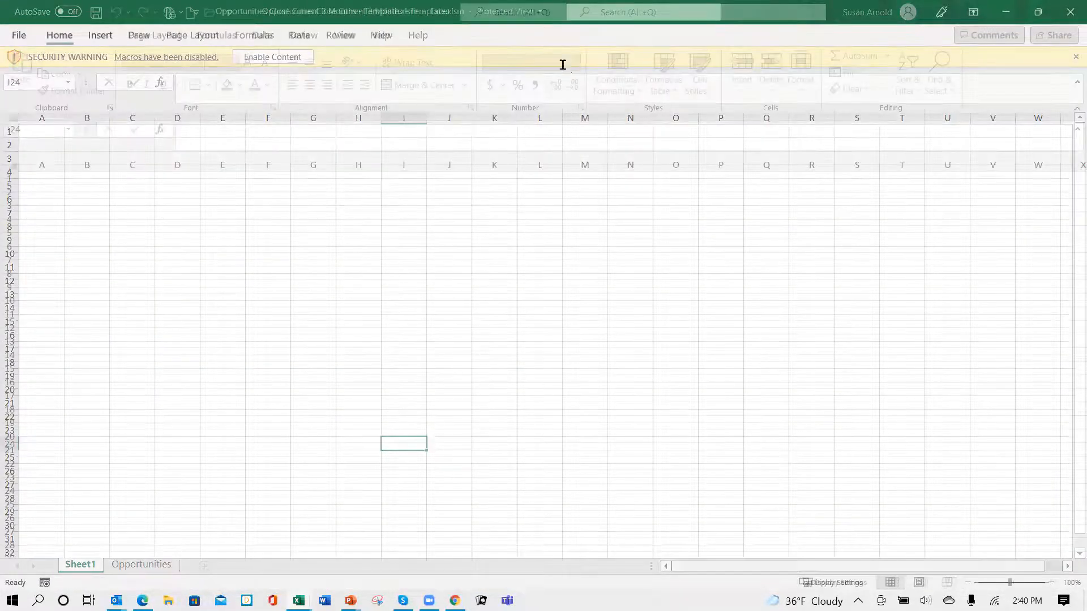
pyautogui.click(271, 124)
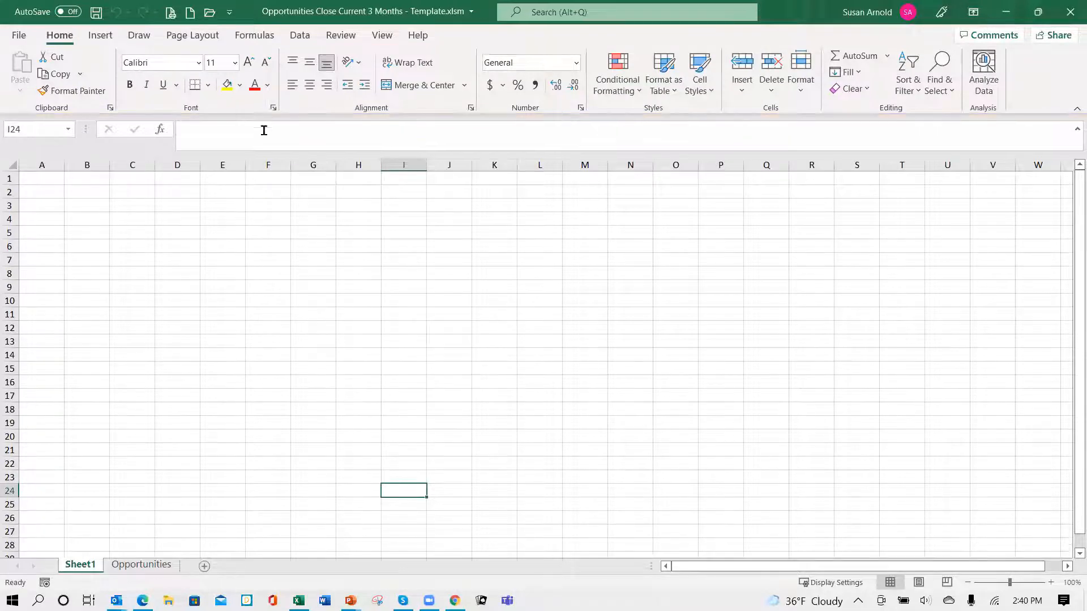
pyautogui.click(154, 568)
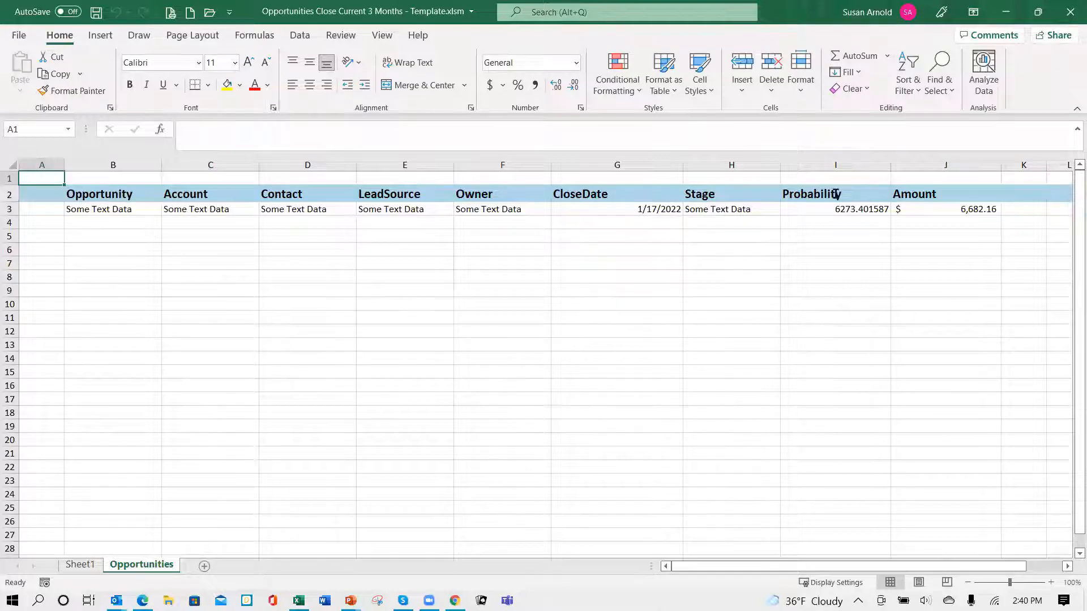
# - Switch to Claritysoft in the browser, run the Opportunities Close Current 3 Months report and open the downloaded workbook
pyautogui.click(999, 12)
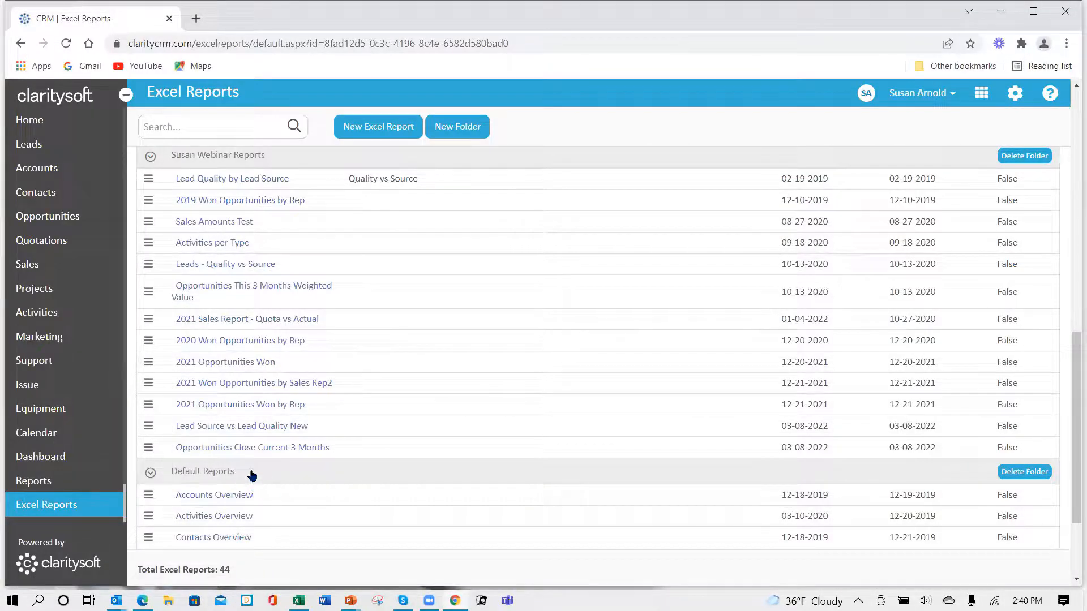
pyautogui.click(246, 453)
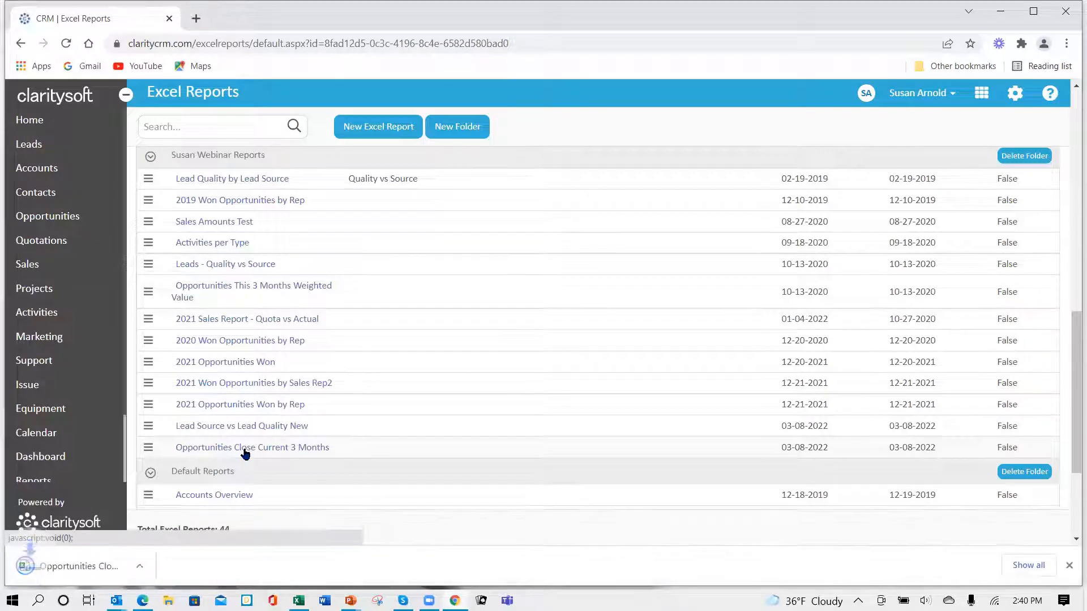
pyautogui.click(90, 573)
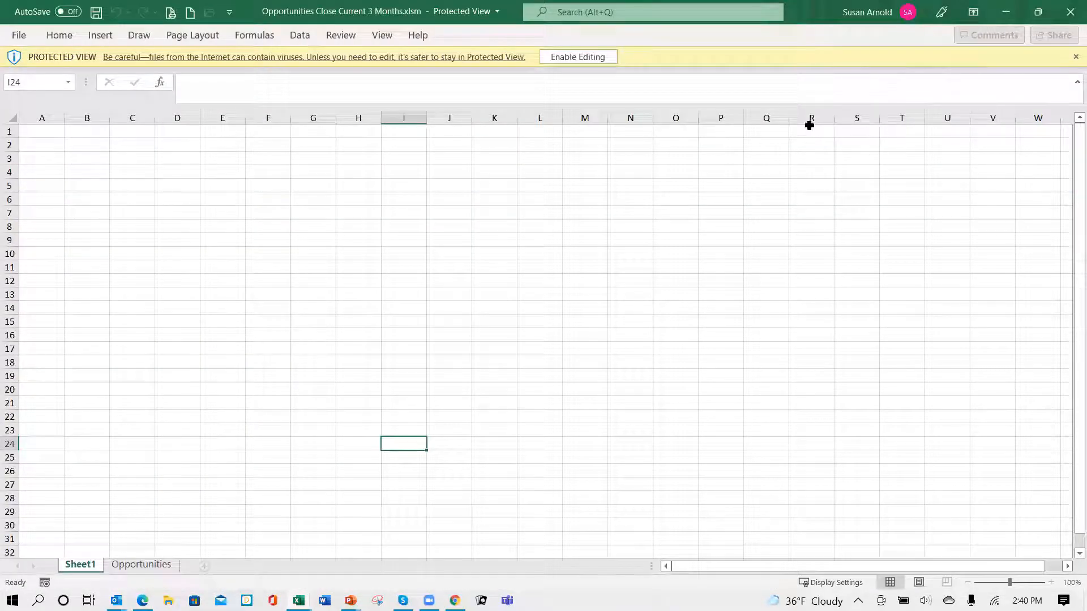
# - Enable editing and macro content in the report workbook and display its Opportunities sheet
pyautogui.click(572, 56)
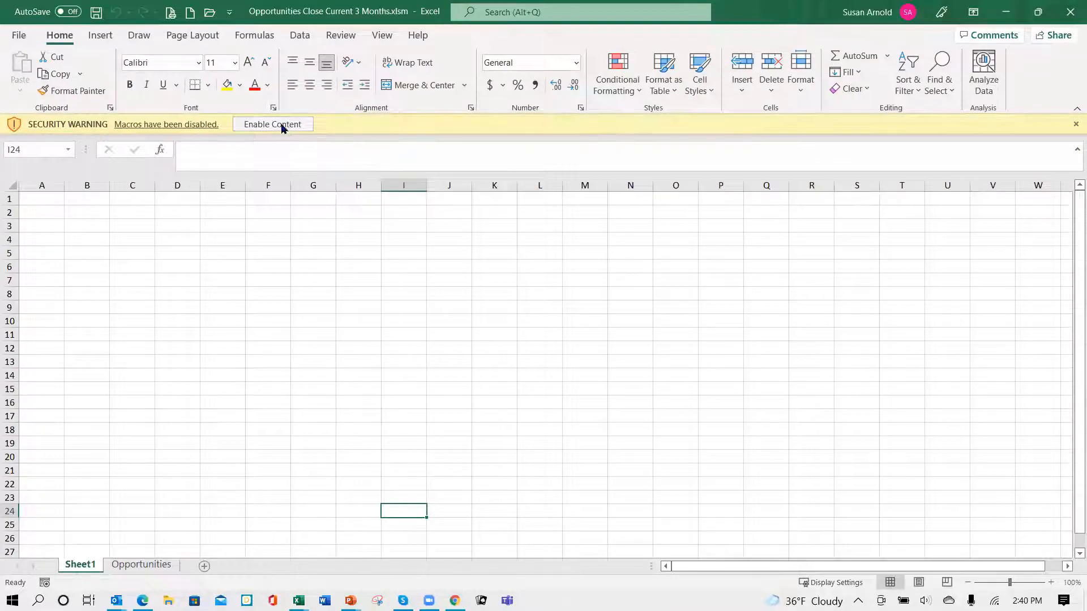
pyautogui.click(281, 125)
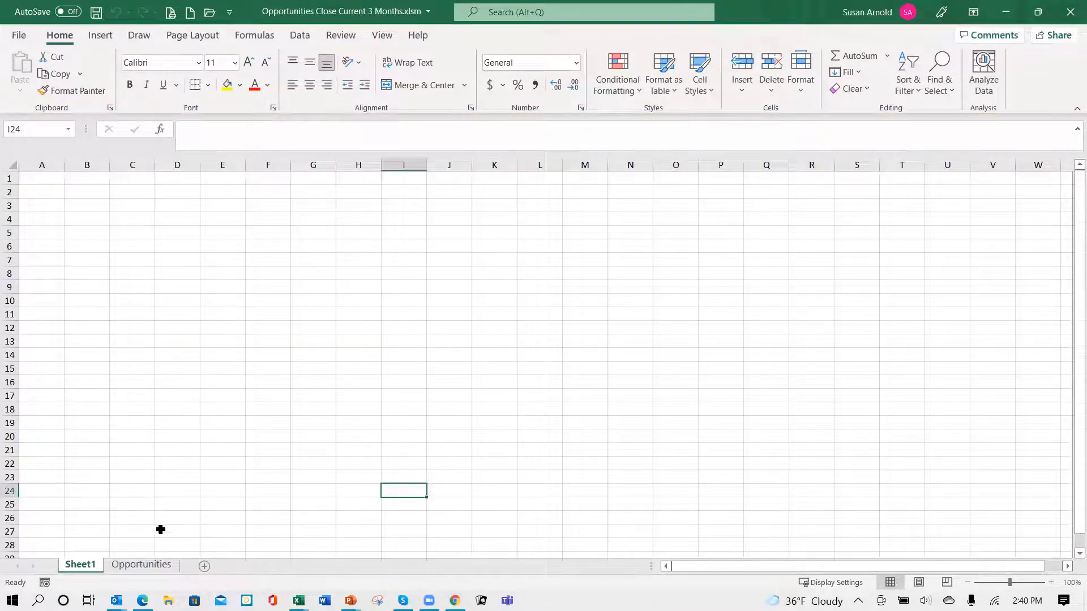
pyautogui.click(142, 565)
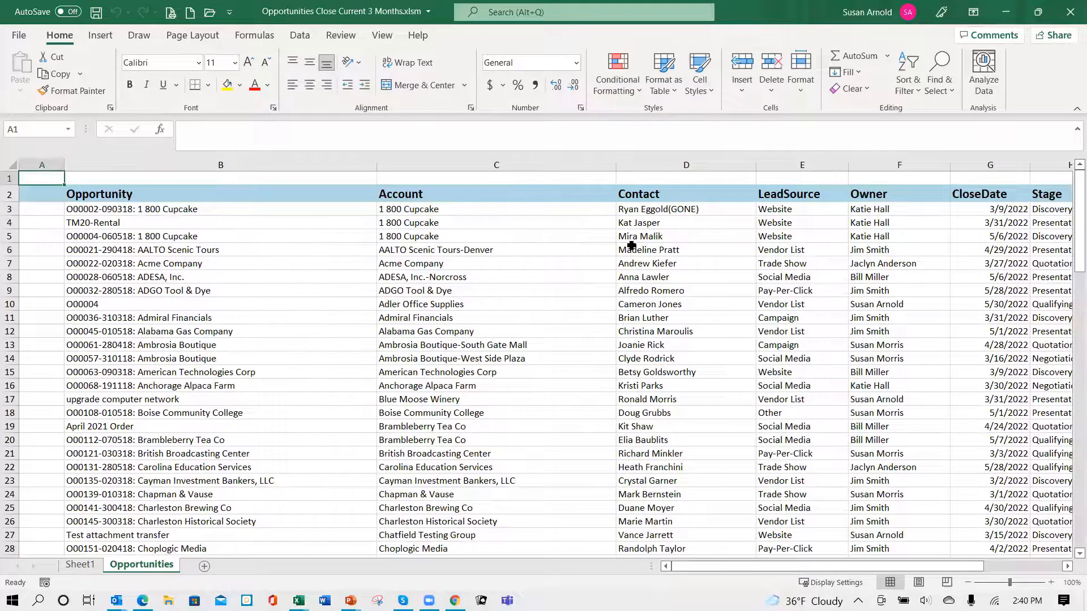
# - Examine the report's opportunity records across all columns and down to the last row, checking stages, close dates and amounts
pyautogui.click(674, 262)
pyautogui.press('Right')
pyautogui.press('Right')
pyautogui.press('Right')
pyautogui.press('Right')
pyautogui.press('Right')
pyautogui.press('Right')
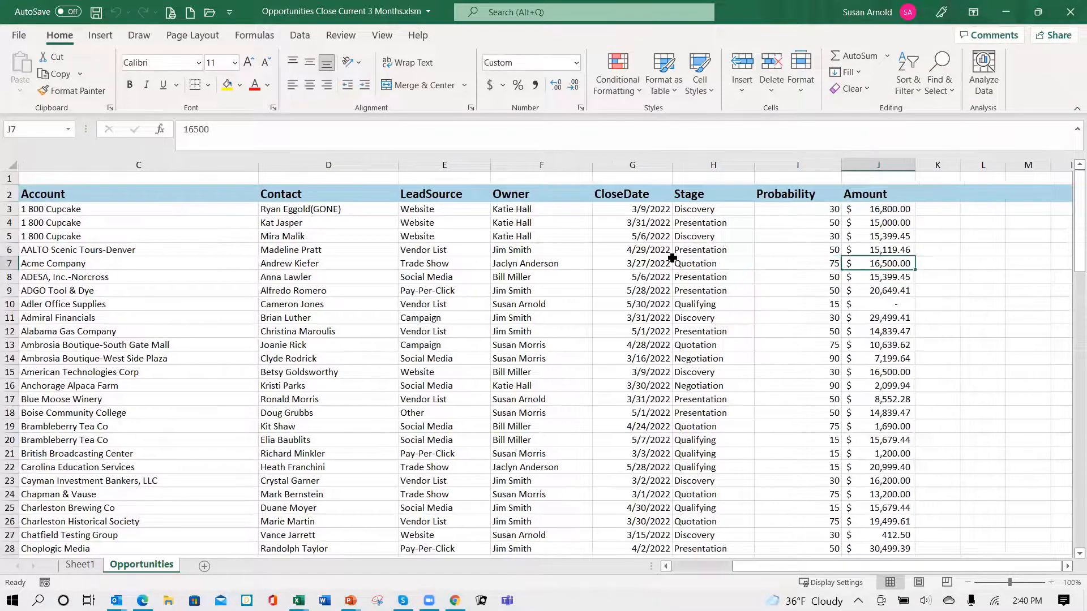
pyautogui.press('Left')
pyautogui.press('Left')
pyautogui.press('Down')
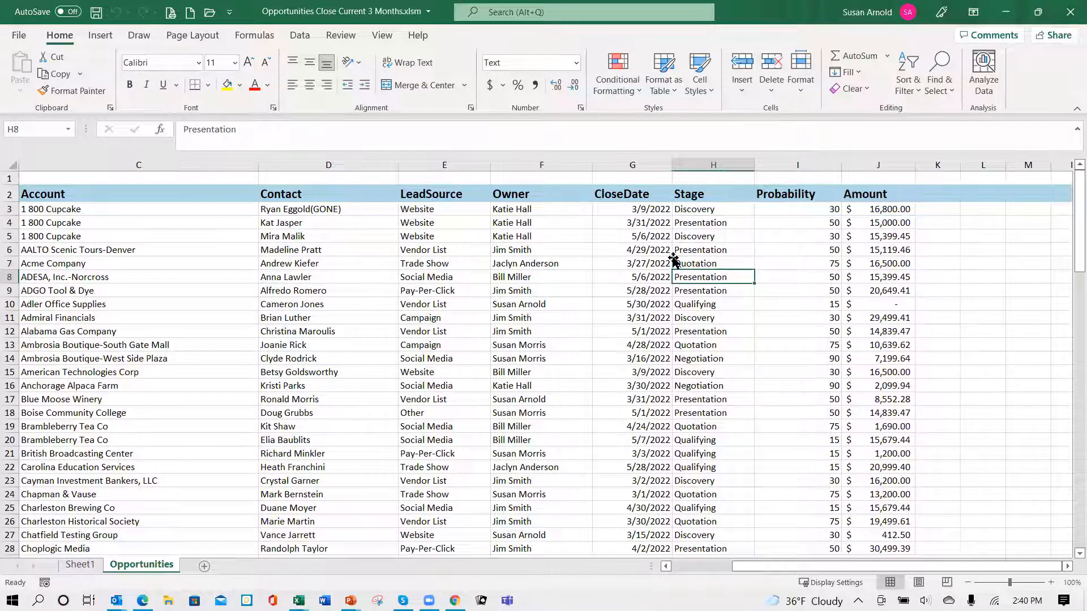
pyautogui.press('Down')
pyautogui.press('Down')
pyautogui.press('Down')
pyautogui.press('Down')
pyautogui.press('Down')
pyautogui.press('Down')
pyautogui.press('Down')
pyautogui.press('Down')
pyautogui.press('Down')
pyautogui.press('Down')
pyautogui.press('Down')
pyautogui.press('Down')
pyautogui.press('Down')
pyautogui.press('Down')
pyautogui.press('Down')
pyautogui.press('Down')
pyautogui.press('Down')
pyautogui.press('Down')
pyautogui.press('Down')
pyautogui.press('Down')
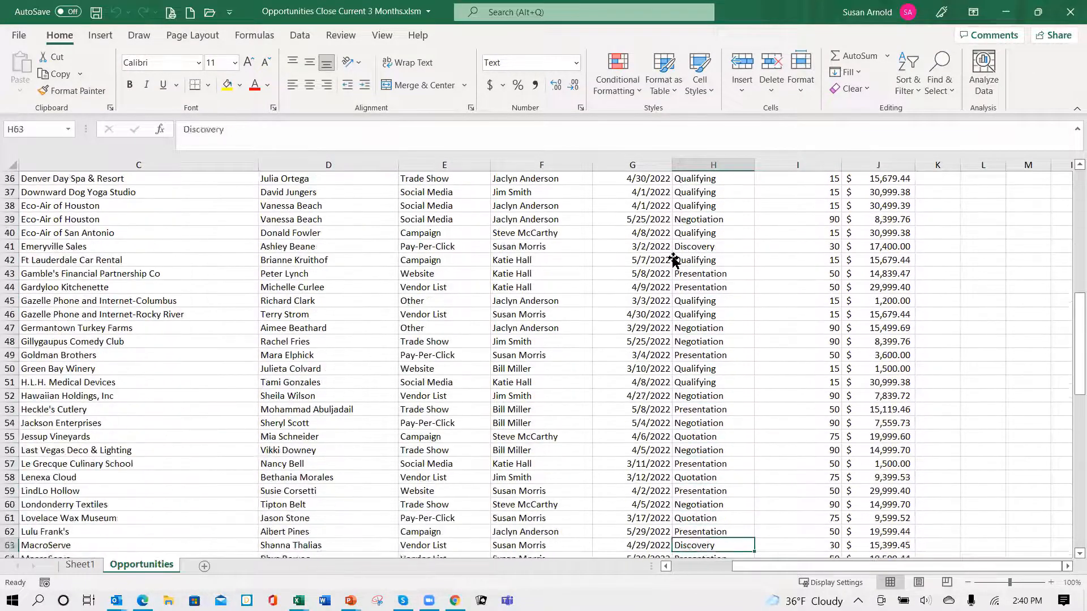
pyautogui.press('Down')
pyautogui.press('Down')
pyautogui.press('Down')
pyautogui.press('Down')
pyautogui.press('Down')
pyautogui.press('Down')
pyautogui.press('Down')
pyautogui.press('Down')
pyautogui.press('Down')
pyautogui.press('Down')
pyautogui.press('Down')
pyautogui.press('Down')
pyautogui.press('Down')
pyautogui.press('Down')
pyautogui.press('Down')
pyautogui.press('Down')
pyautogui.press('Down')
pyautogui.press('Down')
pyautogui.press('Down')
pyautogui.press('Down')
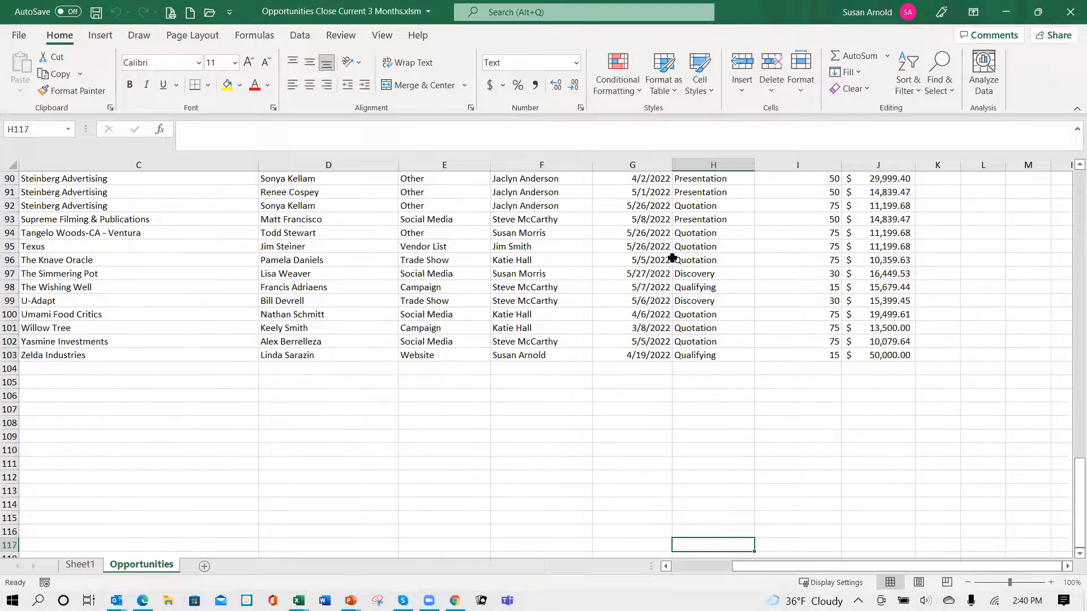
pyautogui.press('Up')
pyautogui.press('Up')
pyautogui.press('Up')
pyautogui.press('Up')
pyautogui.press('Up')
pyautogui.press('Up')
pyautogui.press('Up')
pyautogui.press('Up')
pyautogui.press('Up')
pyautogui.press('Up')
pyautogui.press('Up')
pyautogui.press('Up')
pyautogui.press('Up')
pyautogui.press('Up')
pyautogui.press('Up')
pyautogui.press('Up')
pyautogui.press('Up')
pyautogui.press('Up')
pyautogui.press('Up')
pyautogui.press('Up')
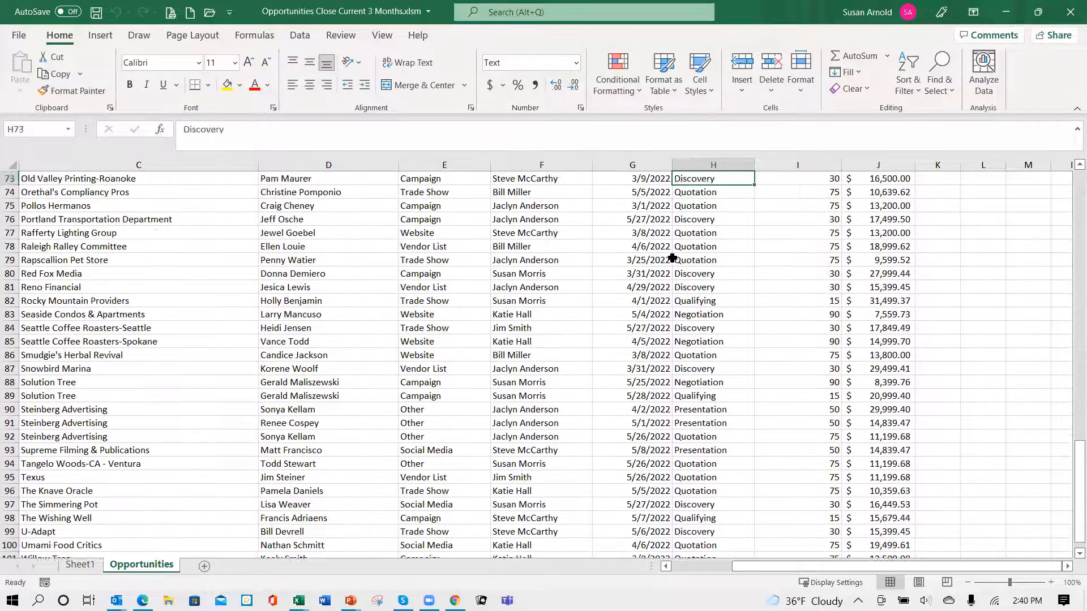
pyautogui.press('Up')
pyautogui.press('Up')
pyautogui.press('Up')
pyautogui.press('Up')
pyautogui.press('Up')
pyautogui.press('Up')
pyautogui.press('Up')
pyautogui.press('Up')
pyautogui.press('Up')
pyautogui.press('Up')
pyautogui.press('Up')
pyautogui.press('Up')
pyautogui.press('Up')
pyautogui.press('Up')
pyautogui.press('Up')
pyautogui.press('Up')
pyautogui.press('Up')
pyautogui.press('Up')
pyautogui.press('Up')
pyautogui.press('Up')
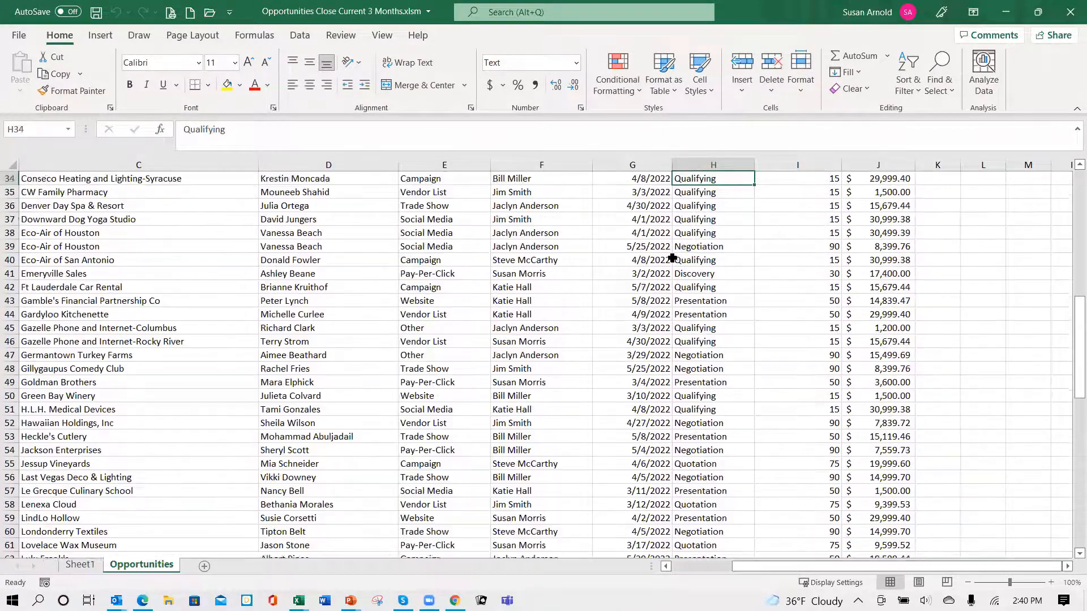
pyautogui.press('Up')
pyautogui.press('Up')
pyautogui.press('Up')
pyautogui.press('Up')
pyautogui.press('Up')
pyautogui.press('Up')
pyautogui.press('Up')
pyautogui.press('Up')
pyautogui.press('Up')
pyautogui.press('Up')
pyautogui.press('Up')
pyautogui.press('Up')
pyautogui.press('Up')
pyautogui.press('Up')
pyautogui.press('Up')
pyautogui.press('Up')
pyautogui.press('Up')
pyautogui.press('Up')
pyautogui.press('Up')
pyautogui.press('Up')
pyautogui.press('Down')
pyautogui.press('Down')
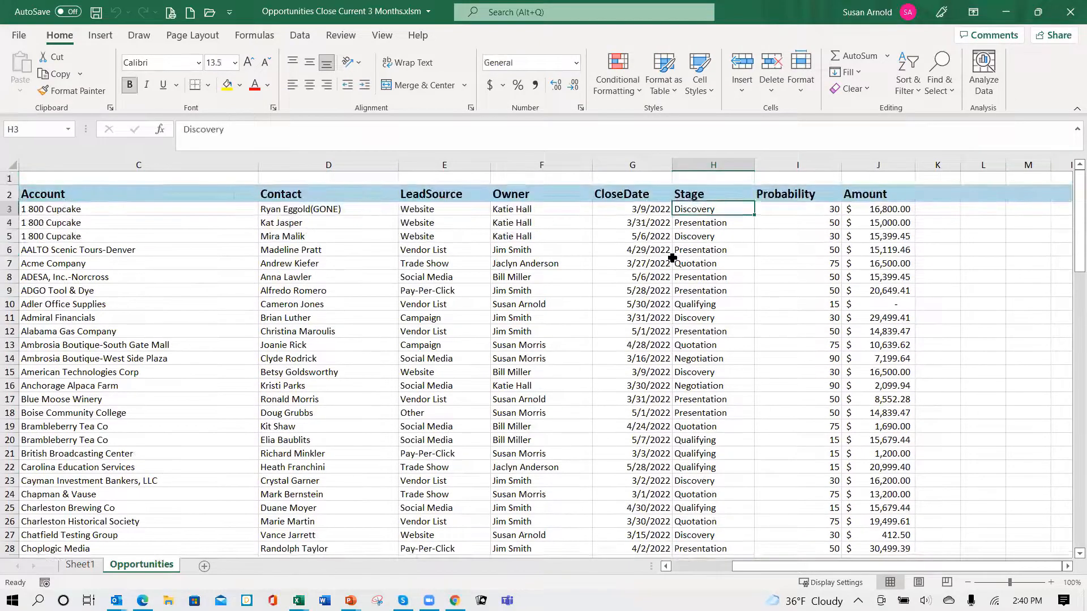
# - Copy all opportunity records below the header row, cells B3 to J103, from the report workbook
pyautogui.press('Left')
pyautogui.press('Left')
pyautogui.press('Left')
pyautogui.press('Left')
pyautogui.press('Left')
pyautogui.press('Left')
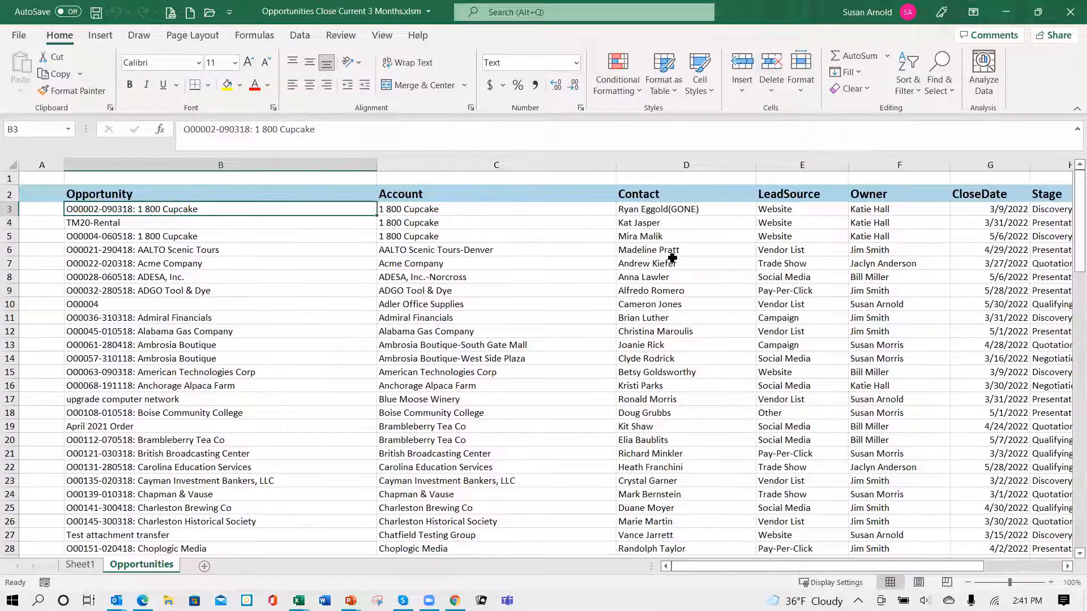
pyautogui.hotkey('shift', 'Right')
pyautogui.hotkey('shift', 'Right')
pyautogui.hotkey('shift', 'Right')
pyautogui.hotkey('shift', 'Right')
pyautogui.hotkey('shift', 'Right')
pyautogui.hotkey('shift', 'Right')
pyautogui.hotkey('shift', 'Right')
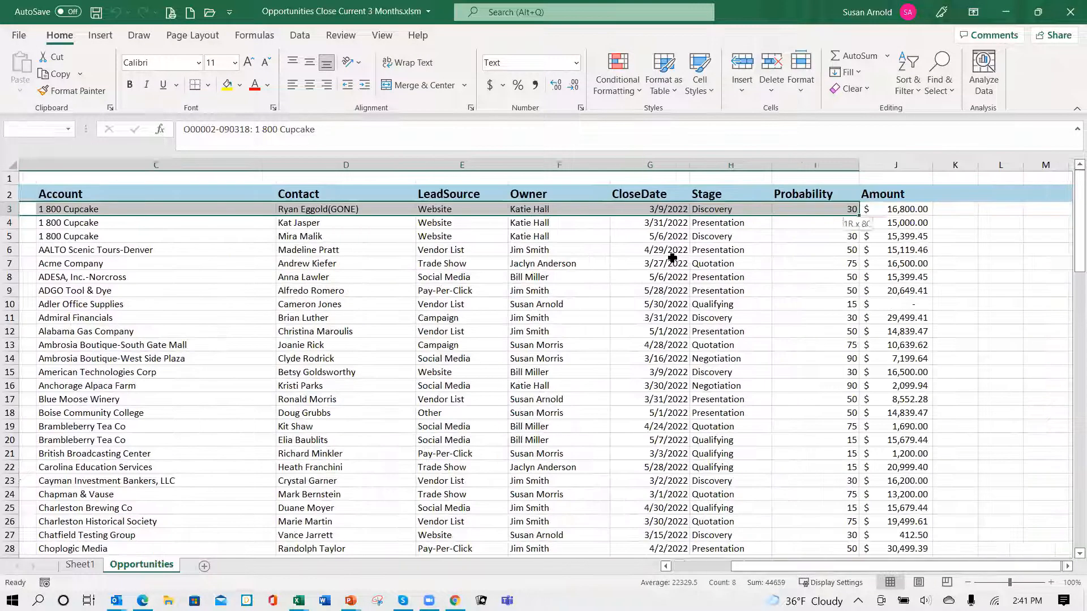
pyautogui.hotkey('shift', 'Right')
pyautogui.hotkey('shift', 'Down')
pyautogui.hotkey('shift', 'Down')
pyautogui.hotkey('shift', 'Down')
pyautogui.hotkey('shift', 'Down')
pyautogui.hotkey('shift', 'Down')
pyautogui.hotkey('shift', 'Down')
pyautogui.hotkey('shift', 'Down')
pyautogui.hotkey('shift', 'Down')
pyautogui.hotkey('shift', 'Down')
pyautogui.hotkey('shift', 'Down')
pyautogui.hotkey('shift', 'Down')
pyautogui.hotkey('shift', 'Down')
pyautogui.hotkey('shift', 'Down')
pyautogui.hotkey('shift', 'Down')
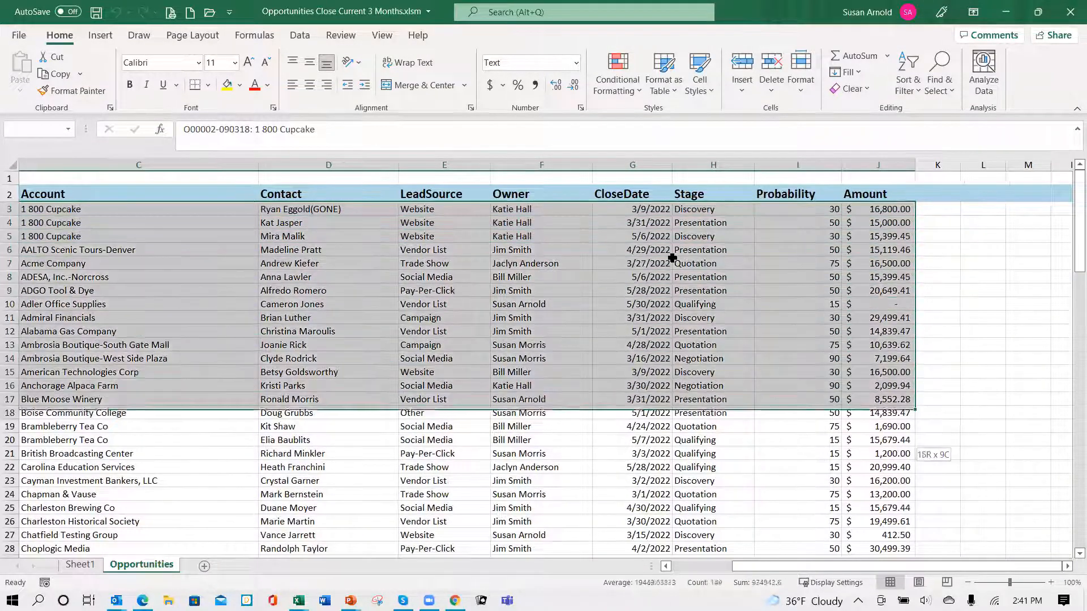
pyautogui.hotkey('shift', 'Down')
pyautogui.hotkey('shift', 'Down')
pyautogui.hotkey('shift', 'Down')
pyautogui.hotkey('shift', 'Down')
pyautogui.hotkey('shift', 'Down')
pyautogui.hotkey('shift', 'Down')
pyautogui.hotkey('shift', 'Down')
pyautogui.hotkey('shift', 'Down')
pyautogui.hotkey('shift', 'Down')
pyautogui.hotkey('shift', 'Down')
pyautogui.hotkey('shift', 'Down')
pyautogui.hotkey('shift', 'Down')
pyautogui.hotkey('shift', 'Down')
pyautogui.hotkey('shift', 'Down')
pyautogui.hotkey('shift', 'Down')
pyautogui.hotkey('shift', 'Down')
pyautogui.hotkey('shift', 'Down')
pyautogui.hotkey('shift', 'Down')
pyautogui.hotkey('shift', 'Down')
pyautogui.hotkey('shift', 'Down')
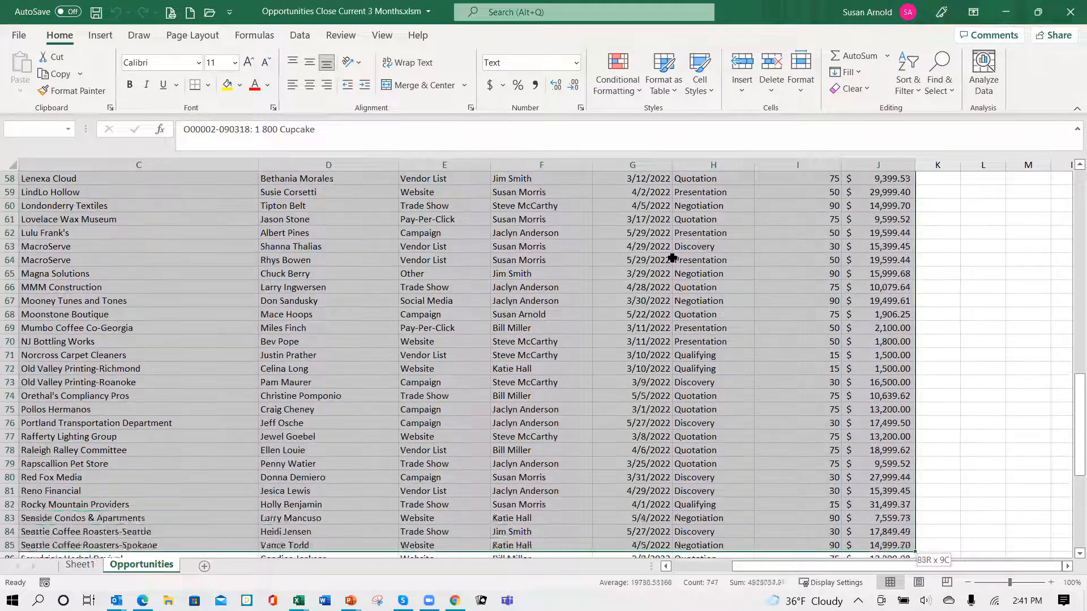
pyautogui.hotkey('shift', 'Down')
pyautogui.hotkey('shift', 'Down')
pyautogui.hotkey('shift', 'Down')
pyautogui.hotkey('shift', 'Down')
pyautogui.hotkey('shift', 'Down')
pyautogui.hotkey('shift', 'Down')
pyautogui.hotkey('shift', 'Down')
pyautogui.hotkey('shift', 'Down')
pyautogui.hotkey('shift', 'Down')
pyautogui.hotkey('shift', 'Down')
pyautogui.hotkey('shift', 'Down')
pyautogui.hotkey('shift', 'Down')
pyautogui.hotkey('shift', 'Down')
pyautogui.hotkey('shift', 'Down')
pyautogui.hotkey('shift', 'Down')
pyautogui.hotkey('shift', 'Down')
pyautogui.hotkey('shift', 'Down')
pyautogui.hotkey('shift', 'Down')
pyautogui.hotkey('shift', 'Down')
pyautogui.hotkey('shift', 'Down')
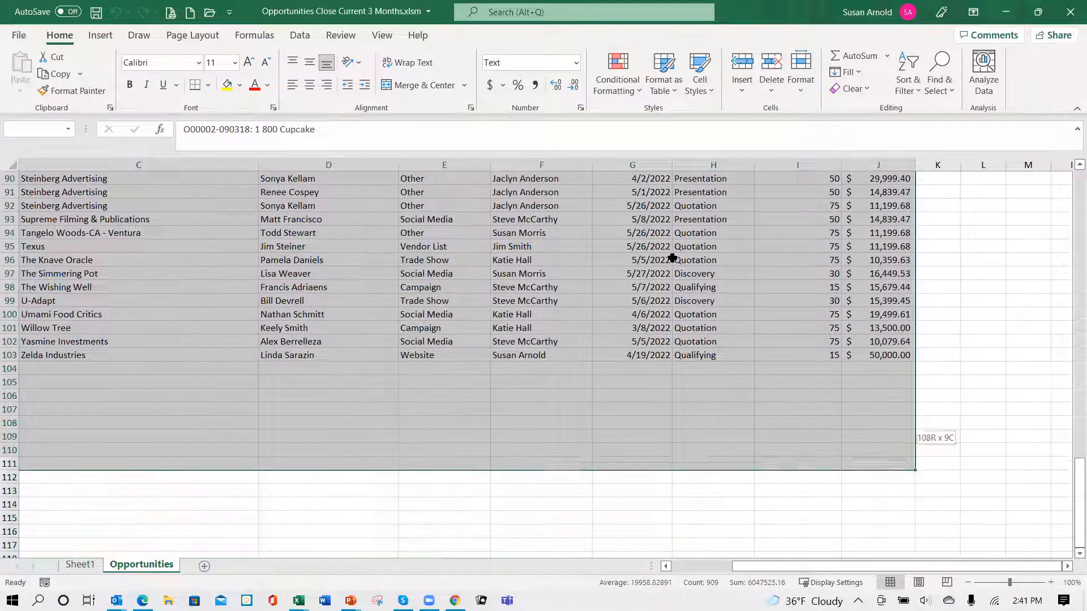
pyautogui.hotkey('shift', 'Up')
pyautogui.hotkey('shift', 'Up')
pyautogui.hotkey('shift', 'Up')
pyautogui.hotkey('shift', 'Up')
pyautogui.hotkey('shift', 'Up')
pyautogui.hotkey('shift', 'Up')
pyautogui.hotkey('shift', 'Up')
pyautogui.hotkey('shift', 'Up')
pyautogui.hotkey('ctrl', 'c')
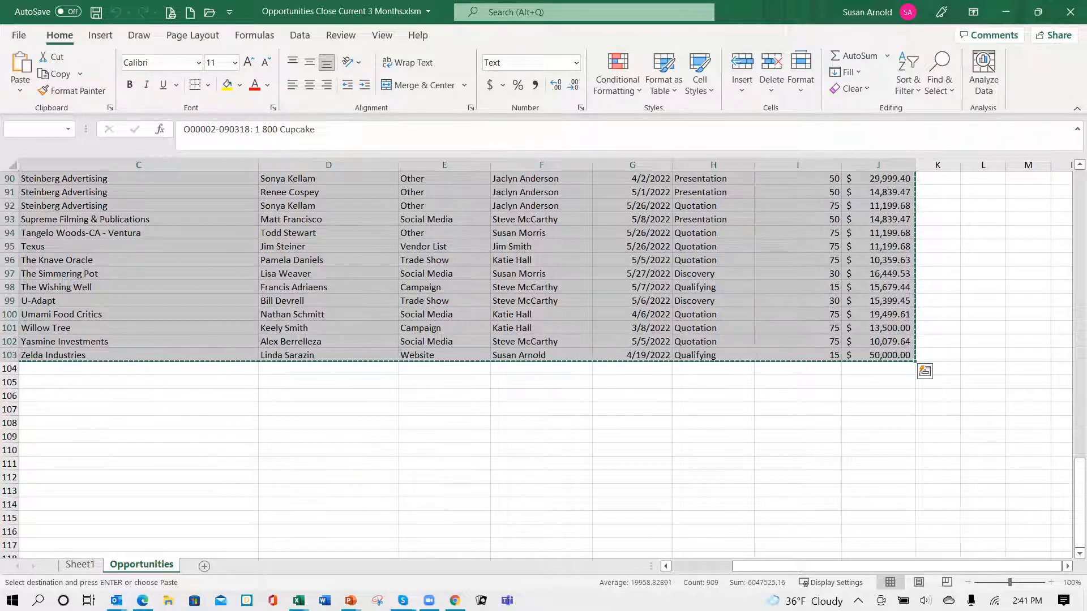
# - Paste the copied records into the template workbook's Opportunities sheet, starting at cell B4 below the sample row
pyautogui.moveTo(299, 601)
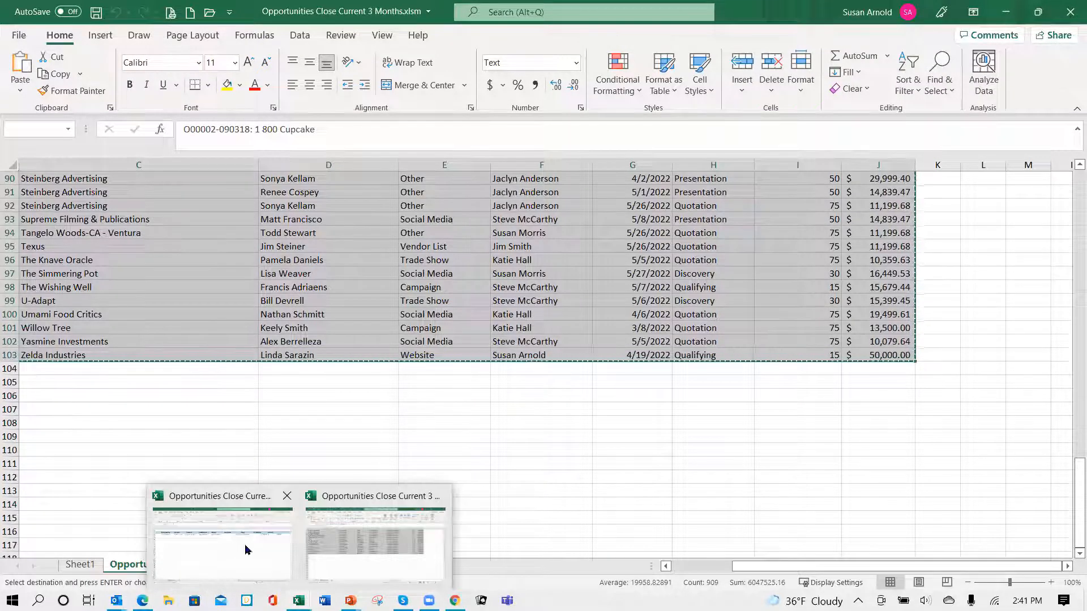
pyautogui.click(249, 548)
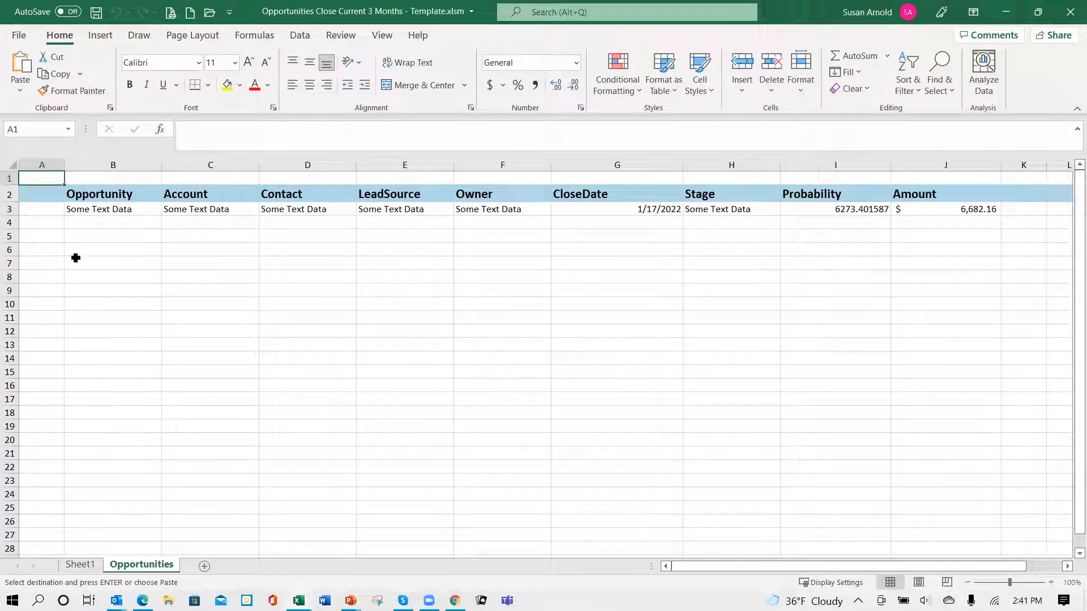
pyautogui.click(113, 224)
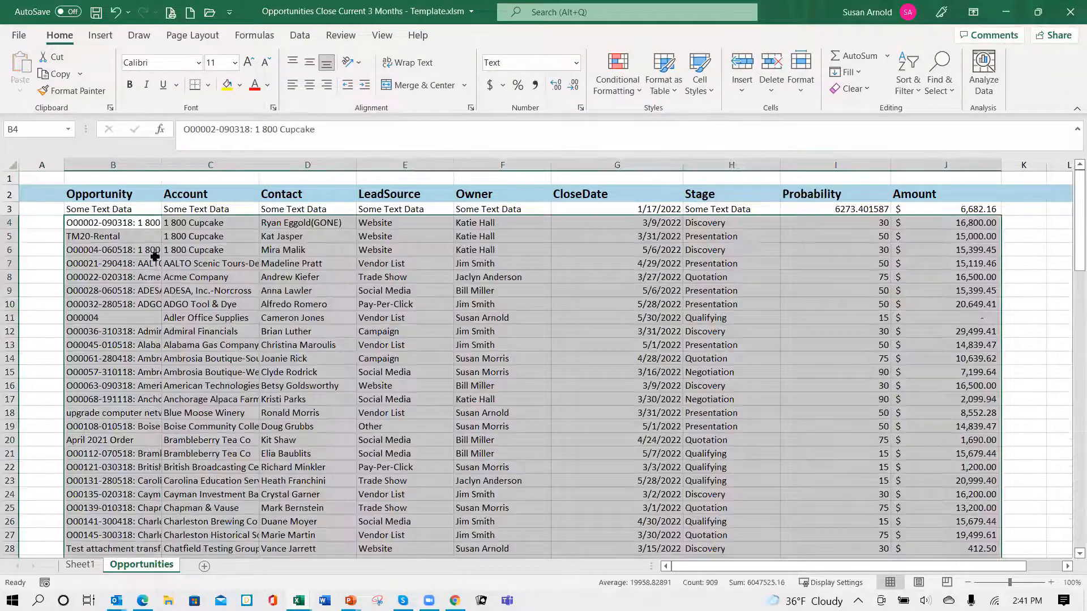
pyautogui.press('Return')
pyautogui.click(176, 293)
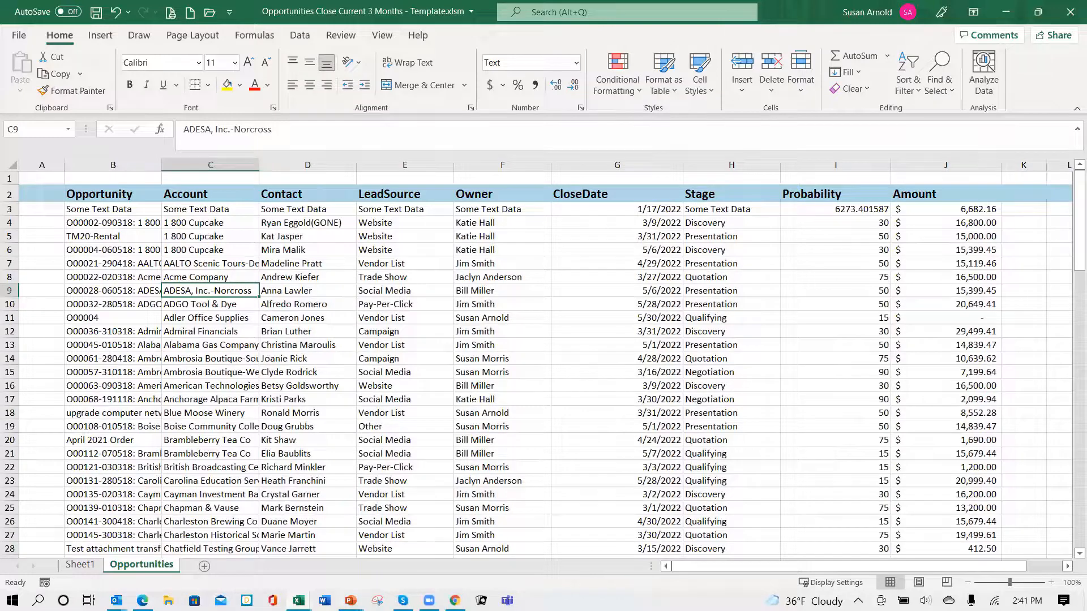
# - Go back to the Opportunities Close Current 3 Months report workbook and close it without saving
pyautogui.moveTo(298, 601)
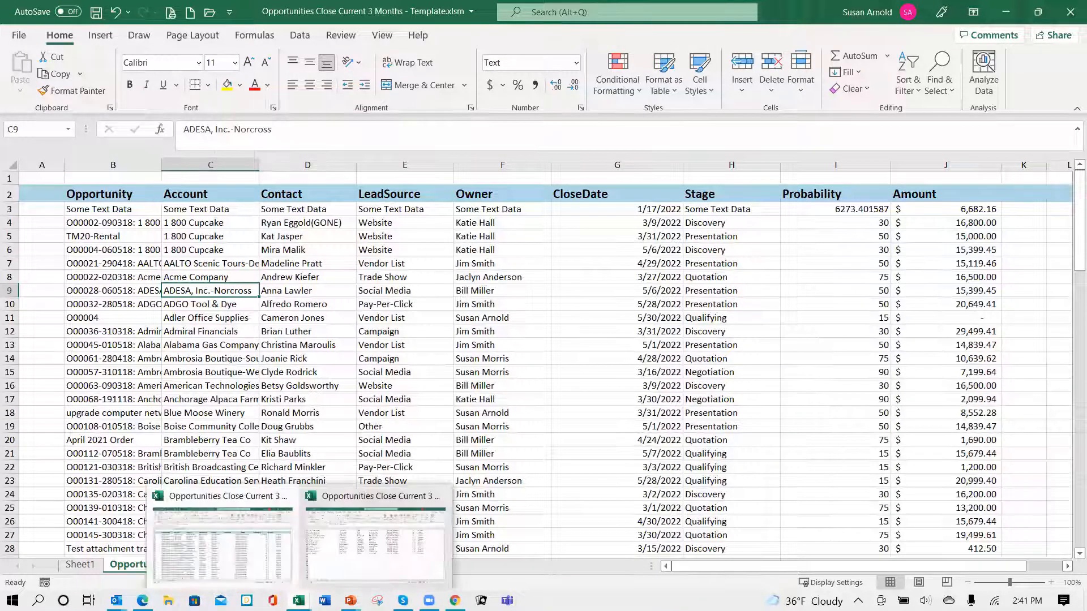
pyautogui.click(393, 564)
pyautogui.click(586, 311)
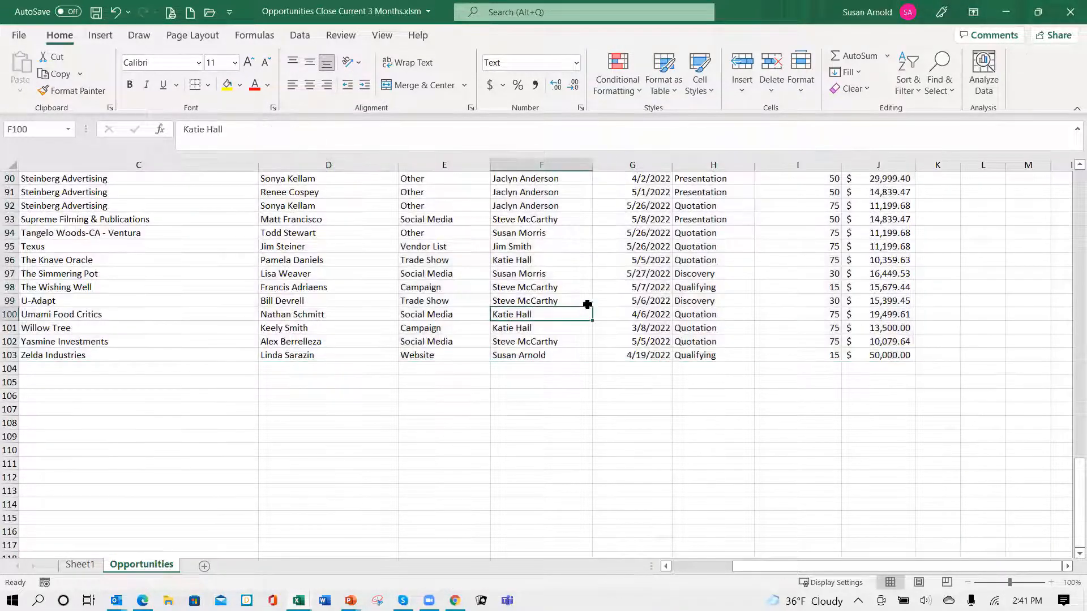
pyautogui.click(1070, 11)
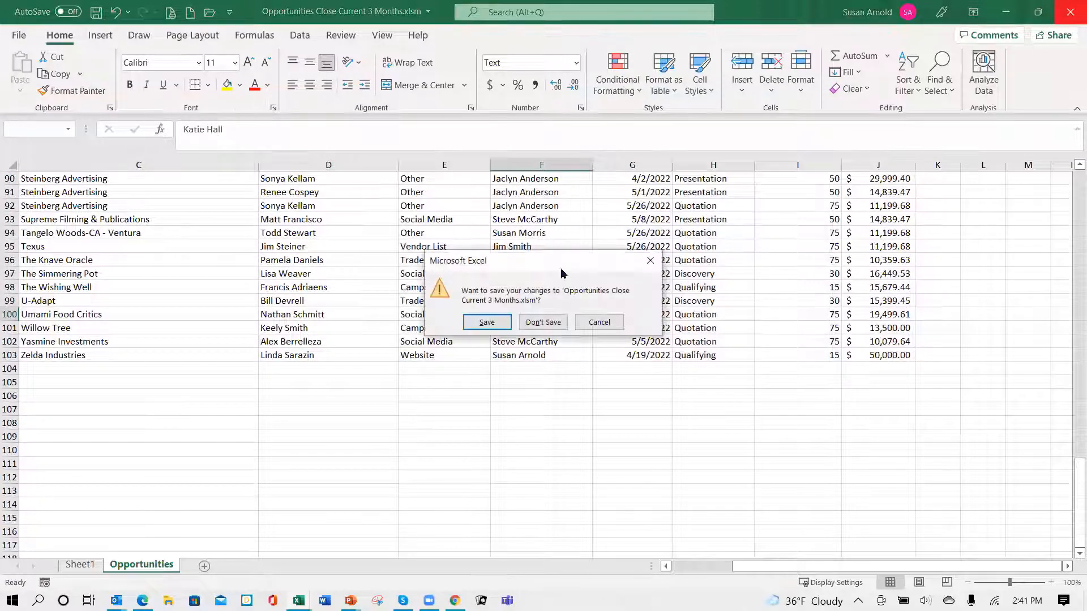
pyautogui.click(545, 322)
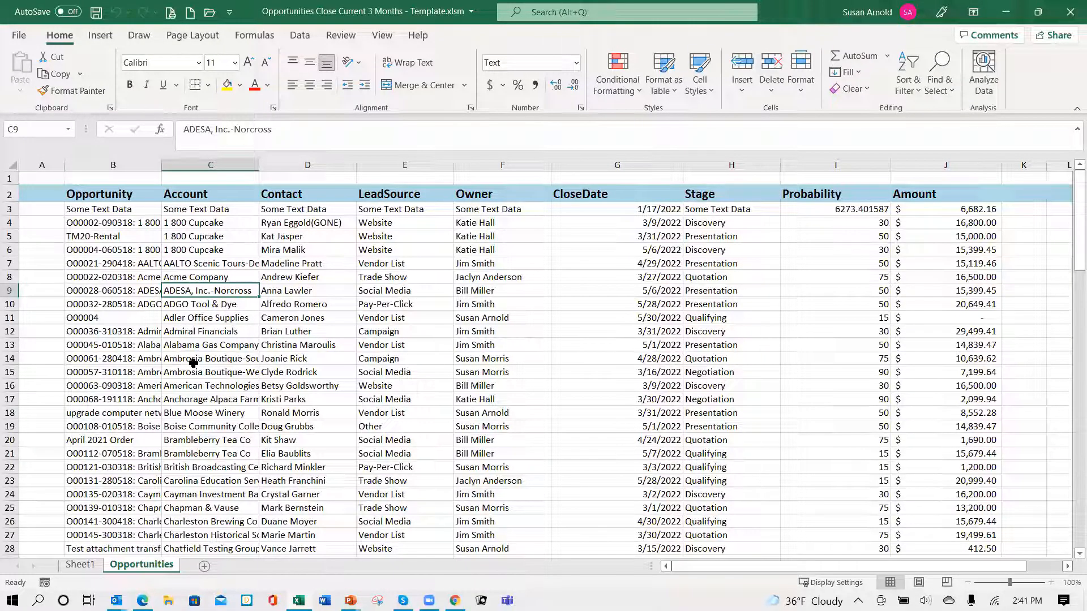
# - Widen the empty column K beside Amount to roughly three times its width in the template's Opportunities sheet
pyautogui.click(531, 232)
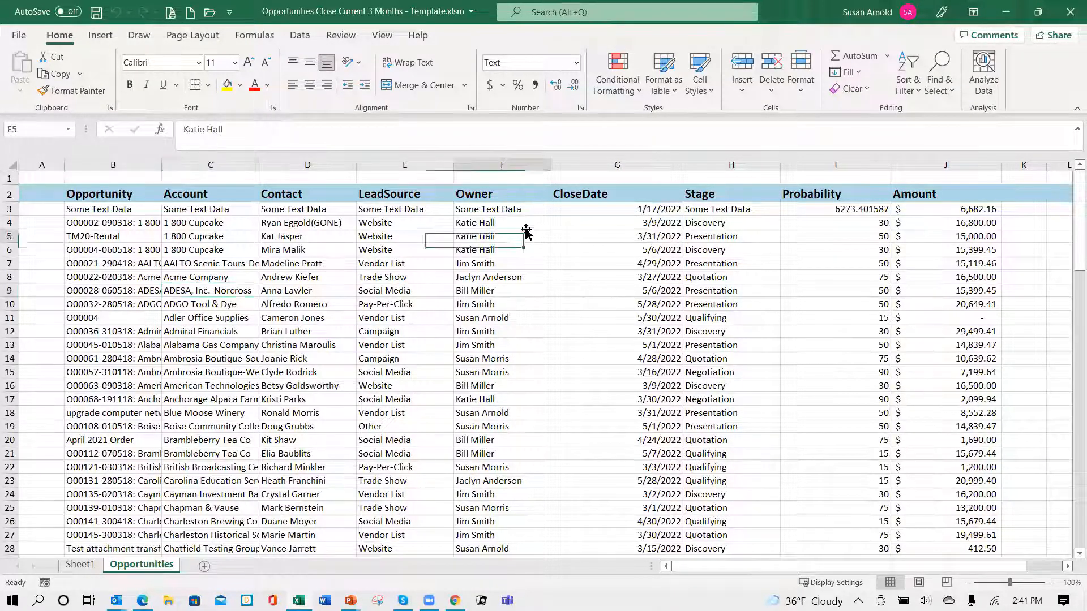
pyautogui.press('Right')
pyautogui.press('Right')
pyautogui.press('Right')
pyautogui.press('Right')
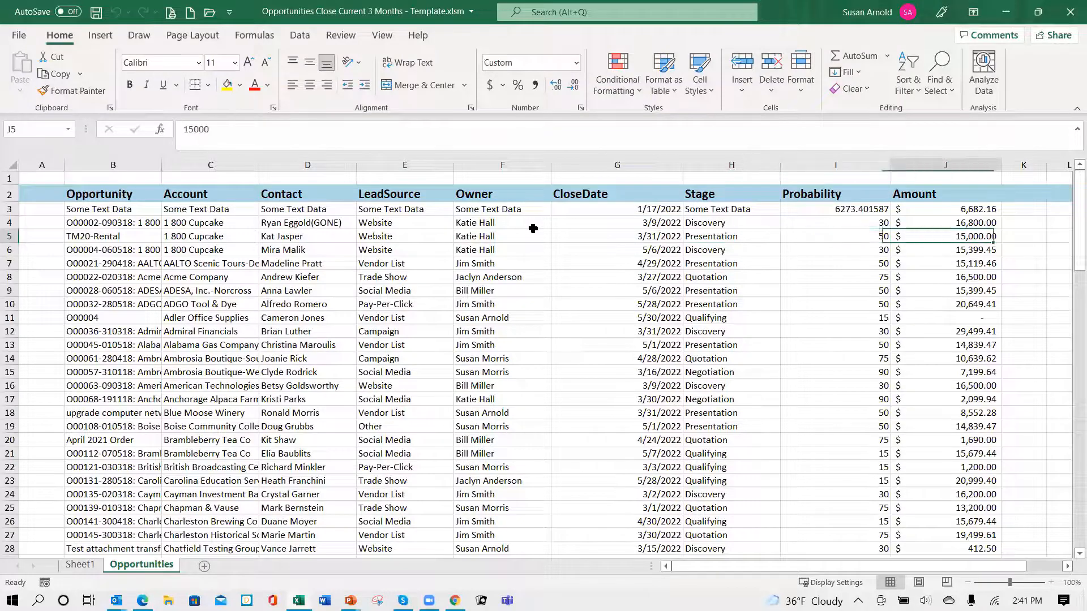
pyautogui.press('Right')
pyautogui.press('Right')
pyautogui.press('Right')
pyautogui.press('Right')
pyautogui.press('Right')
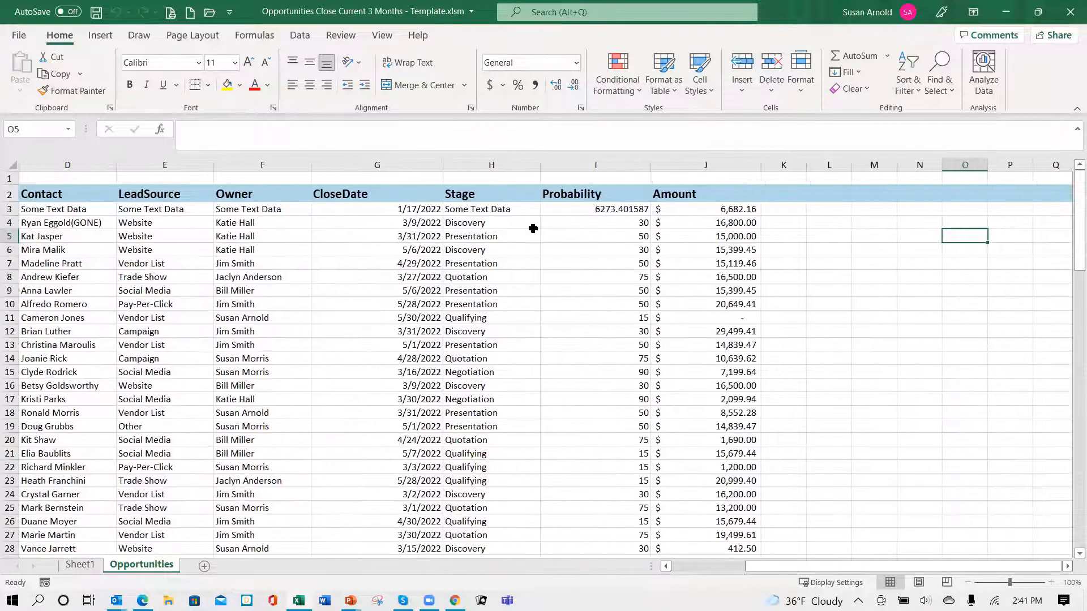
pyautogui.press('Left')
pyautogui.press('Left')
pyautogui.press('Left')
pyautogui.press('Left')
pyautogui.press('Left')
pyautogui.press('Left')
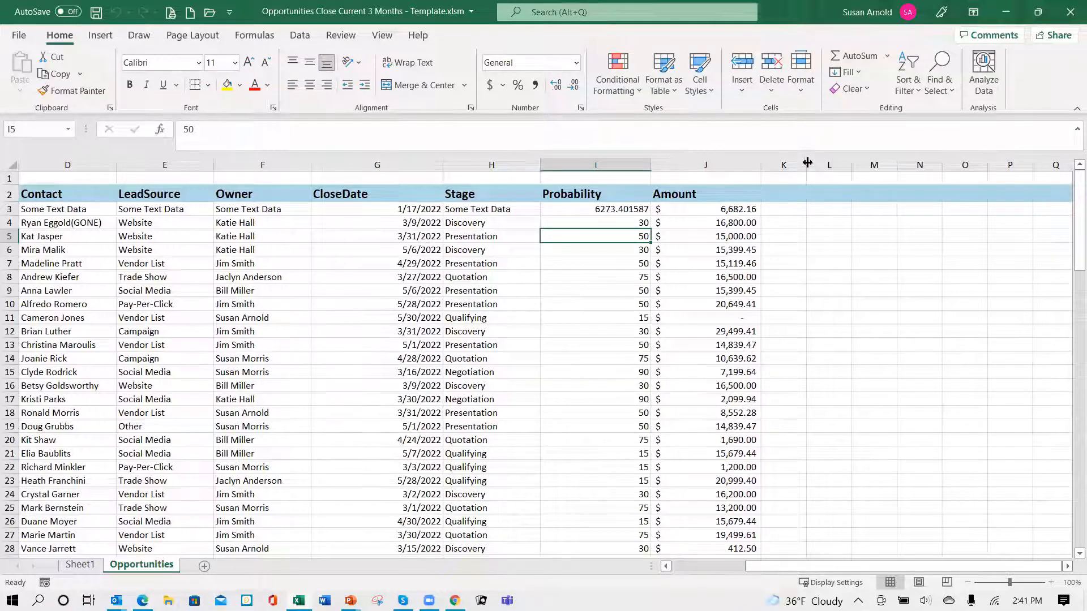
pyautogui.moveTo(807, 165); pyautogui.dragTo(900, 156)
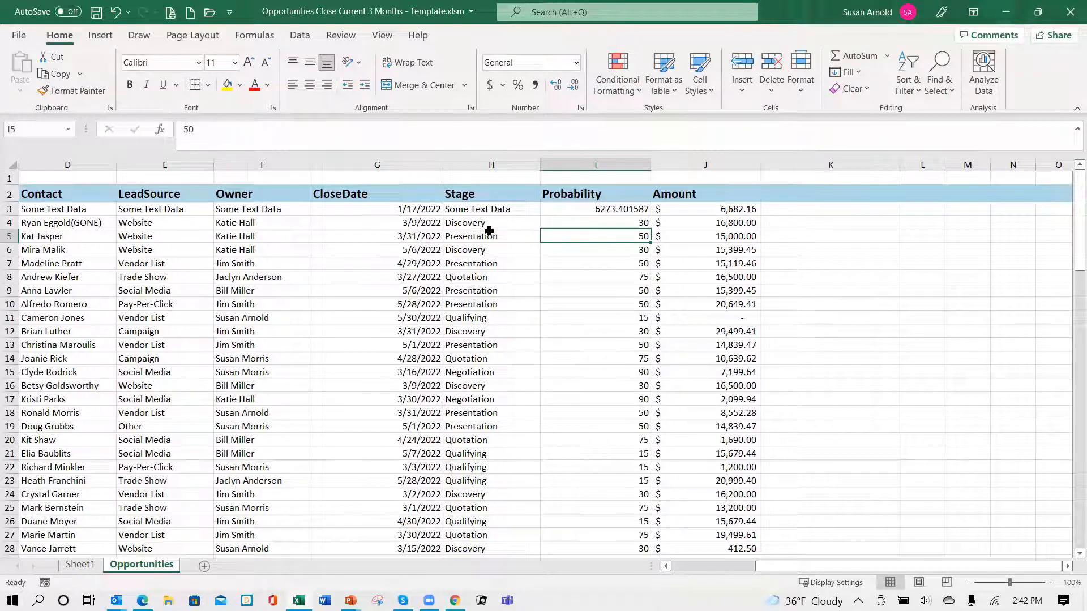
# - Enter the header Weighted Amount in cell K2, beside the Amount header
pyautogui.click(798, 193)
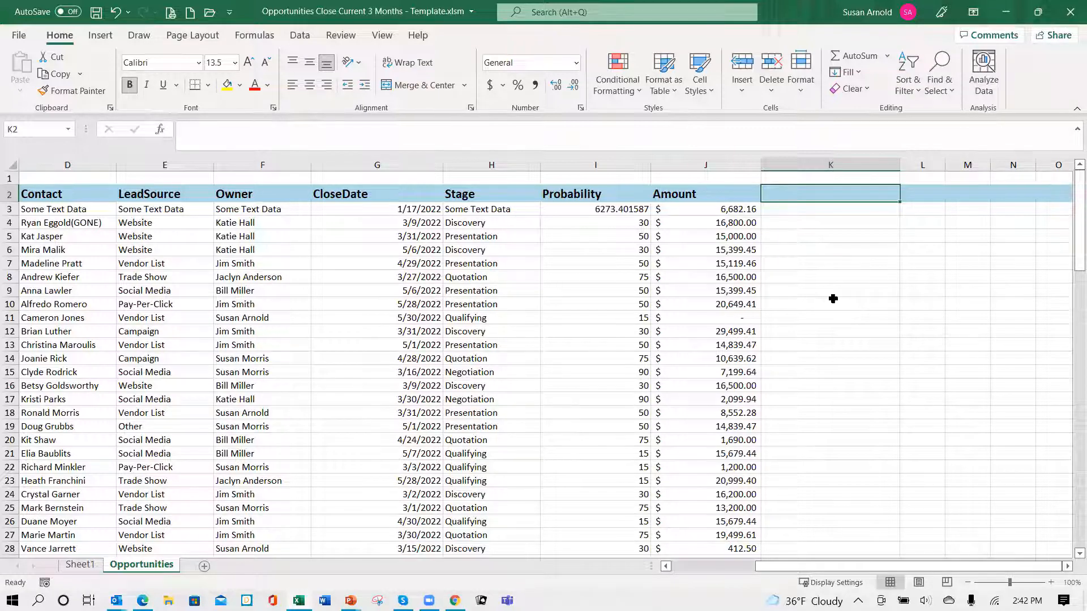
pyautogui.write('W')
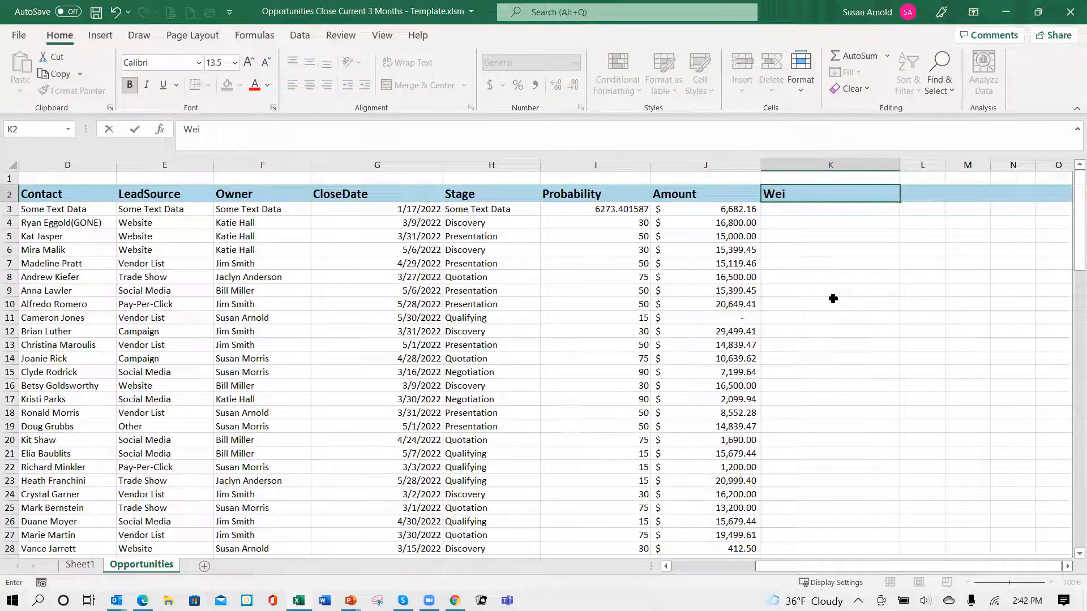
pyautogui.write('eighted Amount')
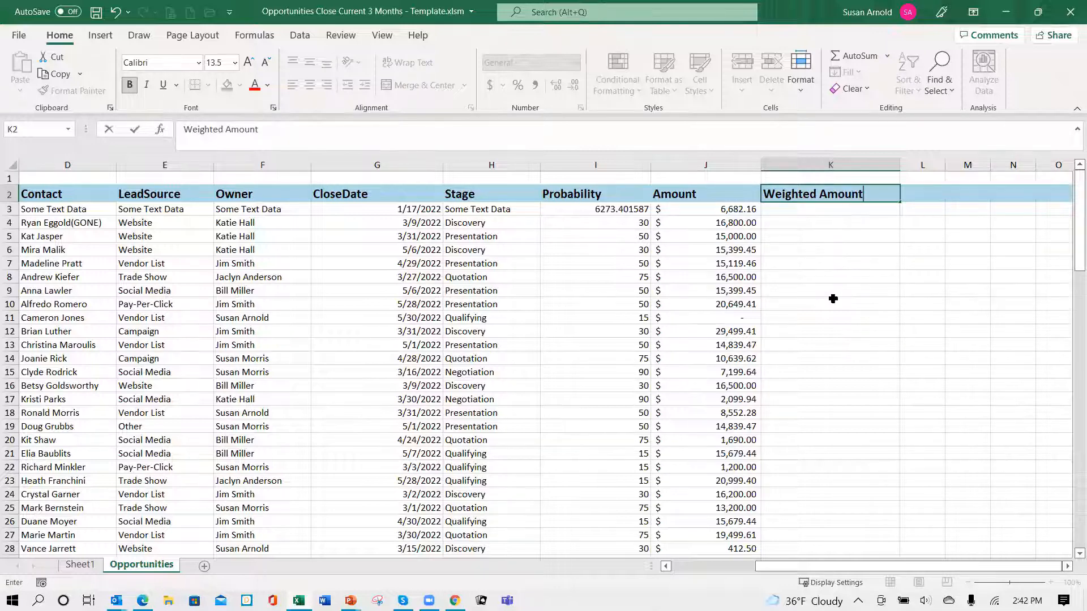
pyautogui.press('Return')
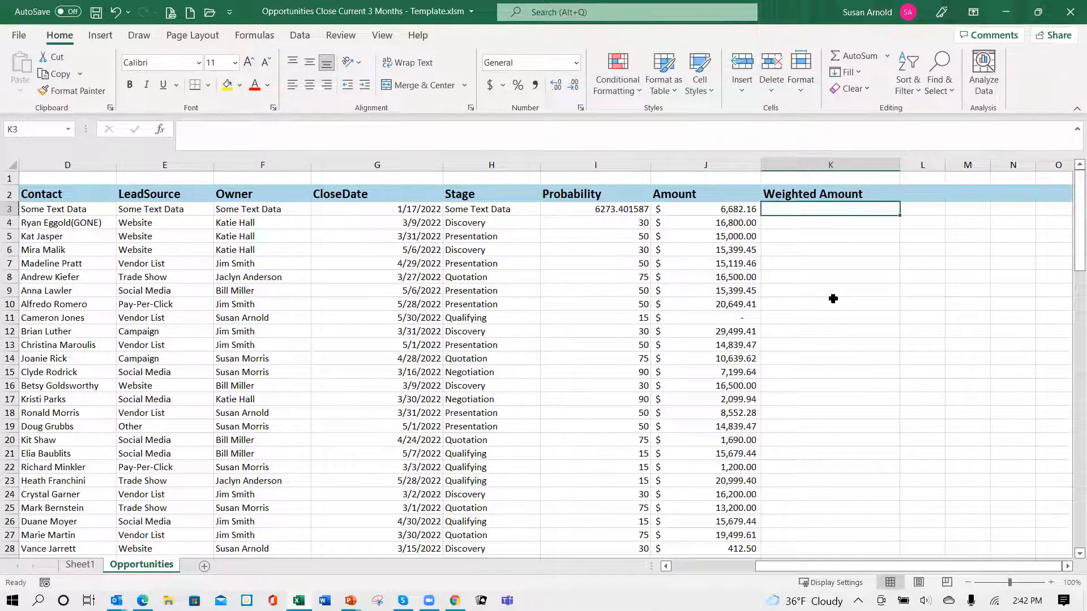
# - Calculate the weighted amount in cell K3 with the formula =I3*J3/100 and apply it down column K for all records
pyautogui.write('=')
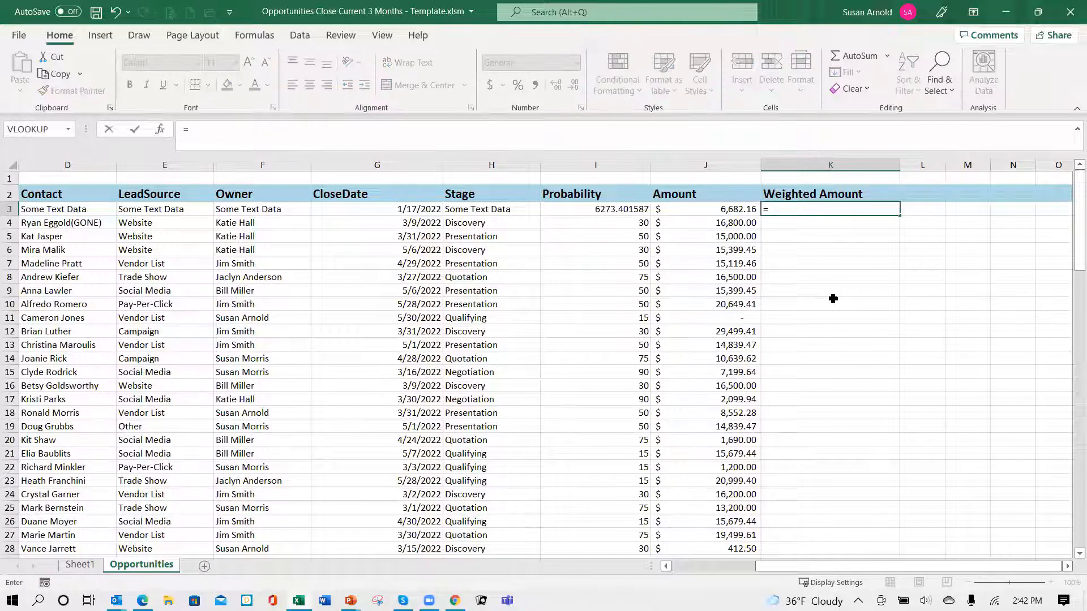
pyautogui.press('Left')
pyautogui.press('Left')
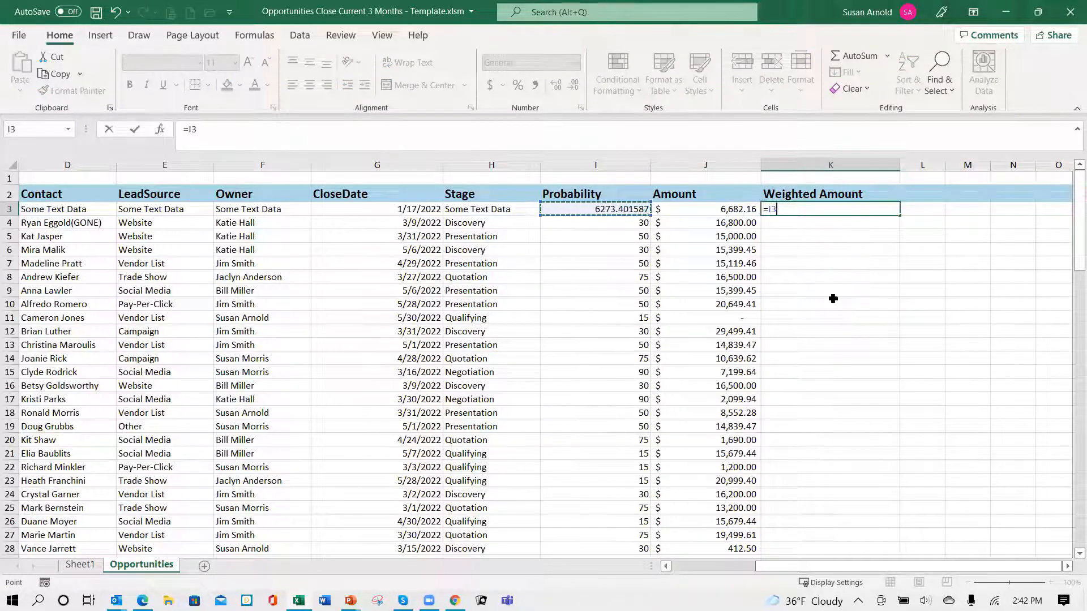
pyautogui.write('*')
pyautogui.press('Left')
pyautogui.write('/')
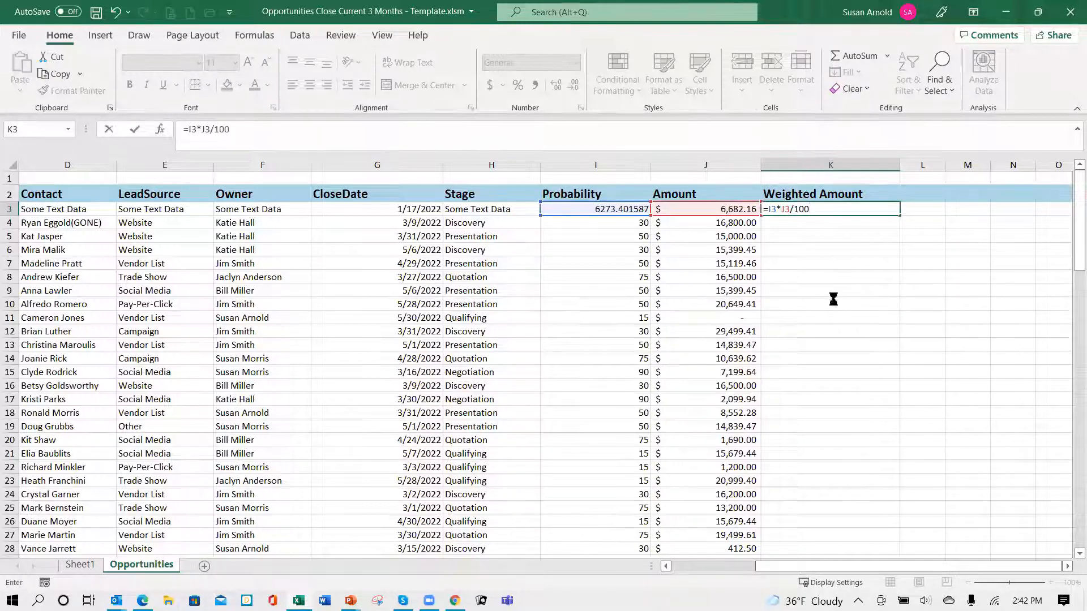
pyautogui.hotkey('ctrl', 'Return')
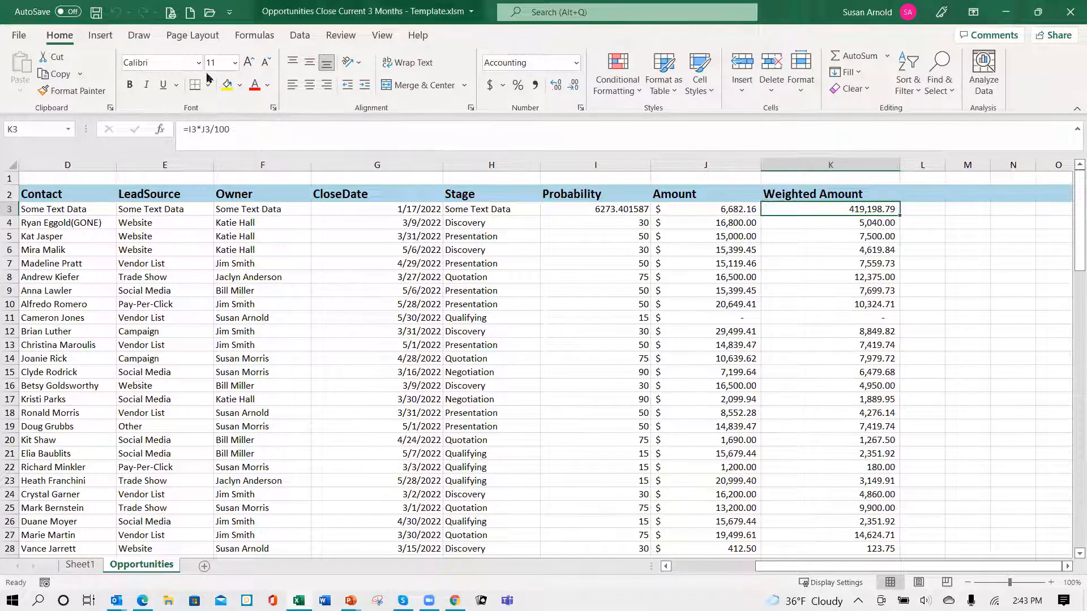
# - Insert a PivotChart with PivotTable at cell B3 of Sheet1, using Opportunities!$B$2:$K$291 as the source range
pyautogui.click(81, 566)
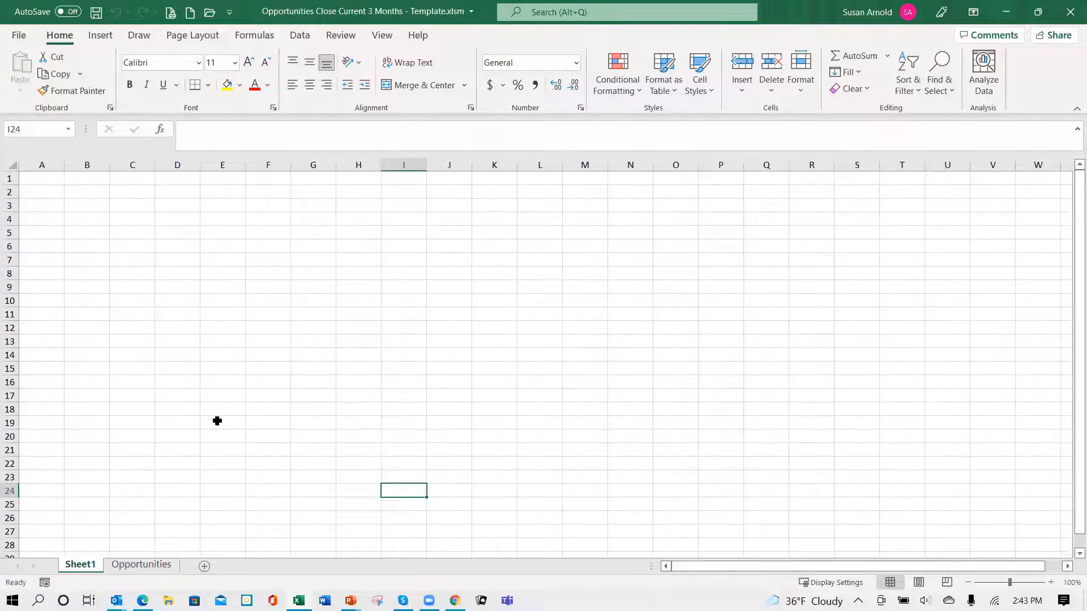
pyautogui.click(88, 204)
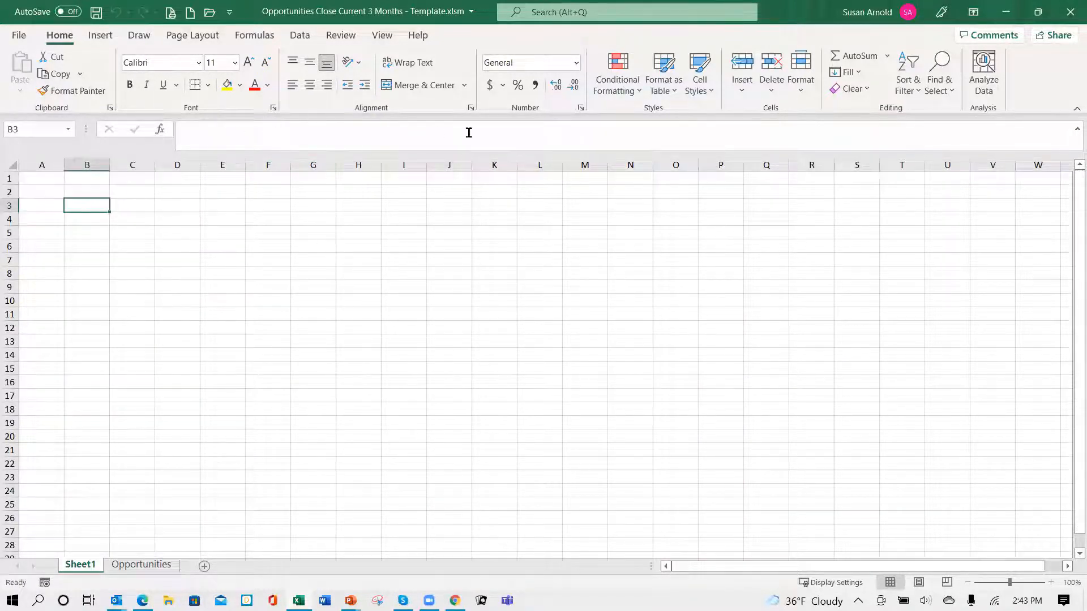
pyautogui.click(101, 35)
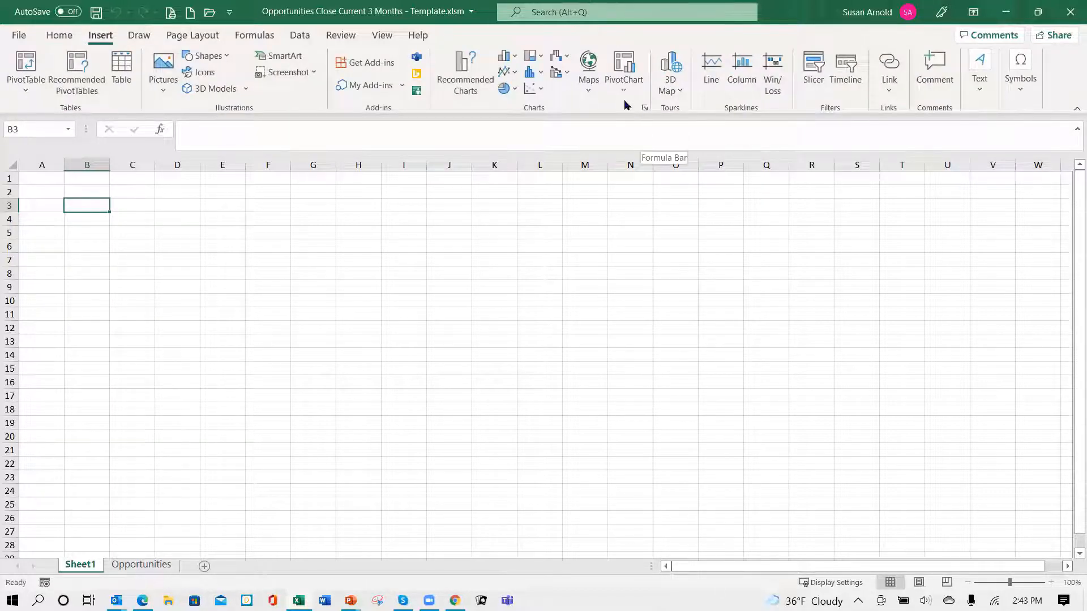
pyautogui.click(625, 94)
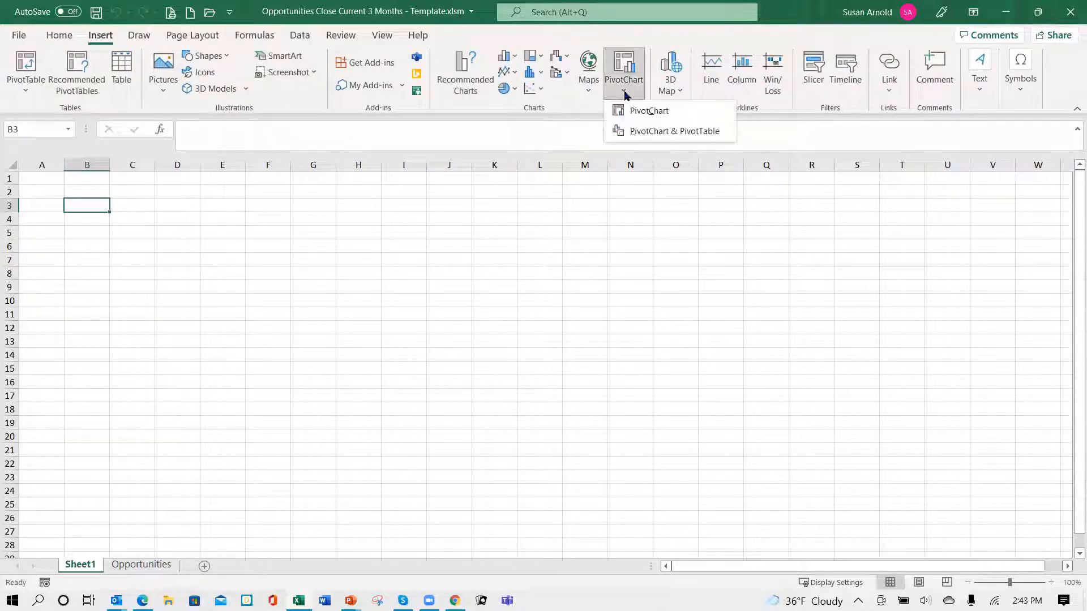
pyautogui.click(654, 132)
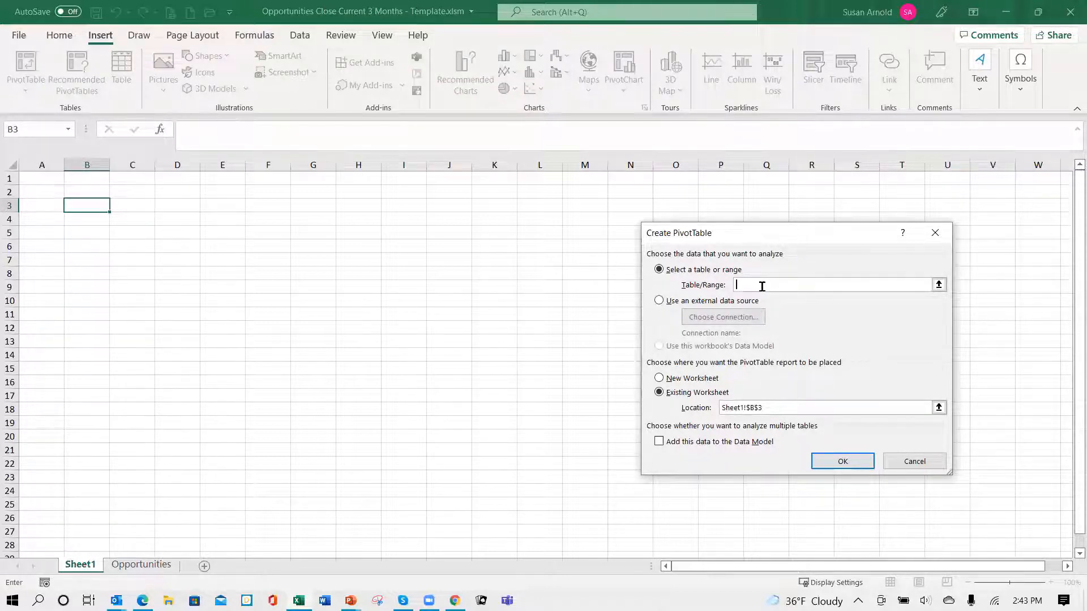
pyautogui.click(148, 564)
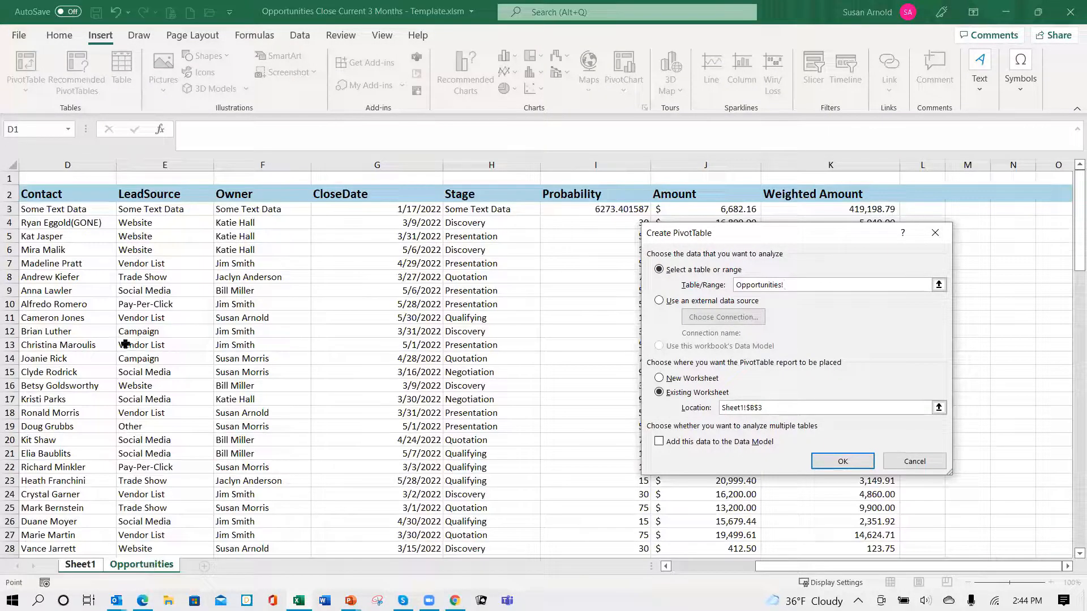
pyautogui.click(68, 197)
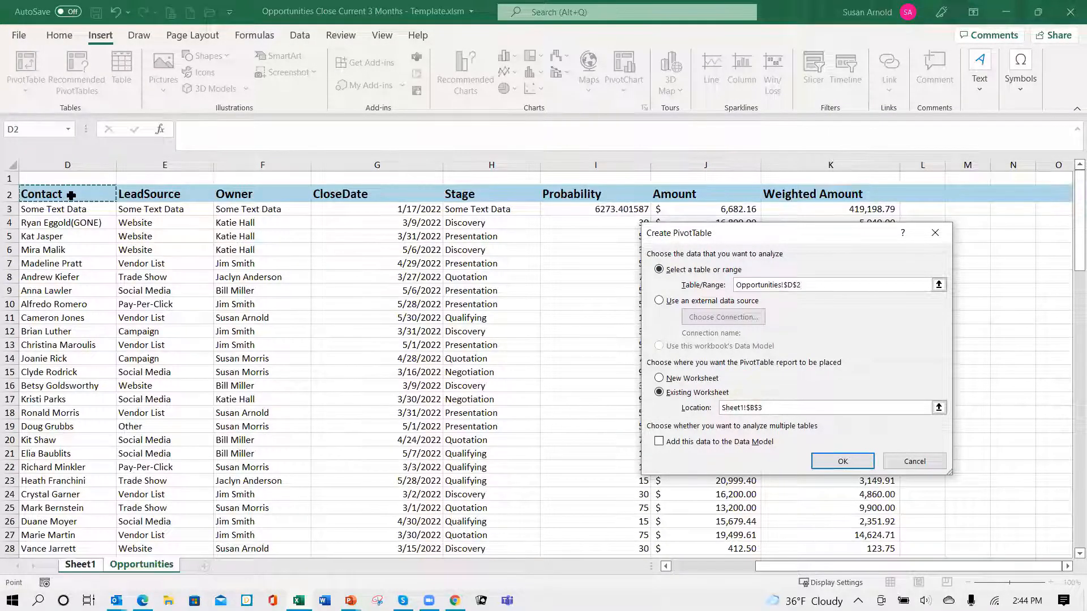
pyautogui.press('Left')
pyautogui.press('Left')
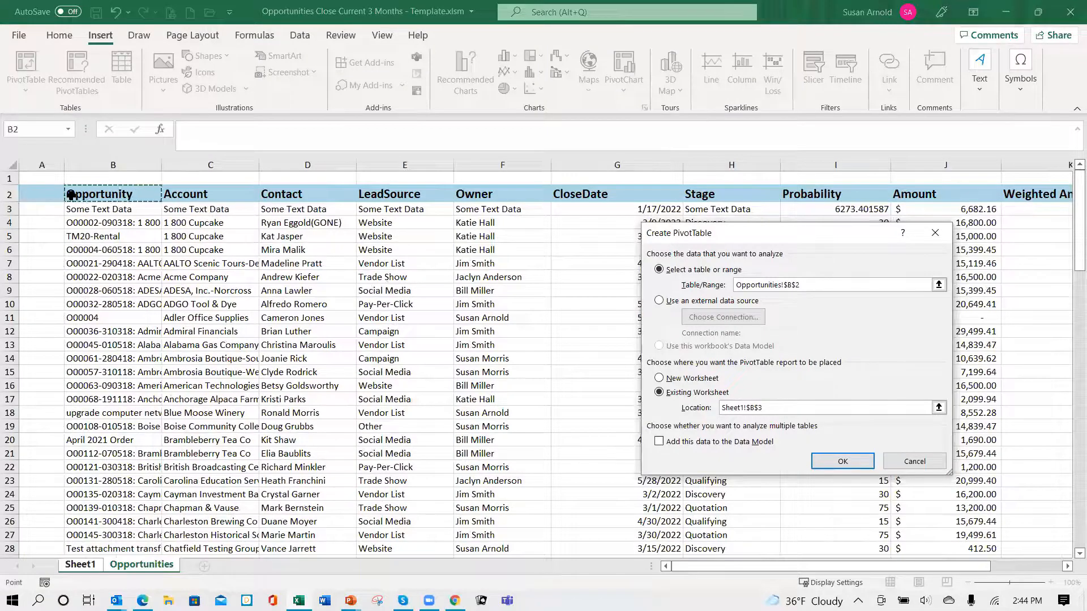
pyautogui.moveTo(130, 197); pyautogui.dragTo(974, 502)
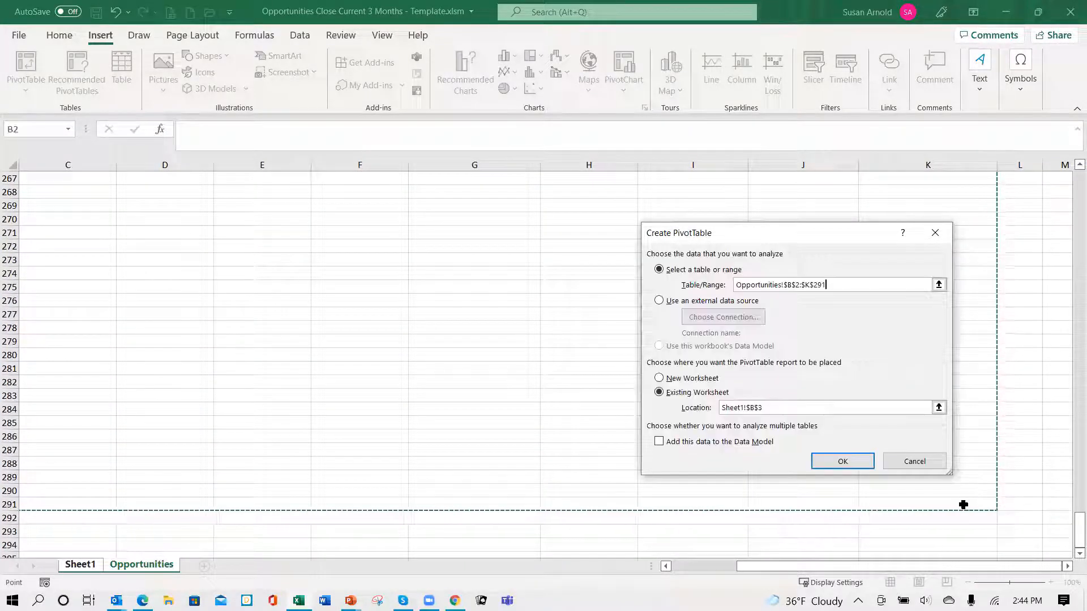
pyautogui.click(843, 461)
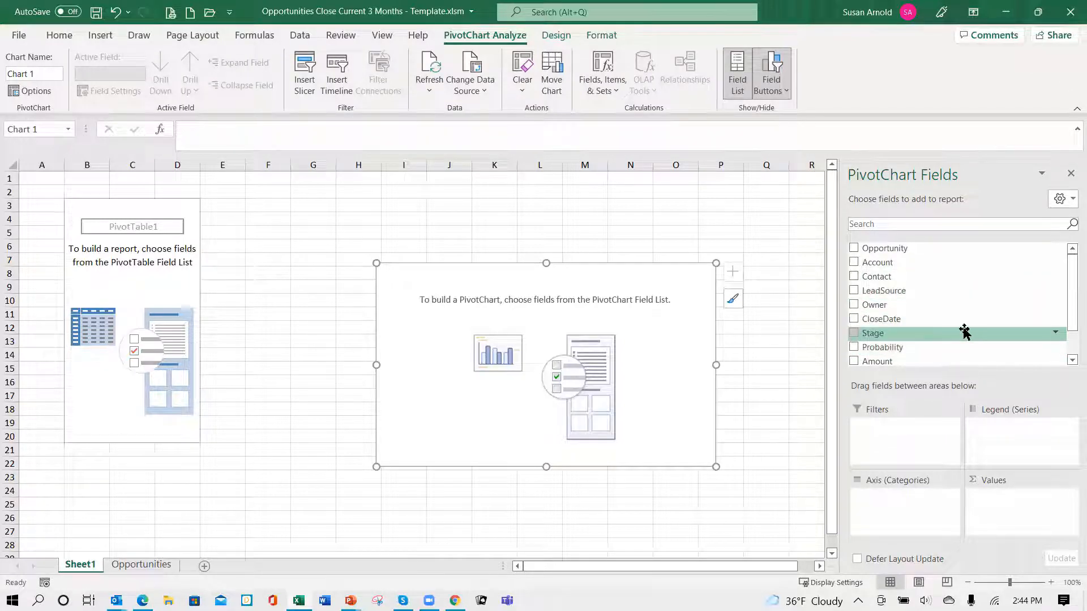
# - Build the PivotChart with Owner as the axis category and the sum of Amount as the value
pyautogui.moveTo(868, 311)
pyautogui.mouseDown()
pyautogui.moveTo(889, 347)
pyautogui.moveTo(892, 504)
pyautogui.mouseUp()
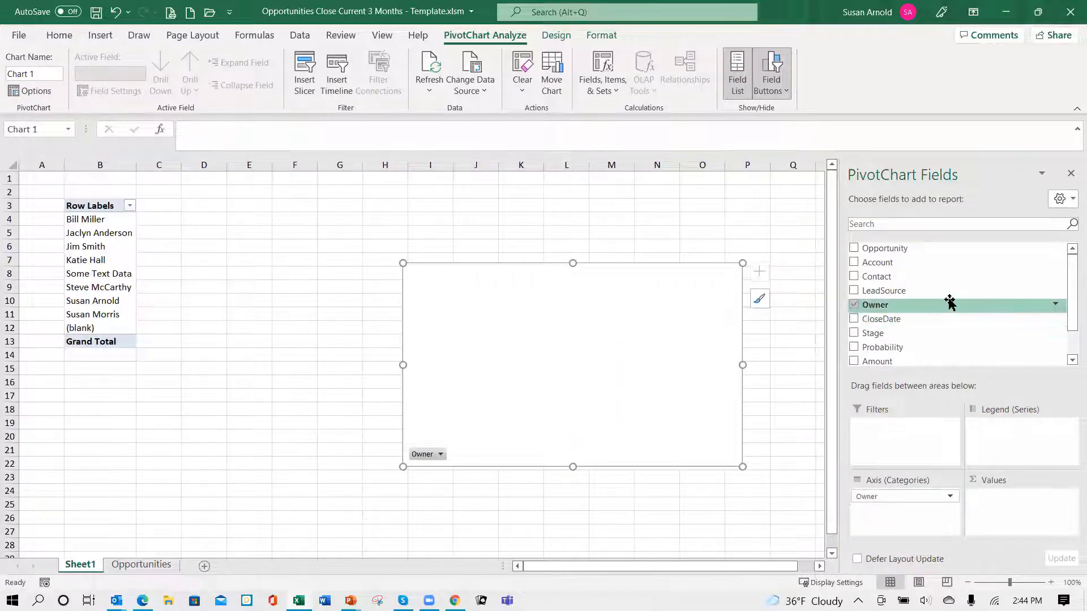
pyautogui.scroll(-1, 935, 317)
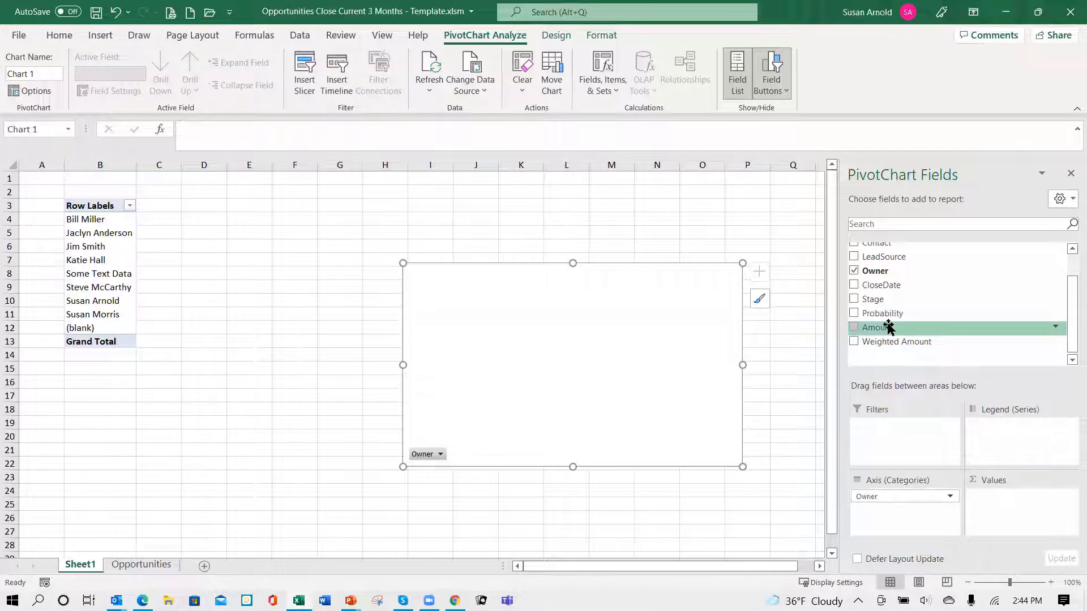
pyautogui.moveTo(874, 332); pyautogui.dragTo(985, 499)
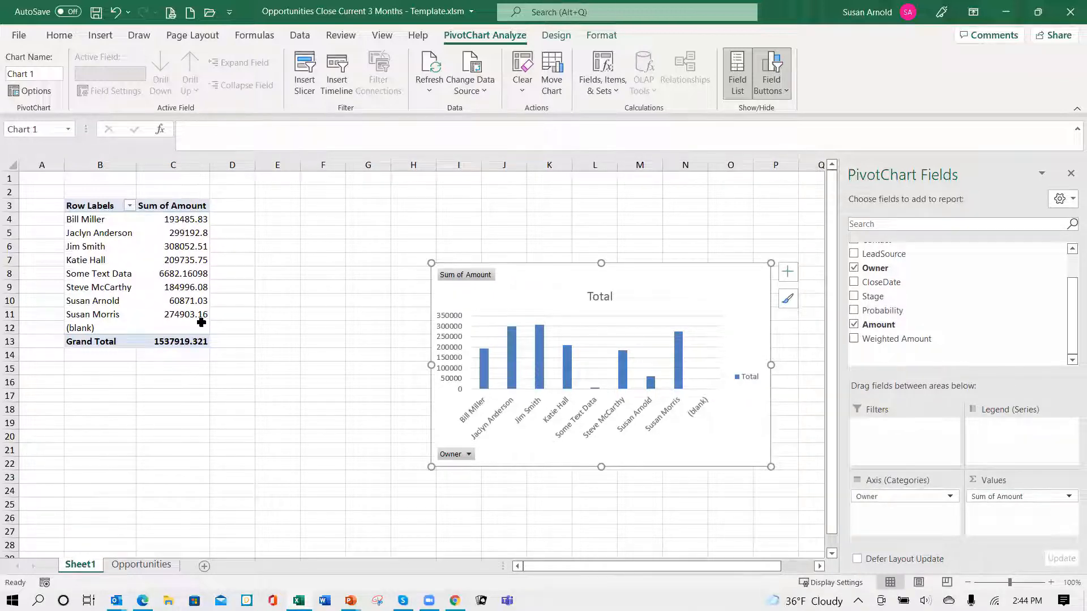
# - Format the pivot table's Sum of Amount values, including the grand total, as Number with 0 decimal places and a 1000 separator
pyautogui.moveTo(202, 330)
pyautogui.moveTo(181, 218); pyautogui.dragTo(194, 342)
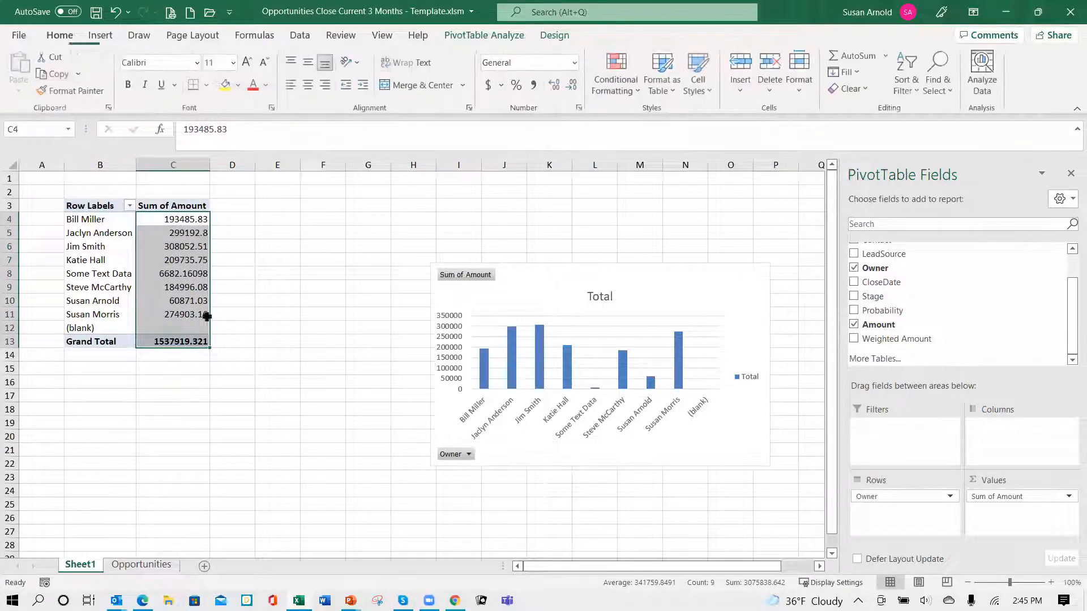
pyautogui.click(577, 62)
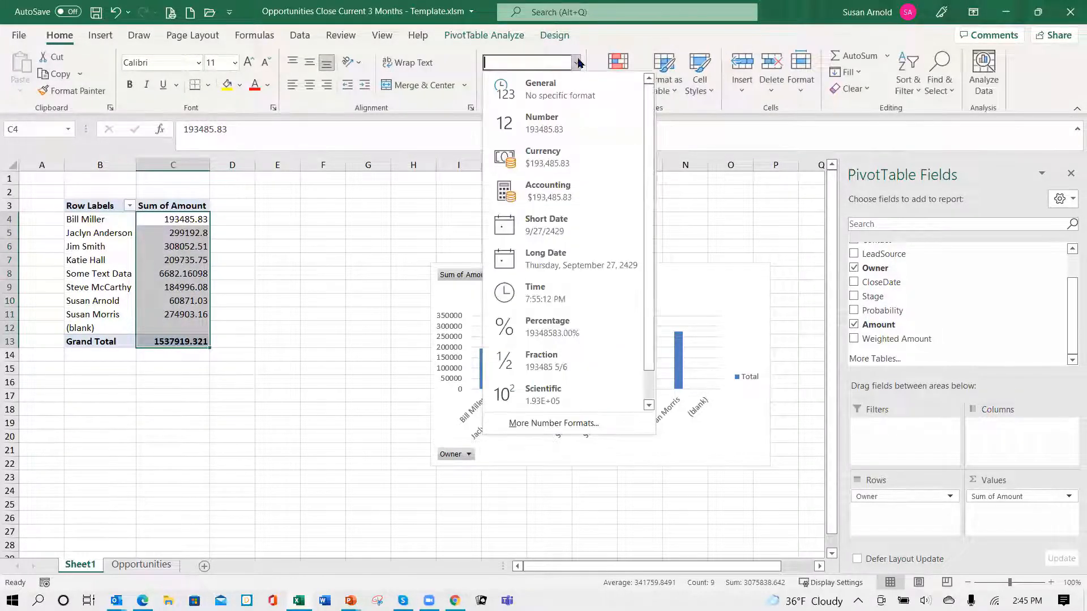
pyautogui.click(542, 120)
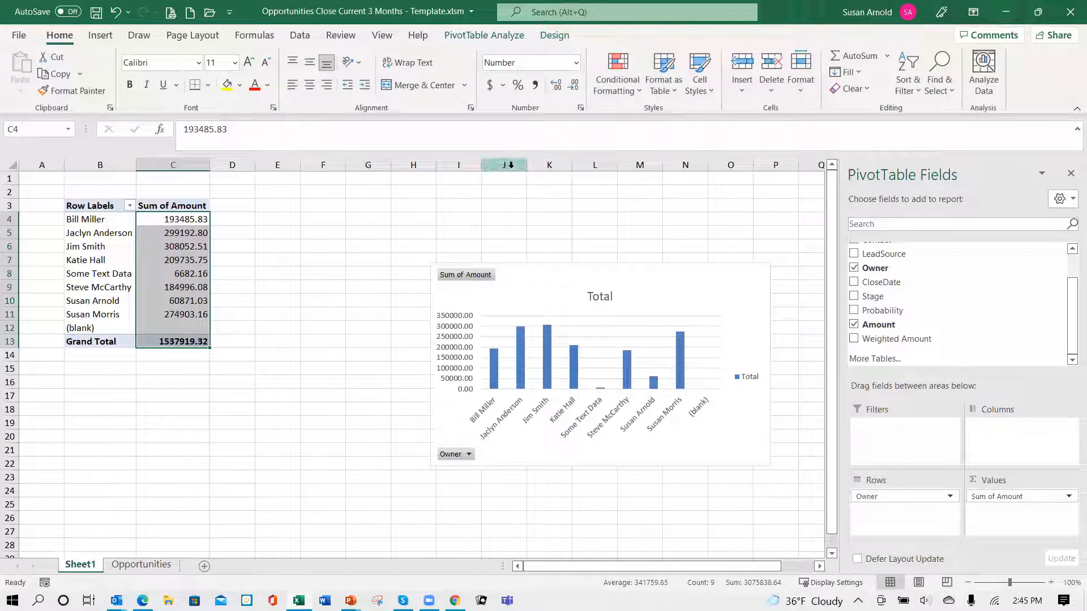
pyautogui.click(580, 109)
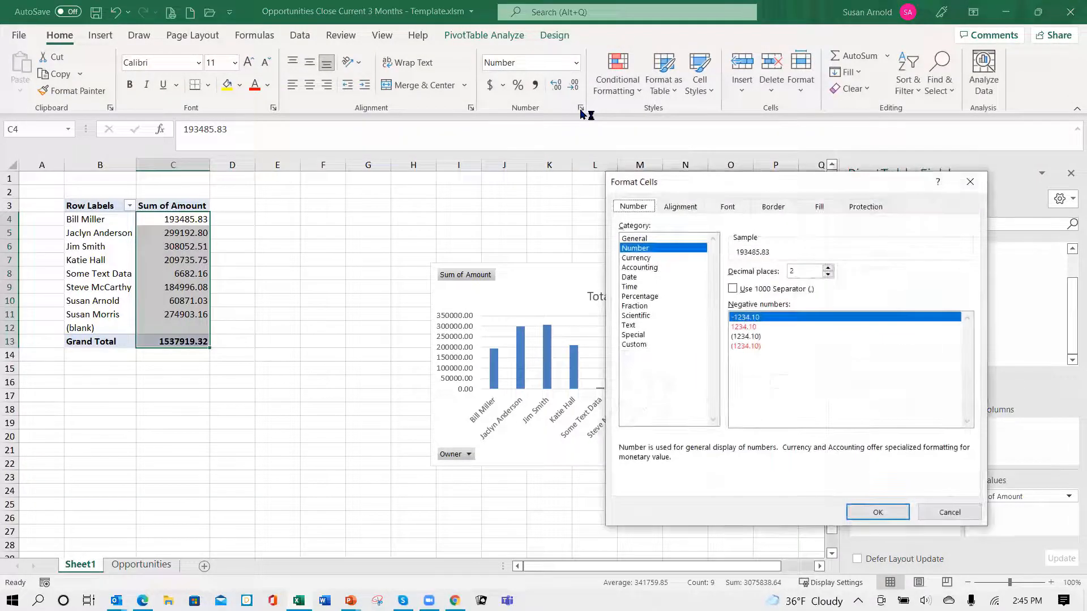
pyautogui.click(828, 275)
pyautogui.click(828, 274)
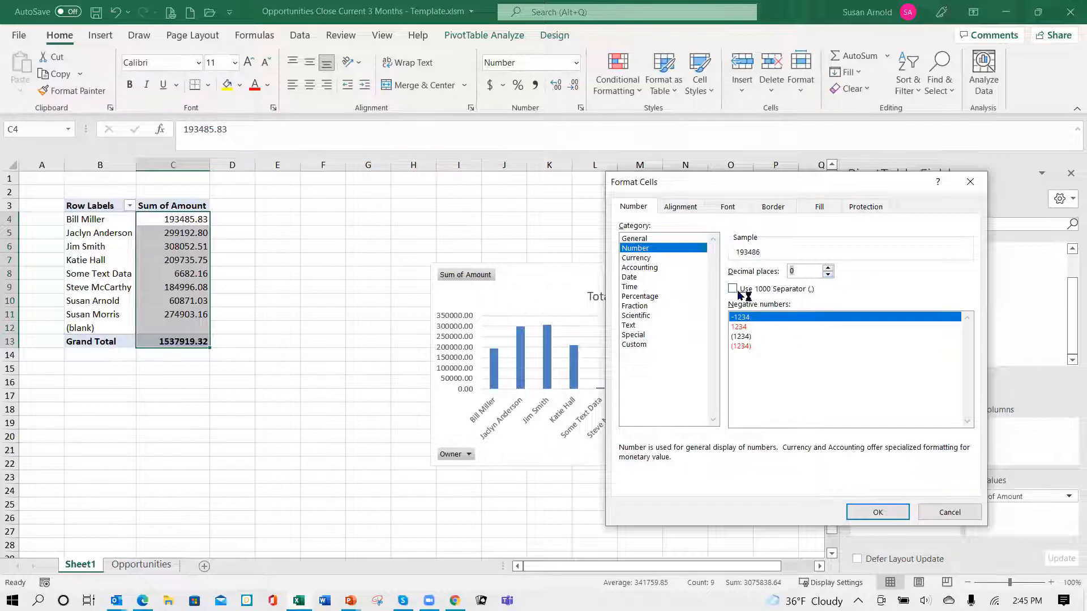
pyautogui.click(741, 291)
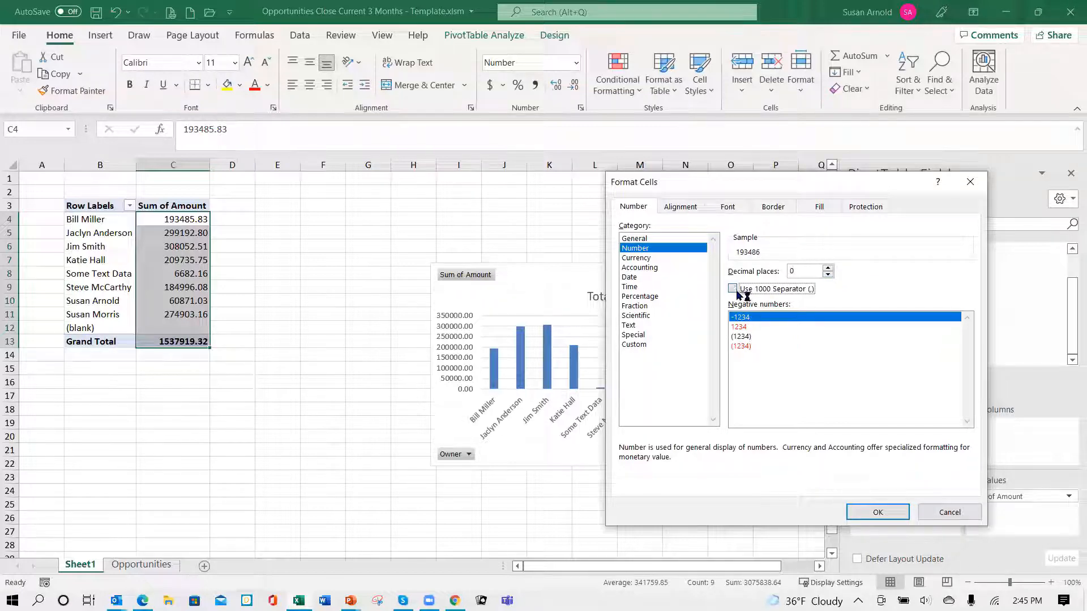
pyautogui.click(878, 513)
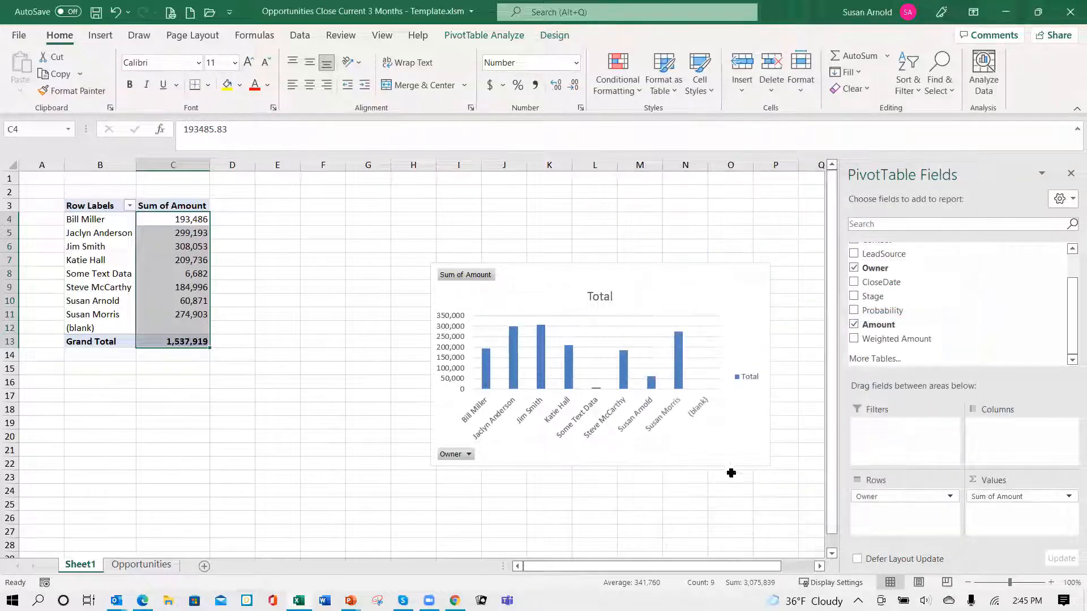
pyautogui.click(298, 372)
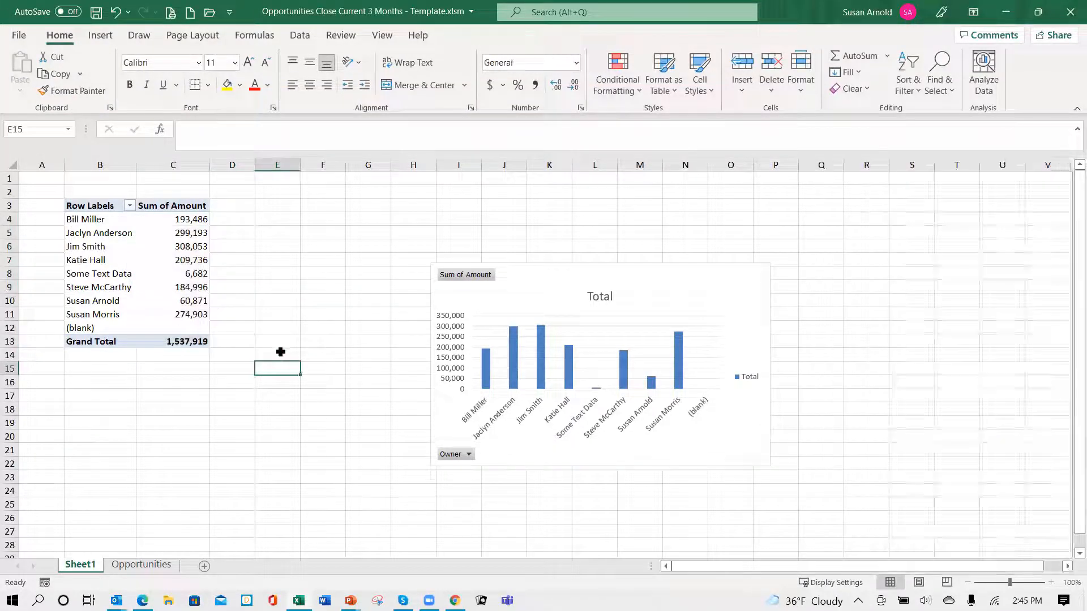
# - Filter the pivot table's row labels to exclude the (blank) owner
pyautogui.click(130, 206)
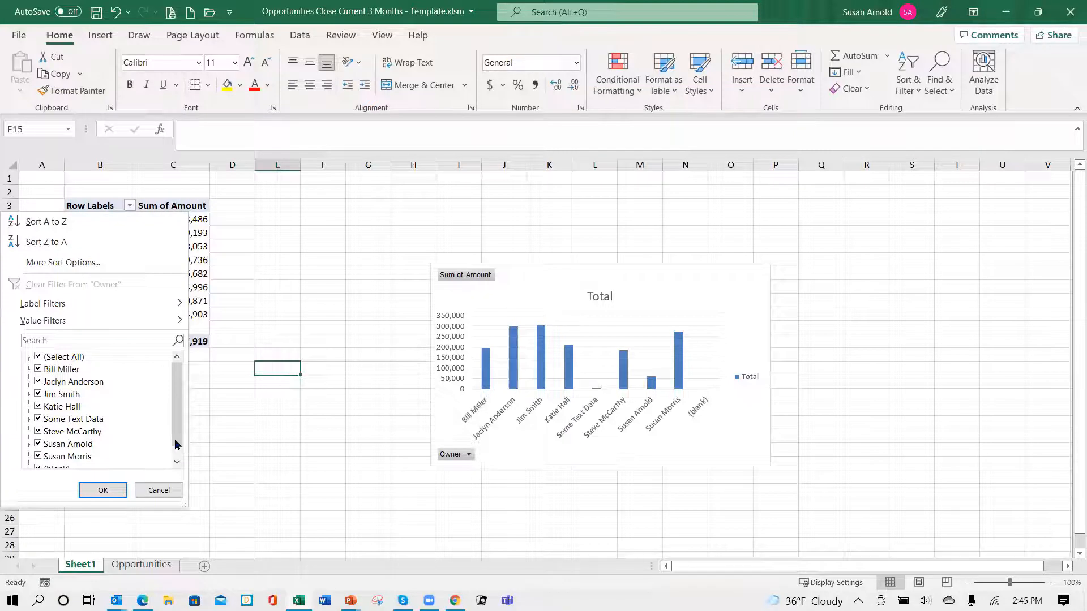
pyautogui.moveTo(175, 445); pyautogui.dragTo(174, 478)
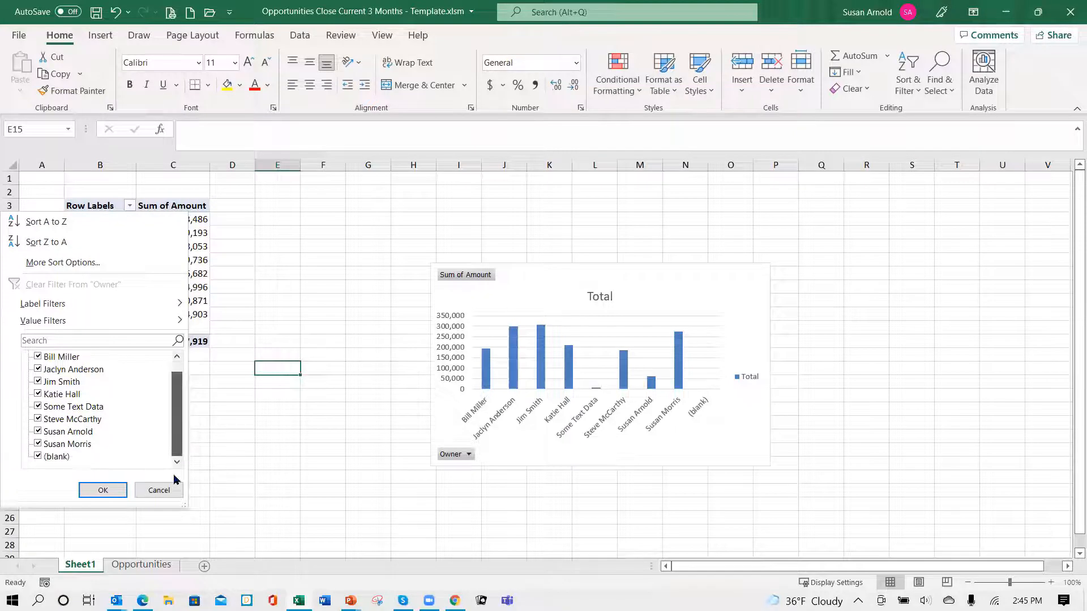
pyautogui.click(38, 459)
pyautogui.click(103, 492)
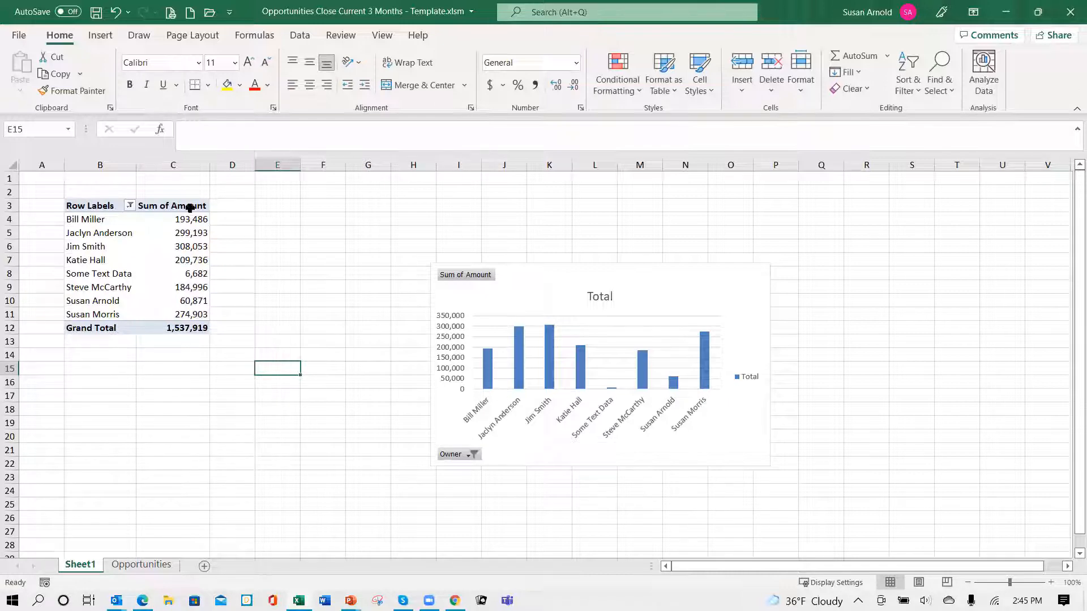
# - Enlarge the PivotChart so its upper-left corner reaches about cell E3, hide the legend, and show data labels and a data table
pyautogui.click(528, 285)
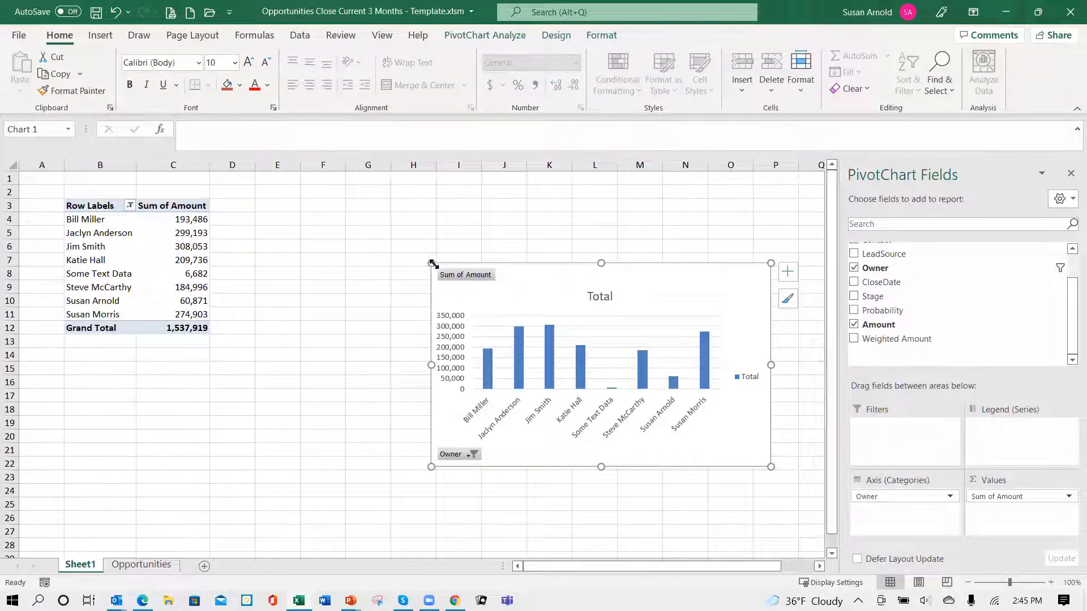
pyautogui.moveTo(432, 264); pyautogui.dragTo(258, 207)
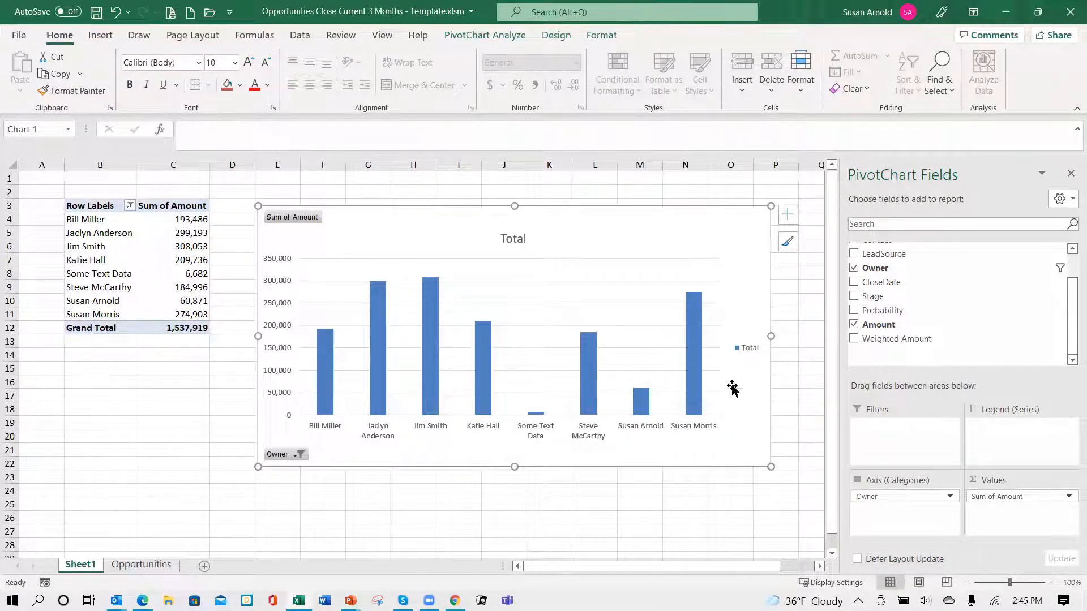
pyautogui.click(788, 216)
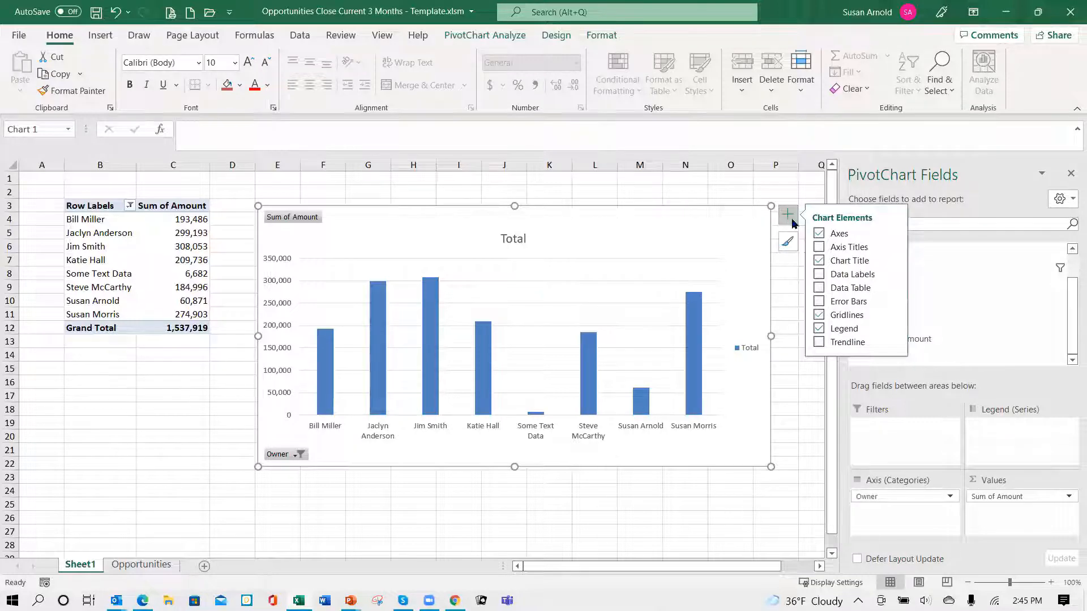
pyautogui.click(819, 329)
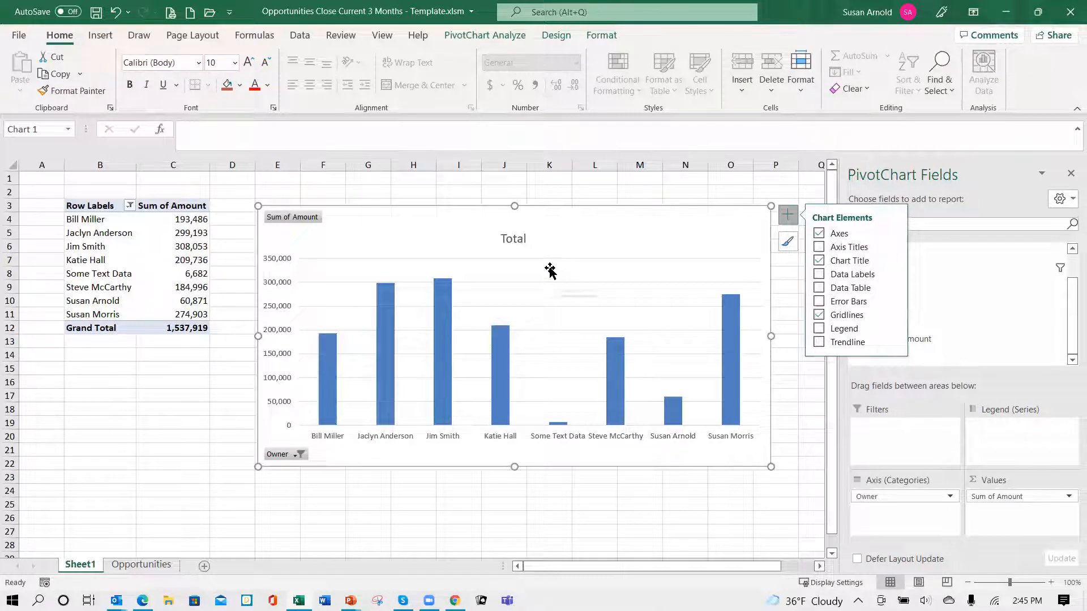
pyautogui.click(821, 275)
pyautogui.click(820, 289)
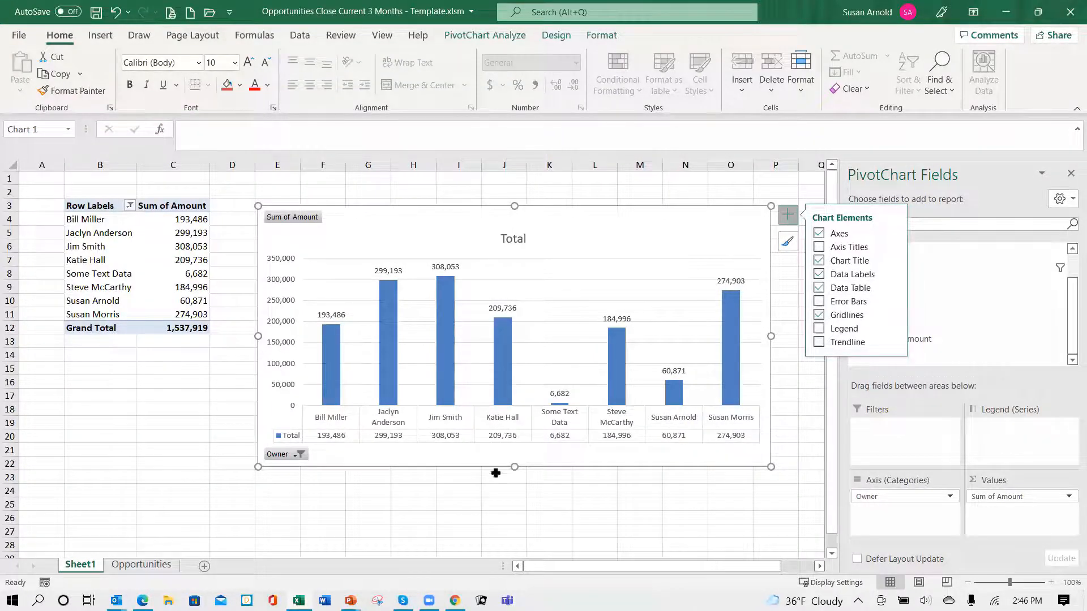
# - Change the PivotChart's title to "Opportunities Close Date Current 3 Months by Rep"
pyautogui.click(514, 239)
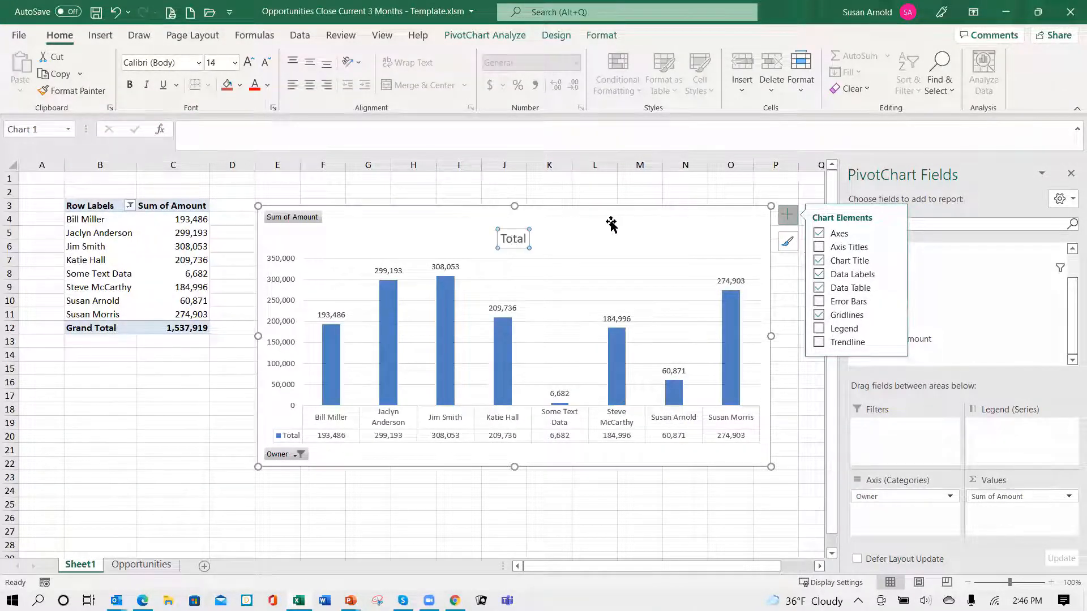
pyautogui.click(525, 237)
pyautogui.press('BackSpace')
pyautogui.press('BackSpace')
pyautogui.press('BackSpace')
pyautogui.press('BackSpace')
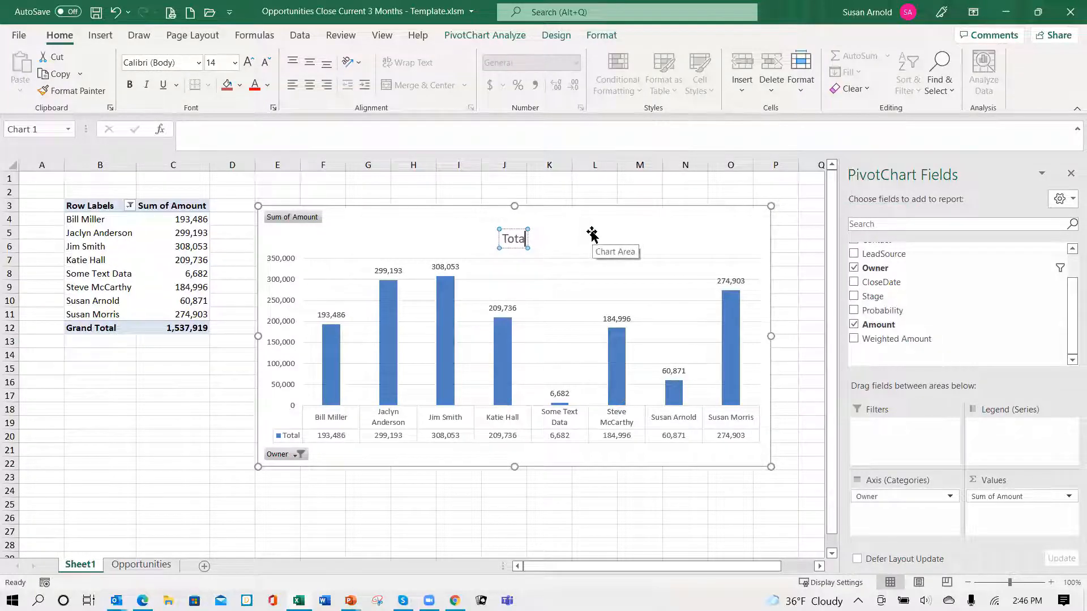
pyautogui.press('BackSpace')
pyautogui.write('Opportunities')
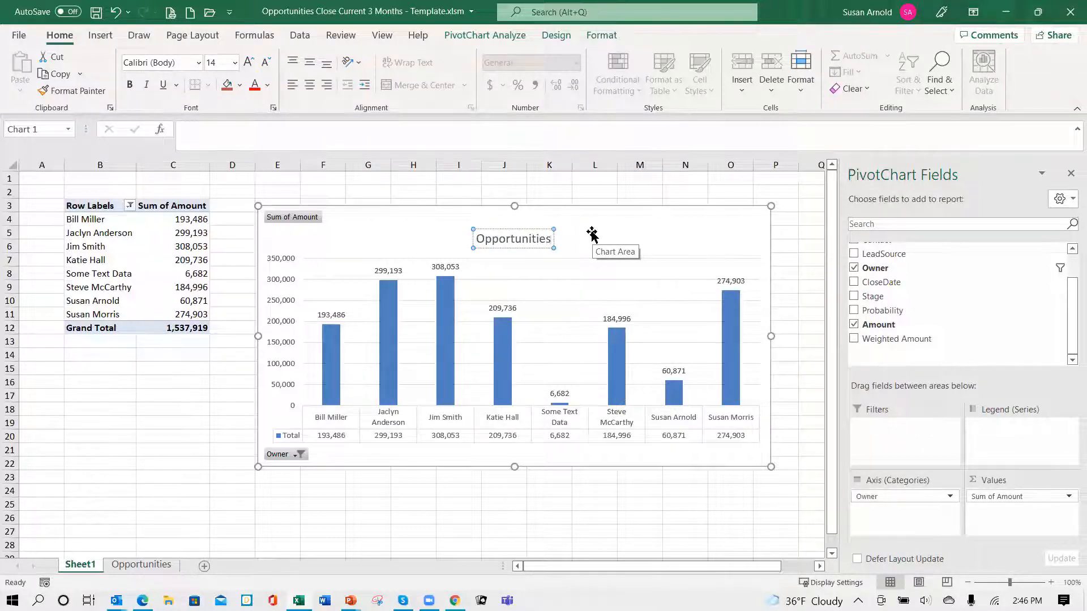
pyautogui.write(' Cu')
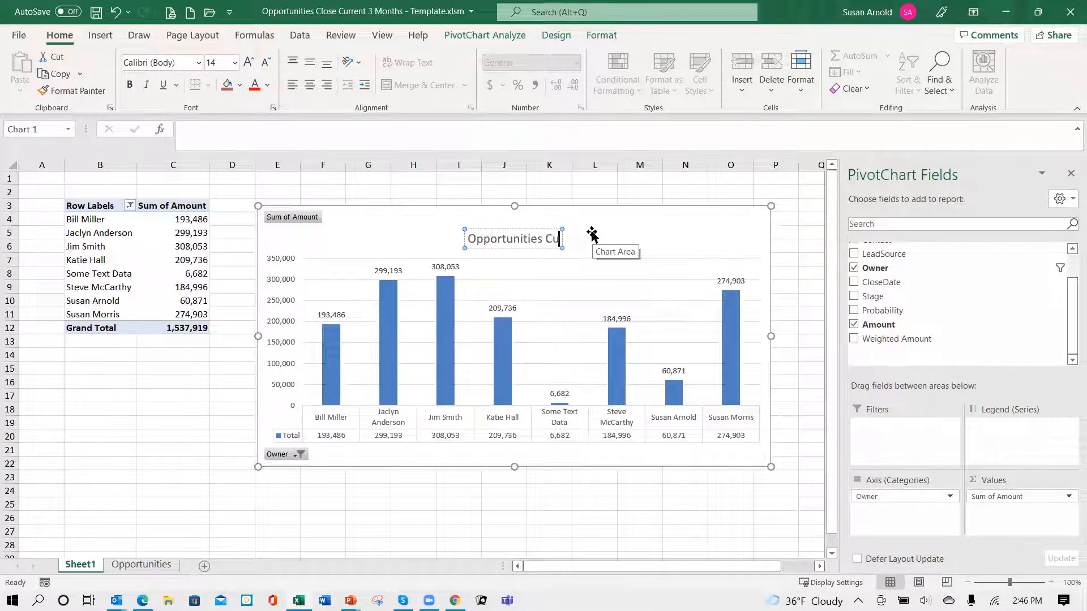
pyautogui.write('rrent')
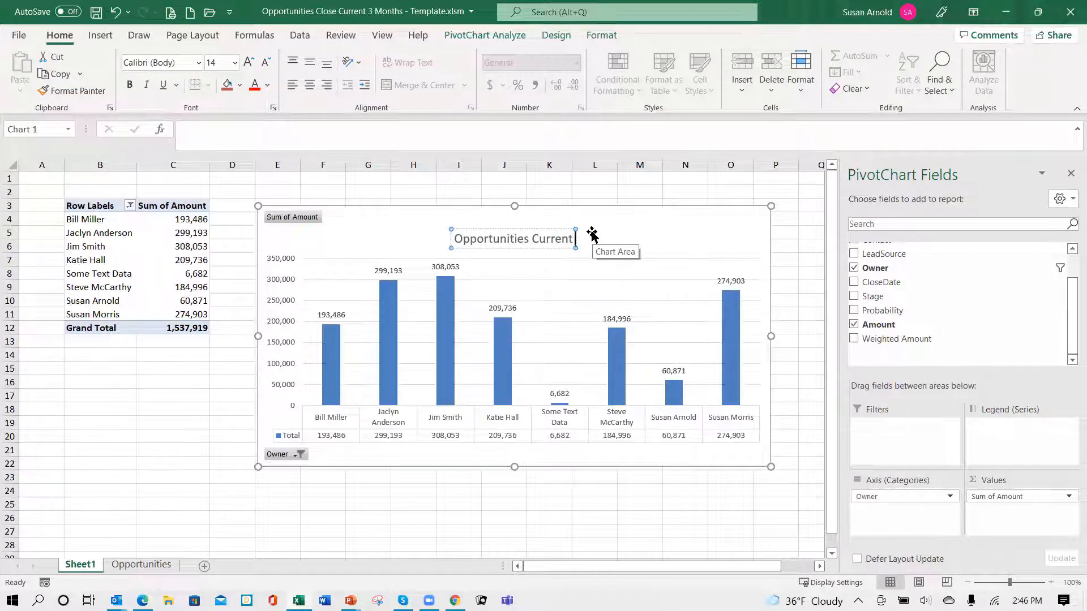
pyautogui.write(' 3 mont')
pyautogui.press('BackSpace')
pyautogui.press('BackSpace')
pyautogui.press('BackSpace')
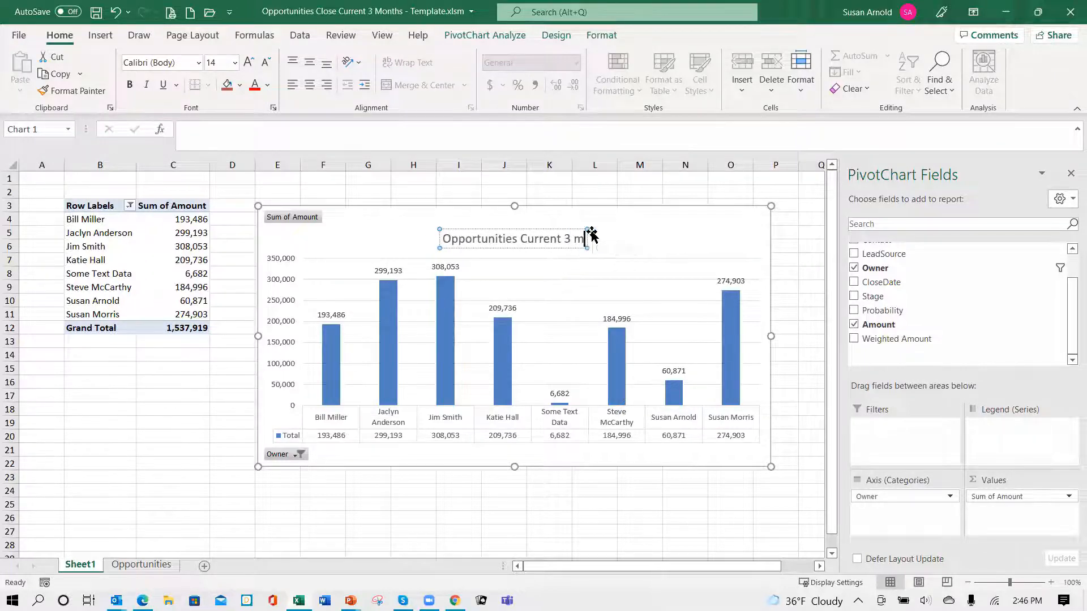
pyautogui.press('BackSpace')
pyautogui.write('Month')
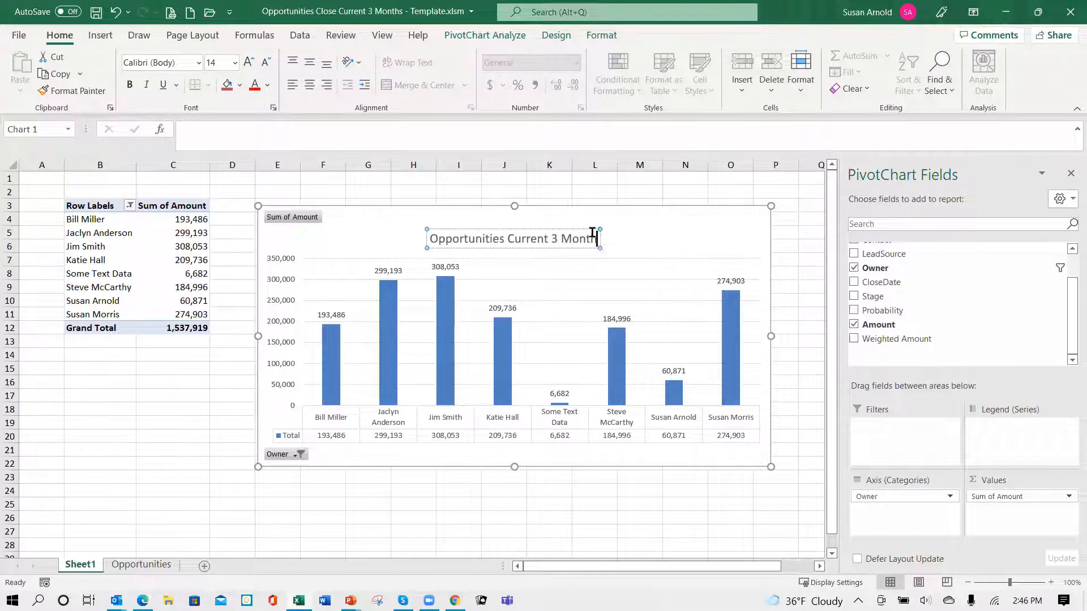
pyautogui.write('s hy Rep')
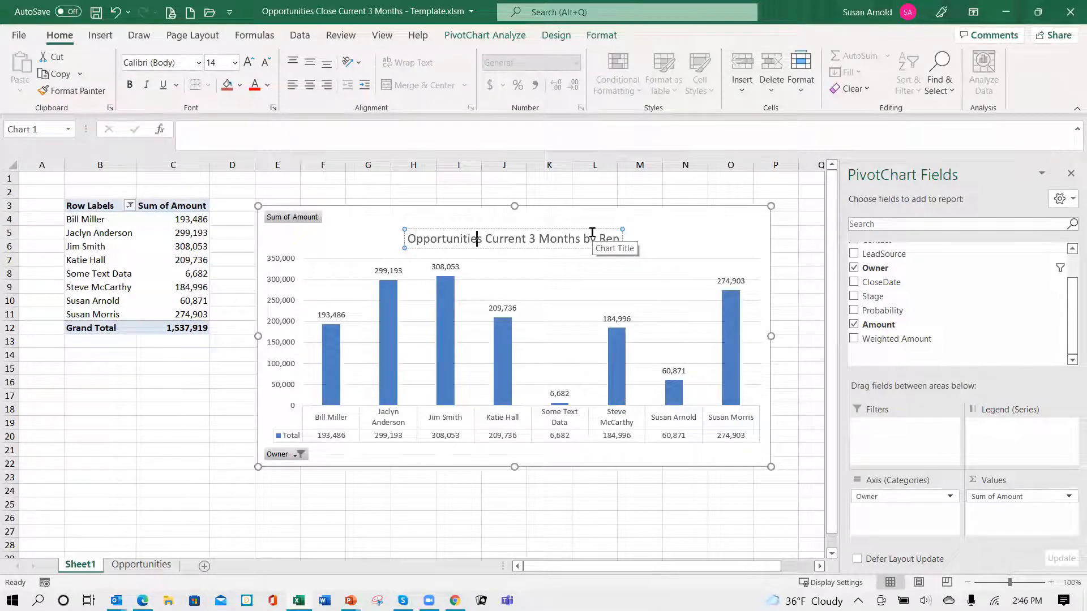
pyautogui.write('C')
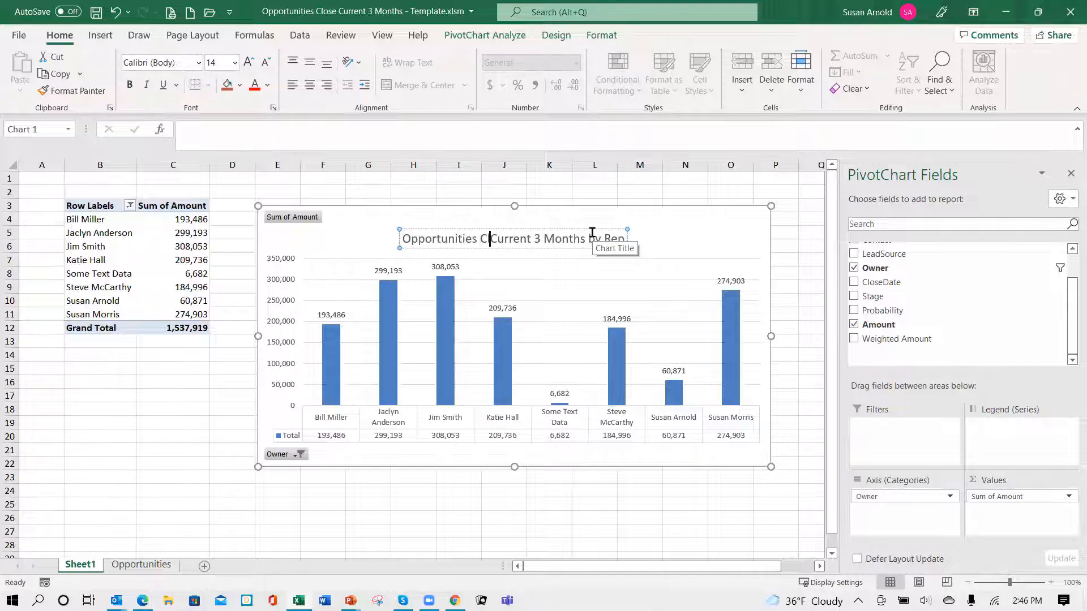
pyautogui.write('lose Date')
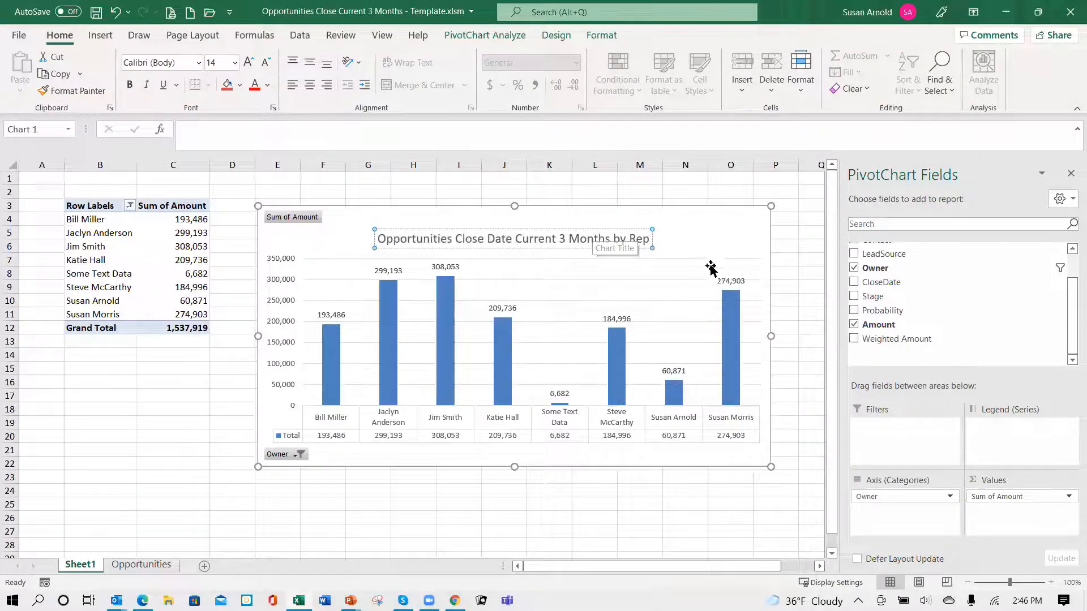
pyautogui.click(707, 243)
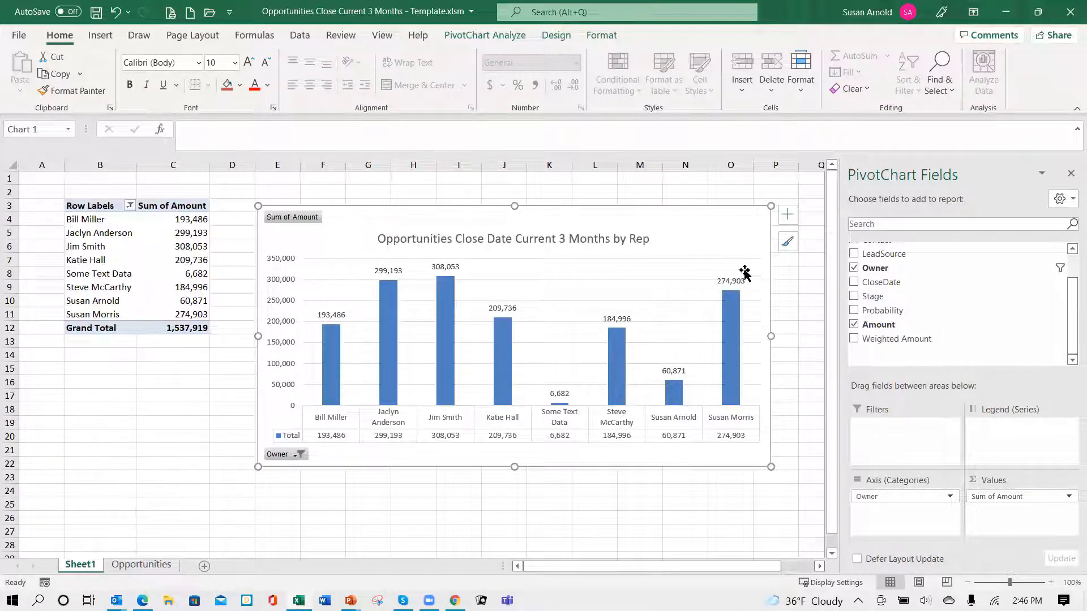
# - Apply the chart style with light-blue gradient columns and thin outlines to the PivotChart
pyautogui.click(787, 243)
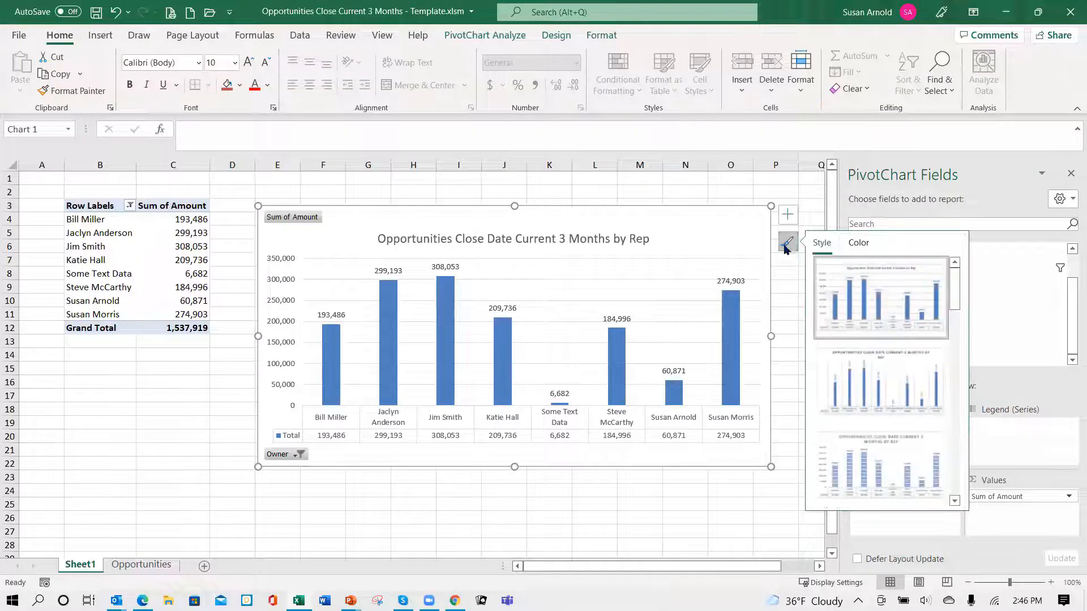
pyautogui.click(954, 500)
pyautogui.click(955, 500)
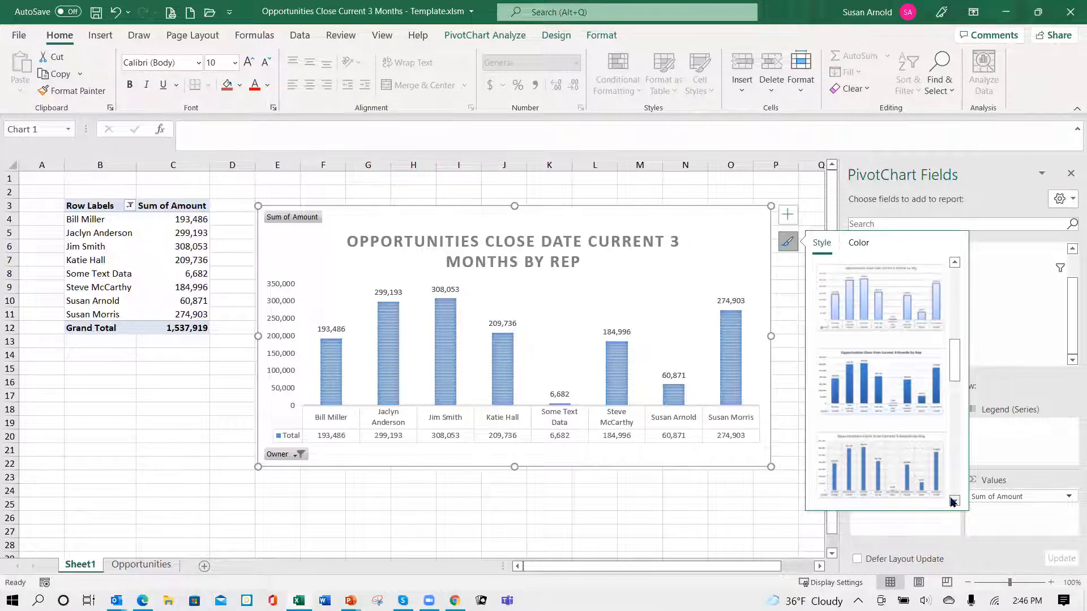
pyautogui.click(955, 500)
pyautogui.click(955, 501)
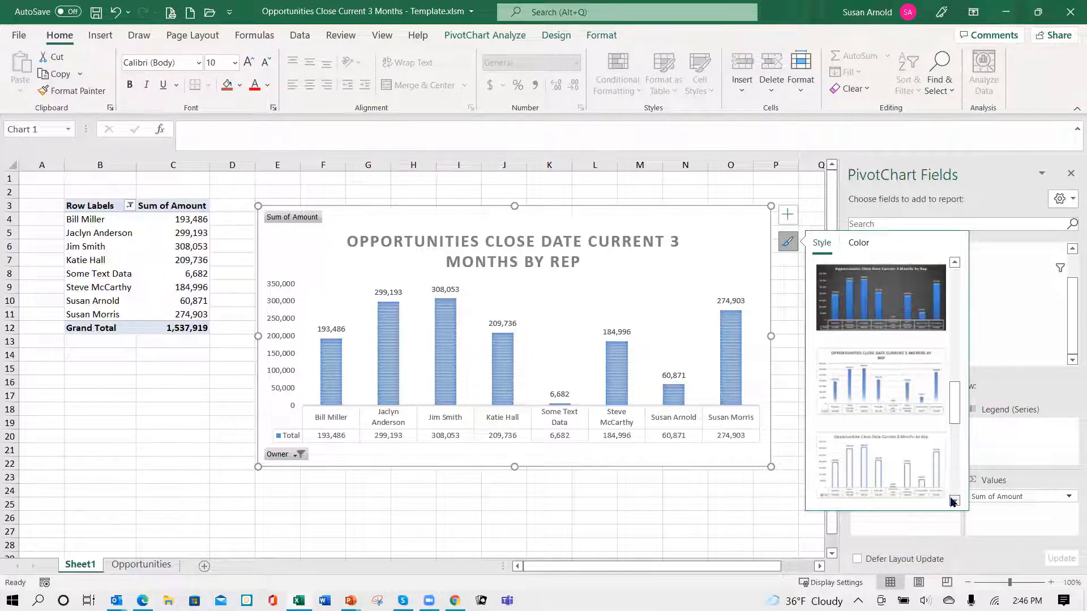
pyautogui.click(955, 501)
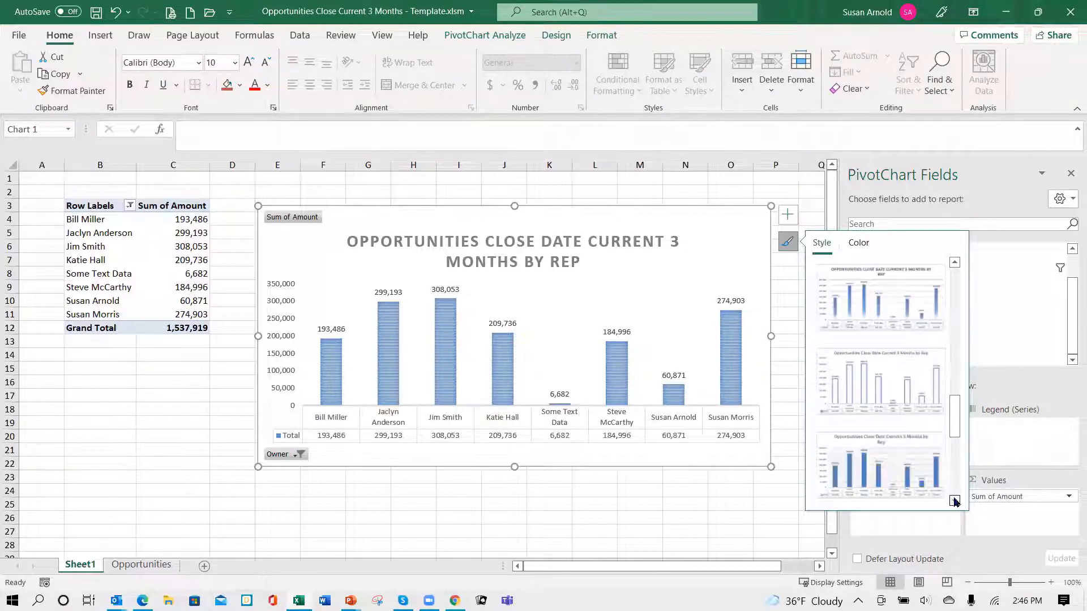
pyautogui.click(955, 501)
pyautogui.click(956, 501)
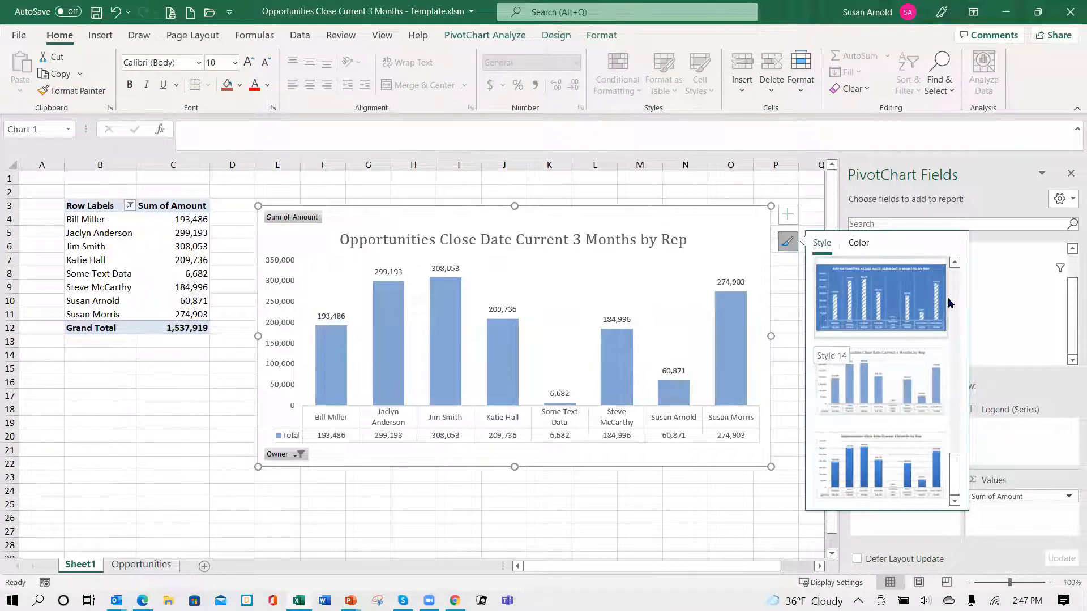
pyautogui.click(955, 263)
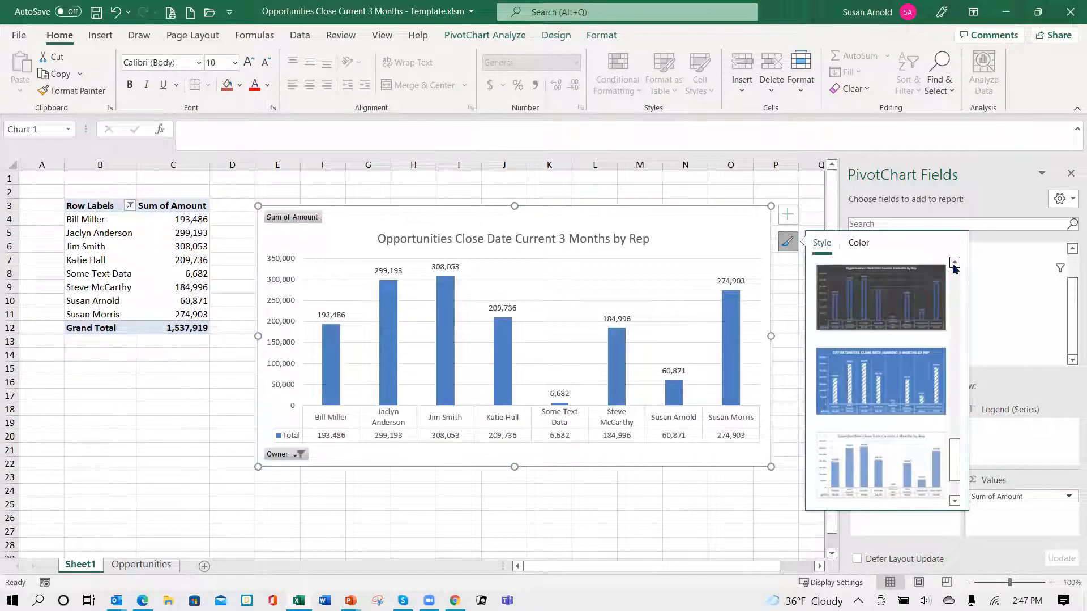
pyautogui.click(955, 263)
pyautogui.click(955, 263)
pyautogui.click(955, 264)
pyautogui.click(955, 267)
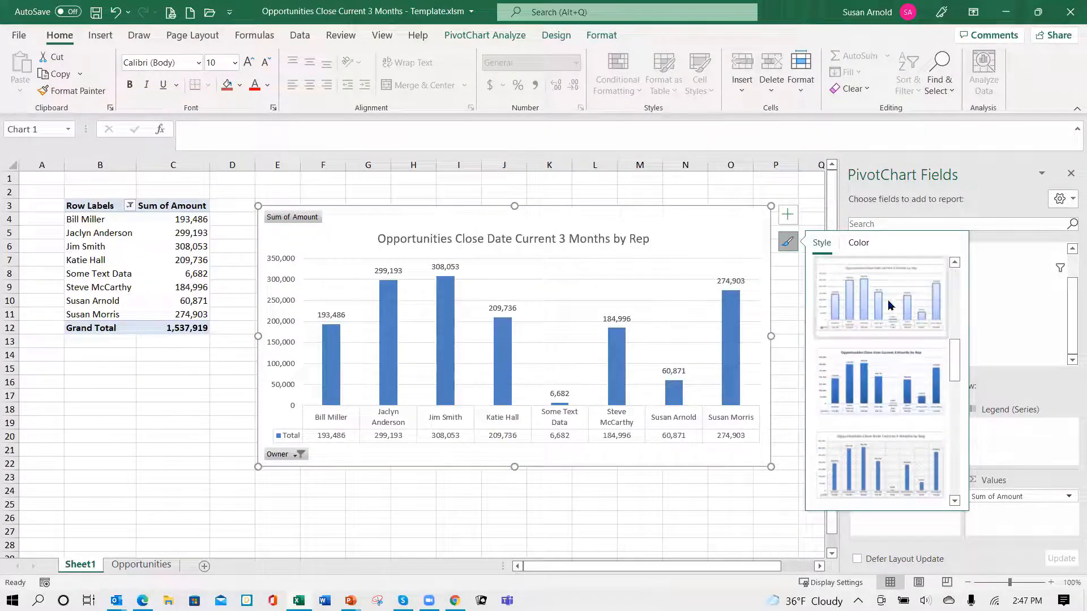
pyautogui.click(891, 301)
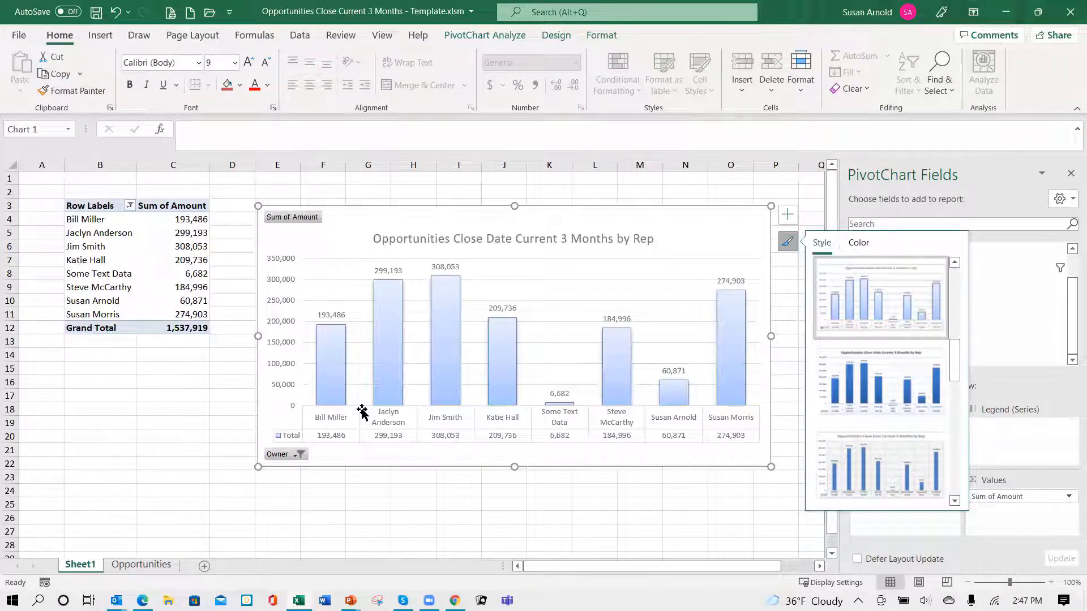
# - Hide the data labels above the PivotChart's columns while keeping the data table
pyautogui.moveTo(326, 335)
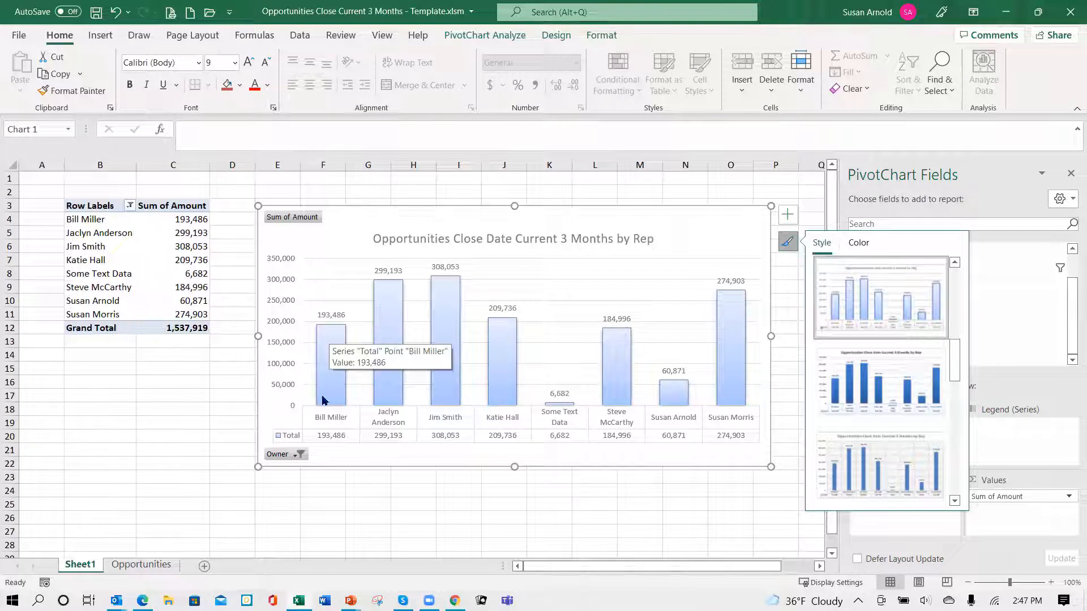
pyautogui.click(787, 215)
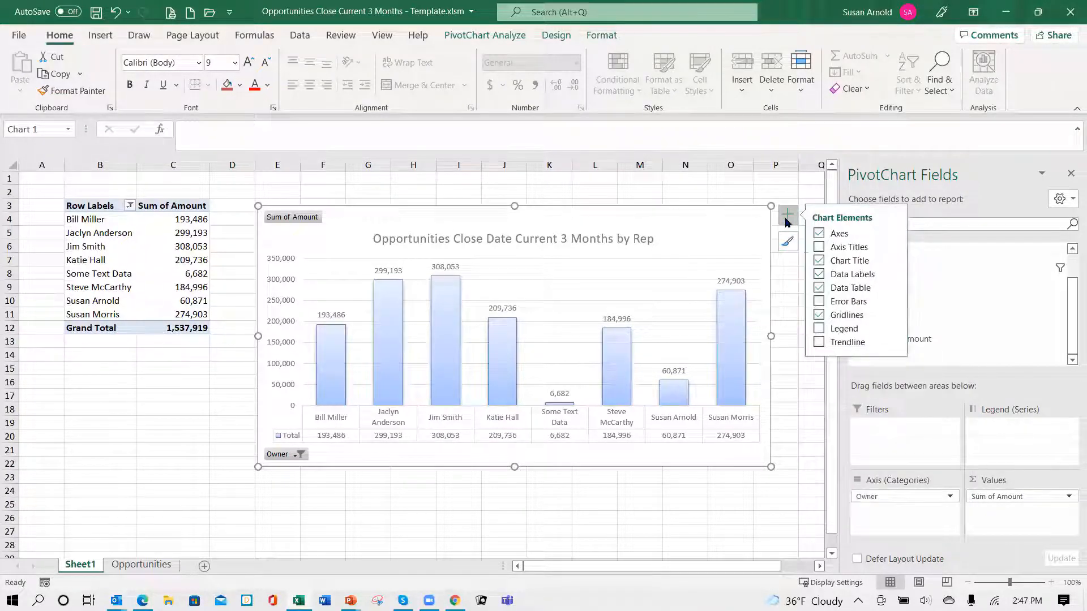
pyautogui.click(819, 278)
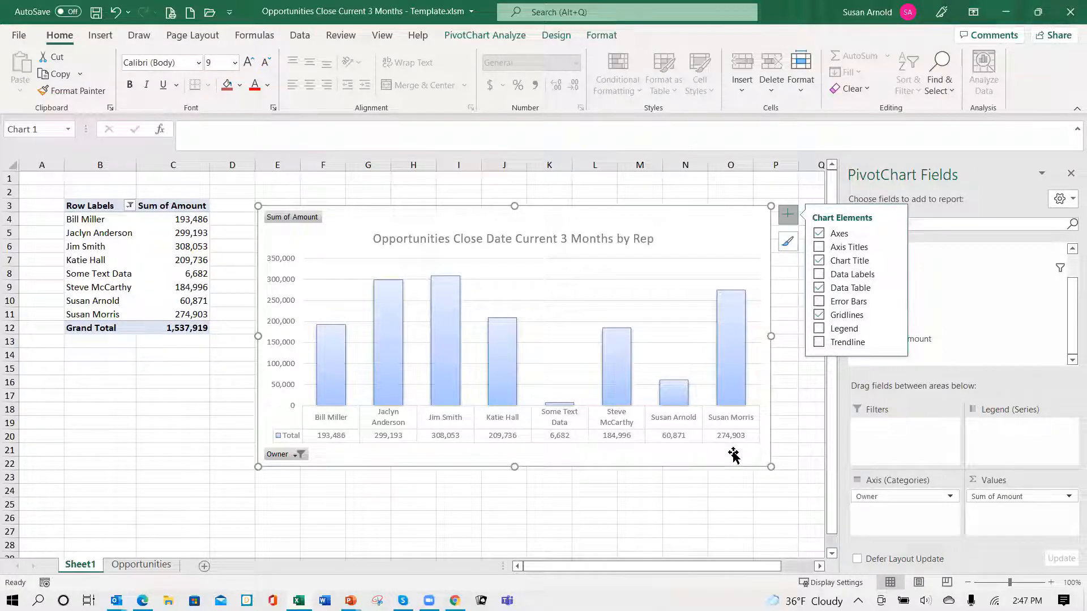
pyautogui.click(140, 440)
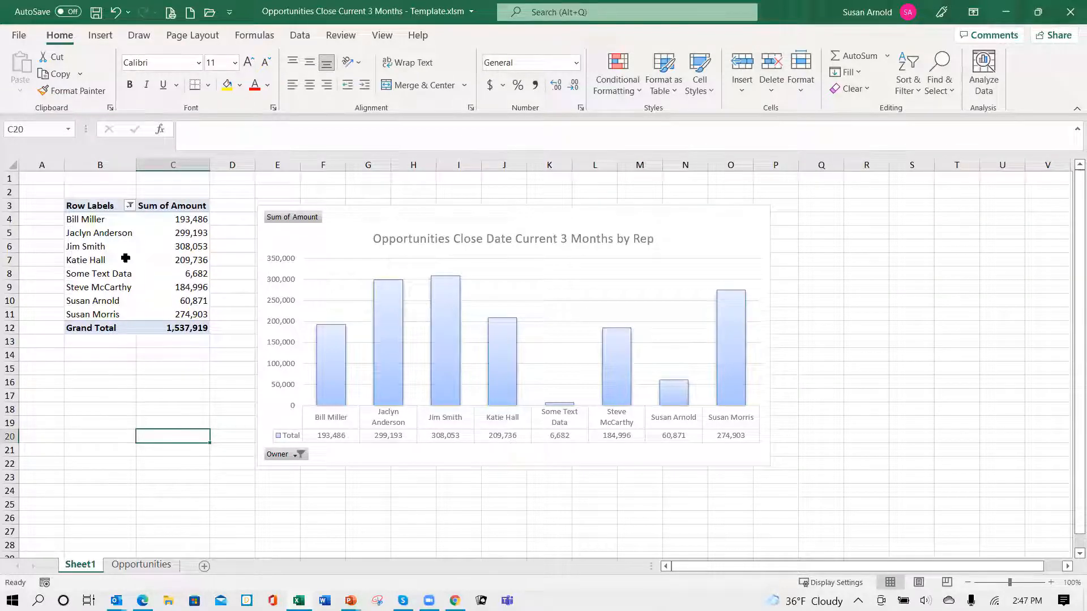
# - Move the PivotChart over the pivot table, starting at cell B2, and enlarge it to cover about B2:L25
pyautogui.moveTo(434, 223); pyautogui.dragTo(244, 198)
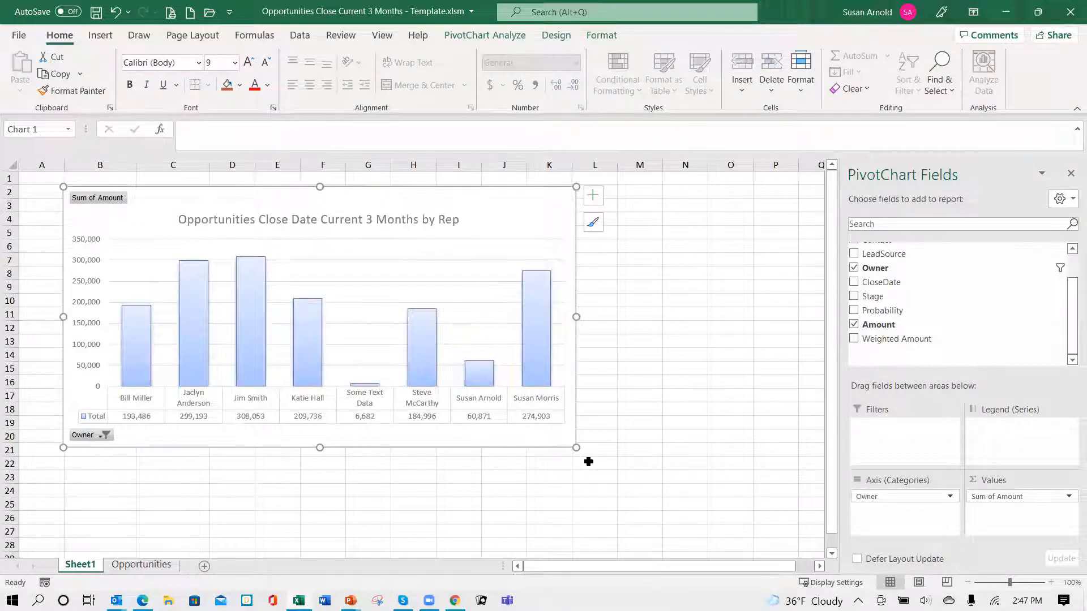
pyautogui.moveTo(577, 448); pyautogui.dragTo(597, 508)
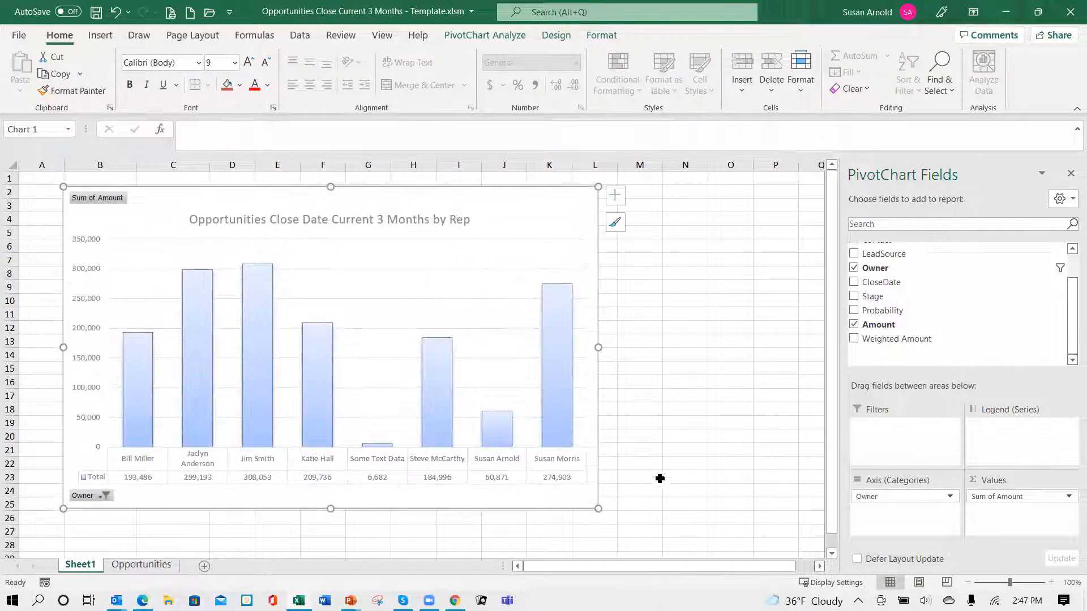
pyautogui.click(701, 404)
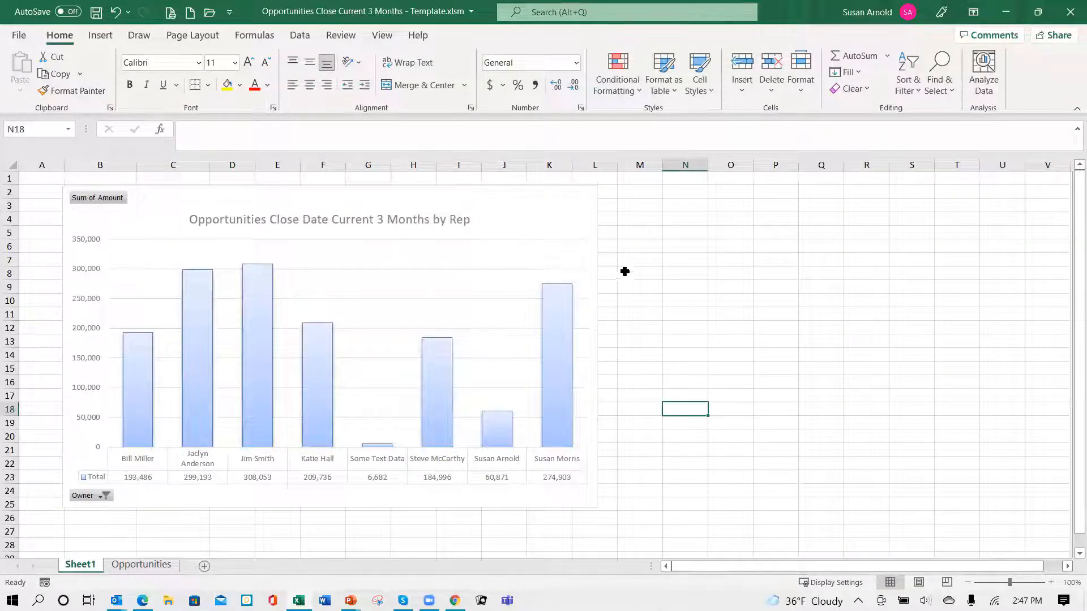
# - Turn off the worksheet gridlines on Sheet1
pyautogui.click(382, 36)
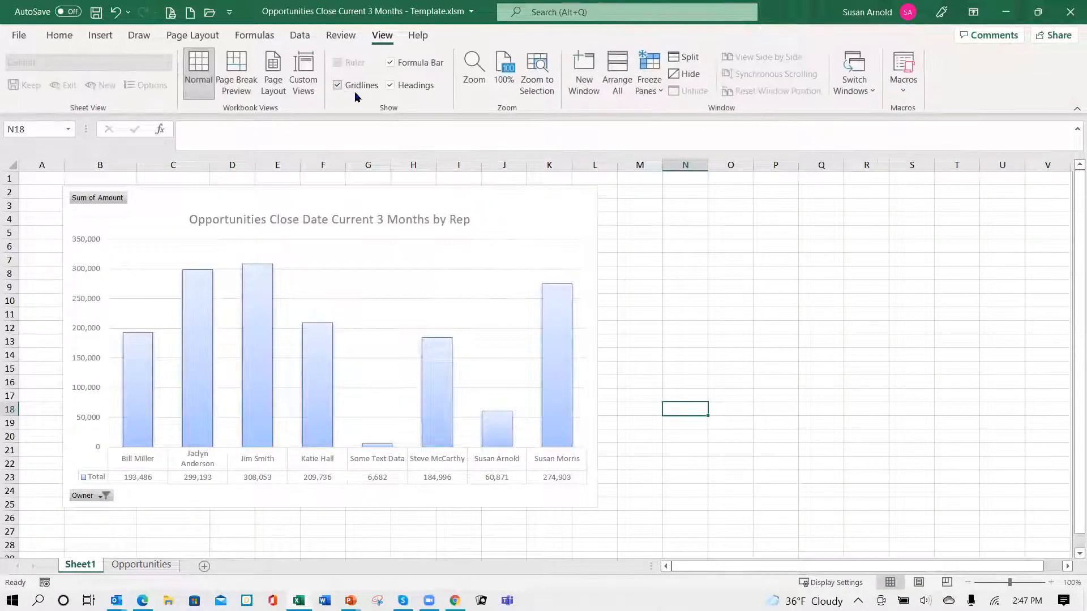
pyautogui.click(338, 87)
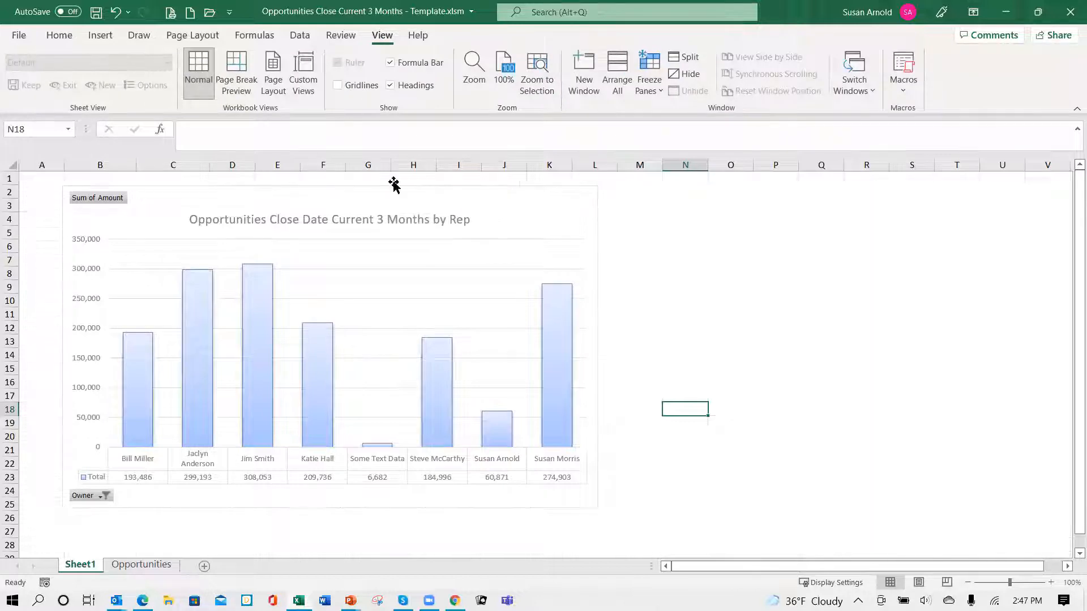
pyautogui.click(814, 319)
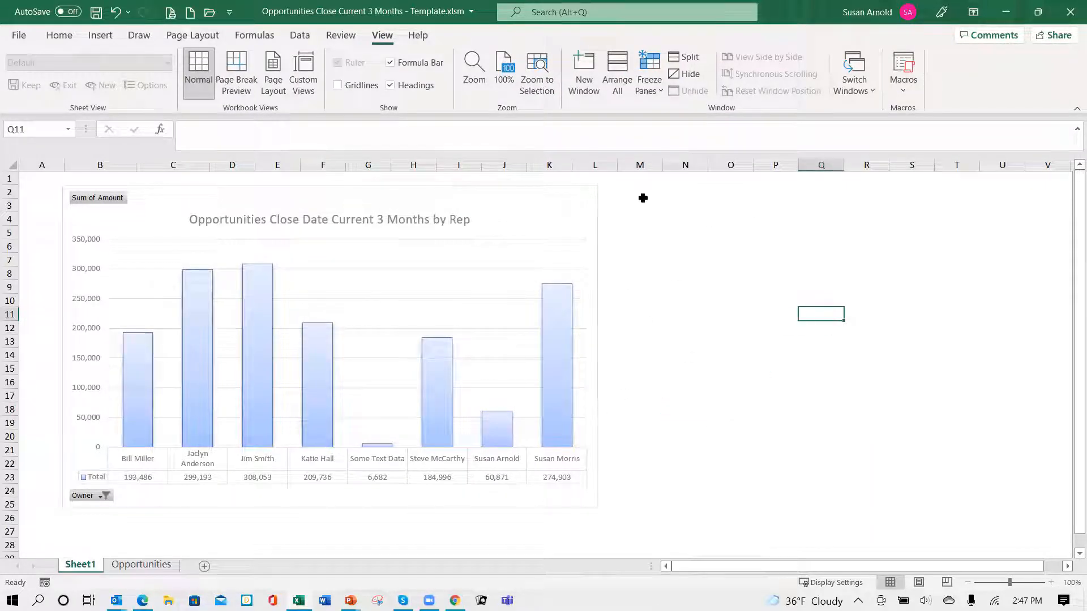
# - Start a PivotChart and PivotTable placed at cell M2 of Sheet1, taking its source data from the Opportunities sheet
pyautogui.click(652, 197)
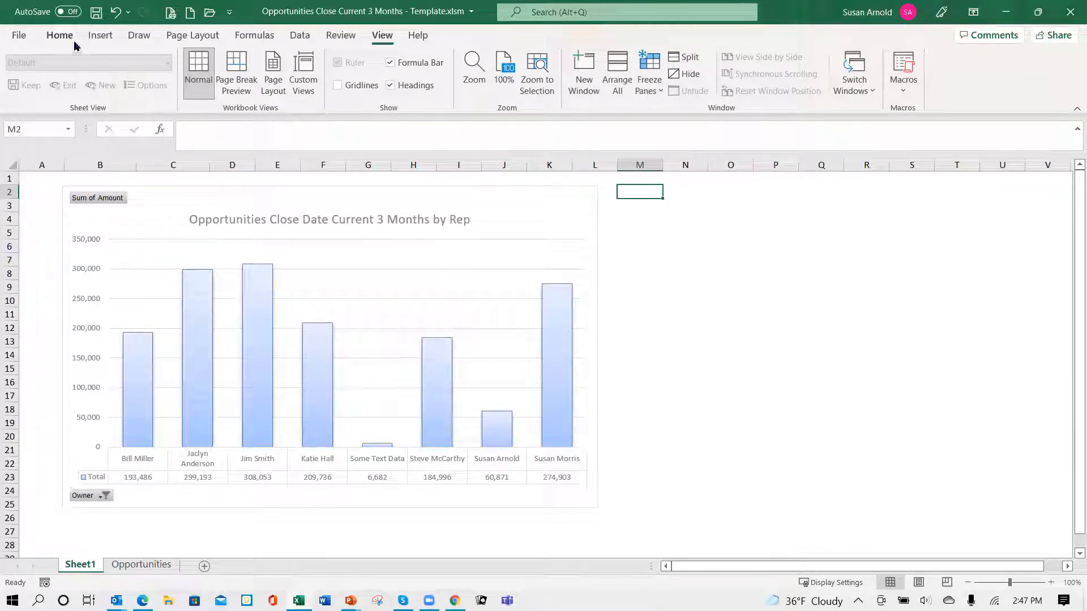
pyautogui.click(97, 40)
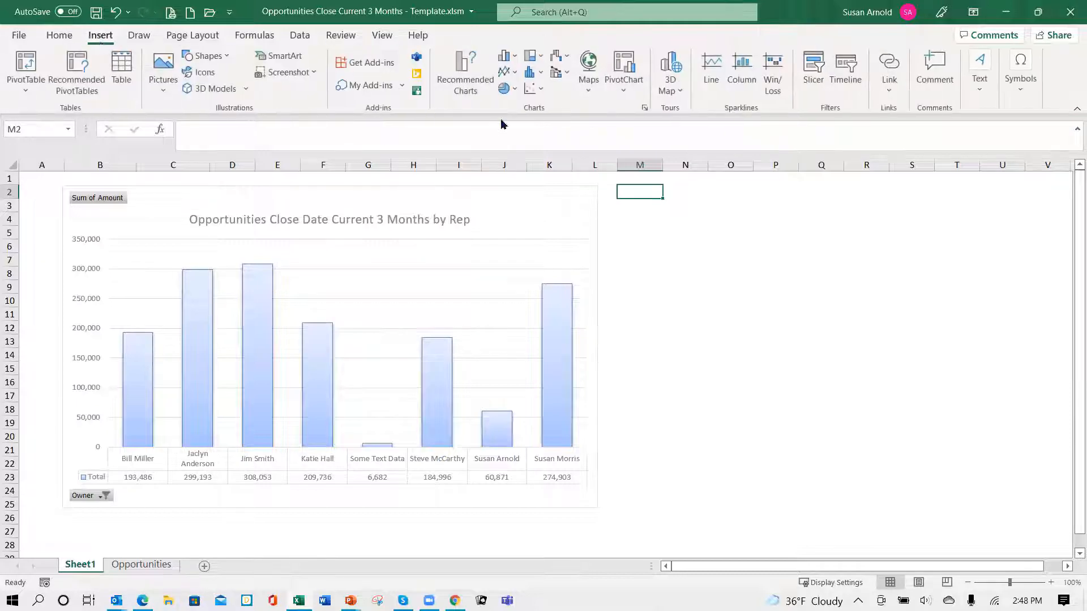
pyautogui.click(624, 94)
pyautogui.click(645, 129)
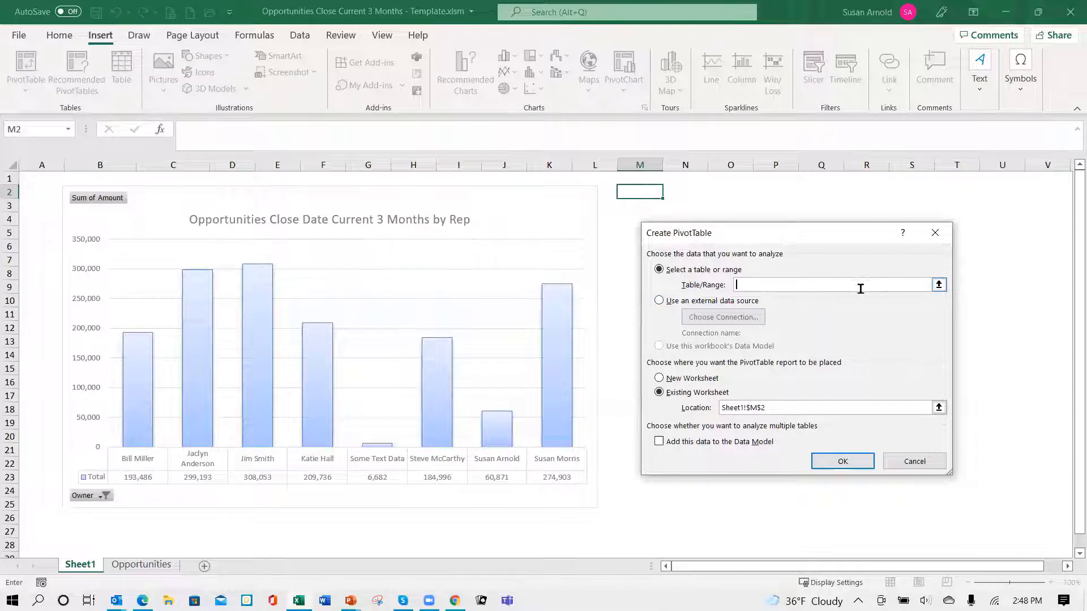
pyautogui.click(158, 568)
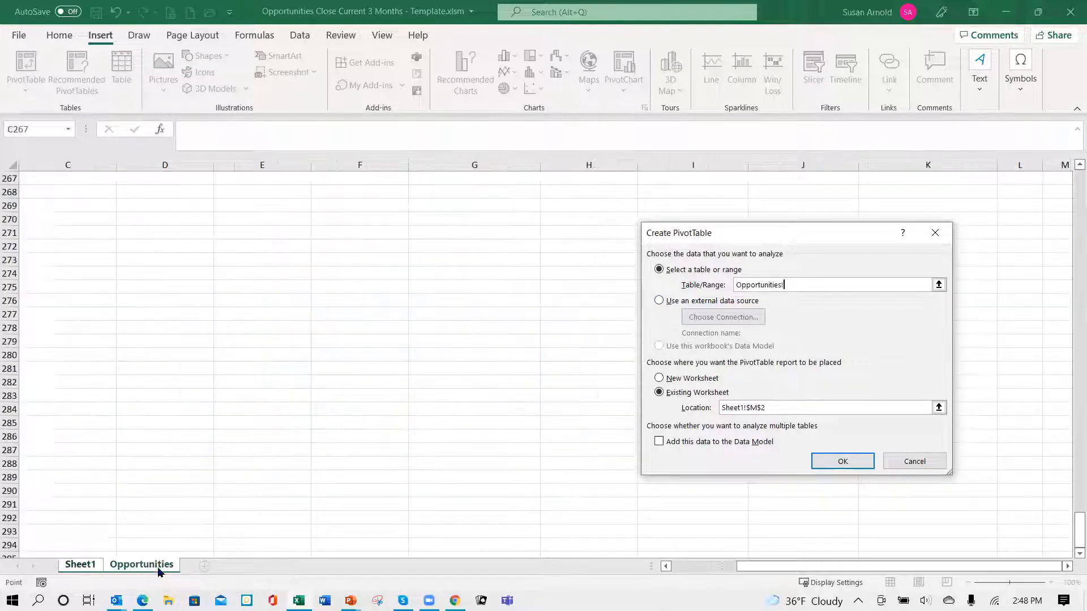
pyautogui.scroll(20, 326, 346)
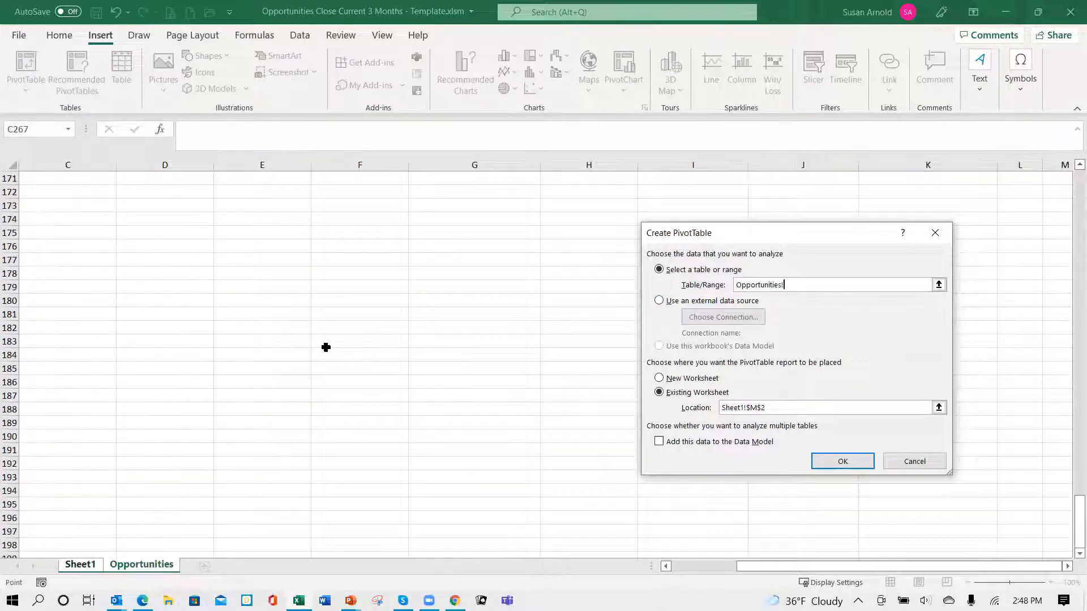
pyautogui.scroll(20, 326, 347)
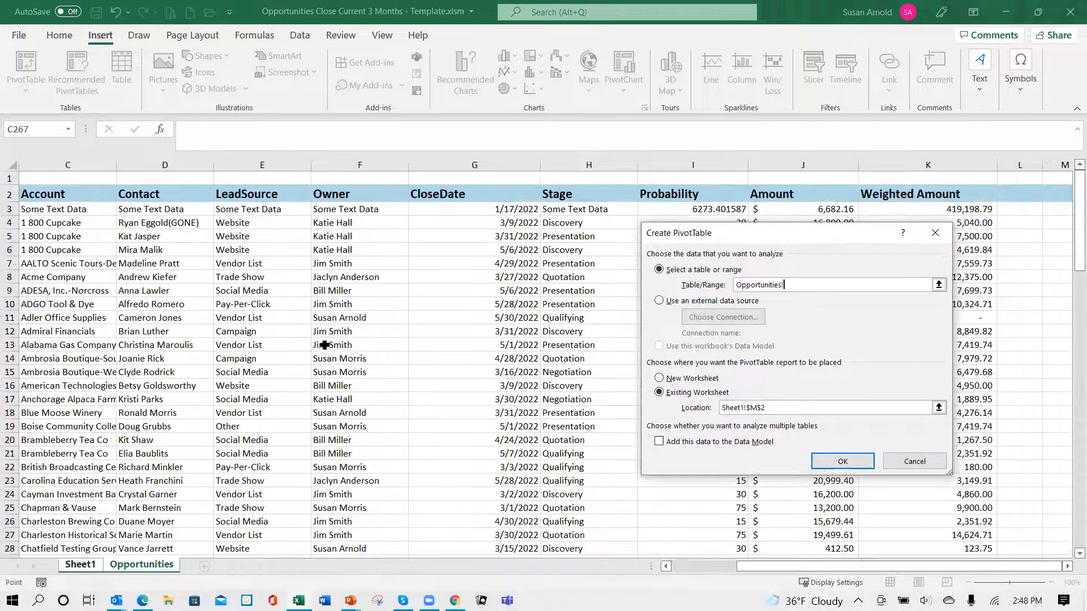
# - Try to define the source range on the Opportunities sheet, extending from B2 to column K and down past the data rows
pyautogui.click(80, 193)
pyautogui.press('Left')
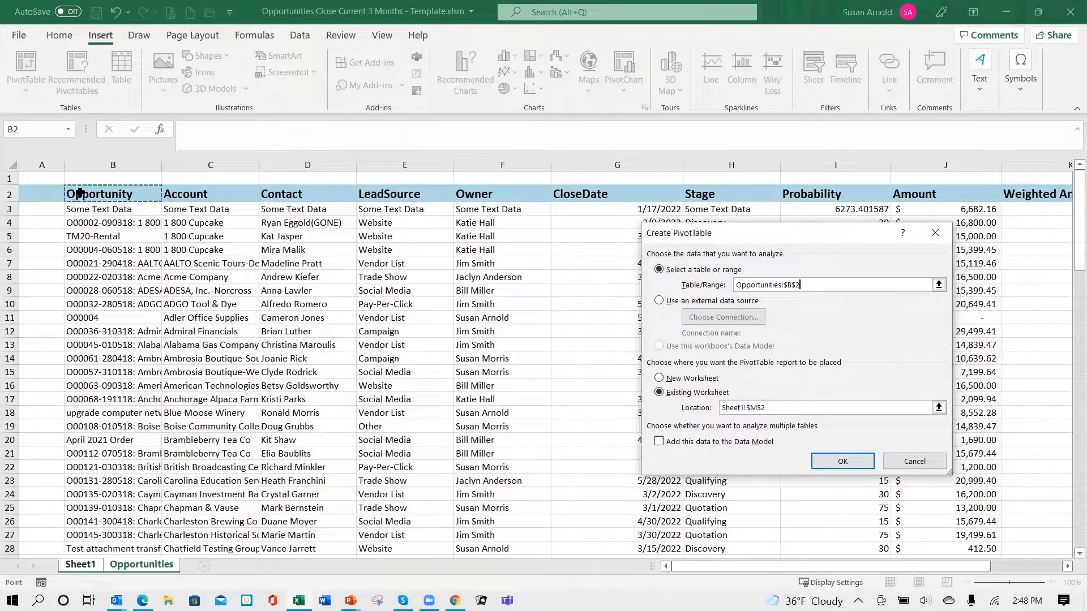
pyautogui.hotkey('shift', 'Right')
pyautogui.hotkey('shift', 'Right')
pyautogui.hotkey('shift', 'Right')
pyautogui.hotkey('shift', 'Right')
pyautogui.hotkey('shift', 'Right')
pyautogui.hotkey('shift', 'Right')
pyautogui.hotkey('shift', 'Right')
pyautogui.hotkey('shift', 'Right')
pyautogui.hotkey('shift', 'Right')
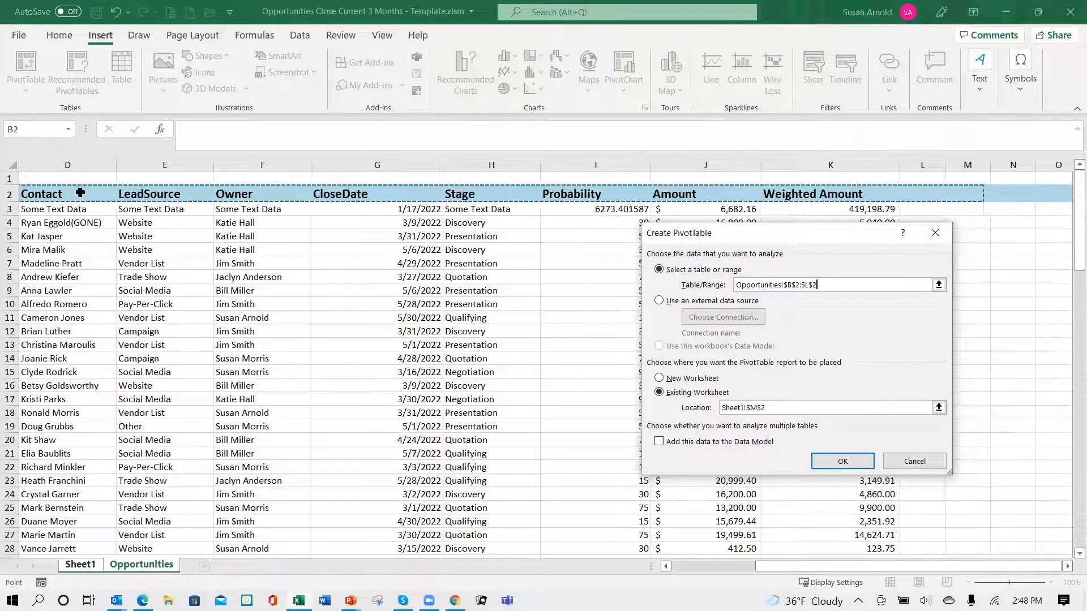
pyautogui.hotkey('shift', 'Down')
pyautogui.hotkey('shift', 'Down')
pyautogui.hotkey('shift', 'Down')
pyautogui.hotkey('shift', 'Down')
pyautogui.hotkey('shift', 'Down')
pyautogui.hotkey('shift', 'Down')
pyautogui.hotkey('shift', 'Down')
pyautogui.hotkey('shift', 'Down')
pyautogui.hotkey('shift', 'Down')
pyautogui.hotkey('shift', 'Down')
pyautogui.hotkey('shift', 'Down')
pyautogui.hotkey('shift', 'Down')
pyautogui.hotkey('shift', 'Down')
pyautogui.hotkey('shift', 'Down')
pyautogui.hotkey('shift', 'Down')
pyautogui.hotkey('shift', 'Down')
pyautogui.hotkey('shift', 'Down')
pyautogui.hotkey('shift', 'Down')
pyautogui.hotkey('shift', 'Down')
pyautogui.hotkey('shift', 'Down')
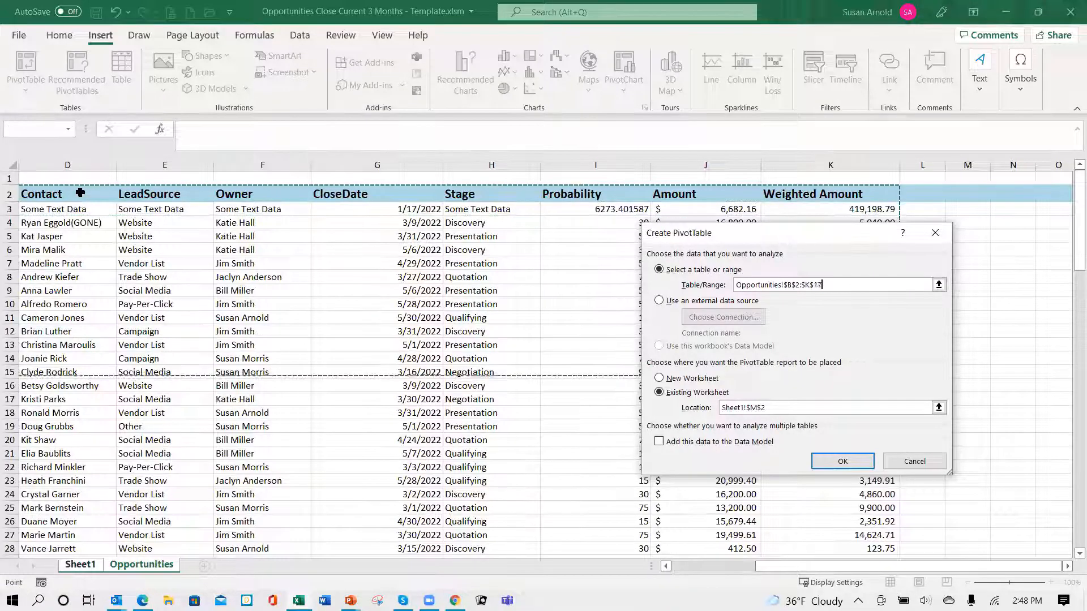
pyautogui.hotkey('shift', 'Down')
pyautogui.hotkey('shift', 'Down')
pyautogui.hotkey('shift', 'Down')
pyautogui.hotkey('shift', 'Down')
pyautogui.hotkey('shift', 'Down')
pyautogui.hotkey('shift', 'Down')
pyautogui.hotkey('shift', 'Down')
pyautogui.hotkey('shift', 'Down')
pyautogui.hotkey('shift', 'Down')
pyautogui.hotkey('shift', 'Down')
pyautogui.hotkey('shift', 'Down')
pyautogui.hotkey('shift', 'Down')
pyautogui.hotkey('shift', 'Down')
pyautogui.hotkey('shift', 'Down')
pyautogui.hotkey('shift', 'Down')
pyautogui.hotkey('shift', 'Down')
pyautogui.hotkey('shift', 'Down')
pyautogui.hotkey('shift', 'Down')
pyautogui.hotkey('shift', 'Down')
pyautogui.hotkey('shift', 'Down')
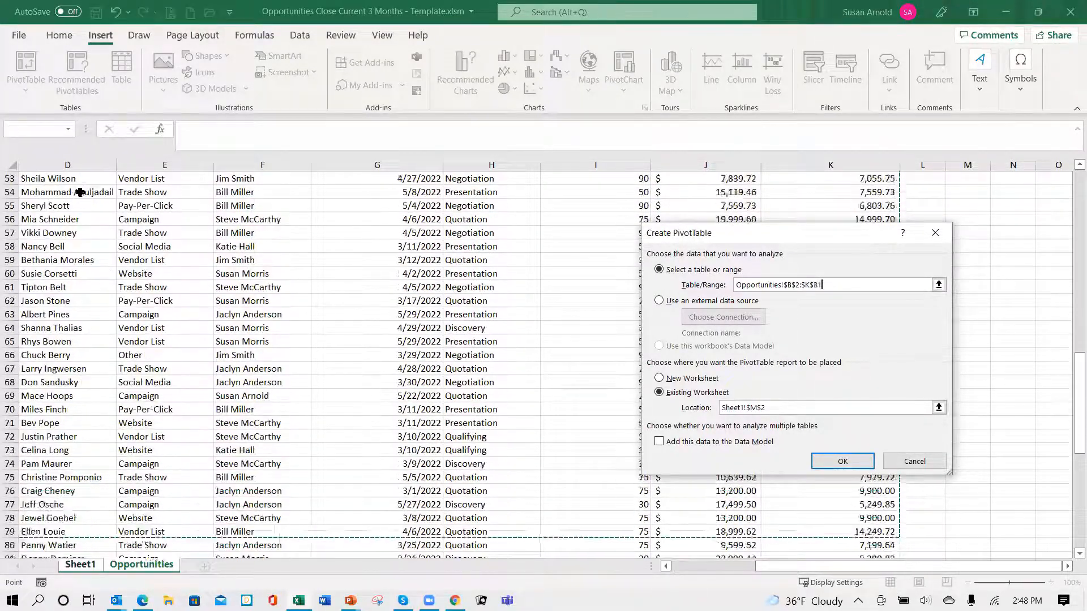
pyautogui.hotkey('shift', 'Down')
pyautogui.hotkey('shift', 'Down')
pyautogui.hotkey('shift', 'Down')
pyautogui.hotkey('shift', 'Down')
pyautogui.hotkey('shift', 'Down')
pyautogui.hotkey('shift', 'Down')
pyautogui.hotkey('shift', 'Down')
pyautogui.hotkey('shift', 'Down')
pyautogui.hotkey('shift', 'Down')
pyautogui.hotkey('shift', 'Down')
pyautogui.hotkey('shift', 'Down')
pyautogui.hotkey('shift', 'Down')
pyautogui.hotkey('shift', 'Down')
pyautogui.hotkey('shift', 'Down')
pyautogui.hotkey('shift', 'Down')
pyautogui.hotkey('shift', 'Down')
pyautogui.hotkey('shift', 'Down')
pyautogui.hotkey('shift', 'Down')
pyautogui.hotkey('shift', 'Down')
pyautogui.hotkey('shift', 'Down')
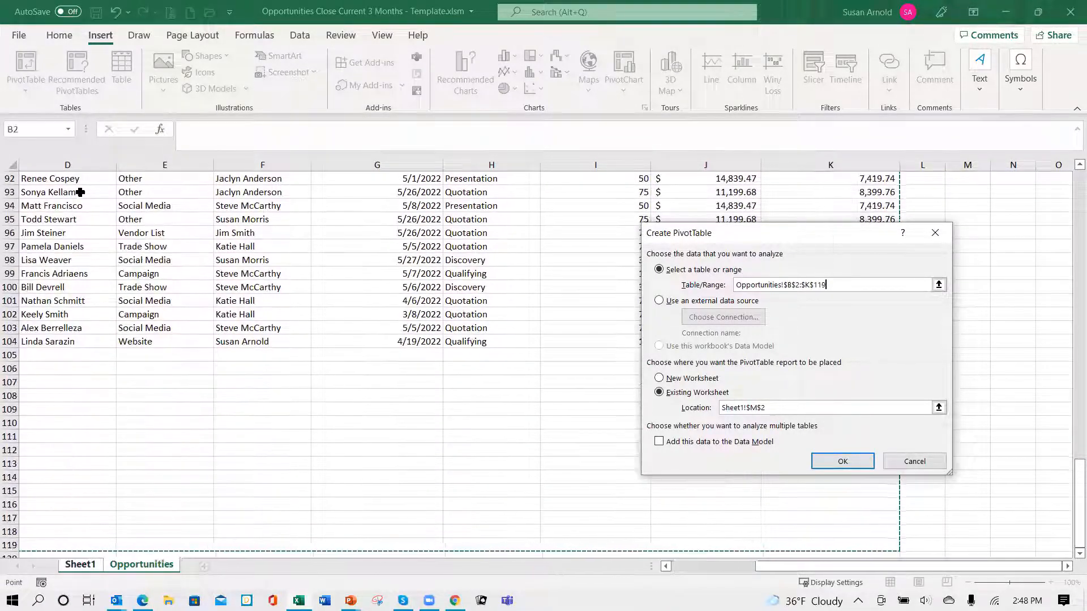
pyautogui.press('Down')
pyautogui.press('Down')
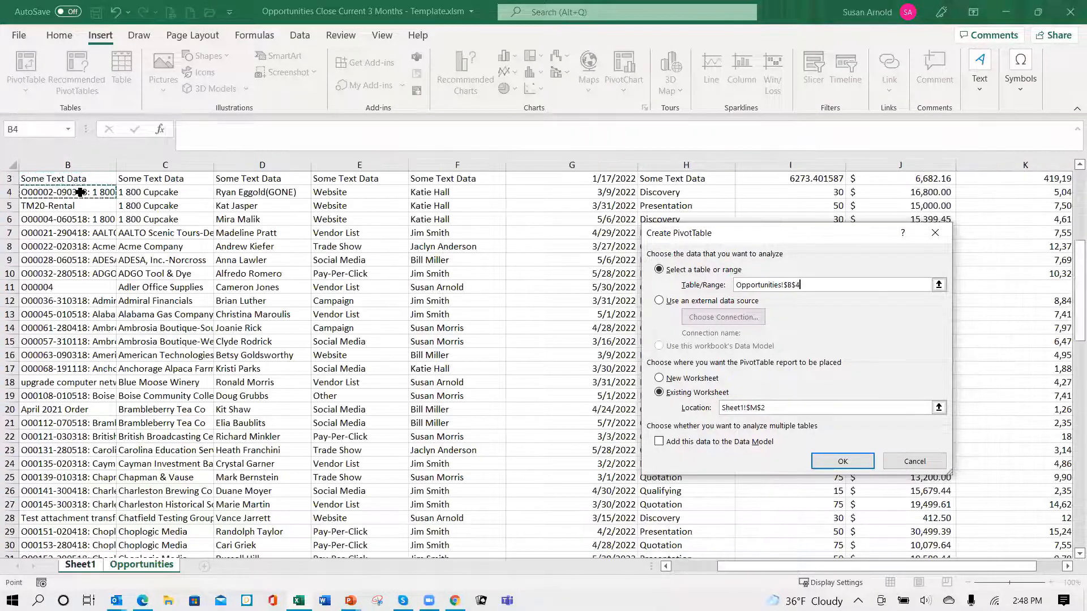
pyautogui.click(848, 466)
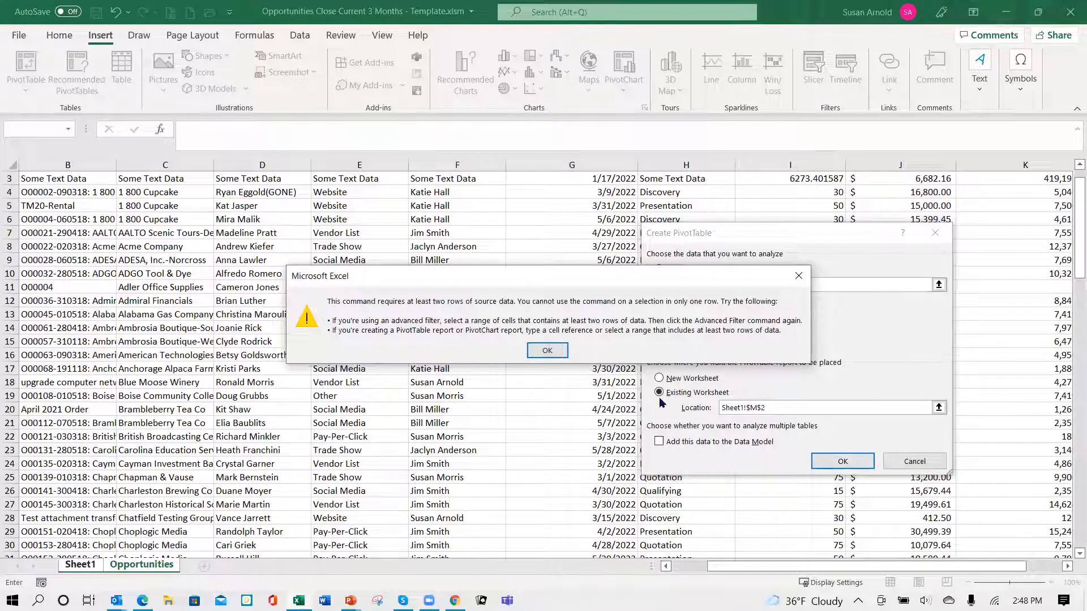
pyautogui.click(547, 351)
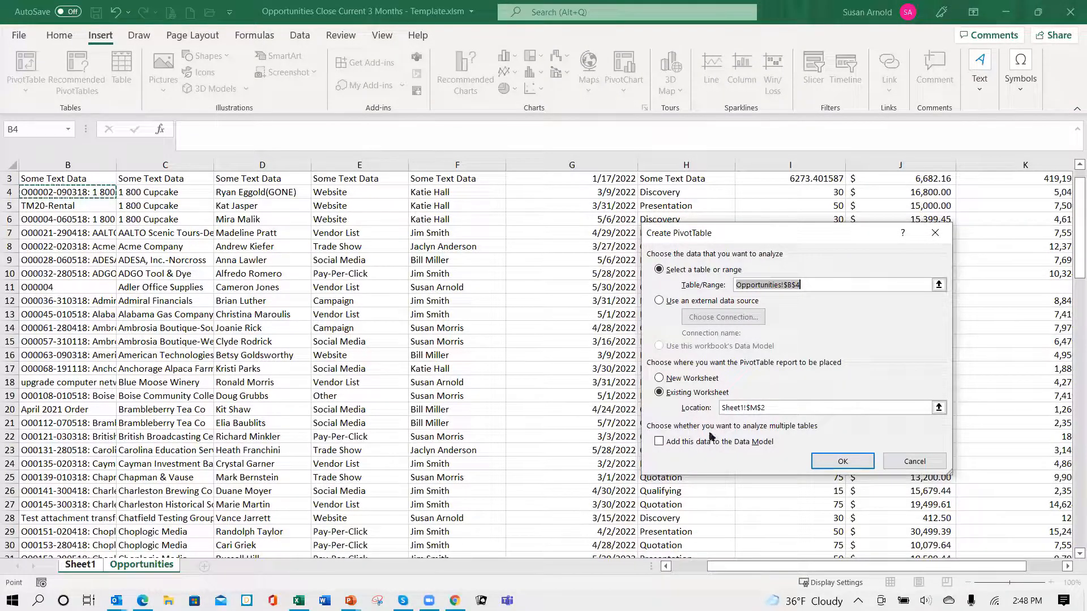
pyautogui.click(413, 384)
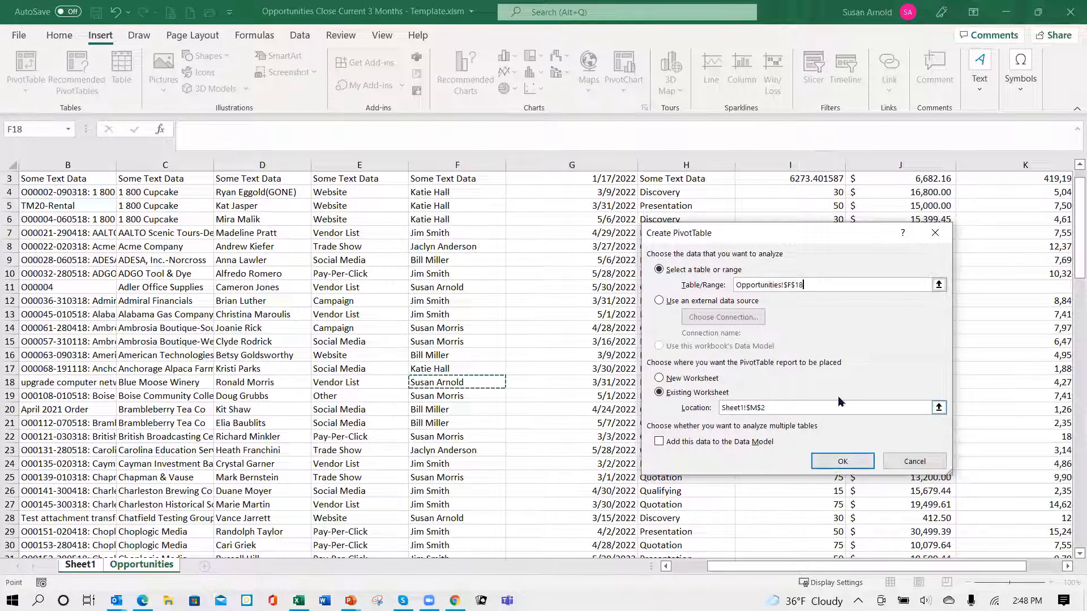
pyautogui.click(841, 462)
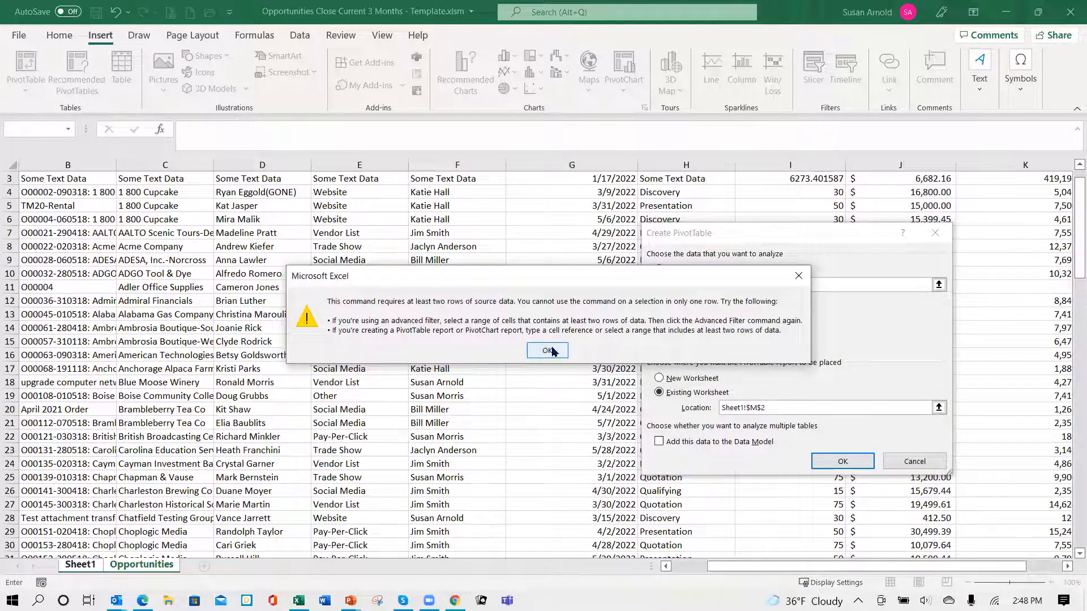
pyautogui.click(548, 351)
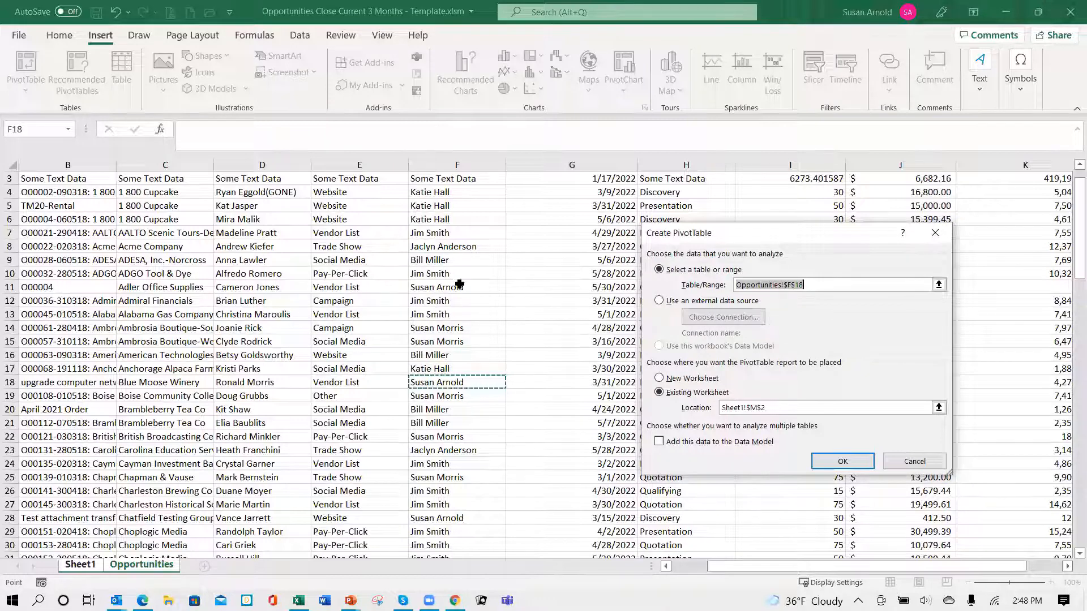
# - Set the source range to Opportunities B2:K255 and create the PivotChart with its pivot table
pyautogui.click(136, 192)
pyautogui.scroll(1, 113, 204)
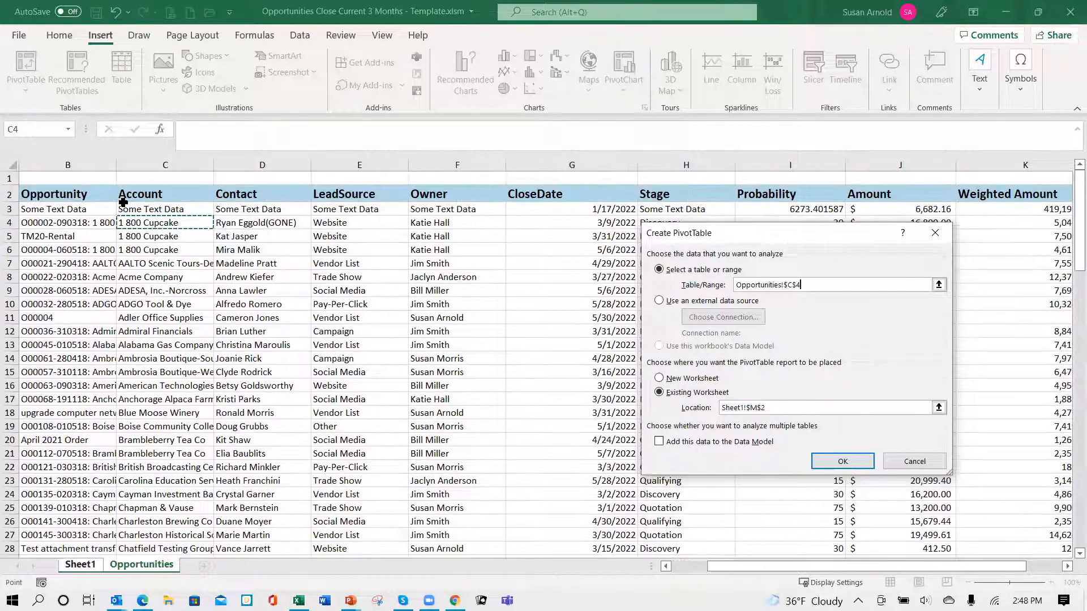
pyautogui.moveTo(59, 191); pyautogui.dragTo(954, 419)
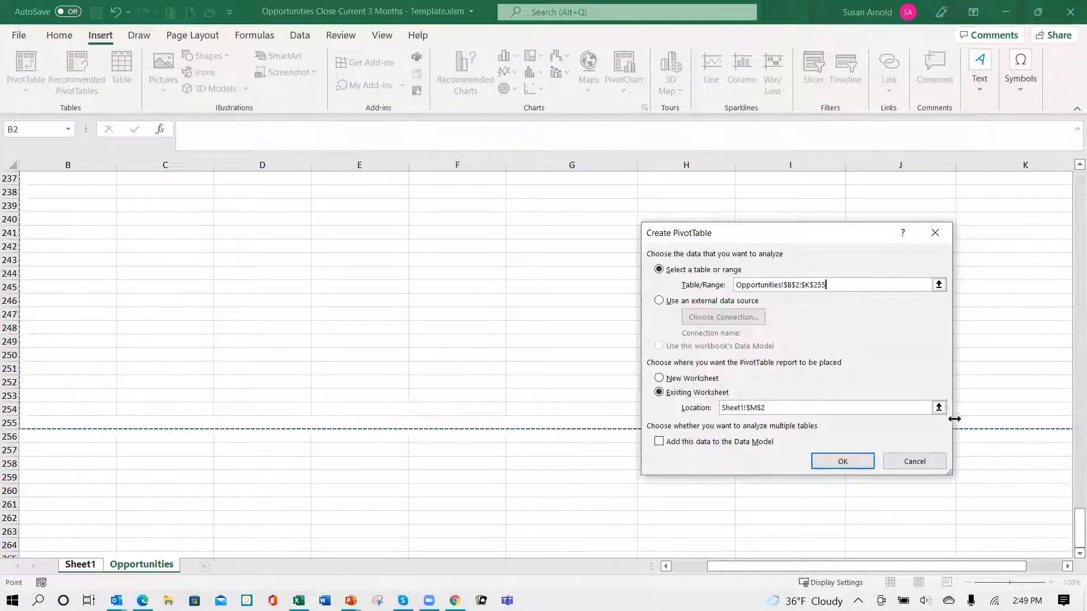
pyautogui.click(836, 464)
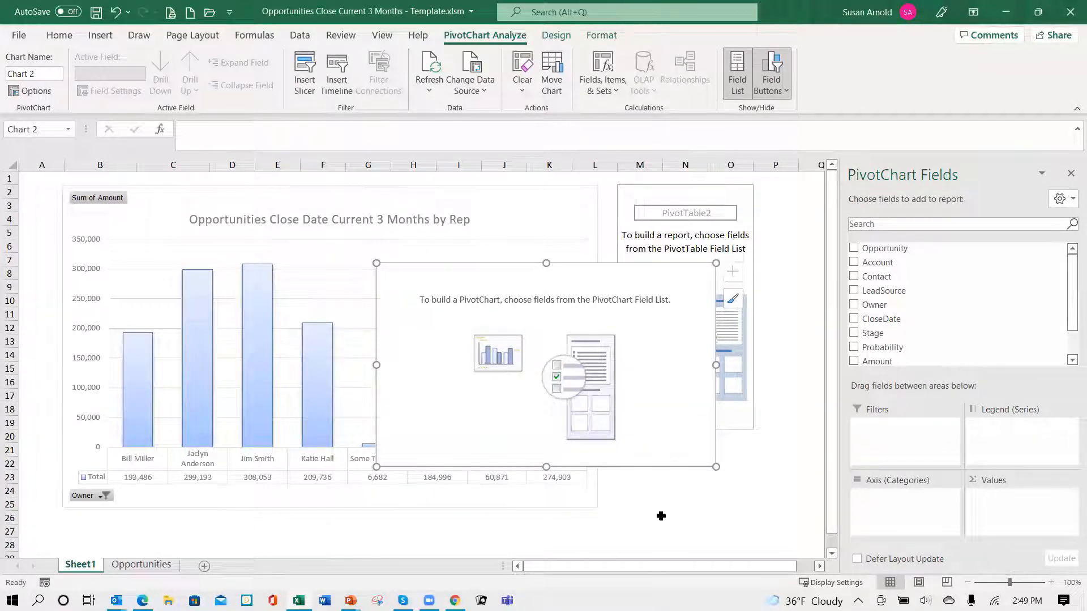
# - Use Stage as the new PivotChart's axis category and Amount as its summed value, then close the field list
pyautogui.moveTo(651, 436); pyautogui.dragTo(702, 392)
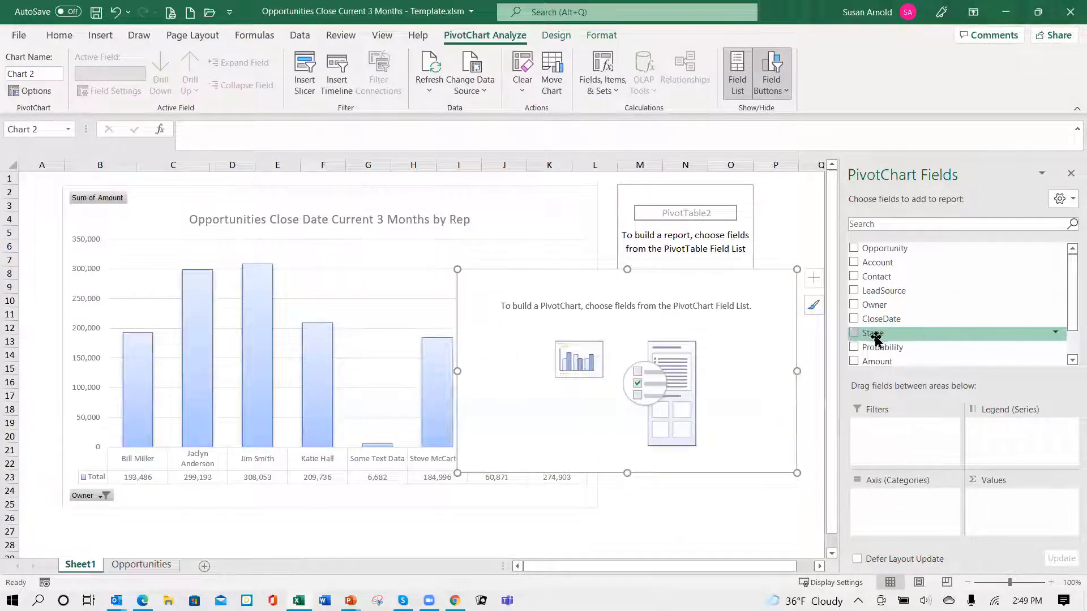
pyautogui.moveTo(874, 334); pyautogui.dragTo(901, 498)
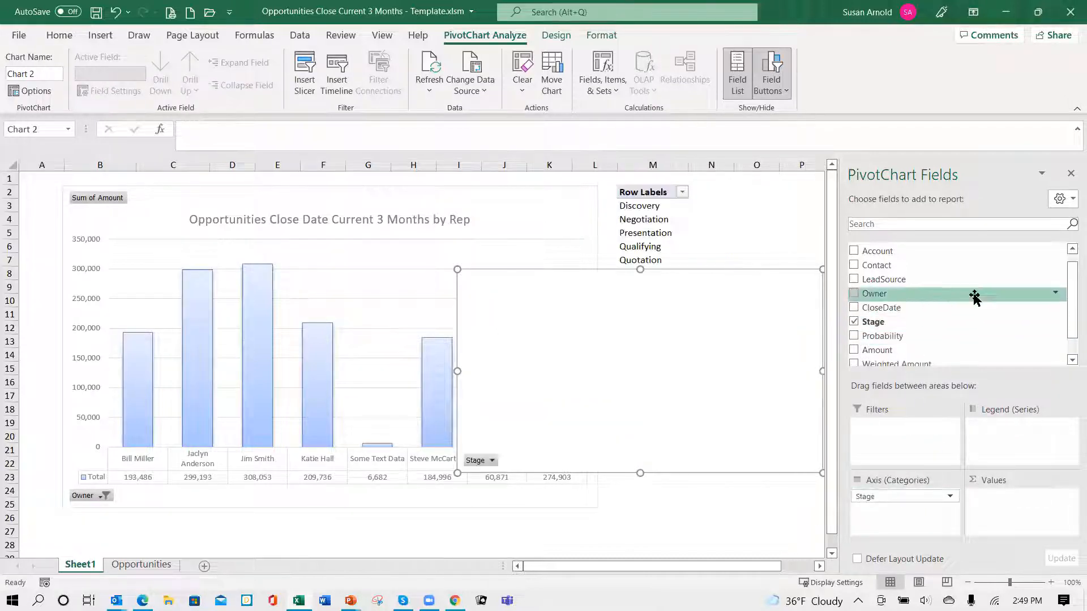
pyautogui.moveTo(876, 353); pyautogui.dragTo(995, 497)
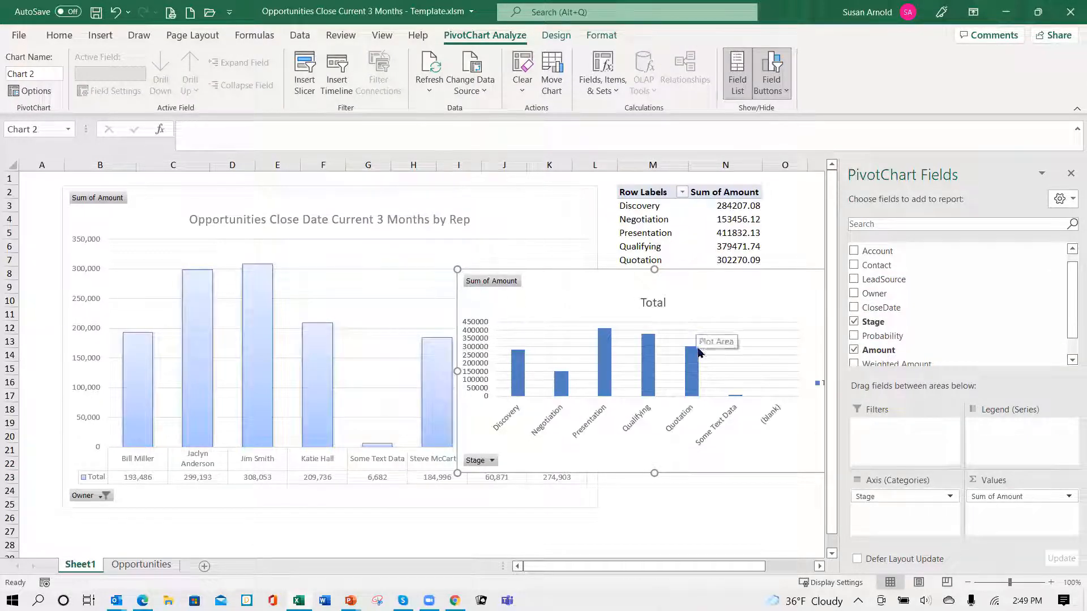
pyautogui.click(1071, 175)
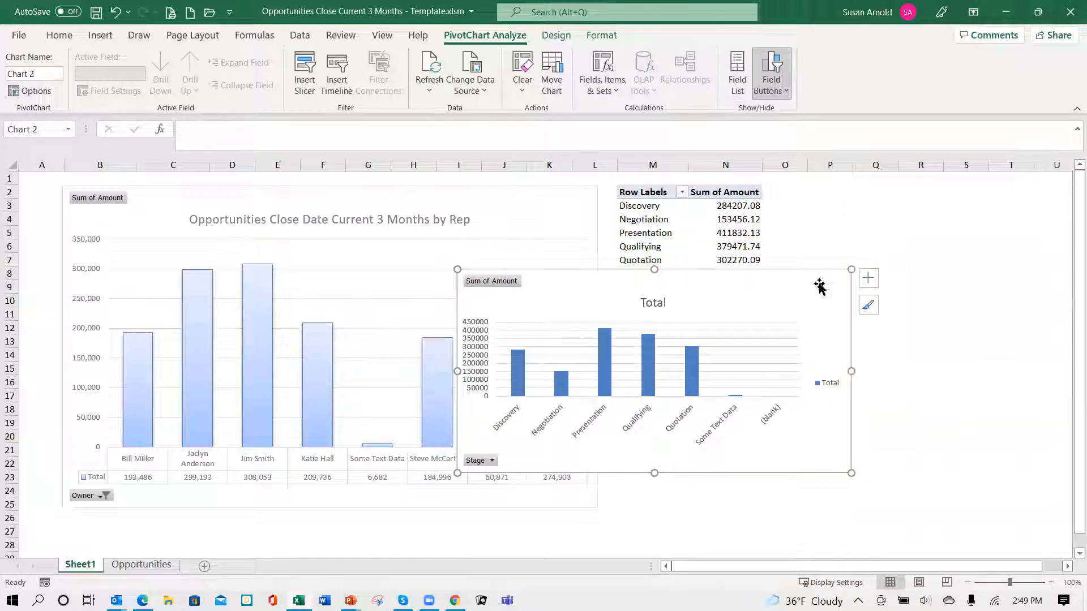
# - Move the new PivotChart below its pivot table and filter the (blank) stage out of the row labels
pyautogui.moveTo(740, 284); pyautogui.dragTo(904, 342)
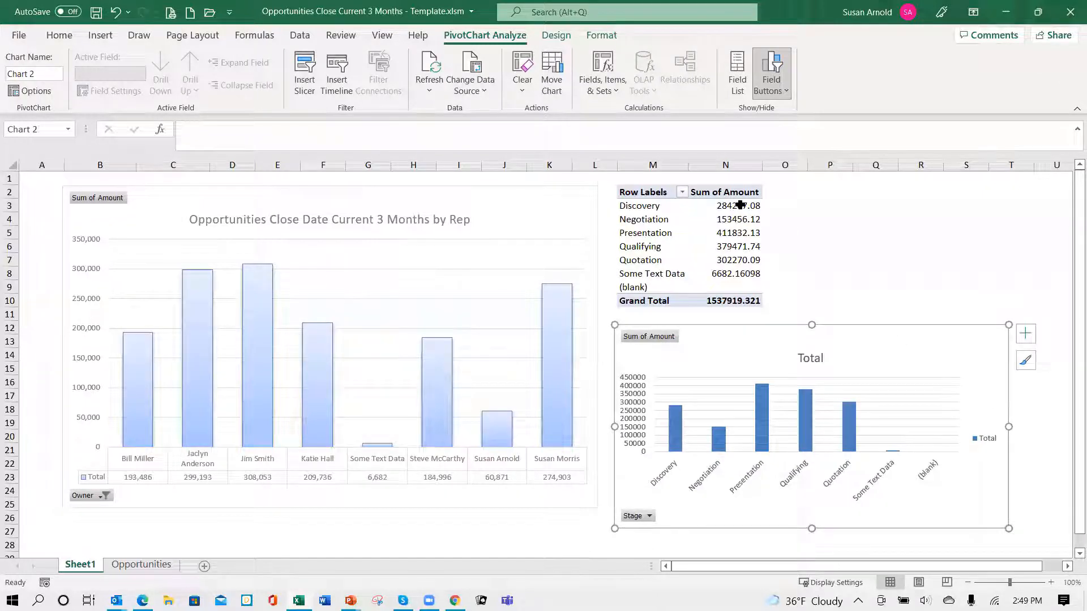
pyautogui.click(683, 193)
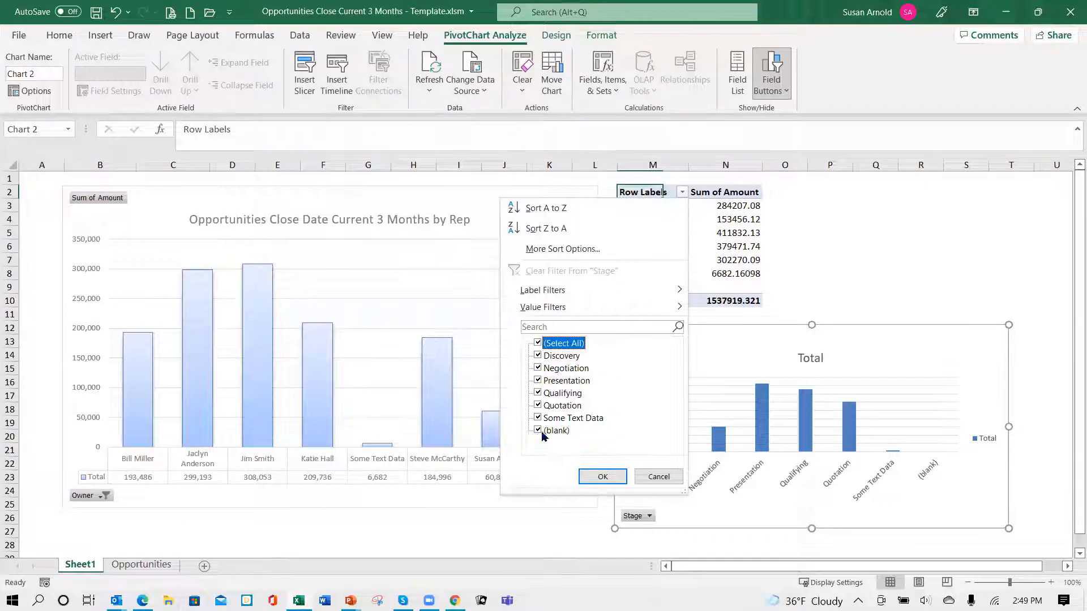
pyautogui.click(603, 476)
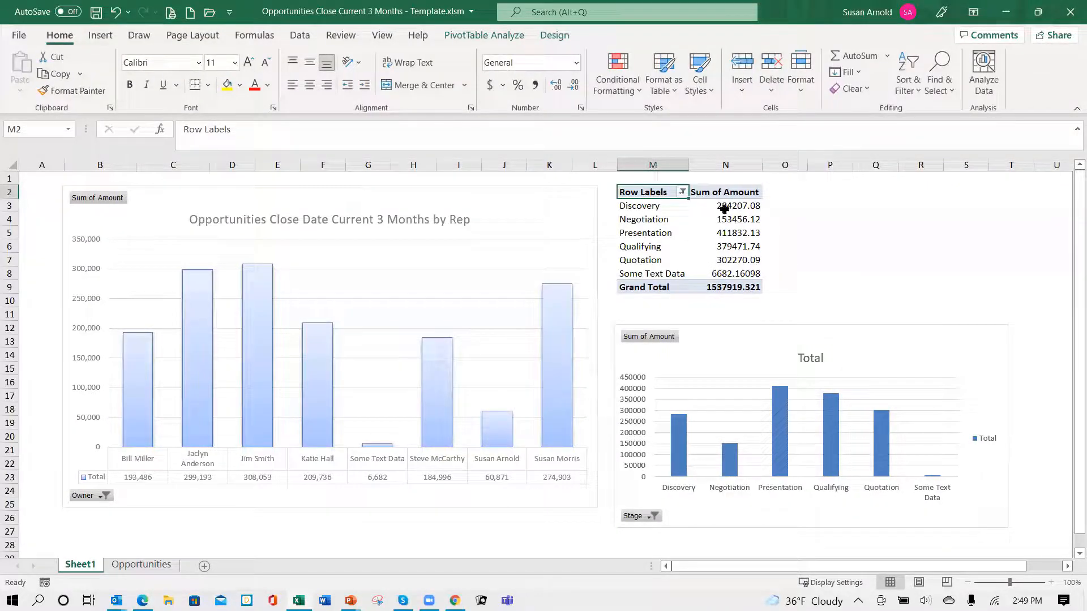
# - Format the Sum of Amount values in N3:N9 as Number with 0 decimal places and a thousands separator
pyautogui.moveTo(723, 209); pyautogui.dragTo(724, 287)
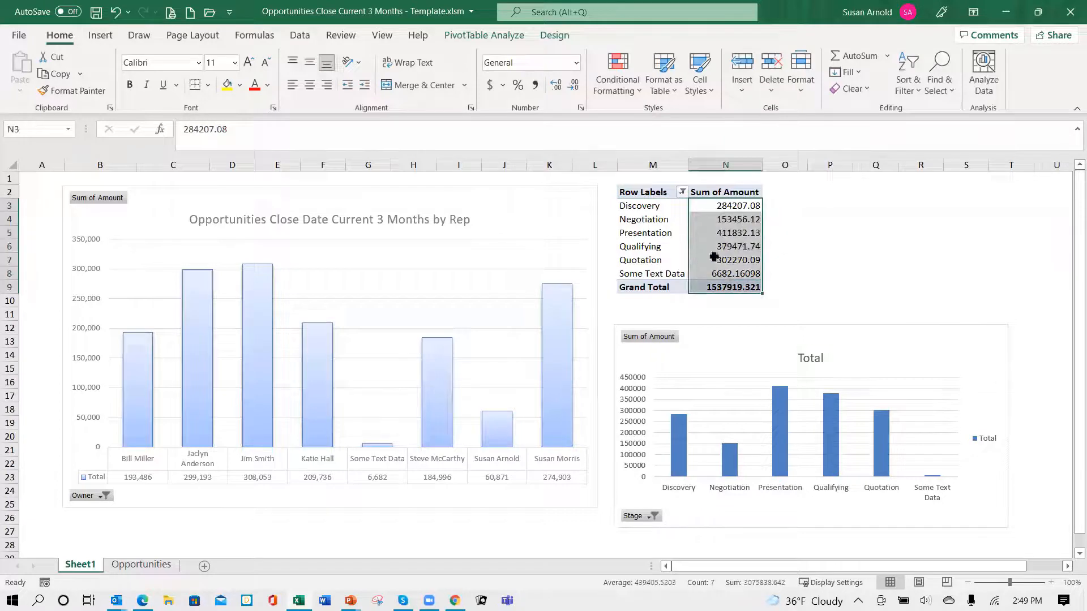
pyautogui.click(577, 64)
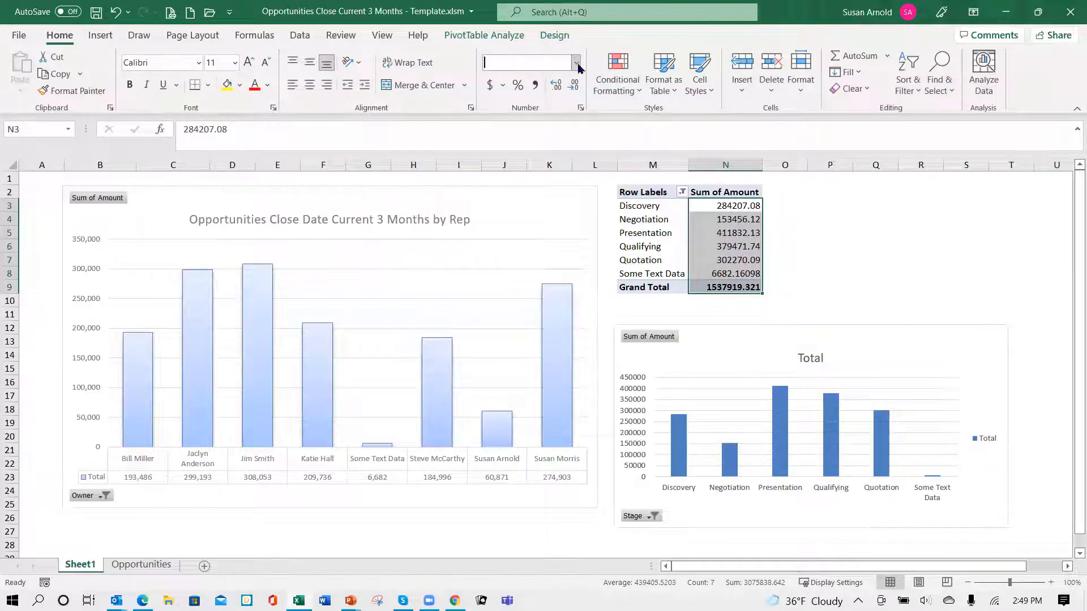
pyautogui.click(578, 118)
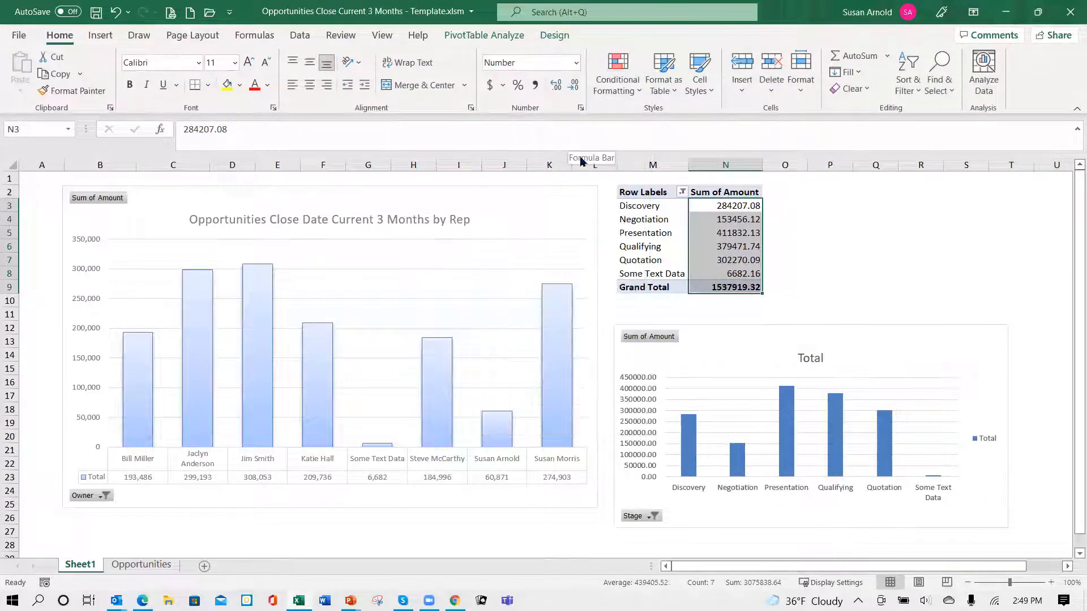
pyautogui.click(581, 109)
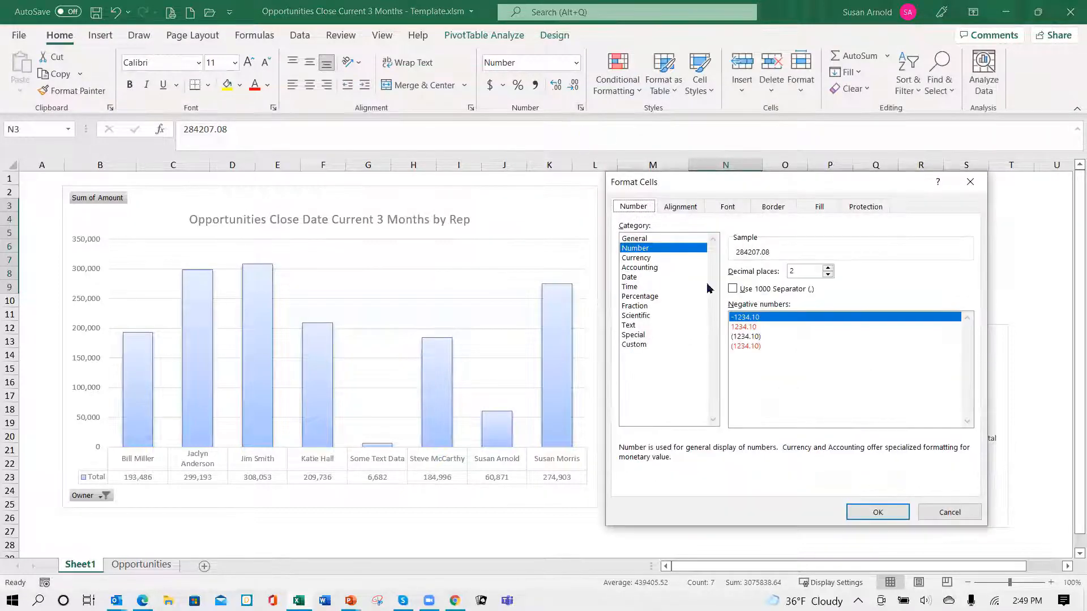
pyautogui.click(829, 275)
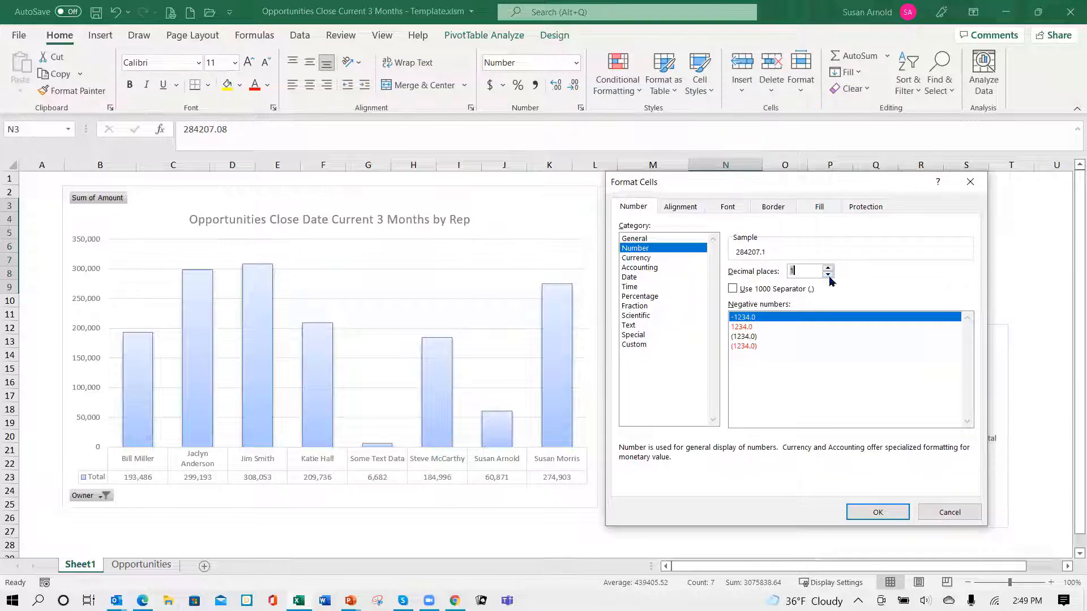
pyautogui.click(733, 289)
pyautogui.click(875, 515)
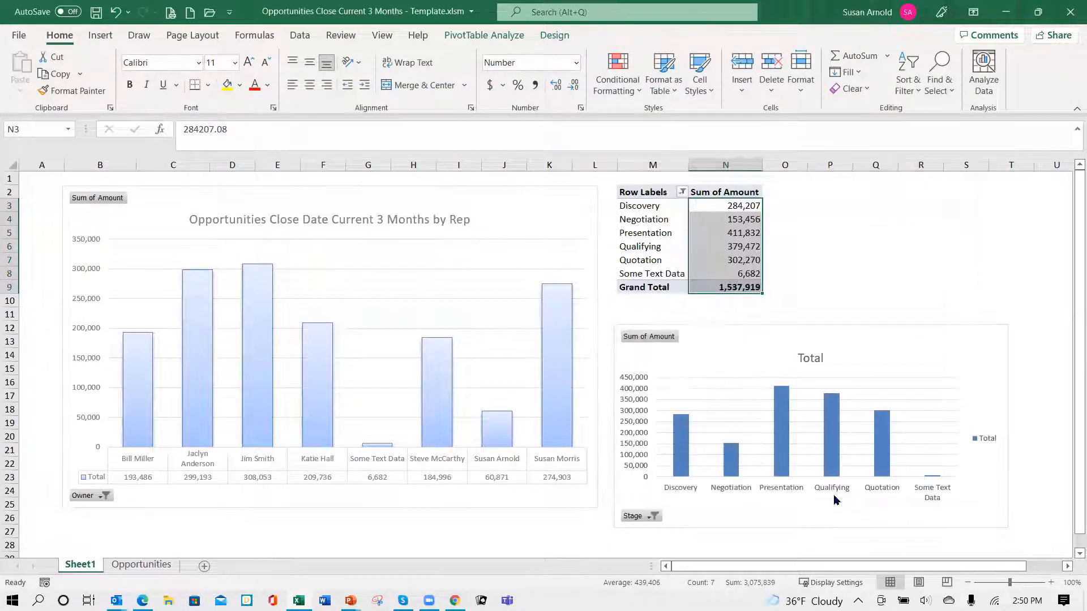
pyautogui.click(825, 292)
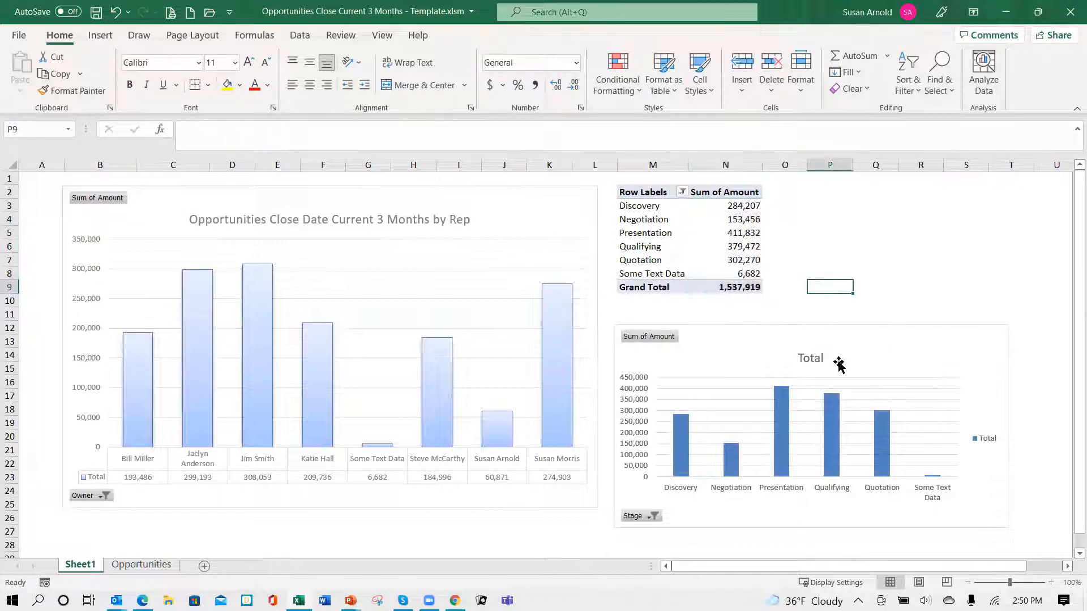
# - Move the stage PivotChart over its pivot table, beside the rep chart, and replace its legend with a data table
pyautogui.moveTo(778, 354); pyautogui.dragTo(767, 205)
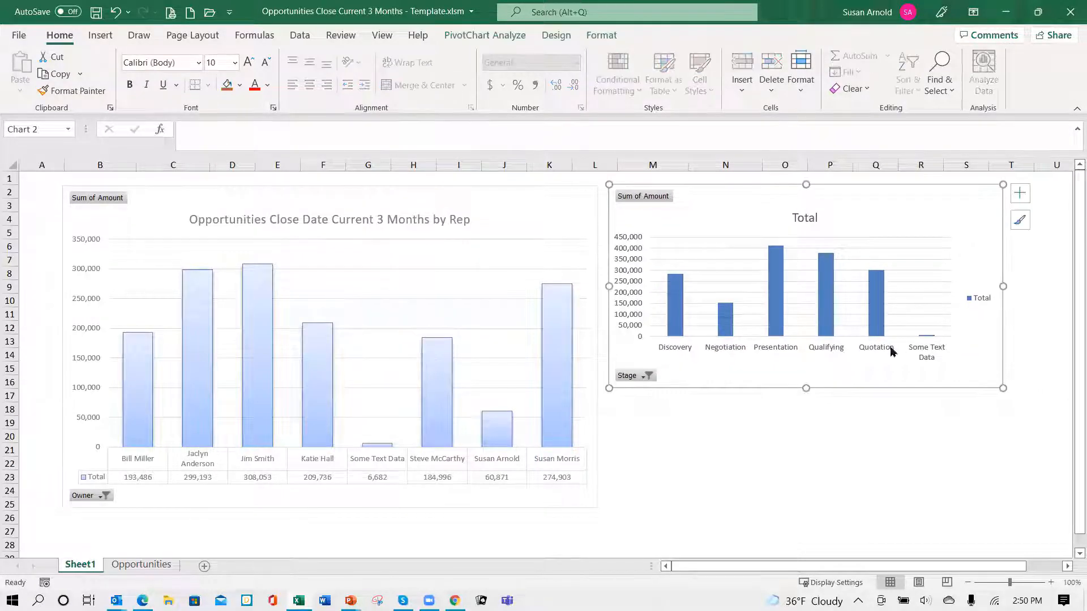
pyautogui.click(1021, 198)
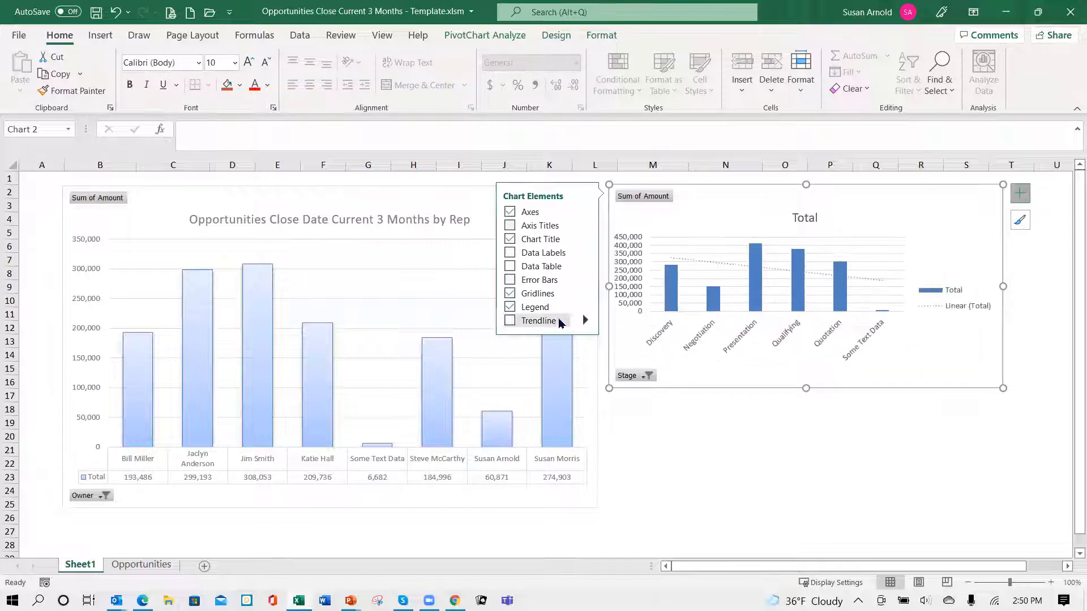
pyautogui.click(510, 269)
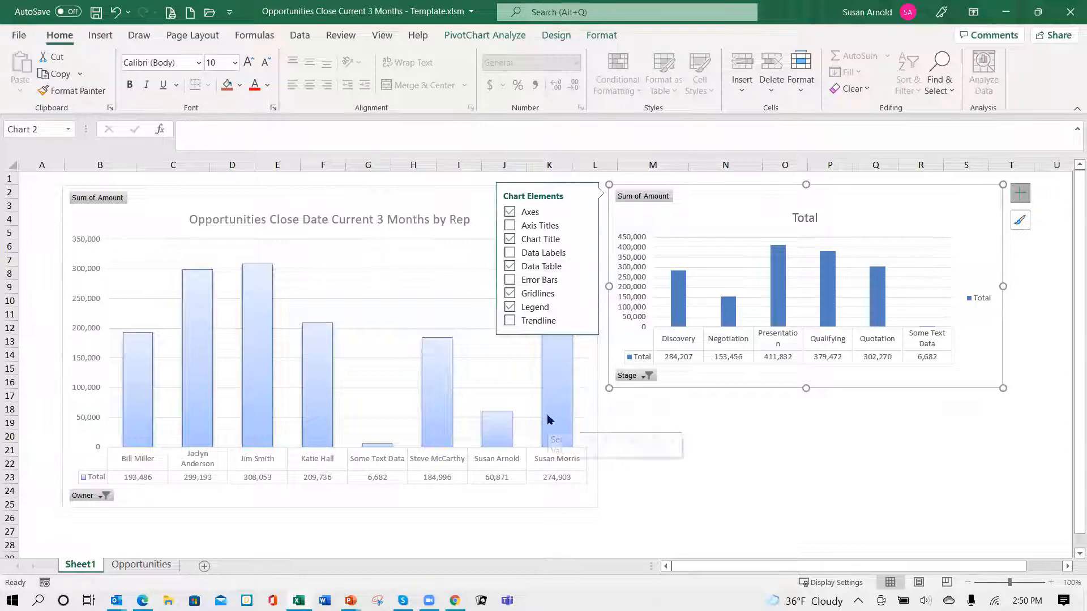
pyautogui.click(509, 310)
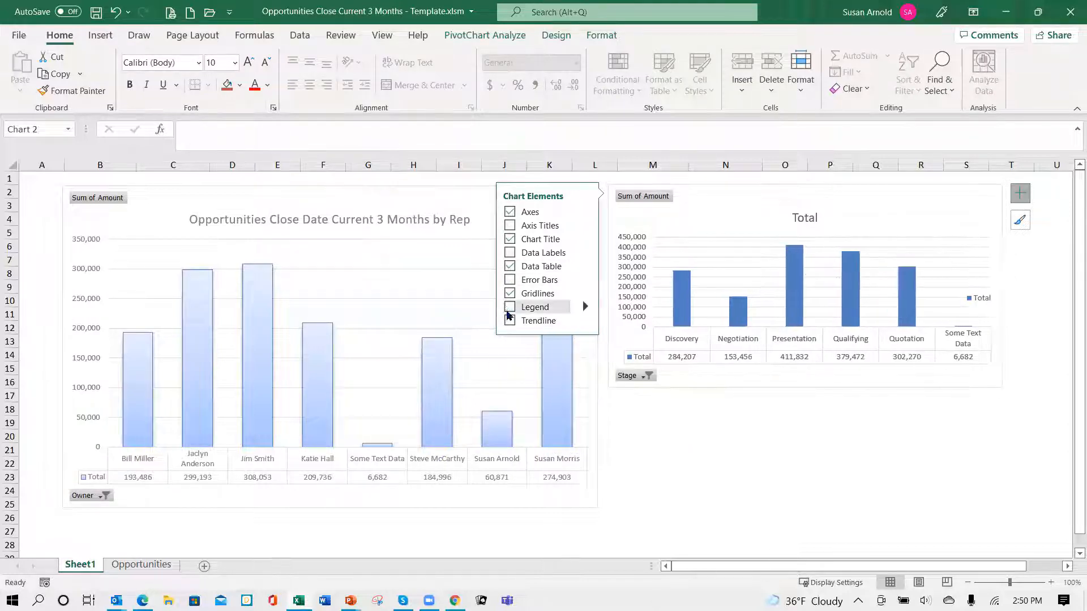
# - Apply the grey gradient chart style with in-bar data labels to the stage PivotChart and enlarge it to about the rep chart's height
pyautogui.moveTo(548, 389)
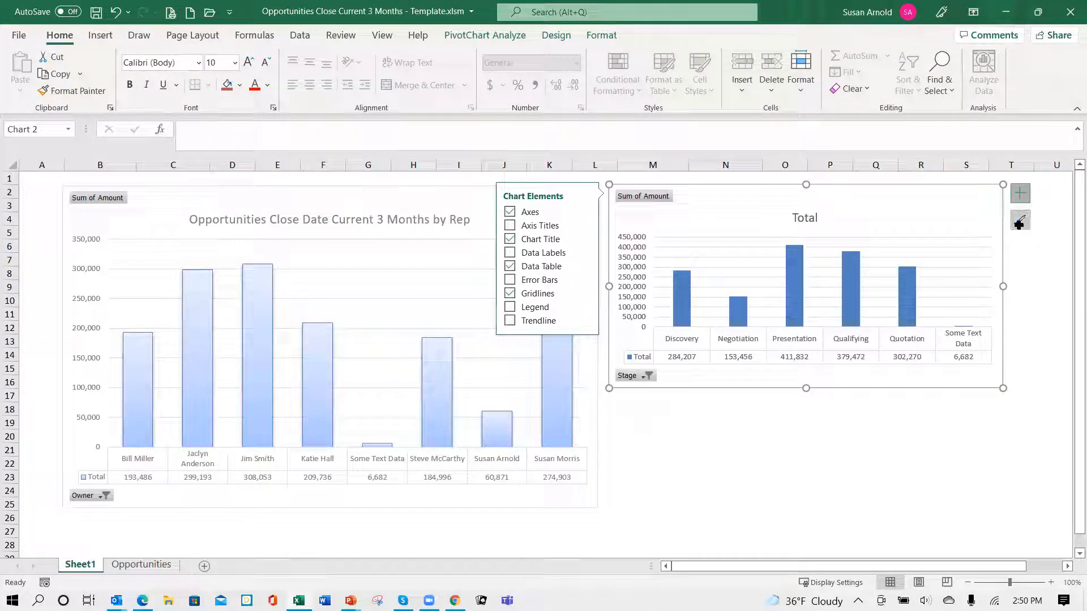
pyautogui.click(1020, 222)
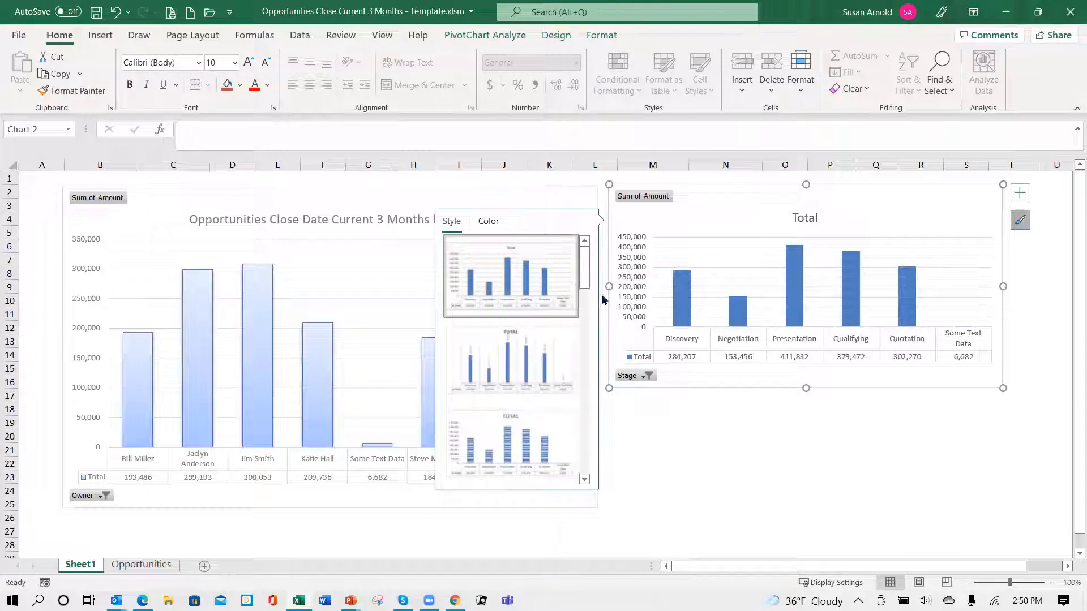
pyautogui.moveTo(584, 292)
pyautogui.mouseDown()
pyautogui.moveTo(589, 358)
pyautogui.moveTo(586, 350)
pyautogui.mouseUp()
pyautogui.click(512, 274)
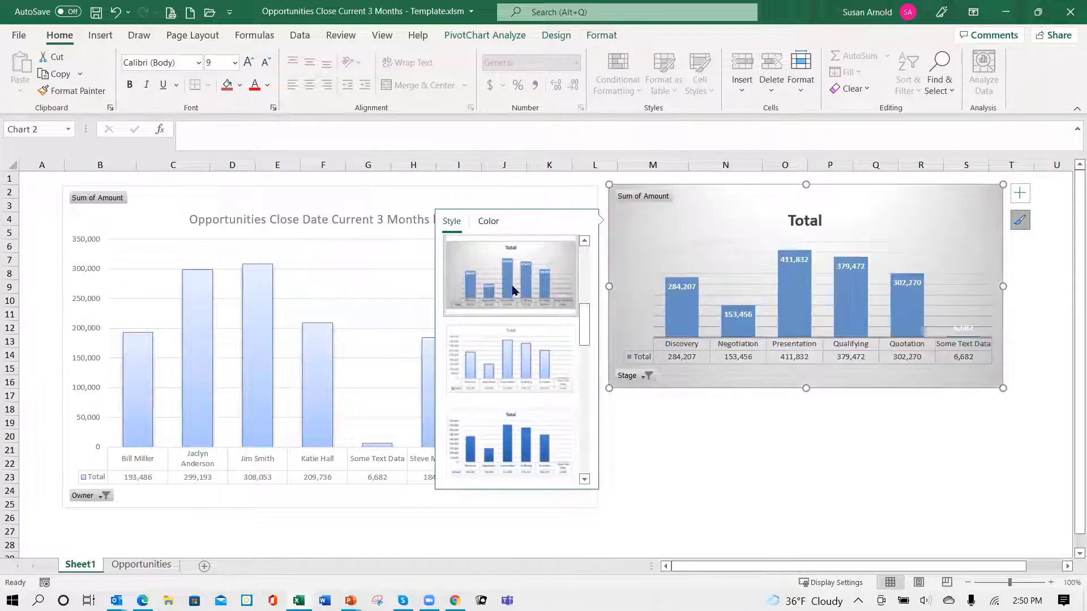
pyautogui.moveTo(1005, 387); pyautogui.dragTo(949, 511)
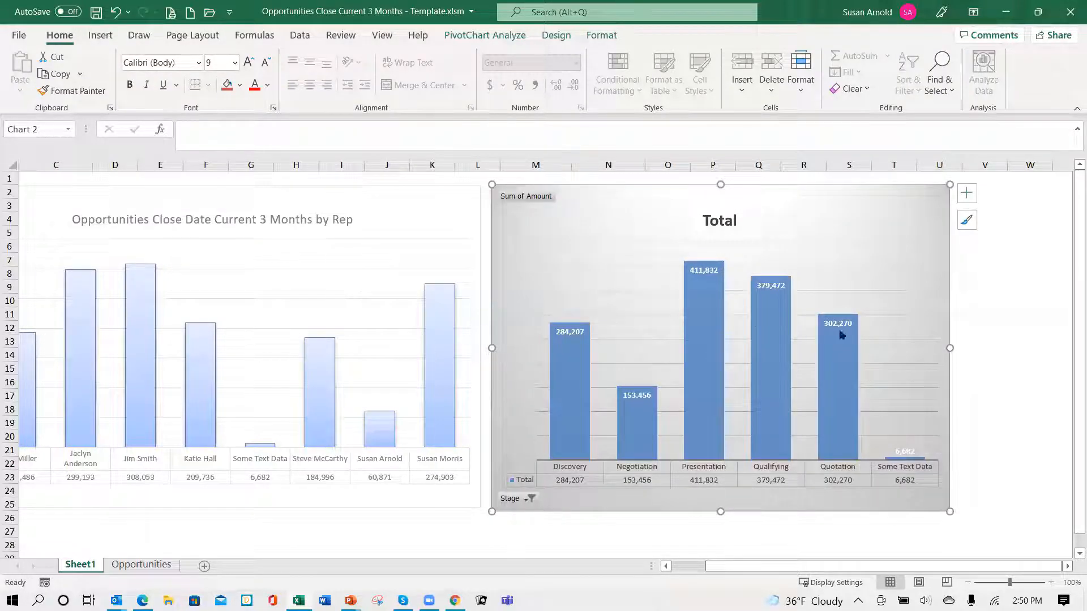
# - Title the stage PivotChart "Opportunities Close Date Current 3 months by Stage" and nudge it slightly away from the rep chart
pyautogui.click(724, 225)
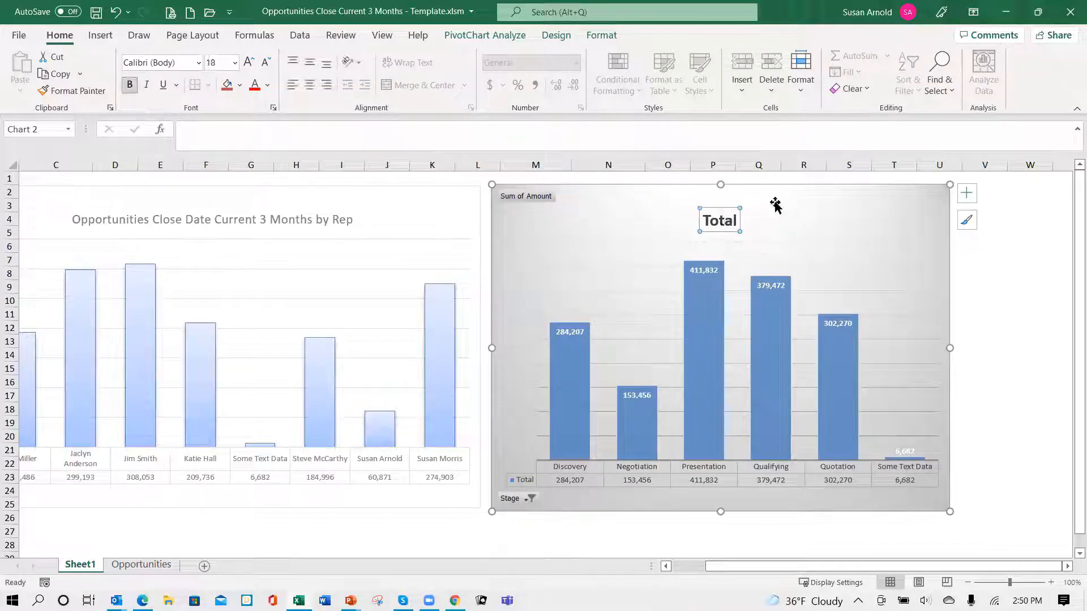
pyautogui.click(736, 219)
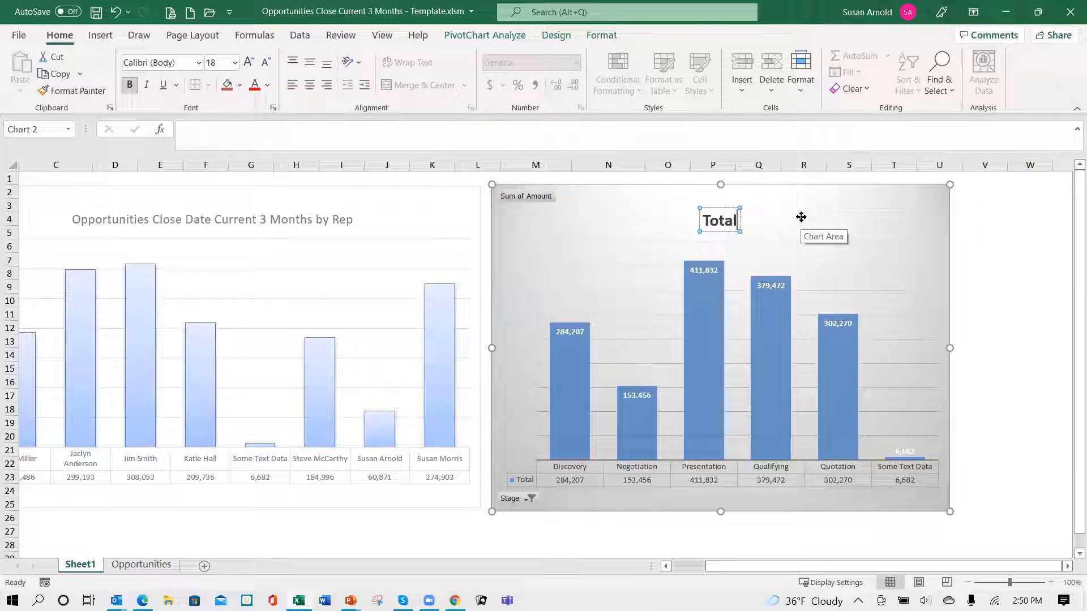
pyautogui.press('BackSpace')
pyautogui.press('BackSpace')
pyautogui.press('BackSpace')
pyautogui.press('BackSpace')
pyautogui.press('BackSpace')
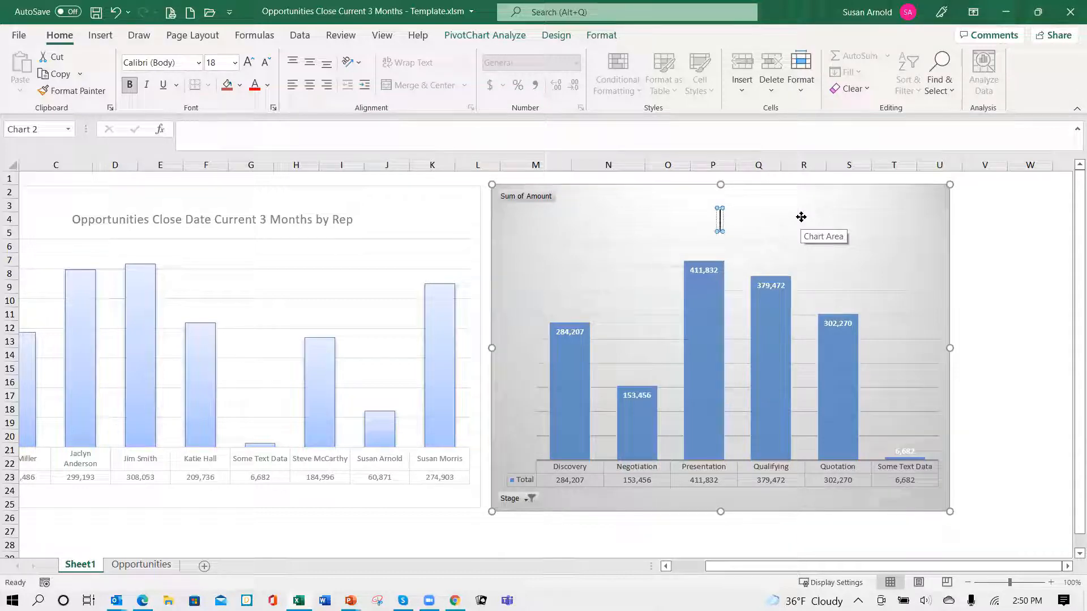
pyautogui.write('Oppo')
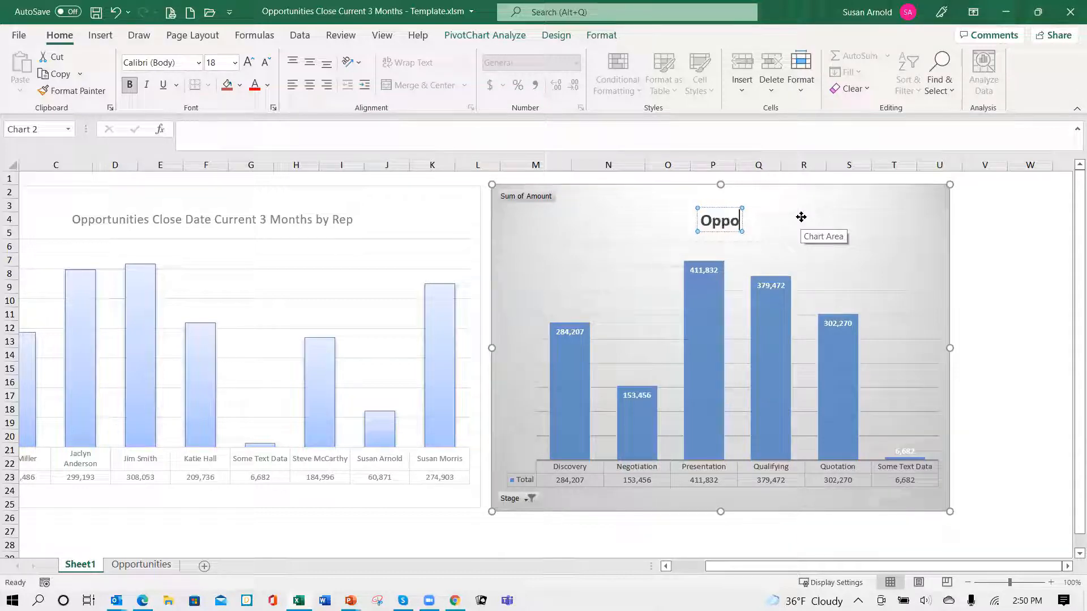
pyautogui.write('rtunities')
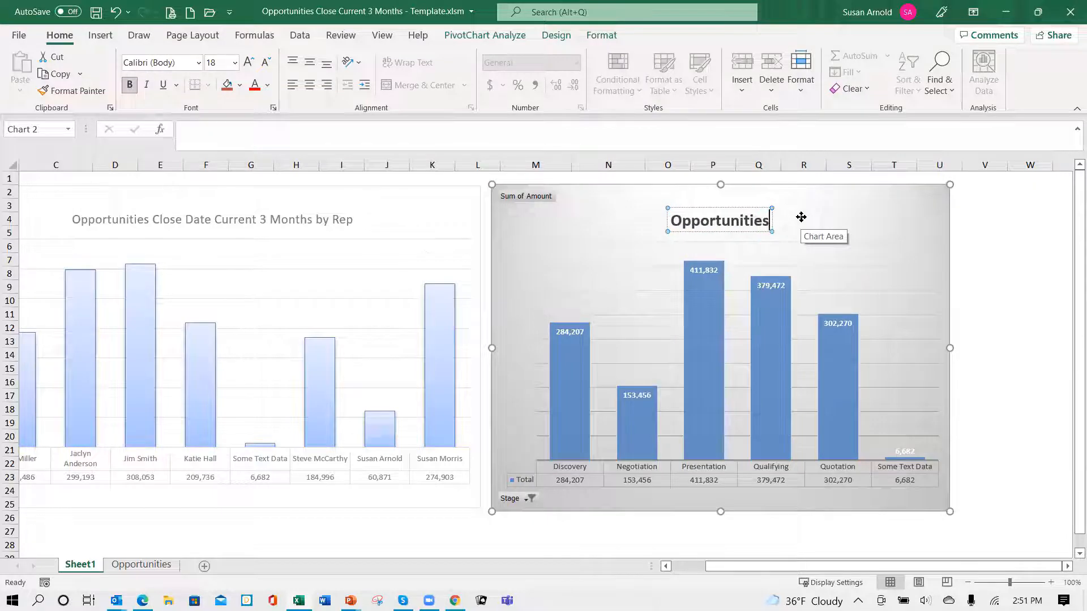
pyautogui.write(' Close Date')
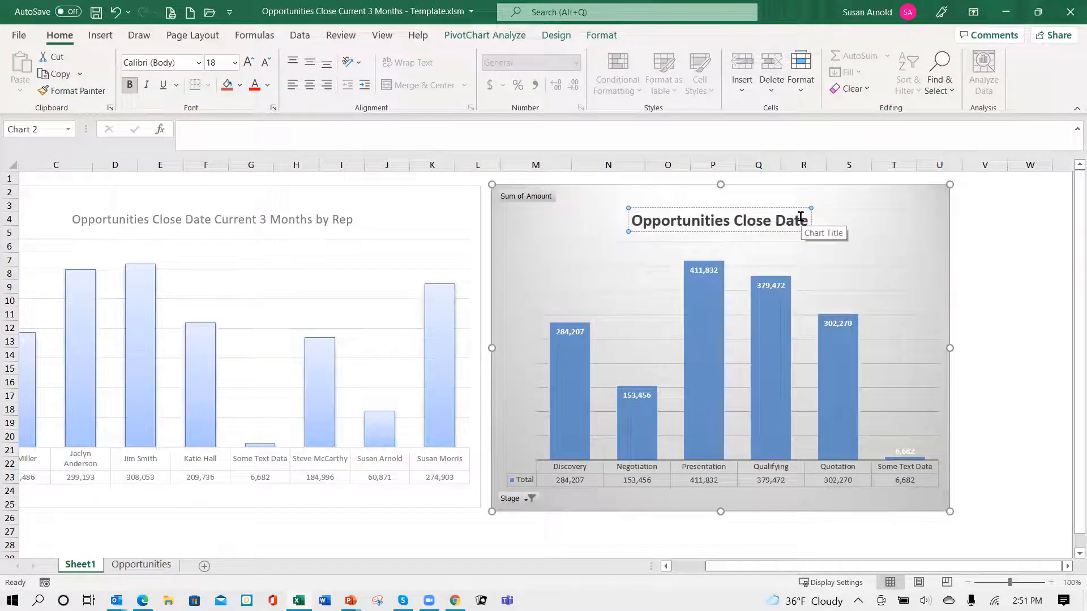
pyautogui.write(' Curre')
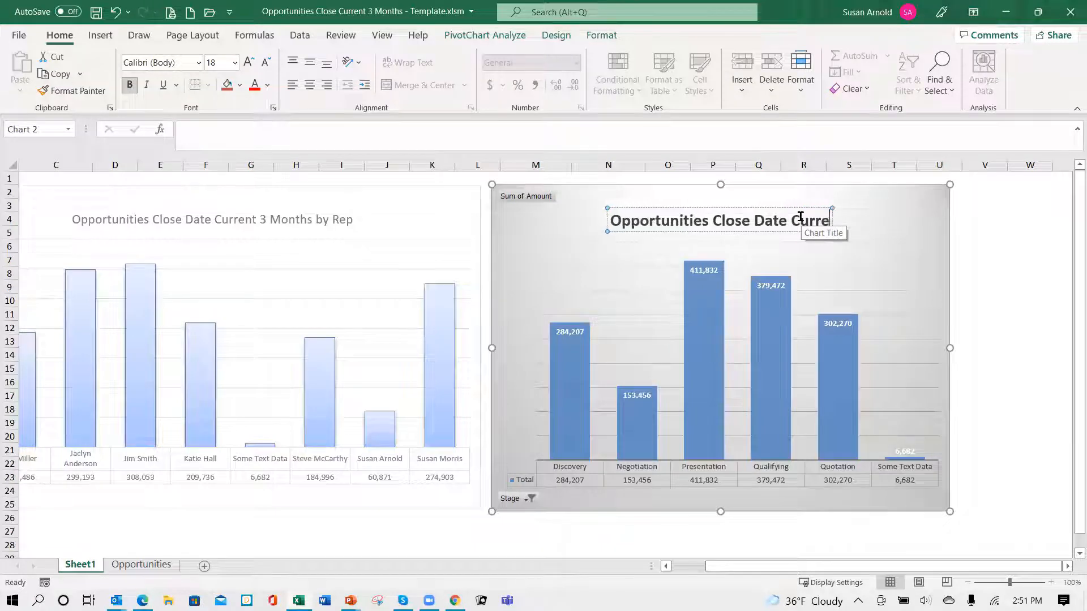
pyautogui.write('nt 3 monr')
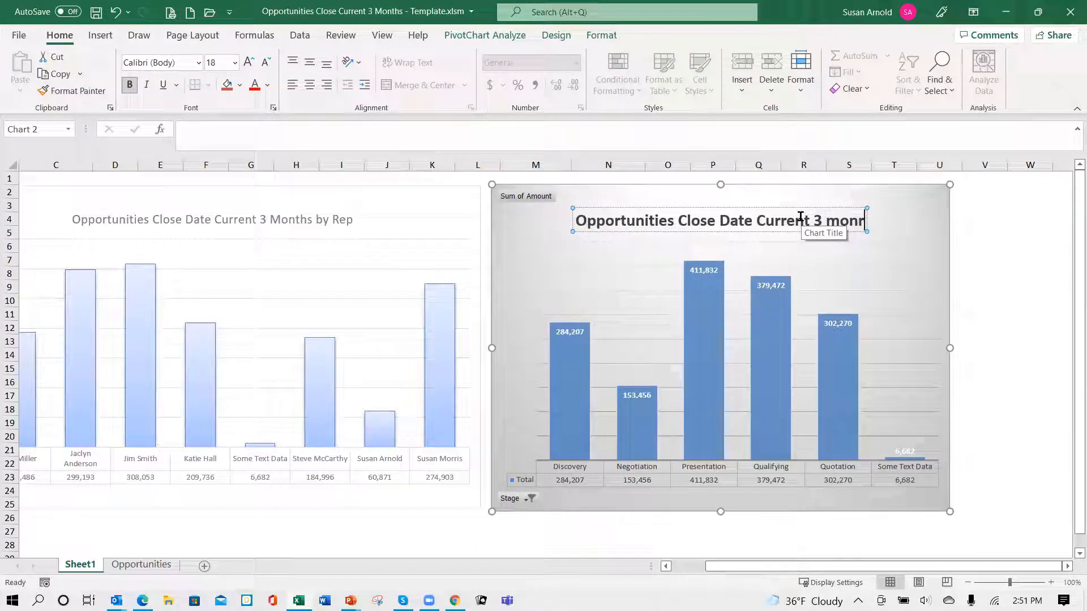
pyautogui.press('BackSpace')
pyautogui.write('ths')
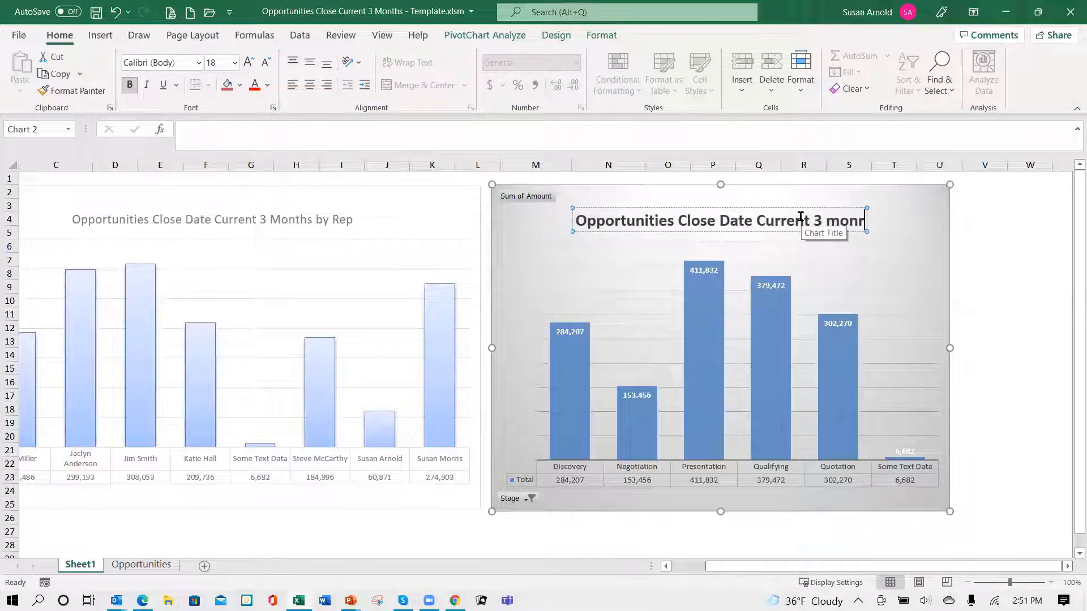
pyautogui.press('BackSpace')
pyautogui.write('t')
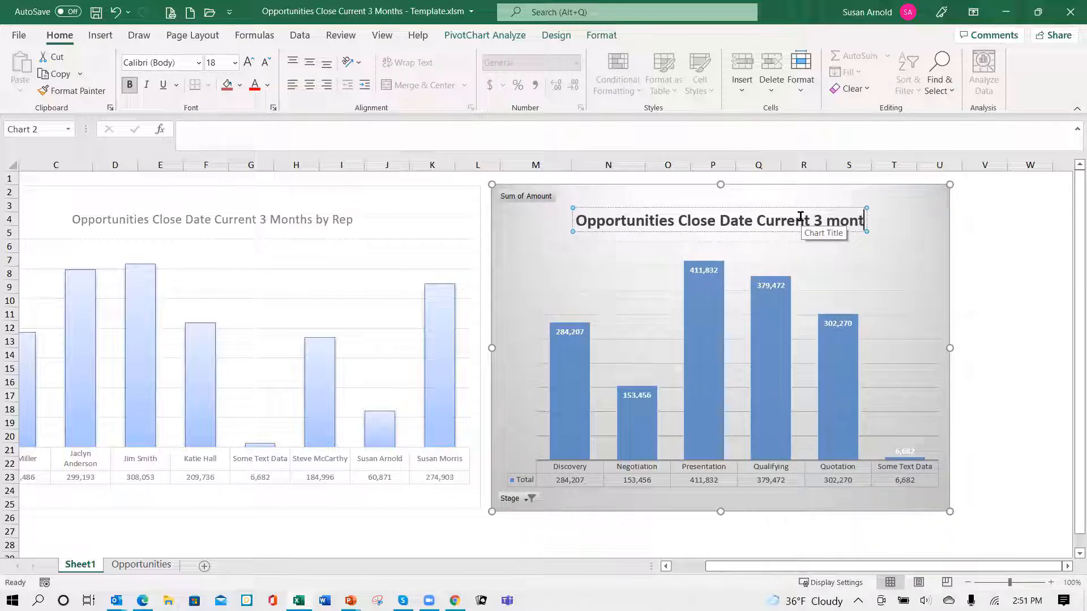
pyautogui.write('hs')
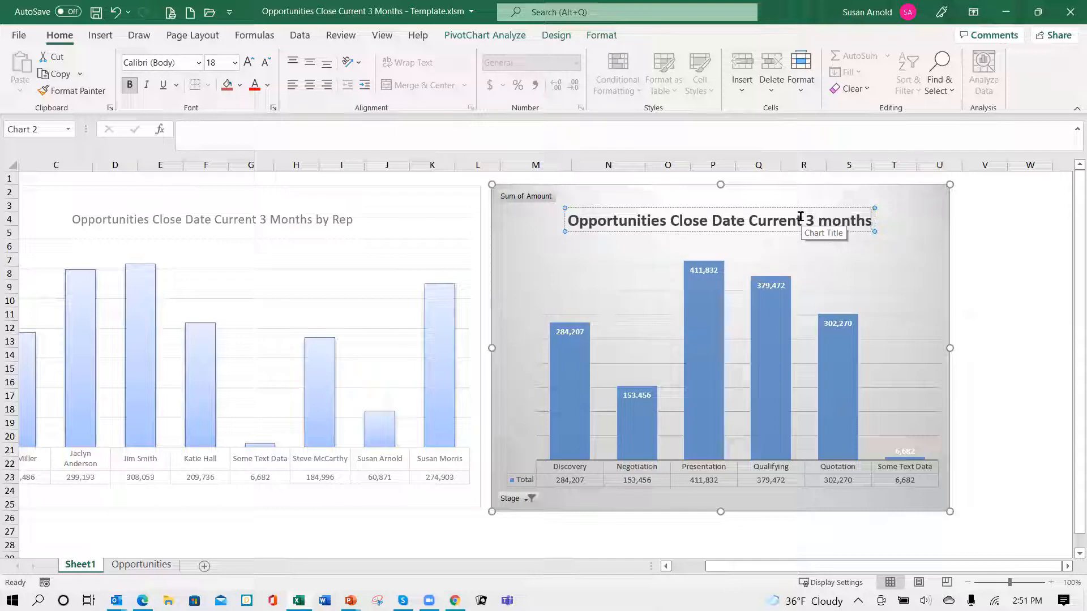
pyautogui.write(' by St')
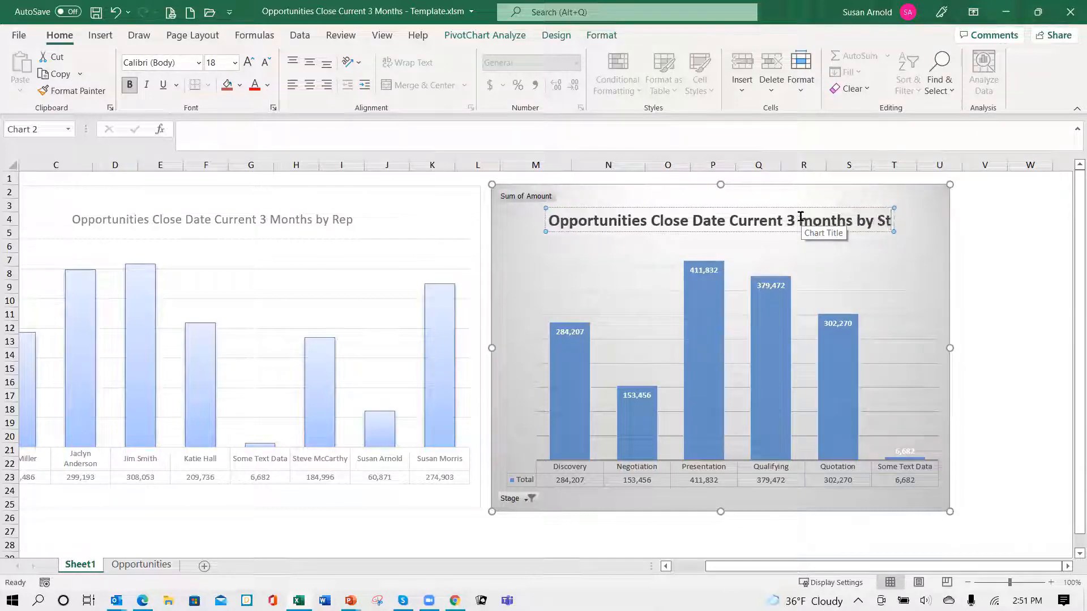
pyautogui.write('ate')
pyautogui.press('BackSpace')
pyautogui.press('BackSpace')
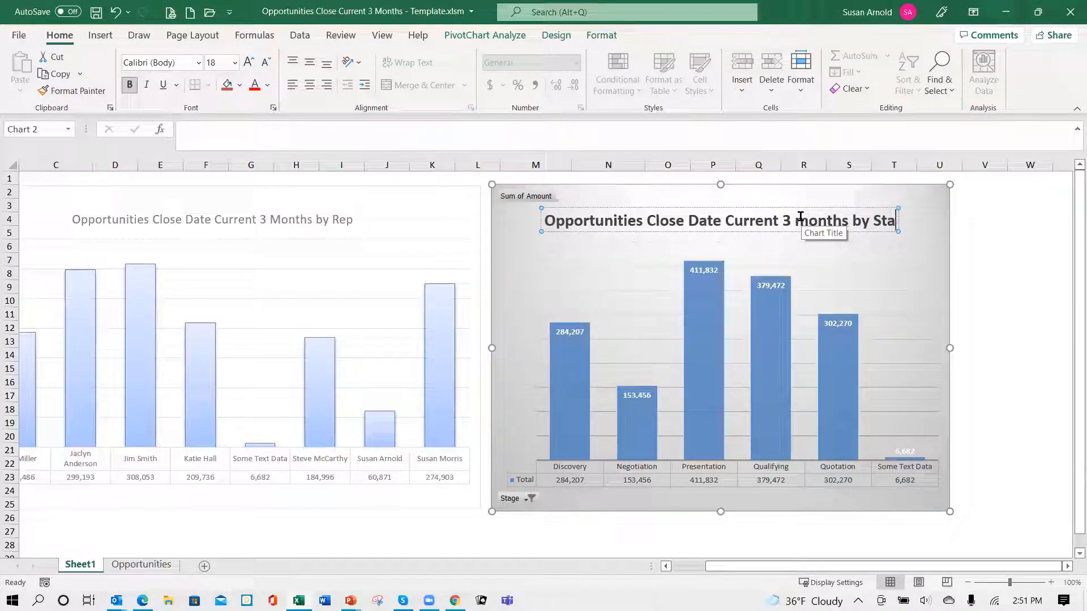
pyautogui.write('ge')
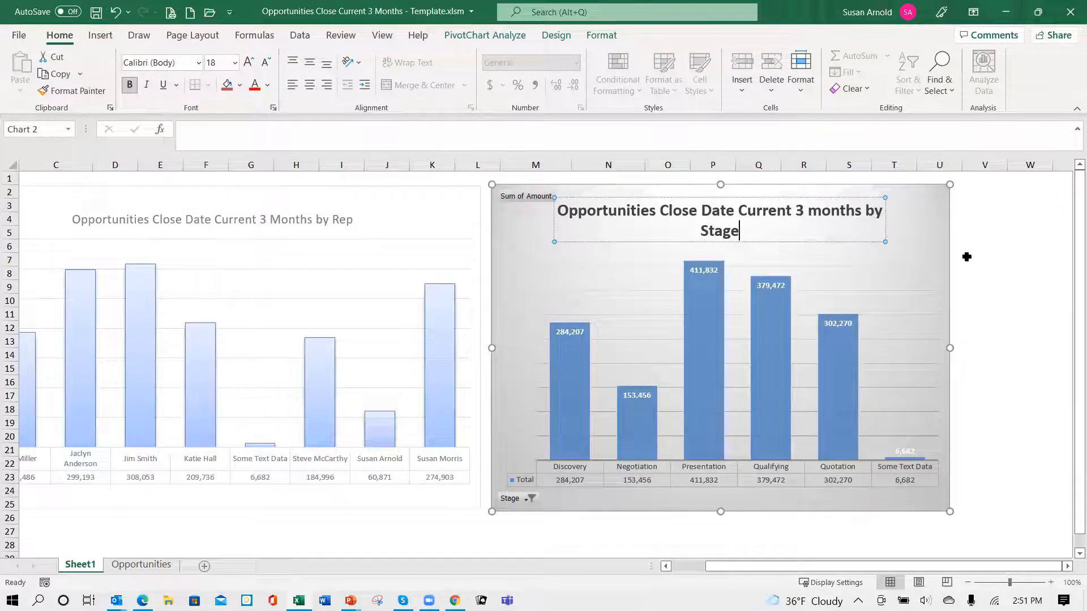
pyautogui.click(992, 397)
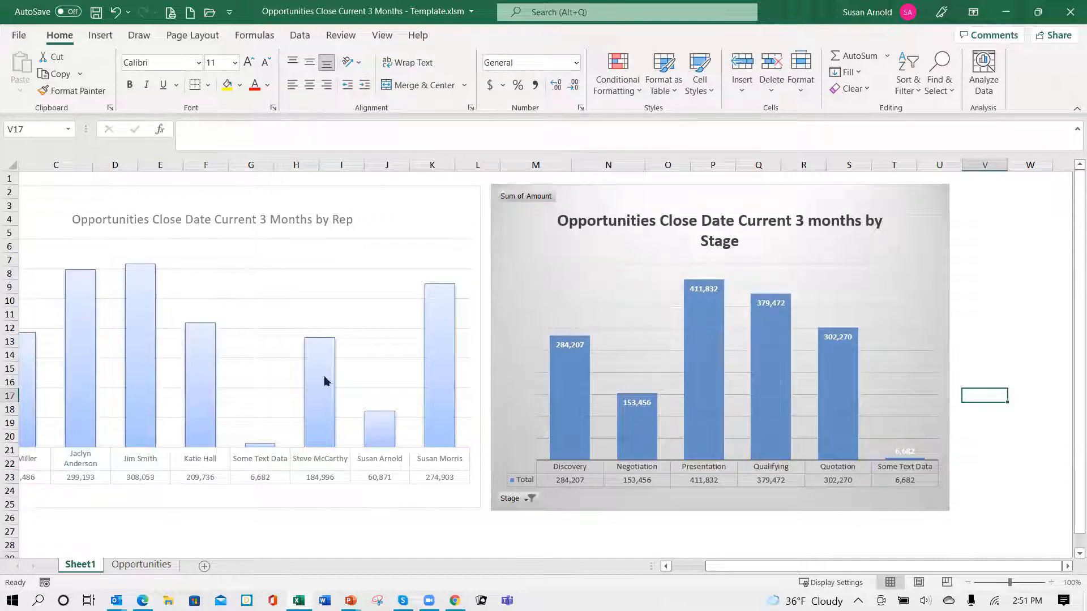
pyautogui.moveTo(625, 201)
pyautogui.mouseDown()
pyautogui.moveTo(655, 353)
pyautogui.moveTo(631, 199)
pyautogui.mouseUp()
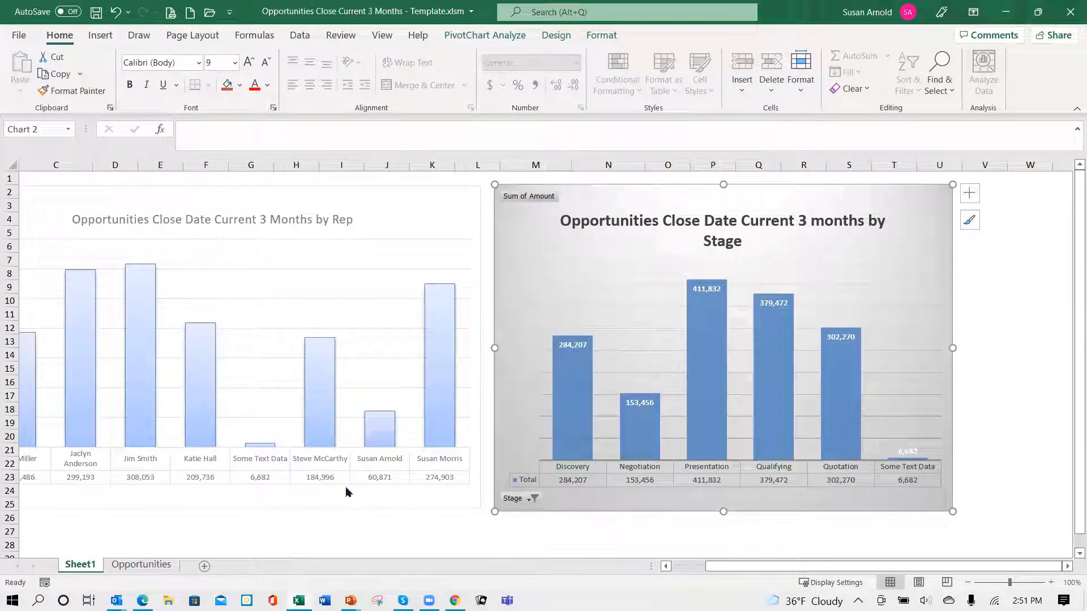
# - Switch to the Opportunities sheet and return to cell A1 to view the source data from its beginning
pyautogui.click(137, 565)
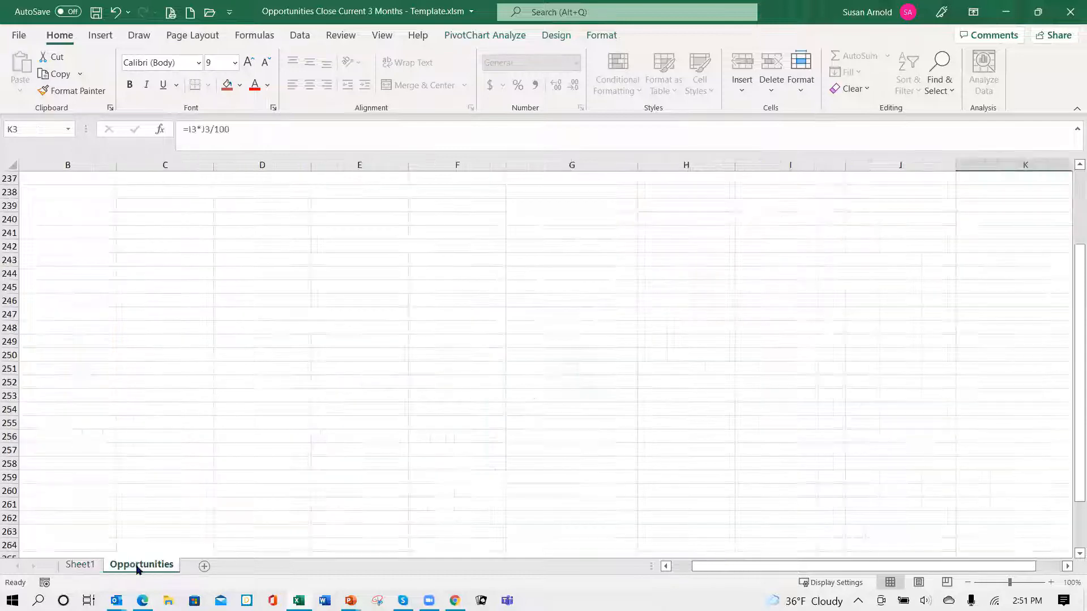
pyautogui.scroll(8, 202, 390)
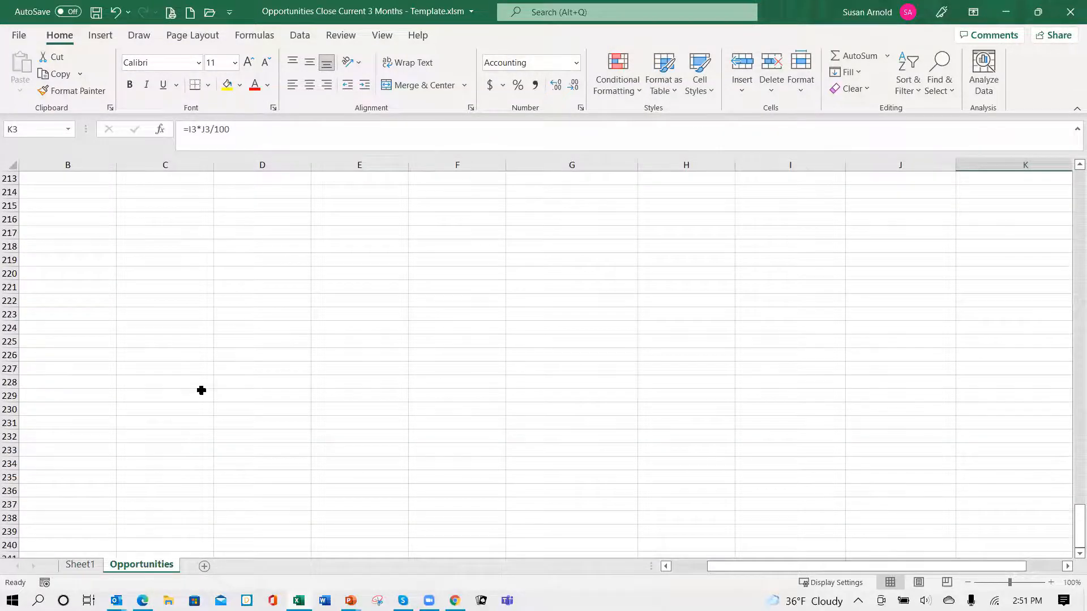
pyautogui.hotkey('ctrl', 'Home')
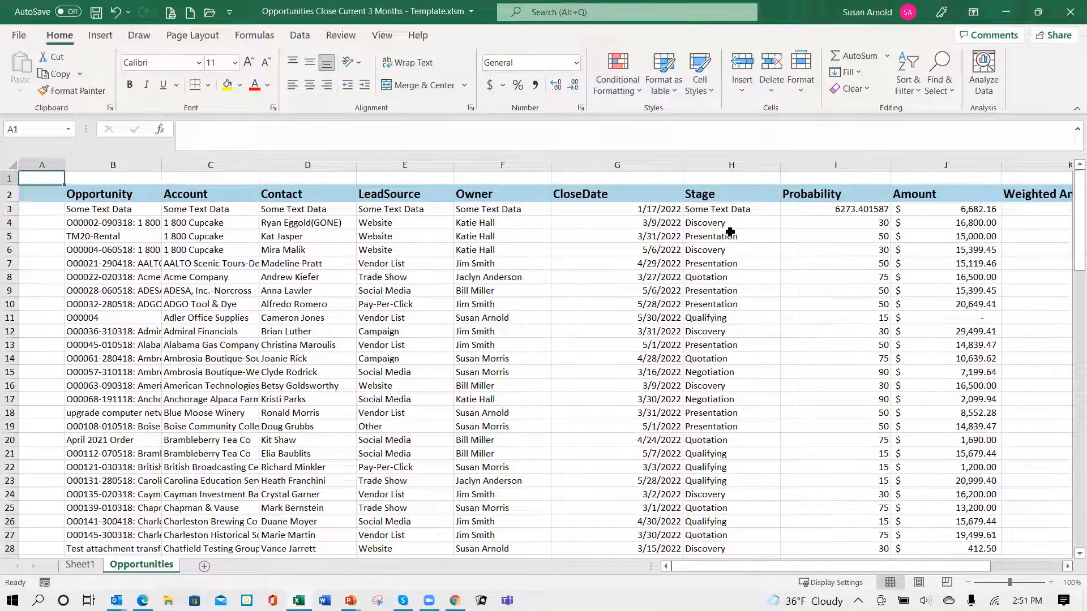
# - Examine row 4 of the Opportunities sheet across its columns, including the probability, amount and Weighted Amount formula in column K
pyautogui.click(710, 228)
pyautogui.press('Right')
pyautogui.press('Right')
pyautogui.press('Right')
pyautogui.press('Right')
pyautogui.press('Right')
pyautogui.press('Right')
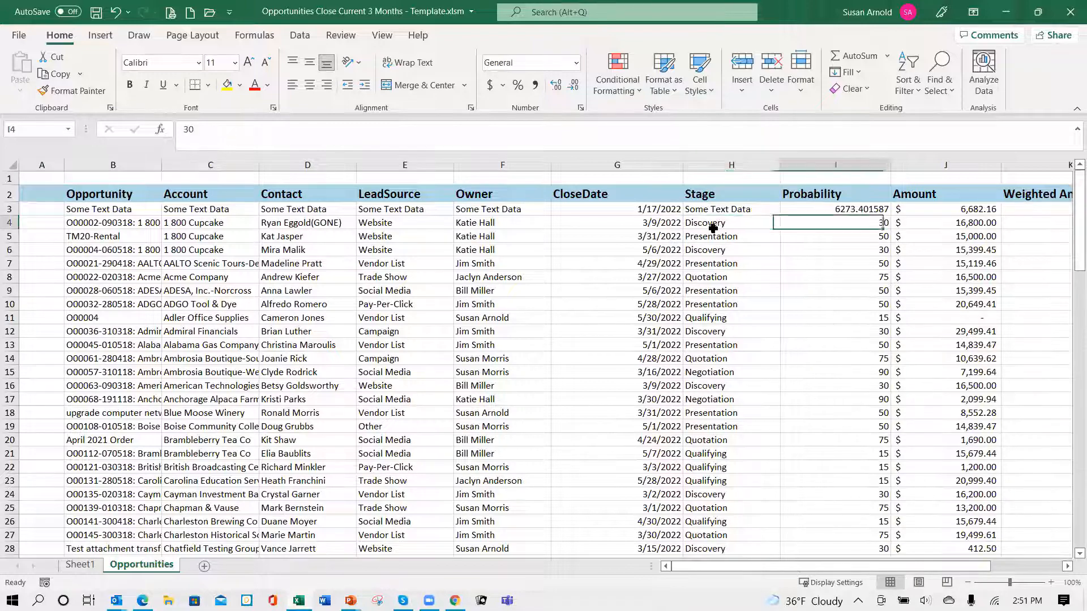
pyautogui.press('Right')
pyautogui.press('Right')
pyautogui.press('Right')
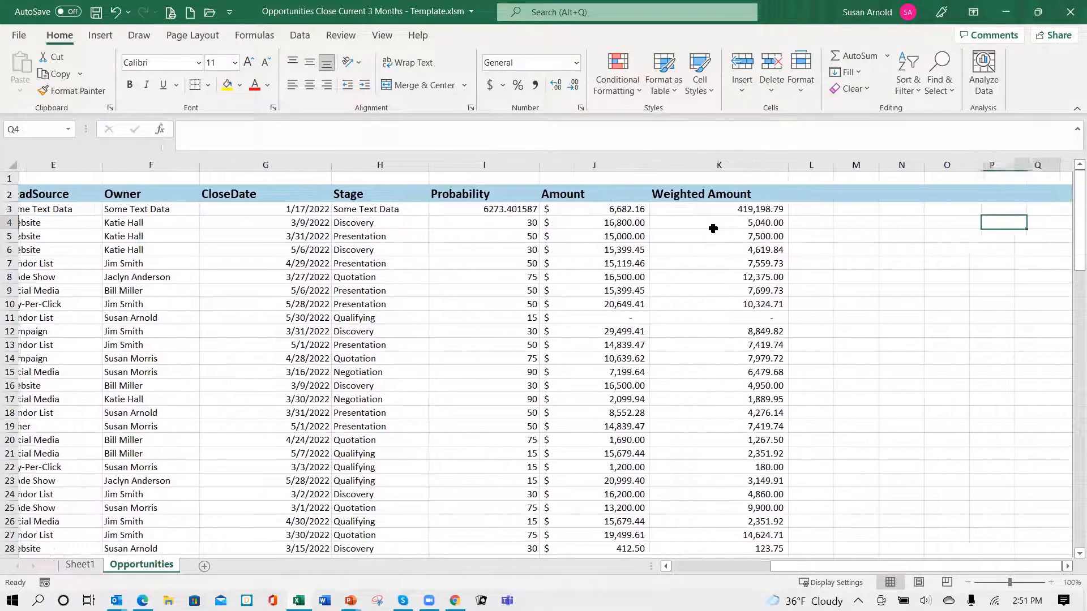
pyautogui.press('Left')
pyautogui.press('Left')
pyautogui.press('Left')
pyautogui.press('Left')
pyautogui.press('Left')
pyautogui.press('Left')
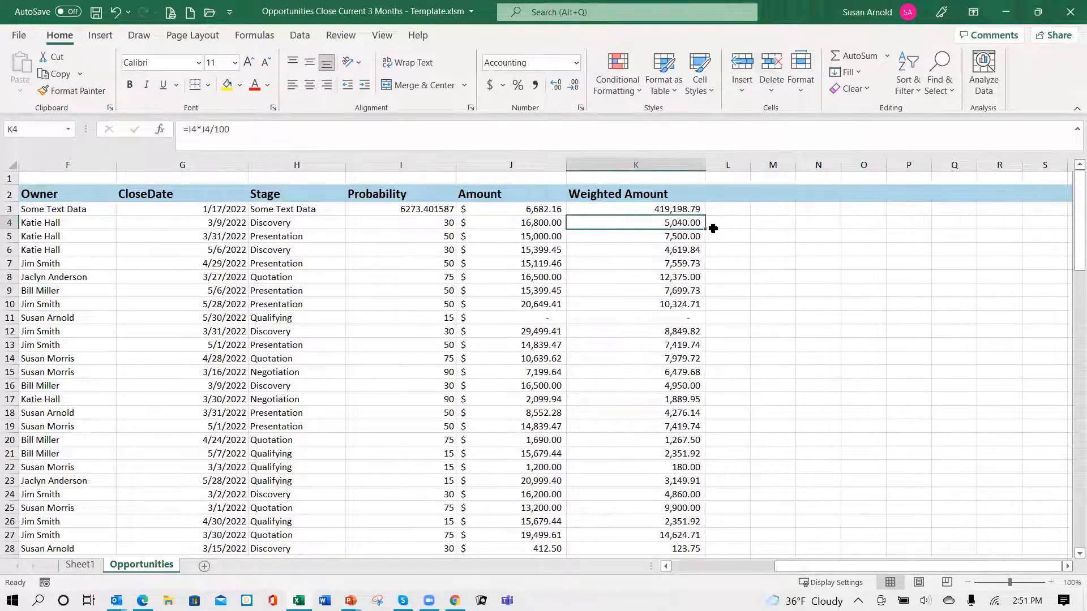
pyautogui.press('Left')
pyautogui.press('Left')
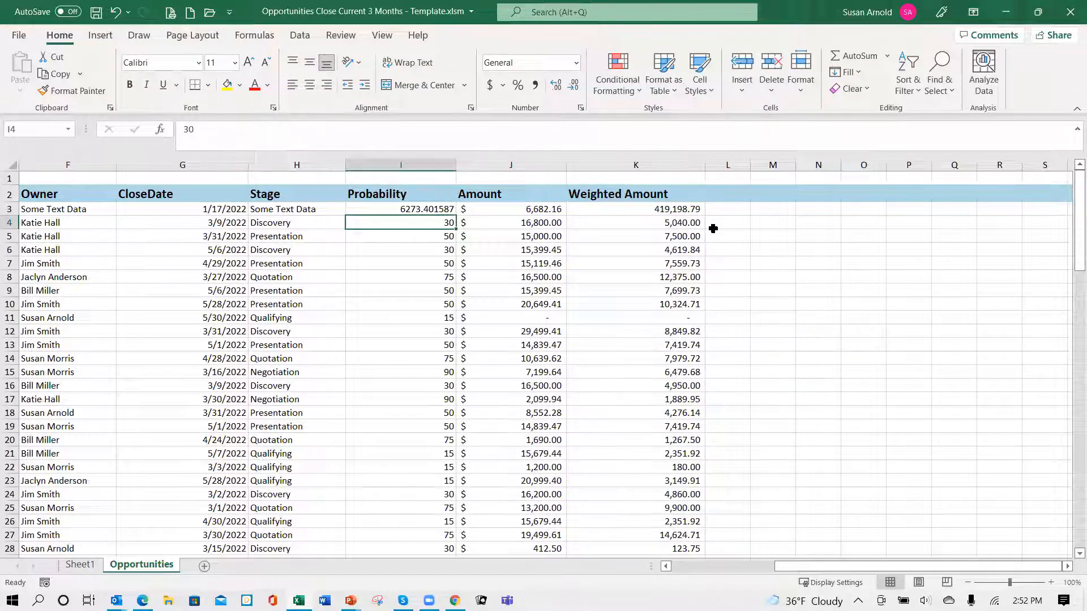
pyautogui.press('Left')
pyautogui.press('Left')
pyautogui.press('Left')
pyautogui.press('Left')
pyautogui.press('Left')
pyautogui.press('Left')
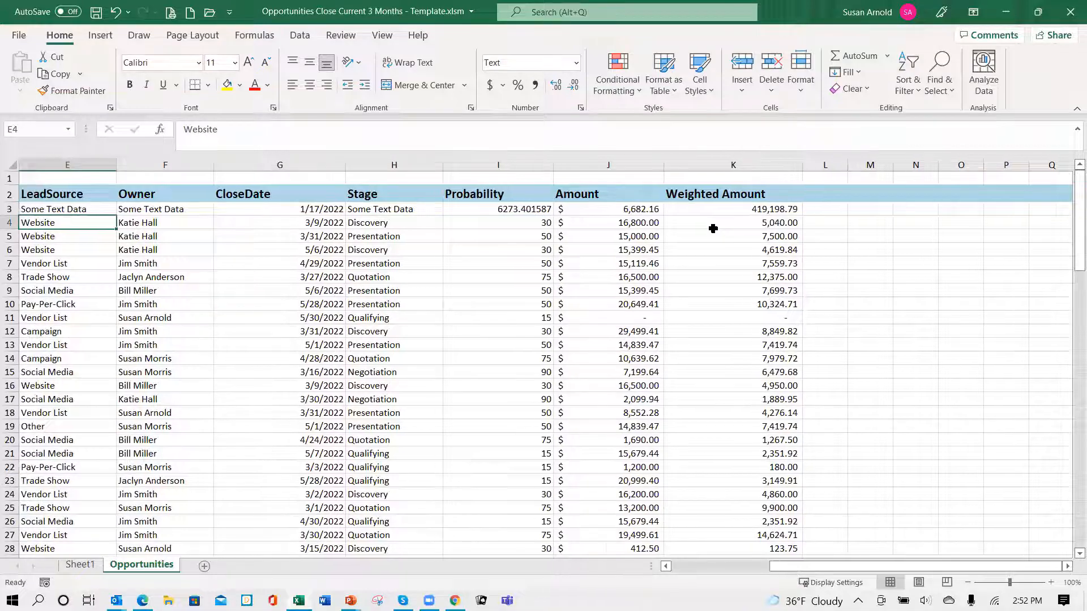
pyautogui.press('Left')
pyautogui.press('Left')
pyautogui.press('Right')
pyautogui.press('Right')
pyautogui.press('Right')
pyautogui.press('Right')
pyautogui.press('Right')
pyautogui.press('Right')
pyautogui.press('Right')
pyautogui.press('Right')
pyautogui.press('Right')
pyautogui.press('Right')
pyautogui.press('Right')
pyautogui.press('Right')
pyautogui.press('Right')
pyautogui.press('Right')
pyautogui.press('Right')
pyautogui.press('Right')
pyautogui.press('Right')
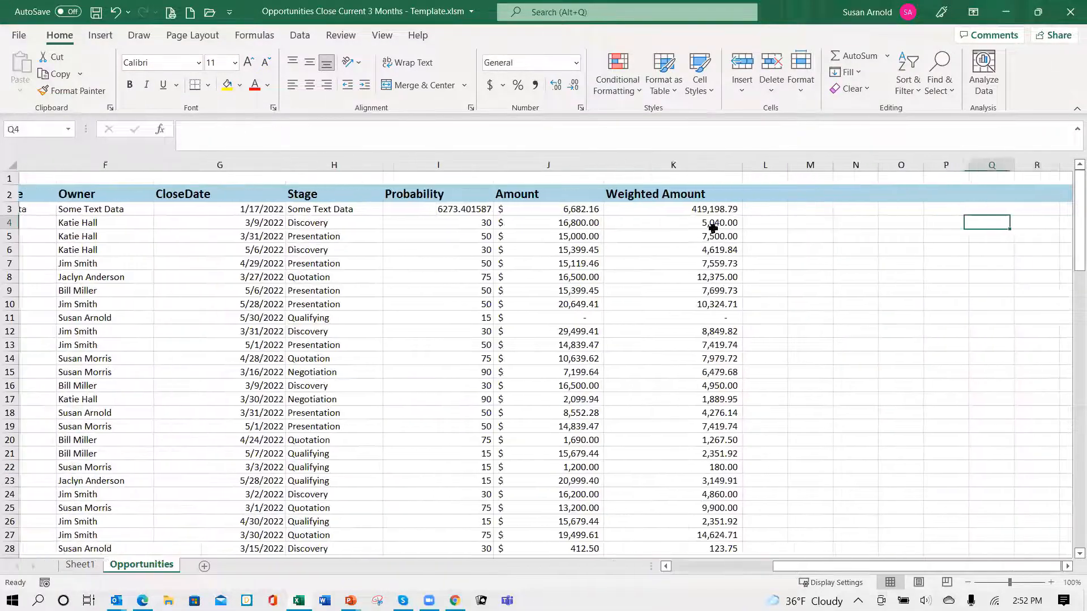
pyautogui.press('Left')
pyautogui.press('Left')
pyautogui.press('Left')
pyautogui.press('Left')
pyautogui.press('Left')
pyautogui.press('Left')
pyautogui.press('Left')
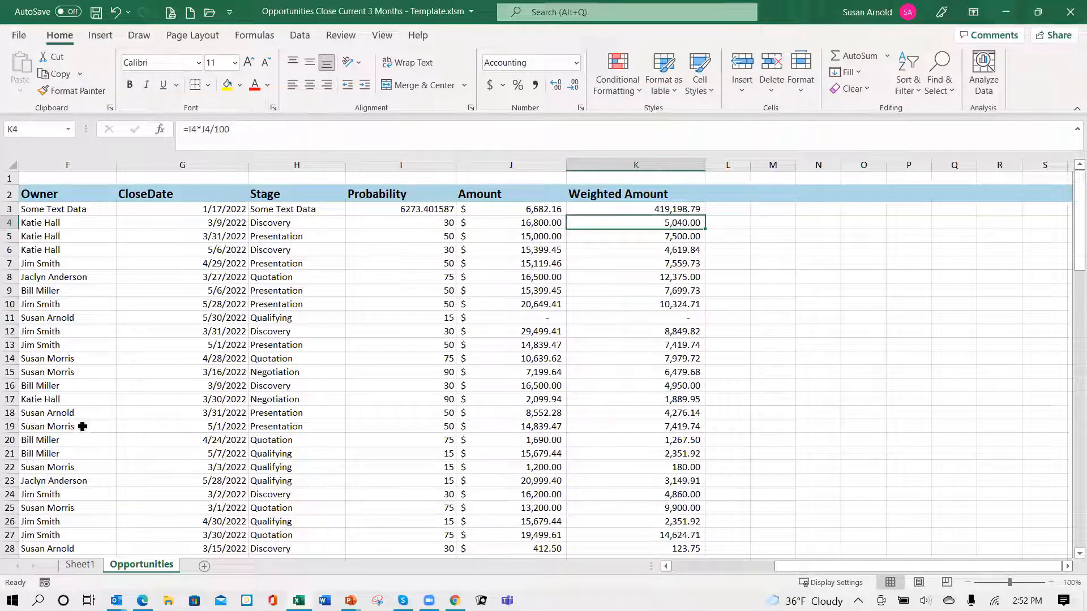
# - Add a blank worksheet after the Opportunities sheet and delete it again
pyautogui.click(206, 568)
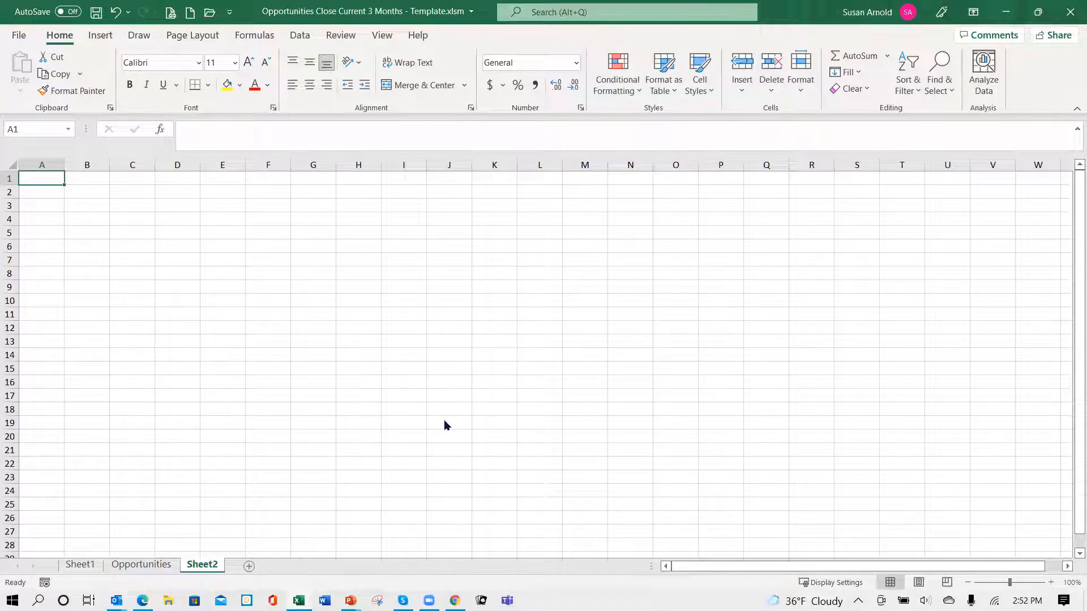
pyautogui.rightClick(209, 570)
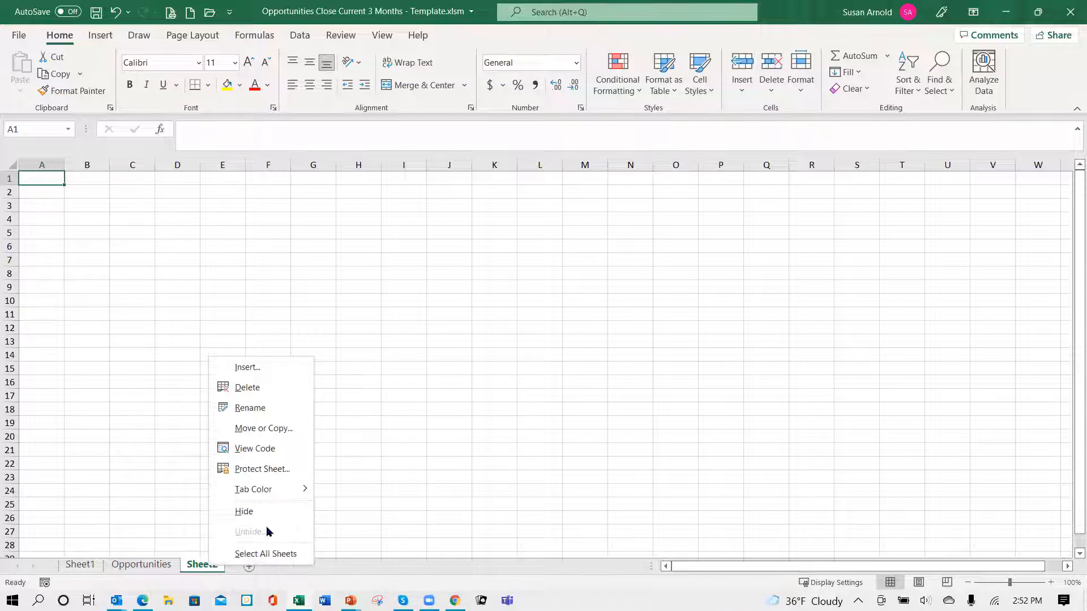
pyautogui.click(274, 395)
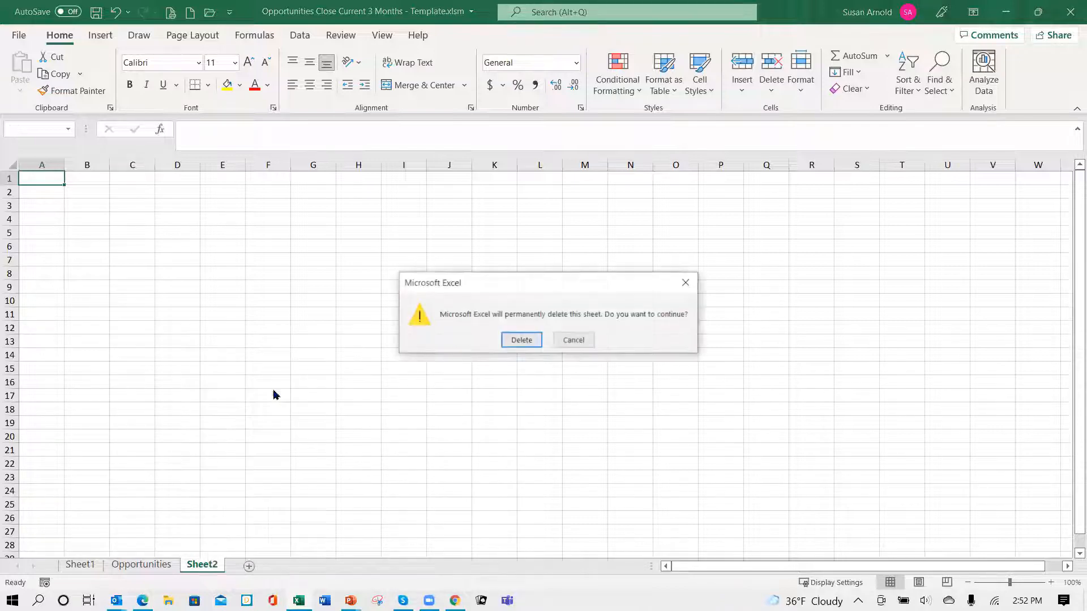
pyautogui.click(521, 340)
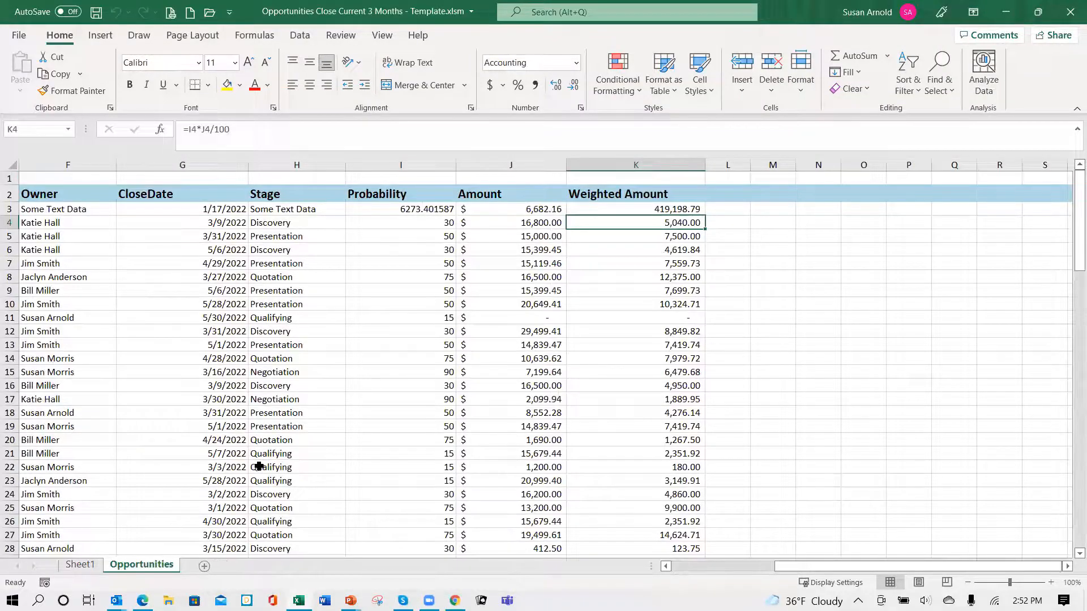
# - View both PivotCharts on Sheet1 with the stage chart deselected, and return to the Opportunities sheet
pyautogui.click(81, 564)
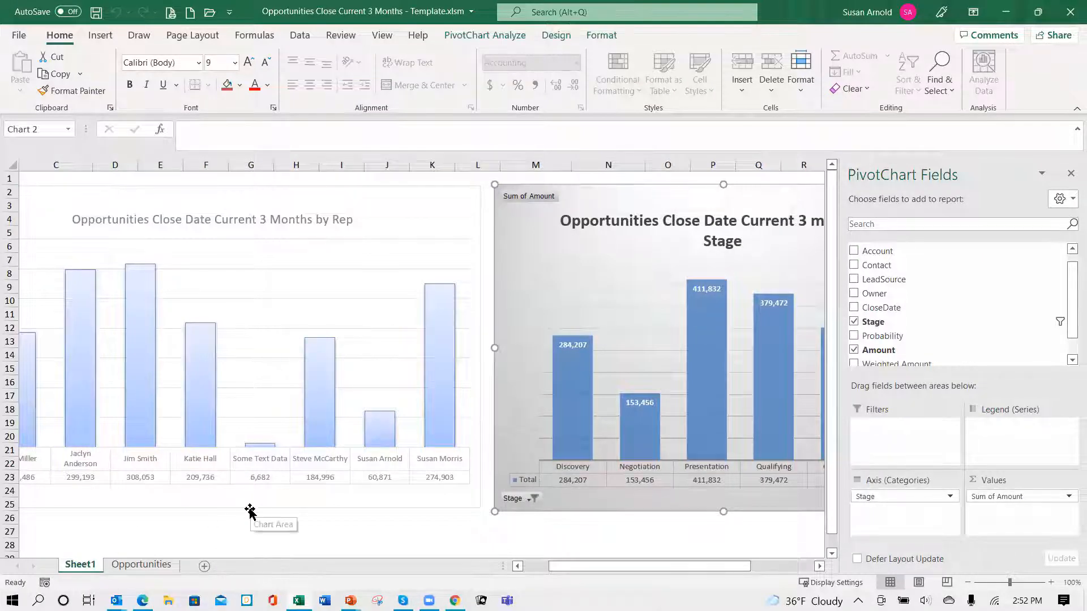
pyautogui.click(251, 537)
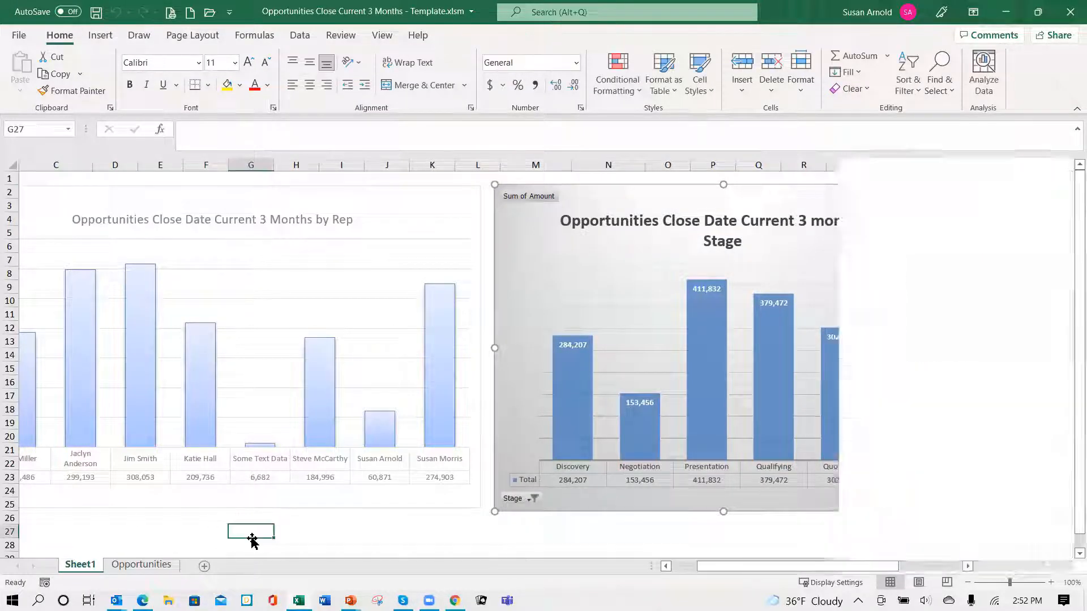
pyautogui.click(130, 564)
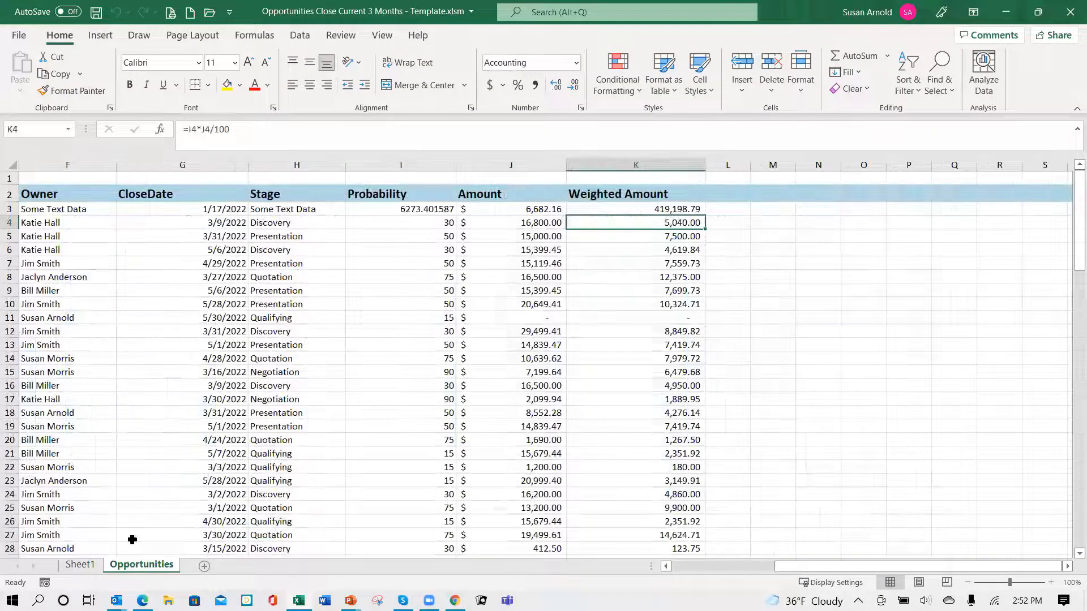
# - Clear the opportunity records in B4:K104 on the Opportunities sheet, keeping the header row and the placeholder data in row 3
pyautogui.click(66, 222)
pyautogui.press('Home')
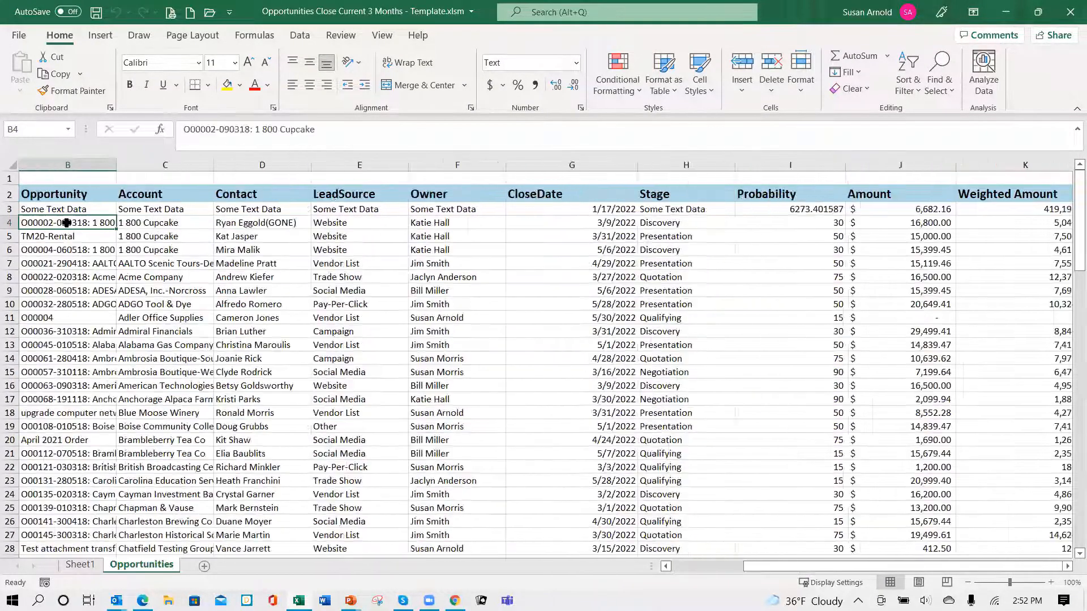
pyautogui.click(65, 222)
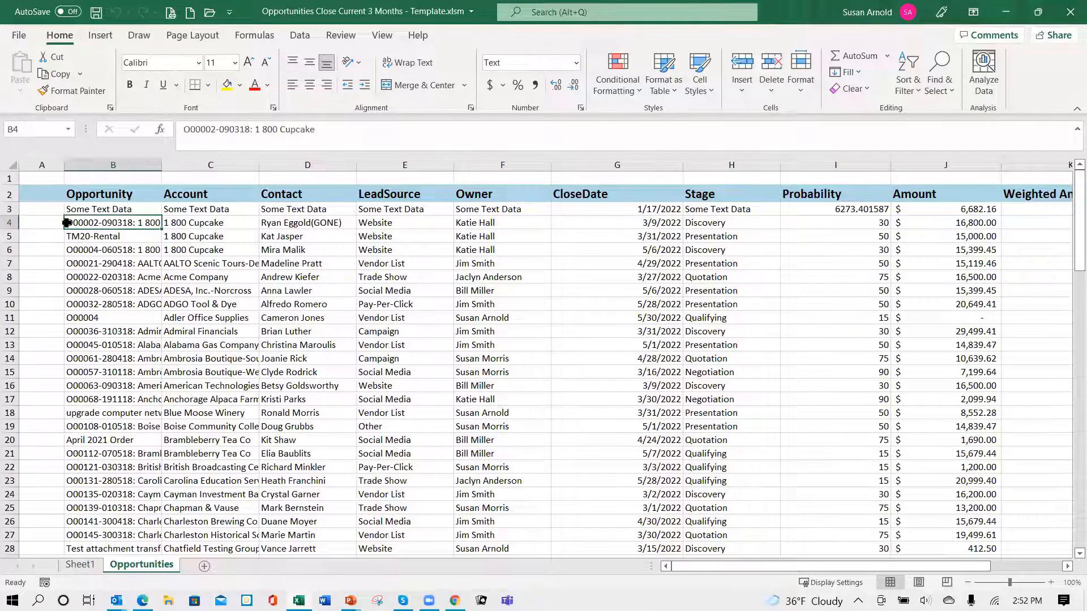
pyautogui.hotkey('shift', 'Right')
pyautogui.hotkey('shift', 'Right')
pyautogui.hotkey('ctrl', 'shift', 'Right')
pyautogui.hotkey('shift', 'Right')
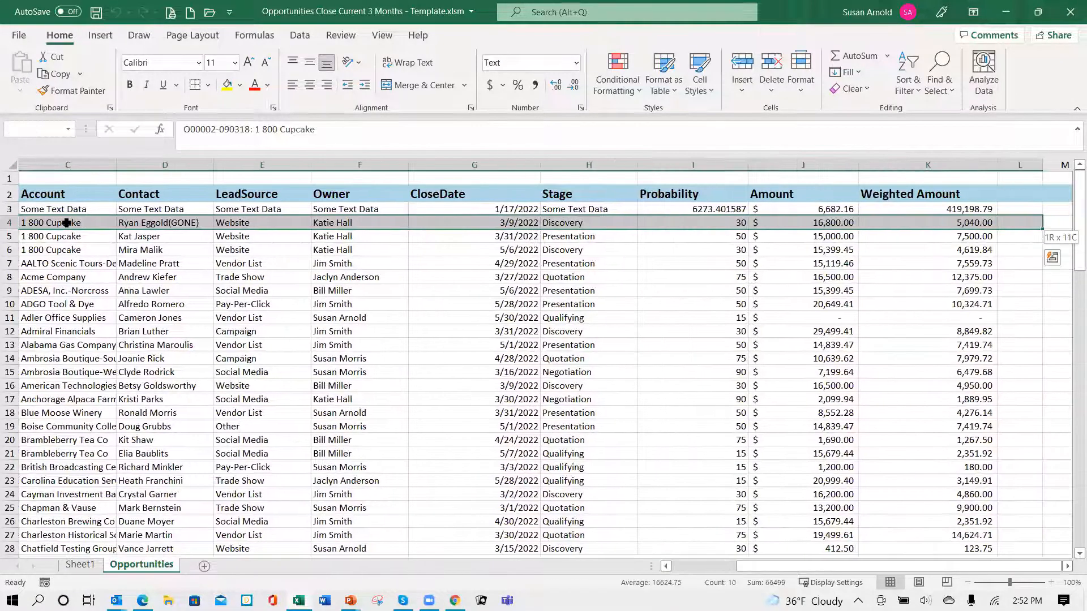
pyautogui.hotkey('shift', 'Left')
pyautogui.hotkey('shift', 'Down')
pyautogui.hotkey('shift', 'Down')
pyautogui.hotkey('shift', 'Down')
pyautogui.hotkey('shift', 'Down')
pyautogui.hotkey('shift', 'Down')
pyautogui.hotkey('shift', 'Down')
pyautogui.hotkey('shift', 'Down')
pyautogui.hotkey('shift', 'Down')
pyautogui.hotkey('shift', 'Down')
pyautogui.hotkey('shift', 'Down')
pyautogui.hotkey('shift', 'Down')
pyautogui.hotkey('shift', 'Down')
pyautogui.hotkey('shift', 'Down')
pyautogui.hotkey('shift', 'Down')
pyautogui.hotkey('shift', 'Down')
pyautogui.hotkey('shift', 'Down')
pyautogui.hotkey('shift', 'Down')
pyautogui.hotkey('shift', 'Down')
pyautogui.hotkey('shift', 'Down')
pyautogui.hotkey('shift', 'Down')
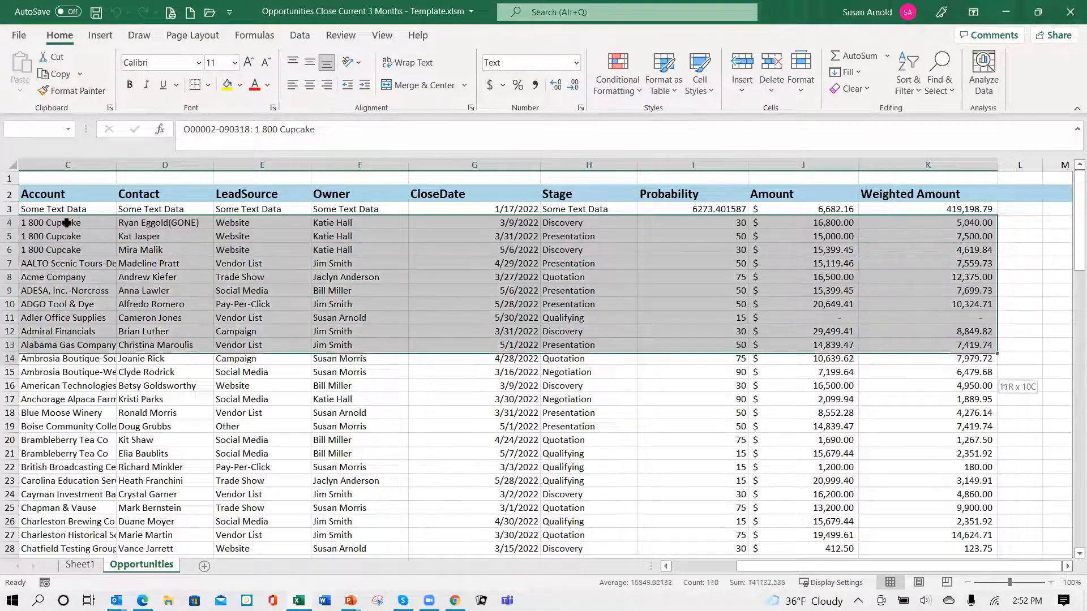
pyautogui.hotkey('shift', 'Down')
pyautogui.hotkey('shift', 'Down')
pyautogui.hotkey('shift', 'Down')
pyautogui.hotkey('shift', 'Down')
pyautogui.hotkey('shift', 'Down')
pyautogui.hotkey('shift', 'Down')
pyautogui.hotkey('shift', 'Down')
pyautogui.hotkey('shift', 'Down')
pyautogui.hotkey('shift', 'Down')
pyautogui.hotkey('shift', 'Down')
pyautogui.hotkey('shift', 'Down')
pyautogui.hotkey('shift', 'Down')
pyautogui.hotkey('shift', 'Down')
pyautogui.hotkey('shift', 'Down')
pyautogui.hotkey('shift', 'Down')
pyautogui.hotkey('shift', 'Down')
pyautogui.hotkey('shift', 'Down')
pyautogui.hotkey('shift', 'Down')
pyautogui.hotkey('shift', 'Down')
pyautogui.hotkey('shift', 'Down')
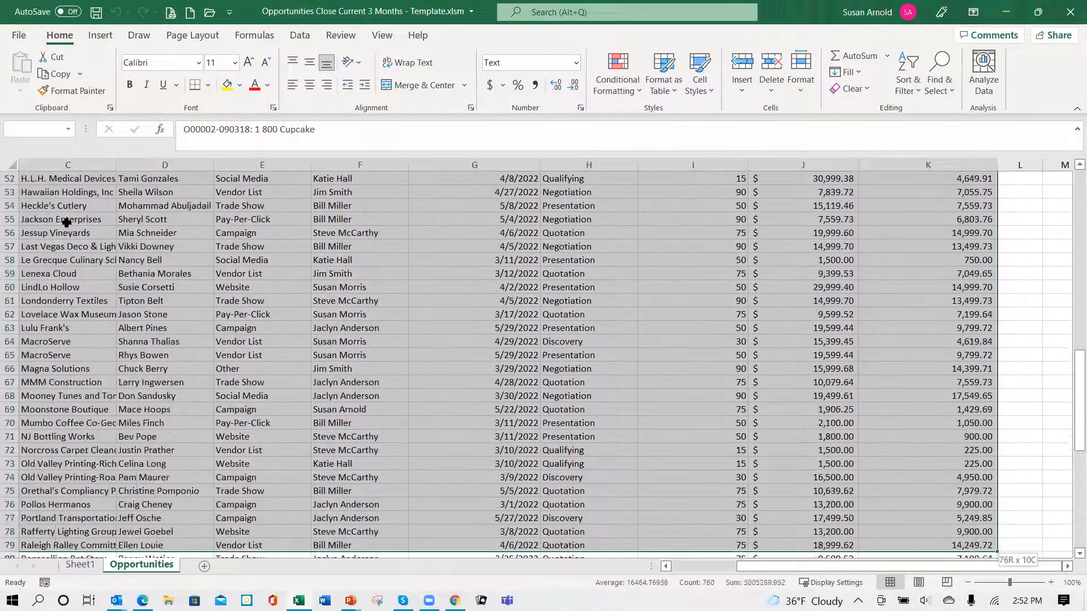
pyautogui.hotkey('shift', 'Down')
pyautogui.hotkey('shift', 'Down')
pyautogui.hotkey('shift', 'Down')
pyautogui.hotkey('shift', 'Down')
pyautogui.hotkey('shift', 'Down')
pyautogui.hotkey('shift', 'Down')
pyautogui.hotkey('shift', 'Down')
pyautogui.hotkey('shift', 'Down')
pyautogui.hotkey('shift', 'Down')
pyautogui.hotkey('shift', 'Down')
pyautogui.hotkey('shift', 'Down')
pyautogui.hotkey('shift', 'Down')
pyautogui.hotkey('shift', 'Down')
pyautogui.hotkey('shift', 'Down')
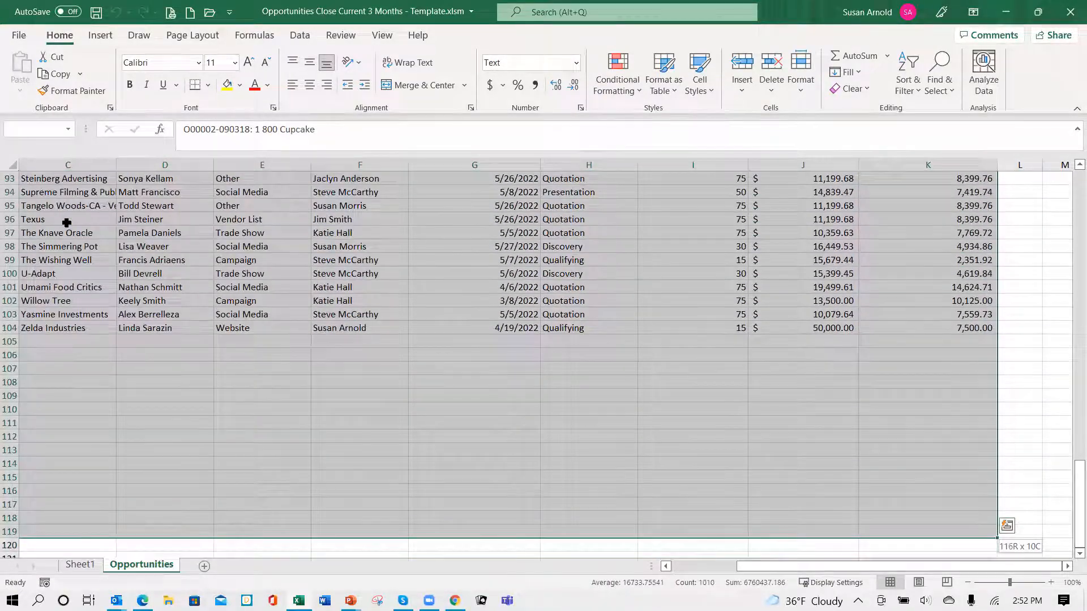
pyautogui.hotkey('shift', 'Up')
pyautogui.hotkey('shift', 'Up')
pyautogui.hotkey('shift', 'Up')
pyautogui.hotkey('shift', 'Up')
pyautogui.hotkey('shift', 'Up')
pyautogui.hotkey('shift', 'Up')
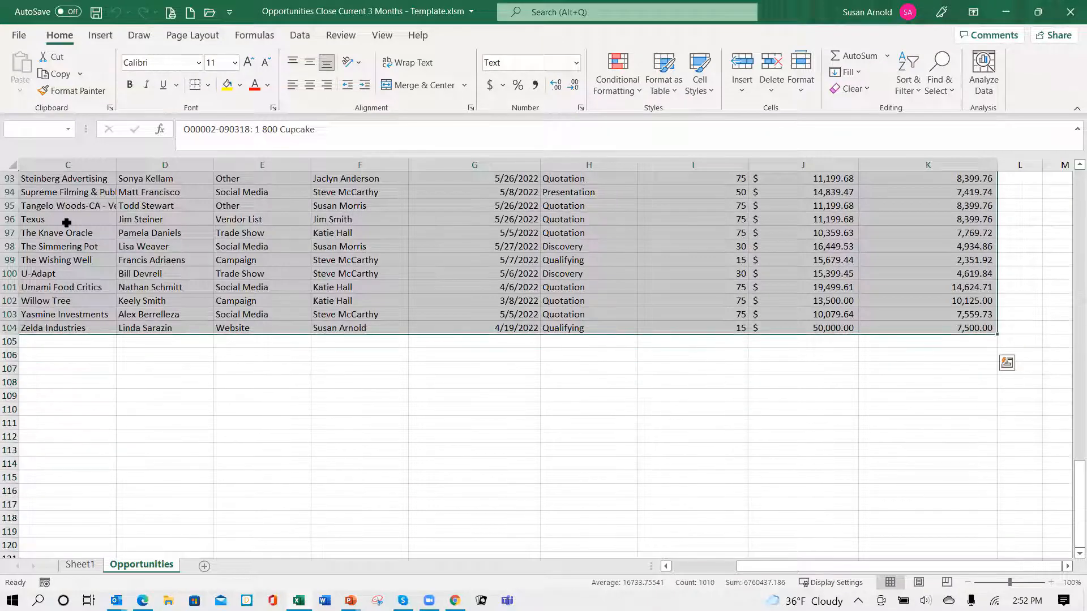
pyautogui.press('Delete')
pyautogui.press('Left')
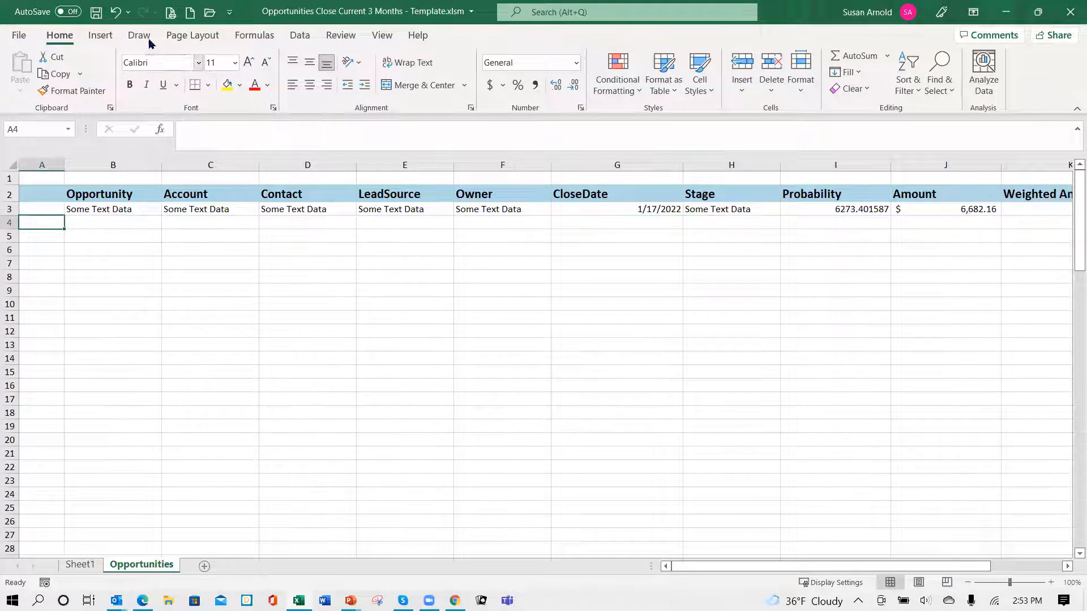
# - With Sheet1 active, save the workbook as "Opportunities Close Current 3 Months - Template.xlsm" in the AAExcel Reports folder under Documents, and close it
pyautogui.click(80, 566)
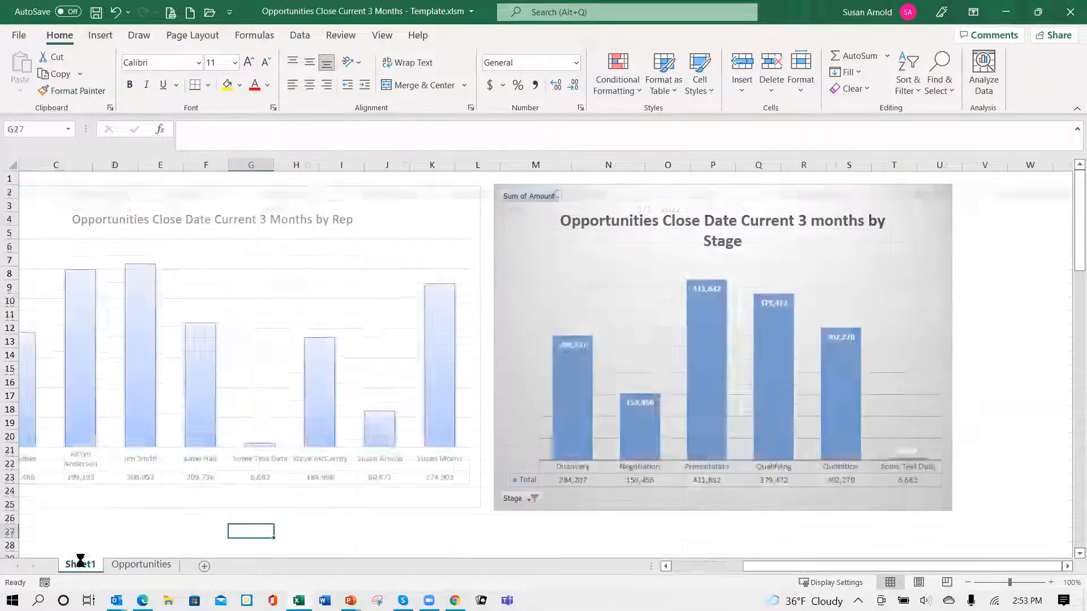
pyautogui.click(20, 35)
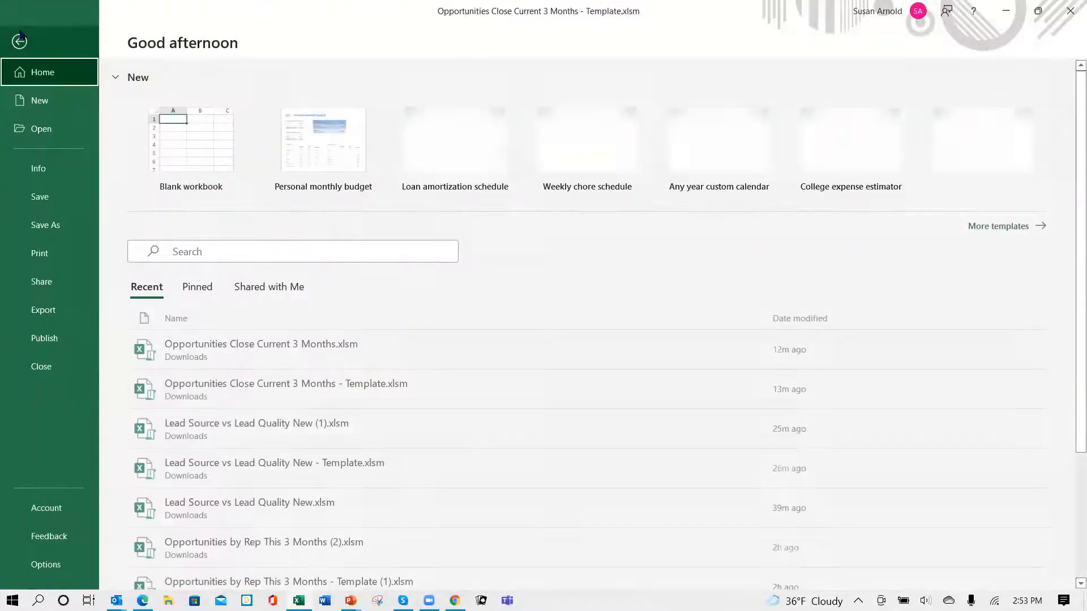
pyautogui.click(51, 225)
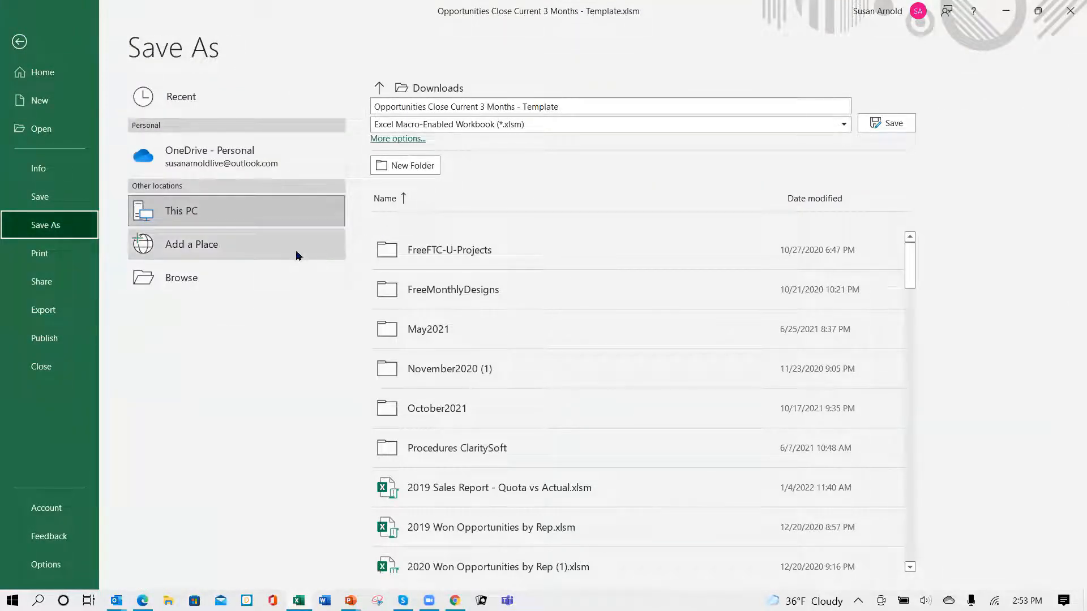
pyautogui.click(182, 277)
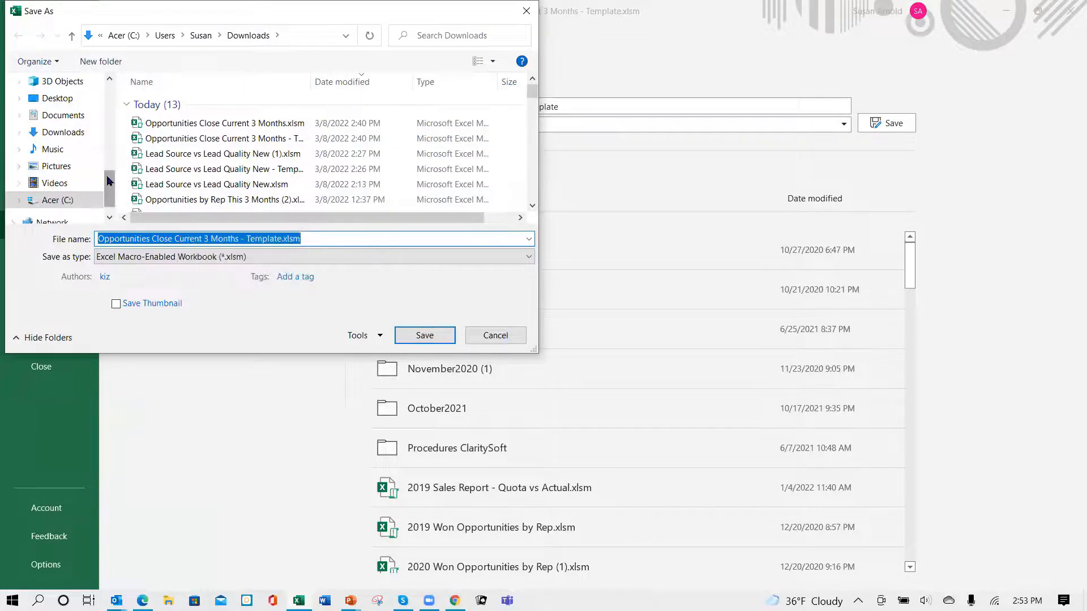
pyautogui.scroll(1, 109, 180)
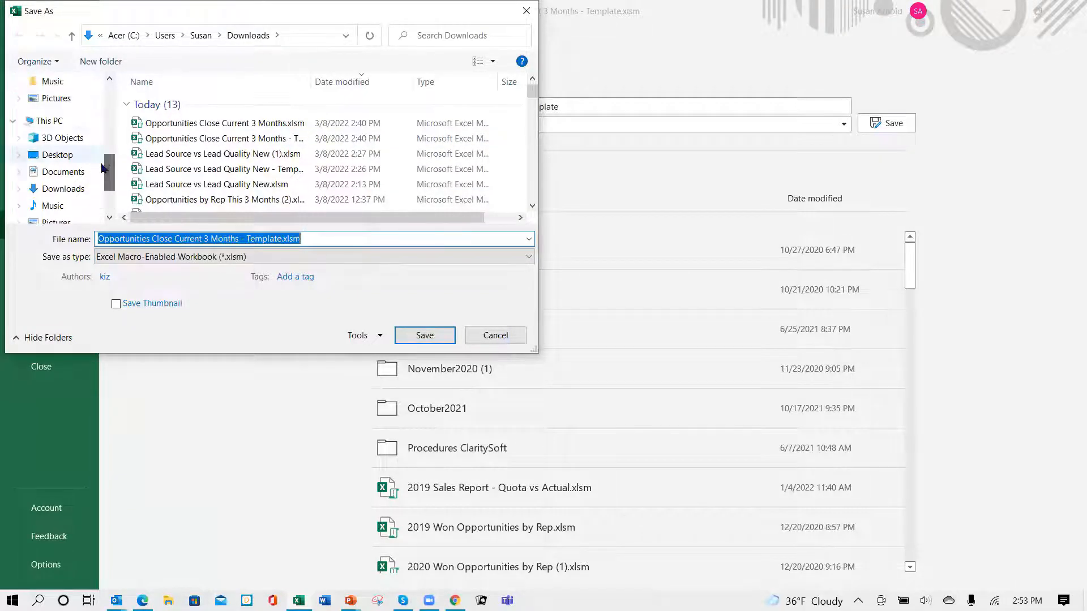
pyautogui.click(63, 172)
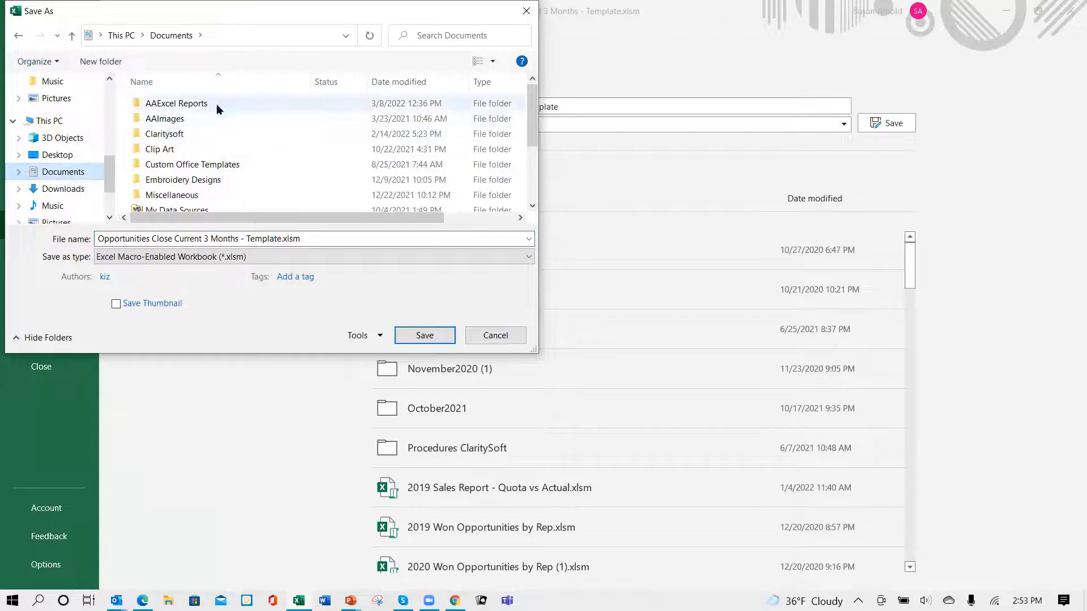
pyautogui.doubleClick(137, 104)
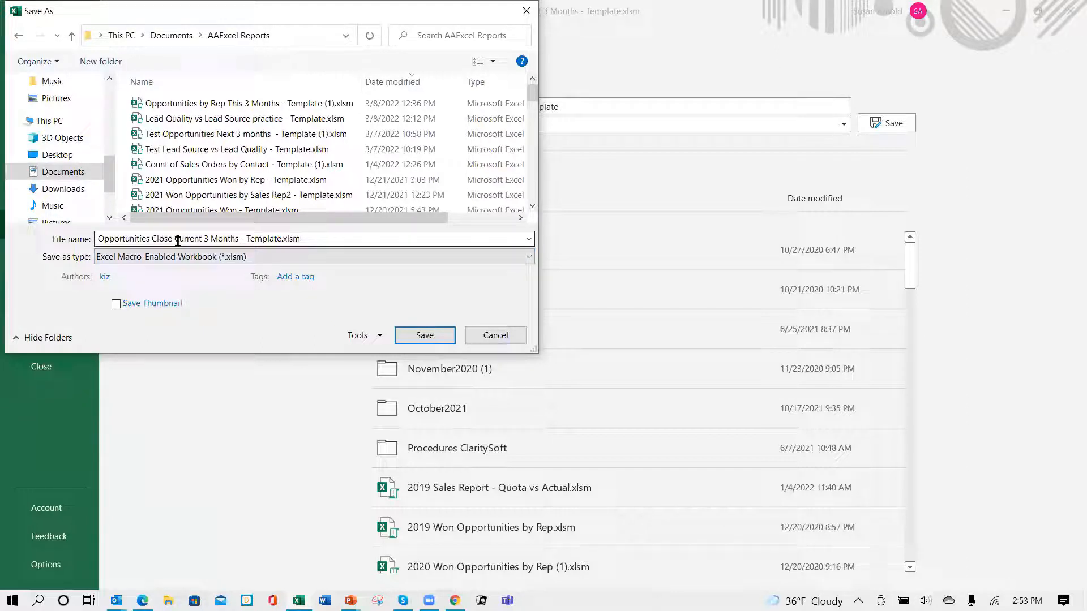
pyautogui.click(322, 238)
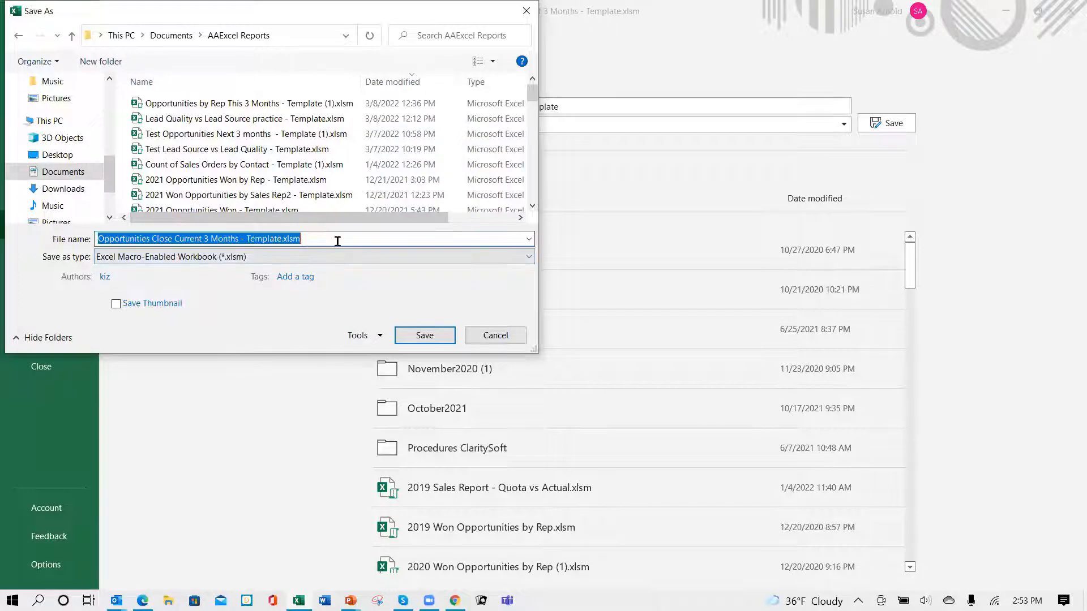
pyautogui.click(416, 337)
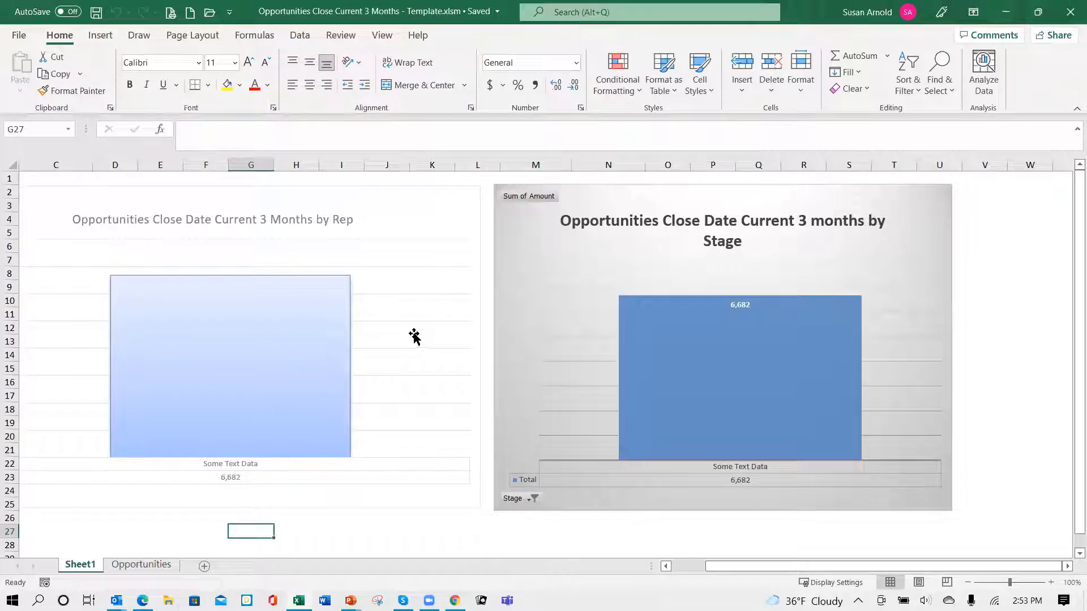
pyautogui.click(1067, 11)
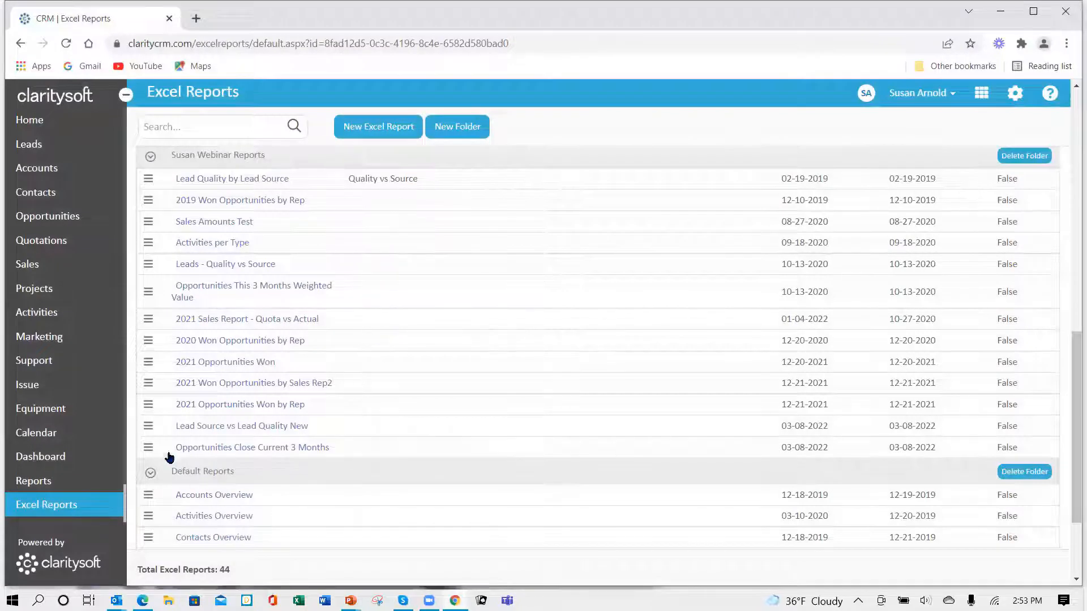
# - Upload "Opportunities Close Current 3 Months - Template.xlsm" from AAExcel Reports as the template for the Opportunities Close Current 3 Months report
pyautogui.click(149, 449)
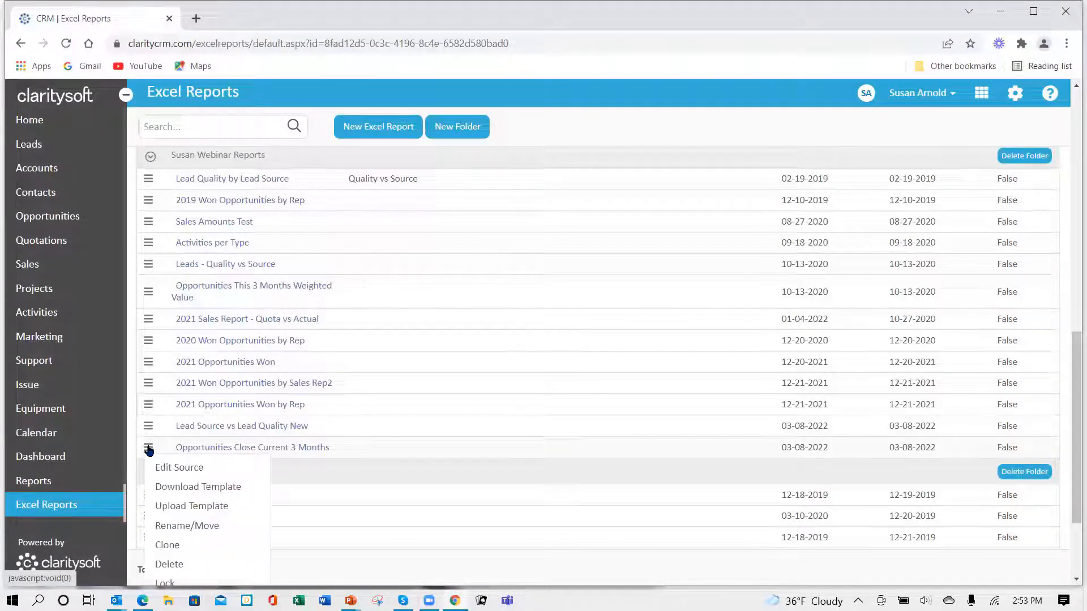
pyautogui.click(177, 508)
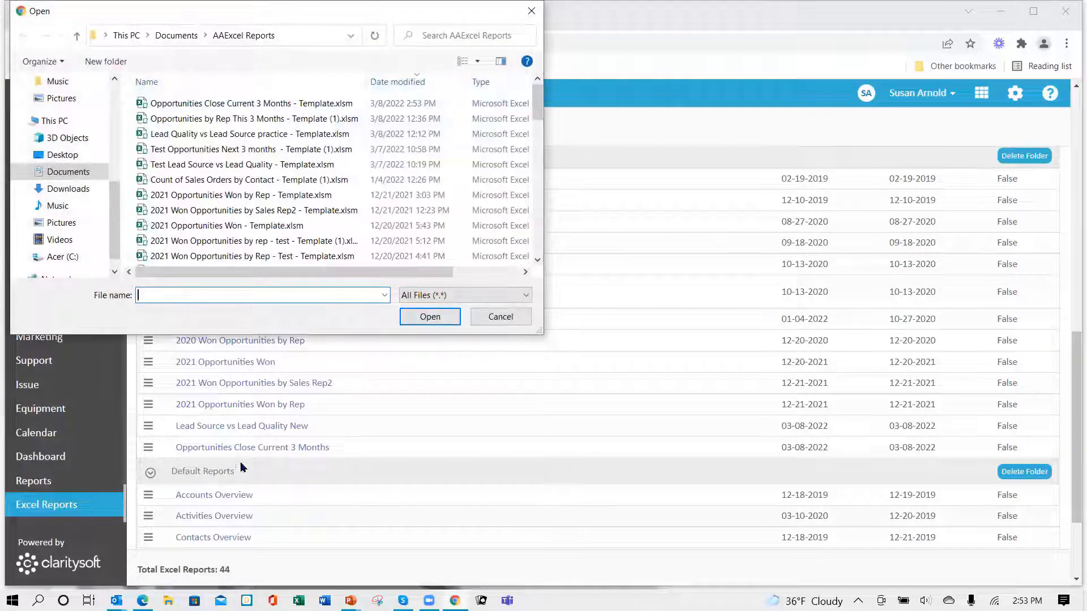
pyautogui.click(351, 104)
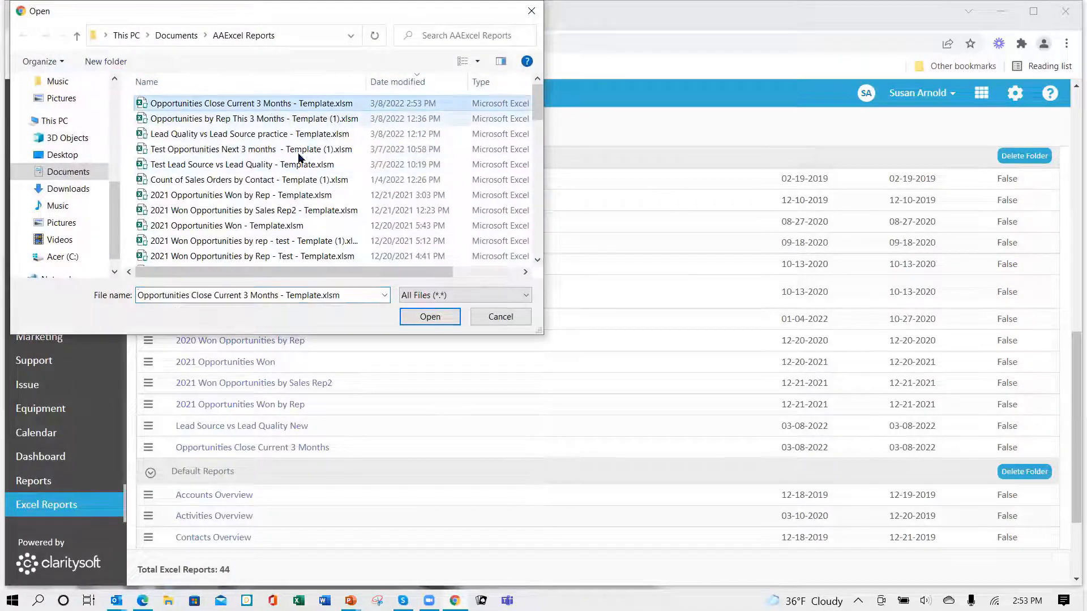
pyautogui.click(436, 320)
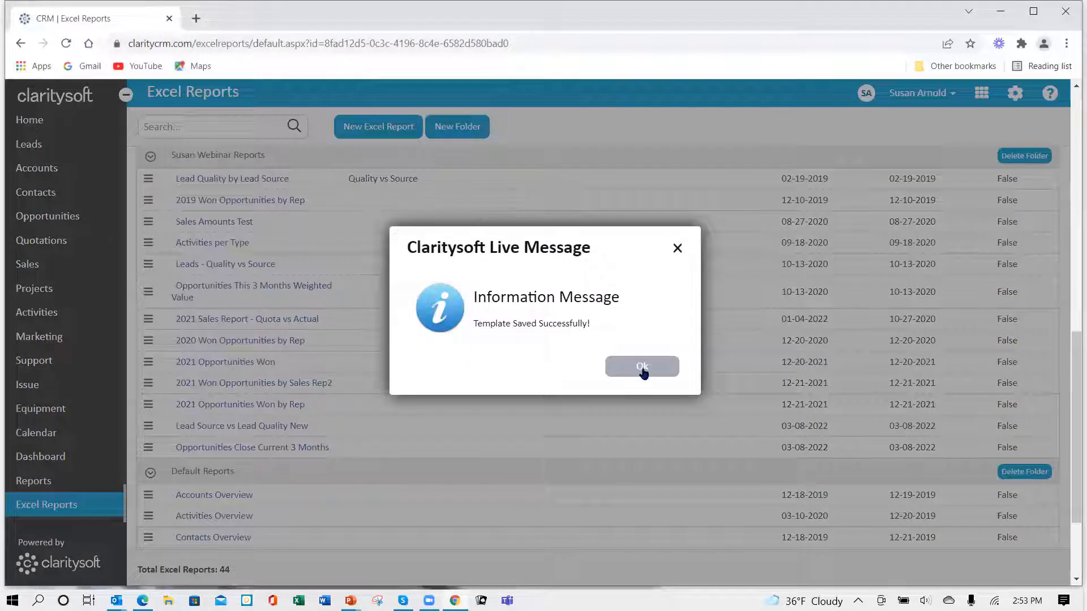
pyautogui.click(642, 371)
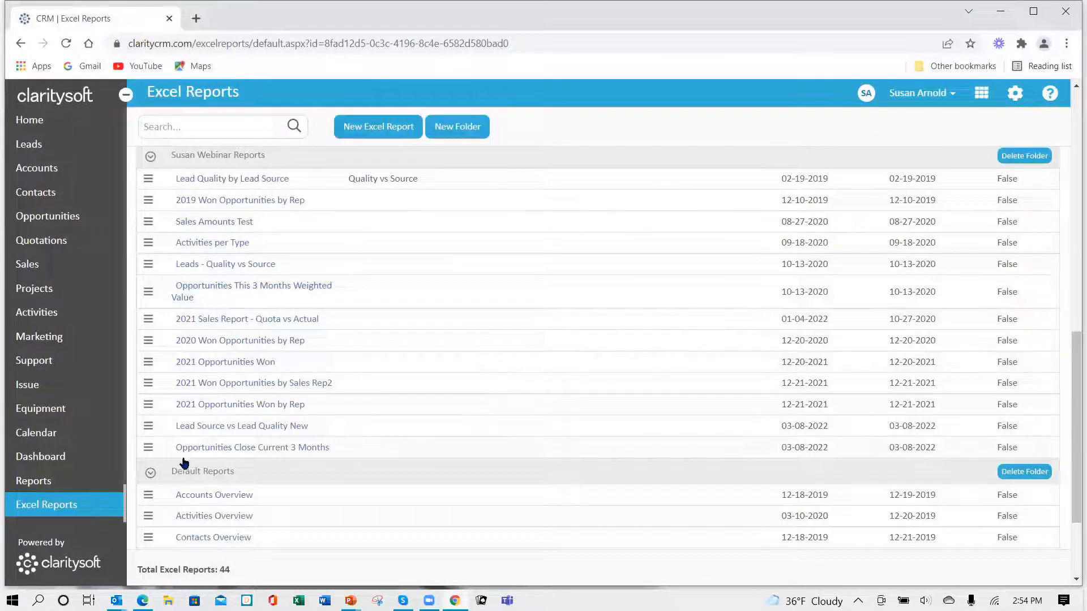
# - Run the Opportunities Close Current 3 Months report, view its charts in the downloaded workbook with editing and macros enabled, and close it without saving
pyautogui.click(242, 449)
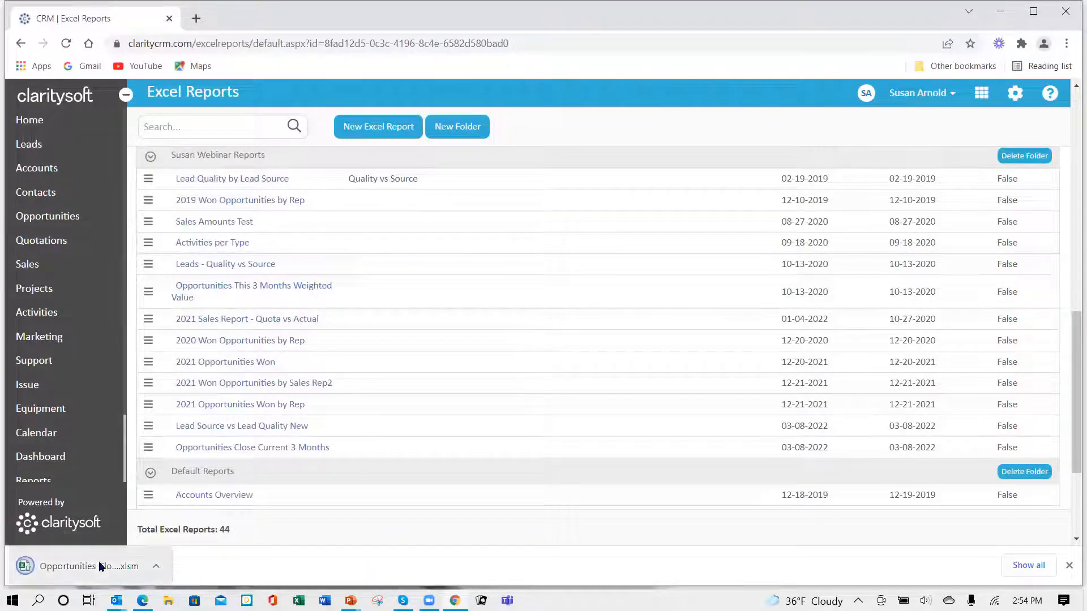
pyautogui.click(99, 566)
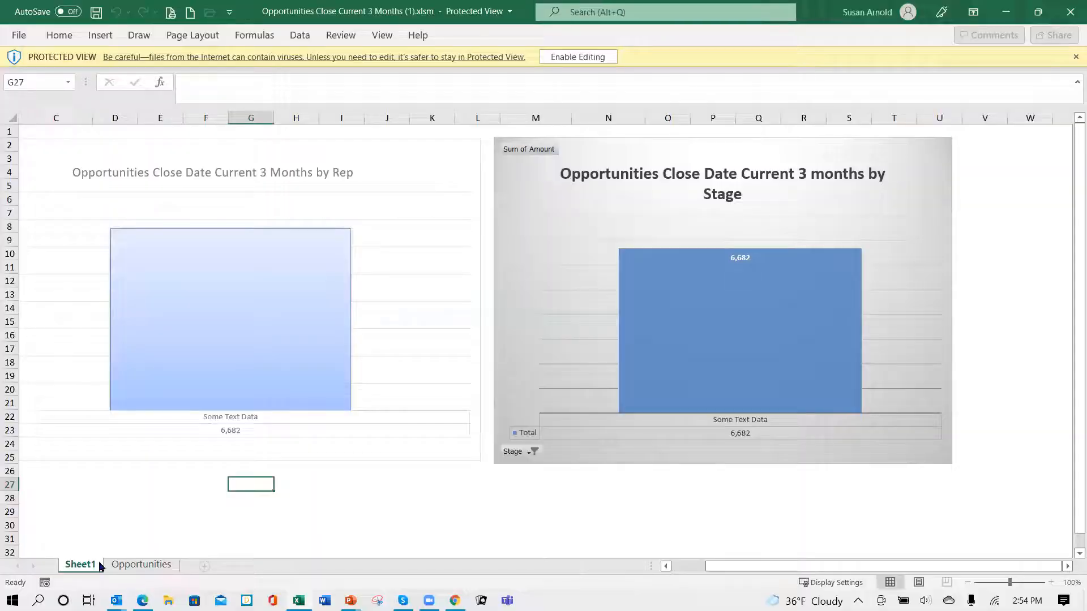
pyautogui.click(604, 58)
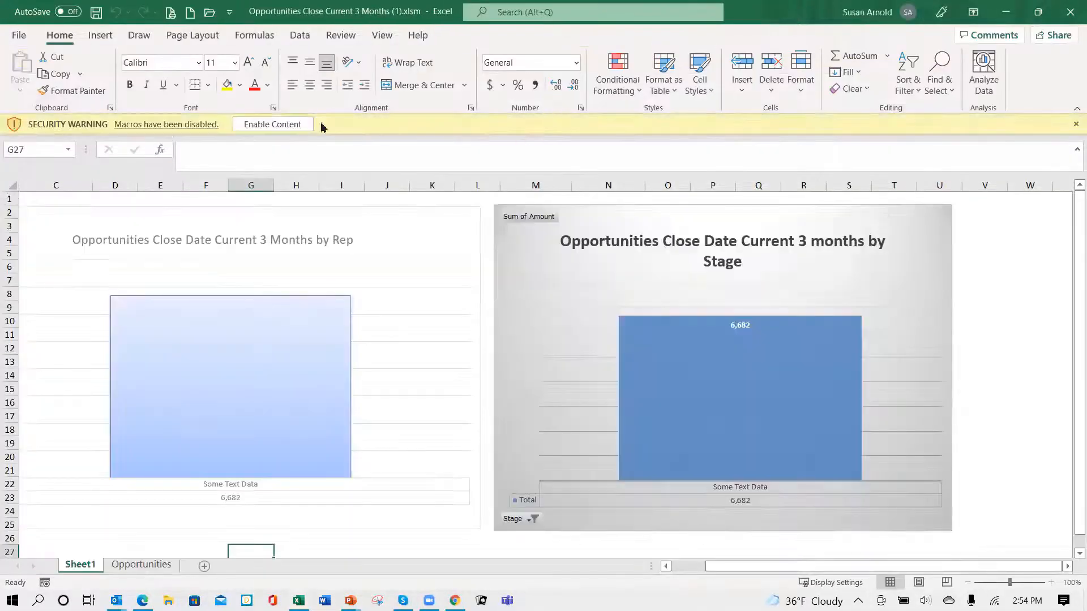
pyautogui.click(263, 125)
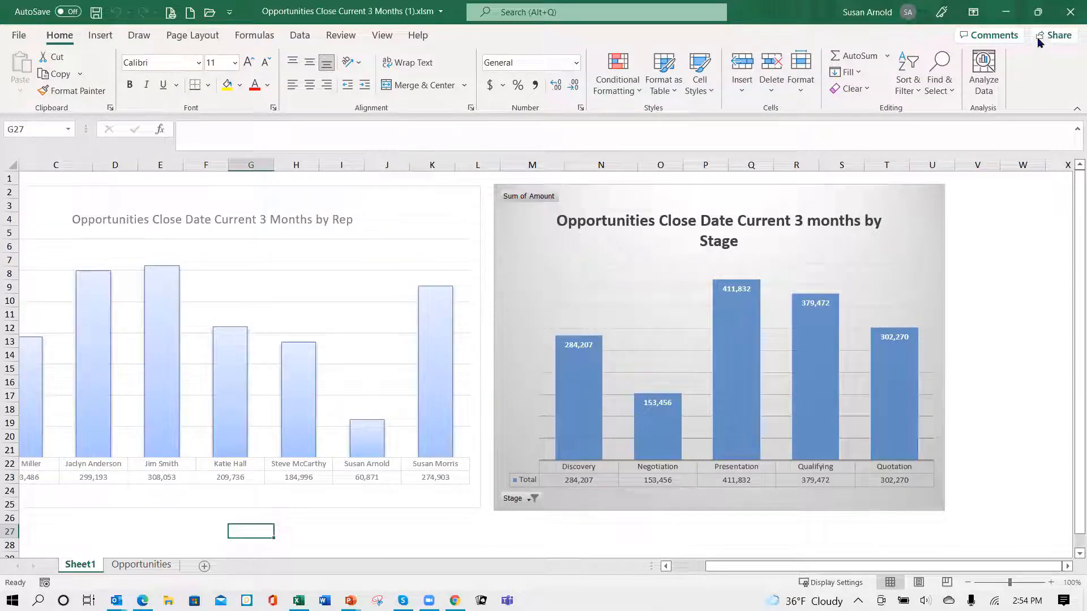
pyautogui.click(1071, 12)
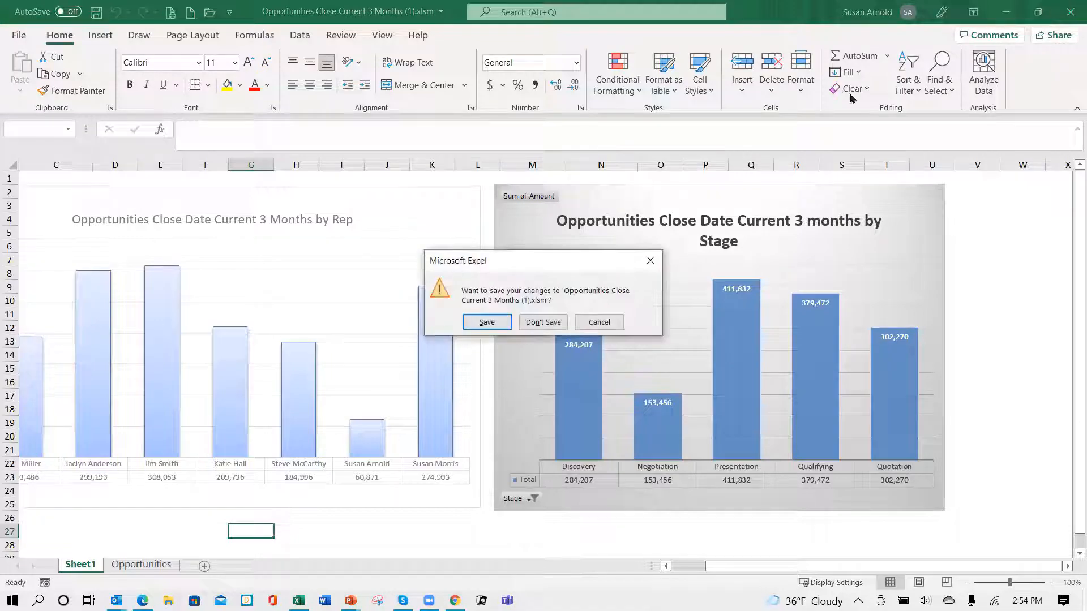
pyautogui.click(543, 322)
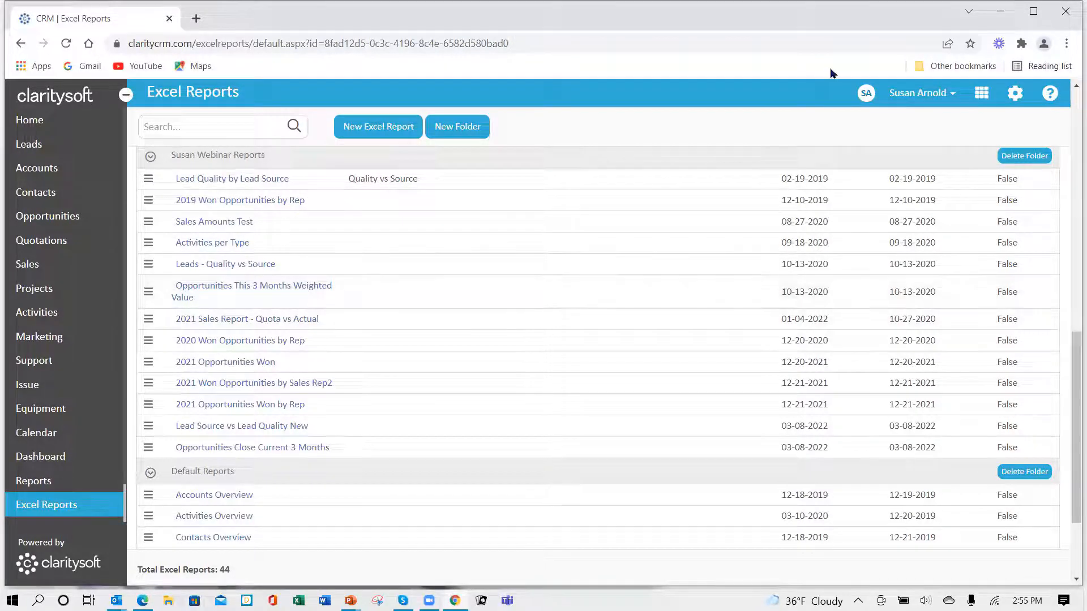
# - Clear the browser's cached images and files for all time, and close the browser settings
pyautogui.click(1066, 44)
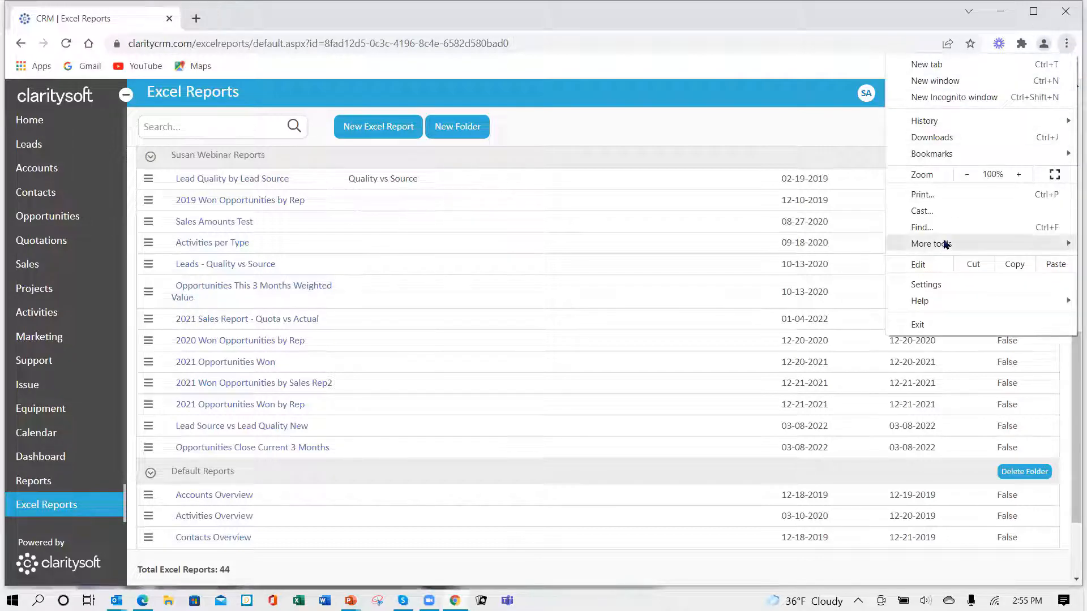
pyautogui.moveTo(944, 244)
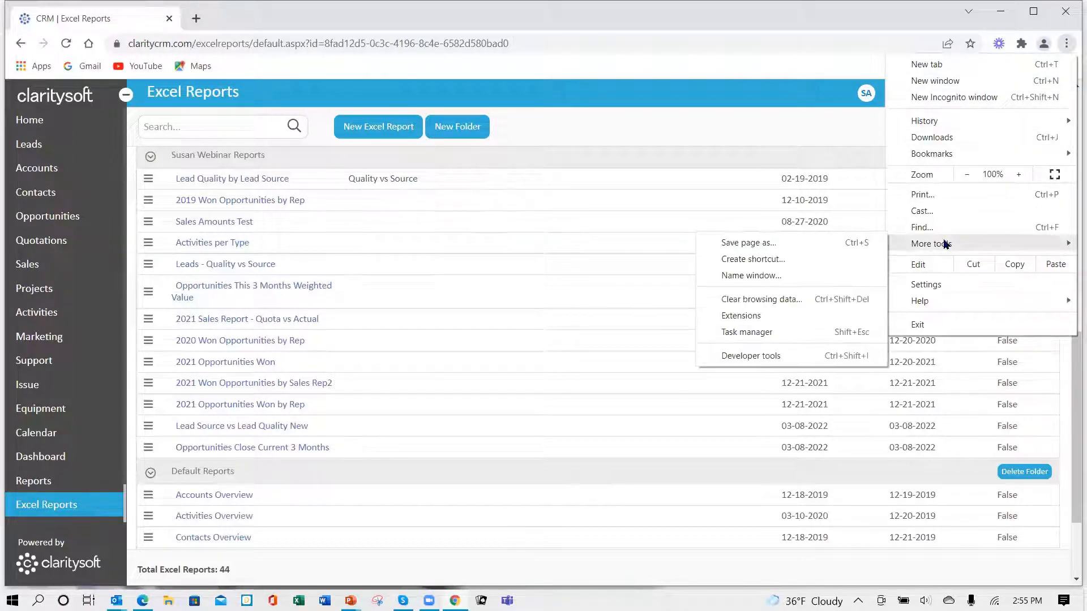
pyautogui.click(781, 304)
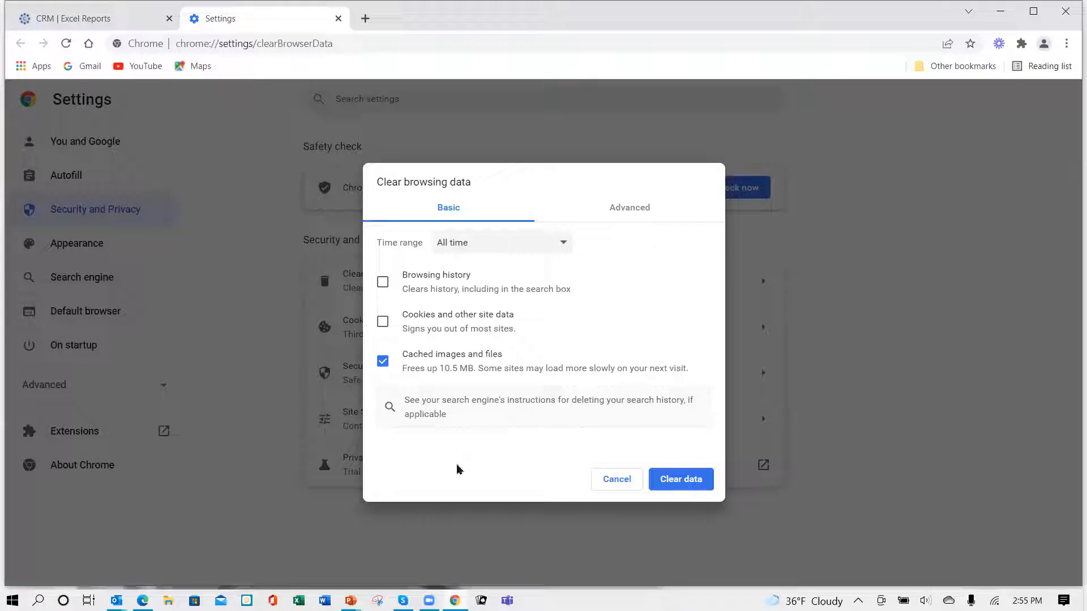
pyautogui.click(695, 483)
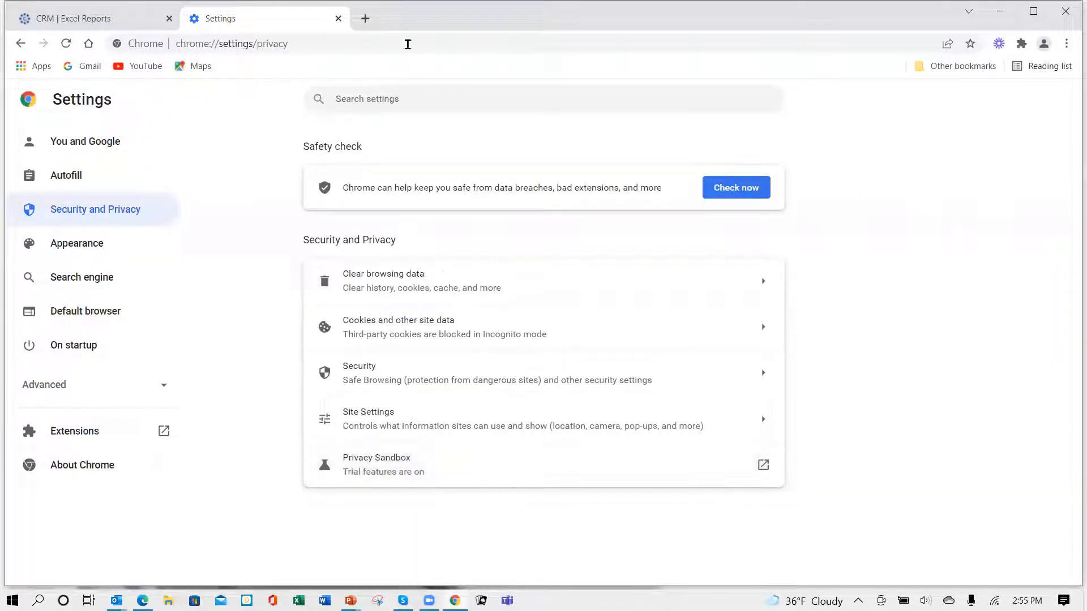
pyautogui.click(338, 18)
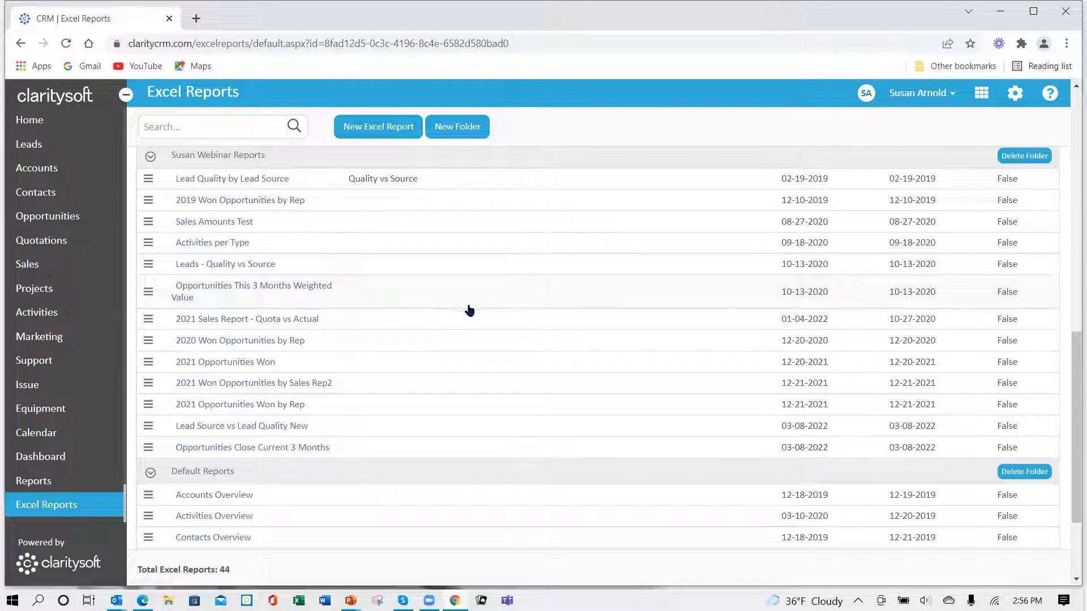
# - Run the Accounts Overview report from the Default Reports folder and enable editing and macro content in the downloaded workbook
pyautogui.scroll(-1, 428, 311)
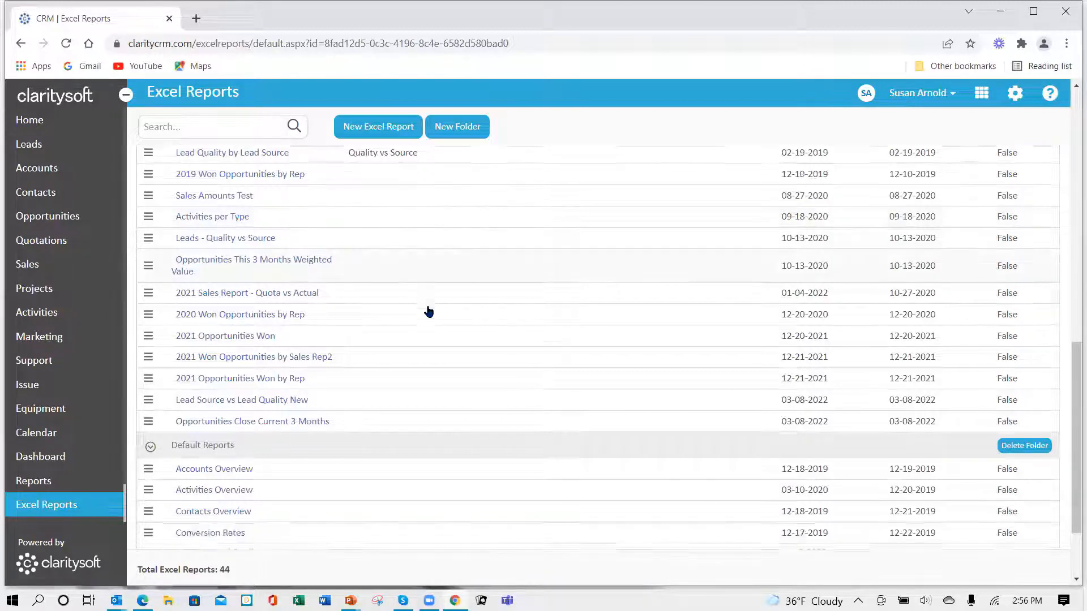
pyautogui.scroll(10, 427, 311)
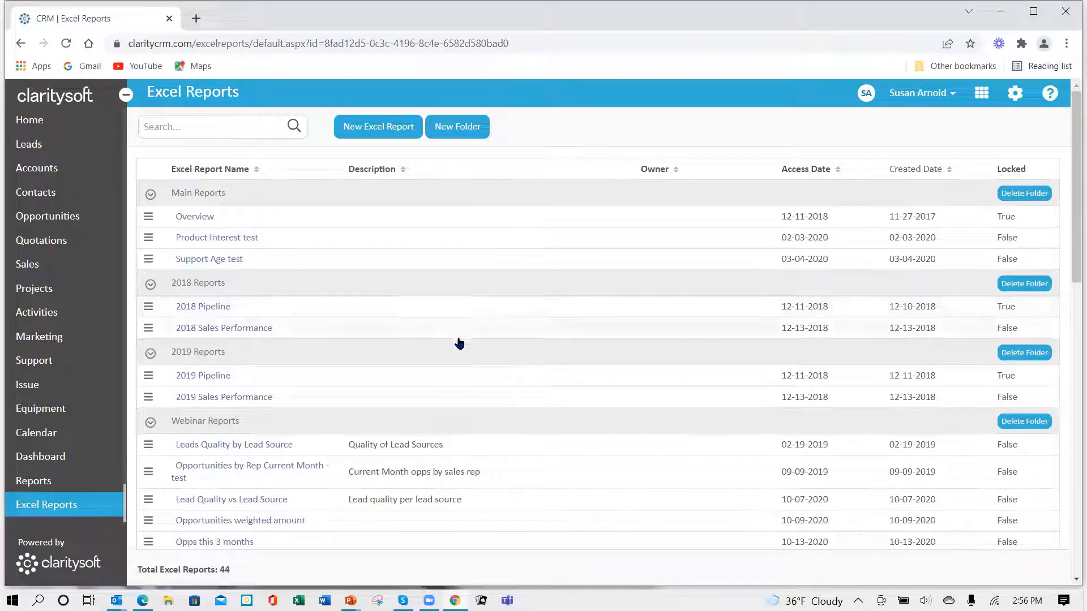
pyautogui.scroll(-6, 456, 342)
pyautogui.scroll(-6, 458, 342)
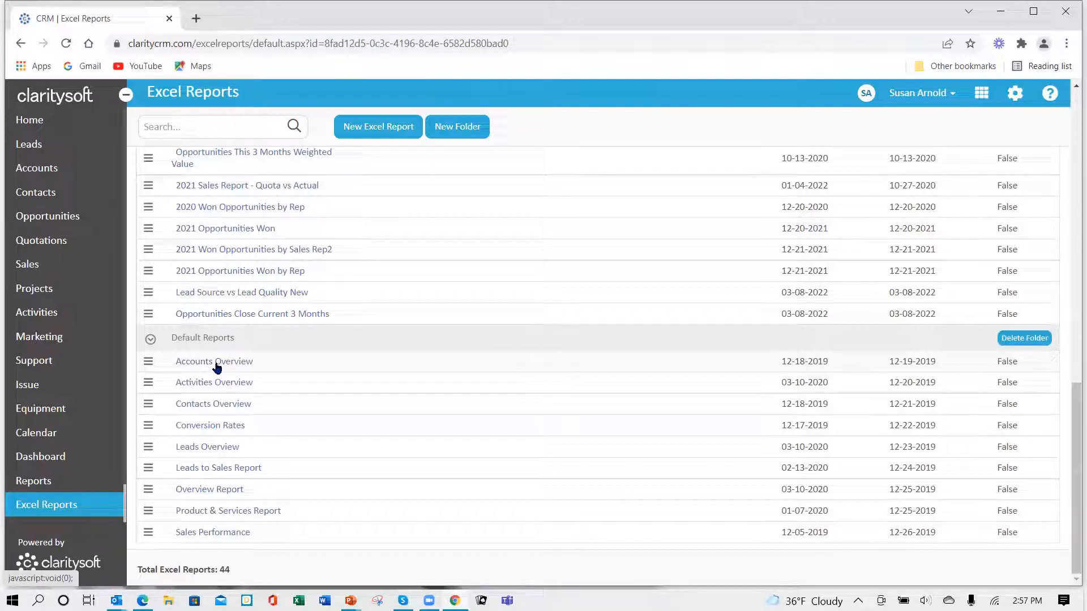
pyautogui.click(197, 365)
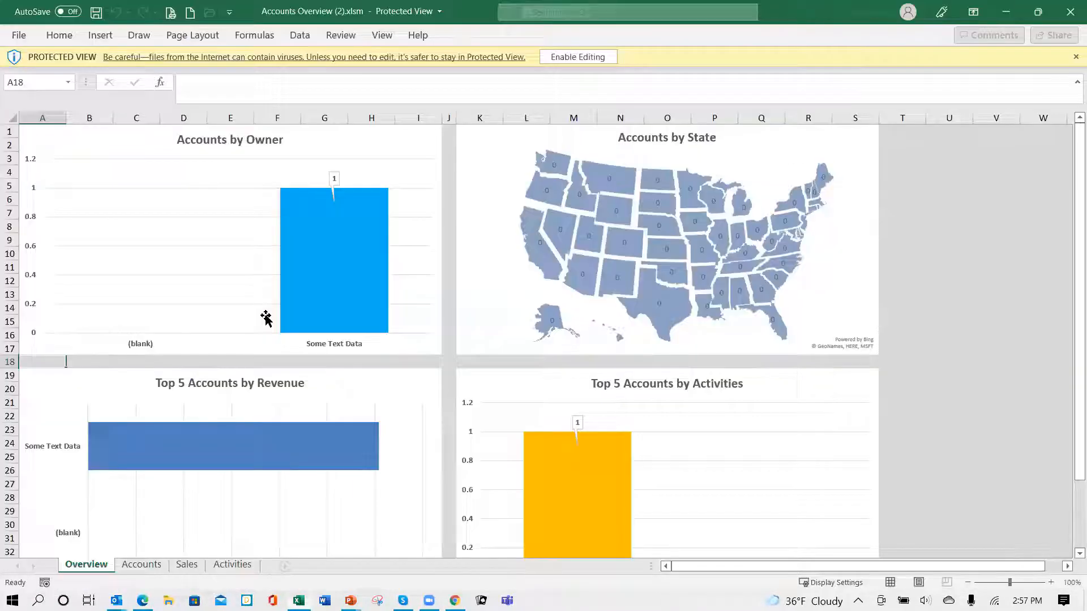
pyautogui.click(585, 61)
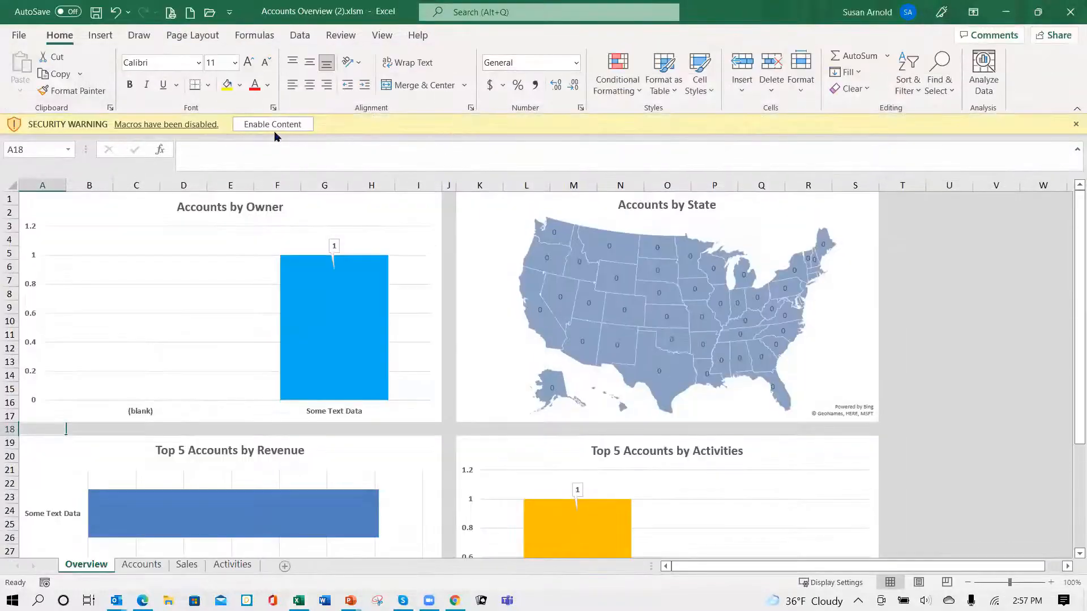
pyautogui.click(274, 125)
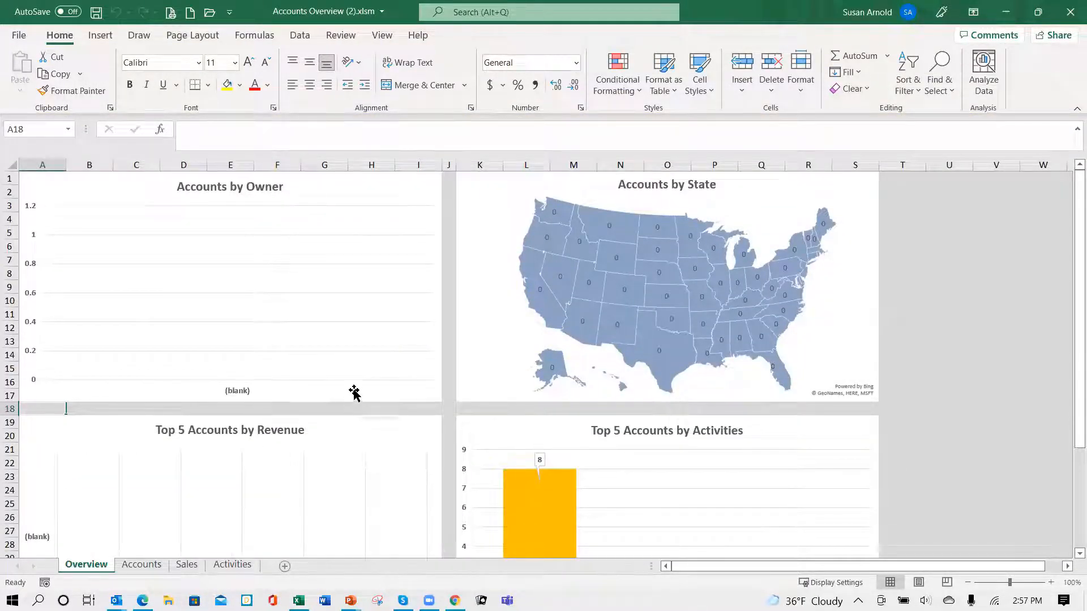
# - Examine the accounts charts by owner, state, revenue and activities on the Overview sheet
pyautogui.scroll(-5, 354, 391)
pyautogui.scroll(5, 339, 385)
pyautogui.scroll(-3, 354, 332)
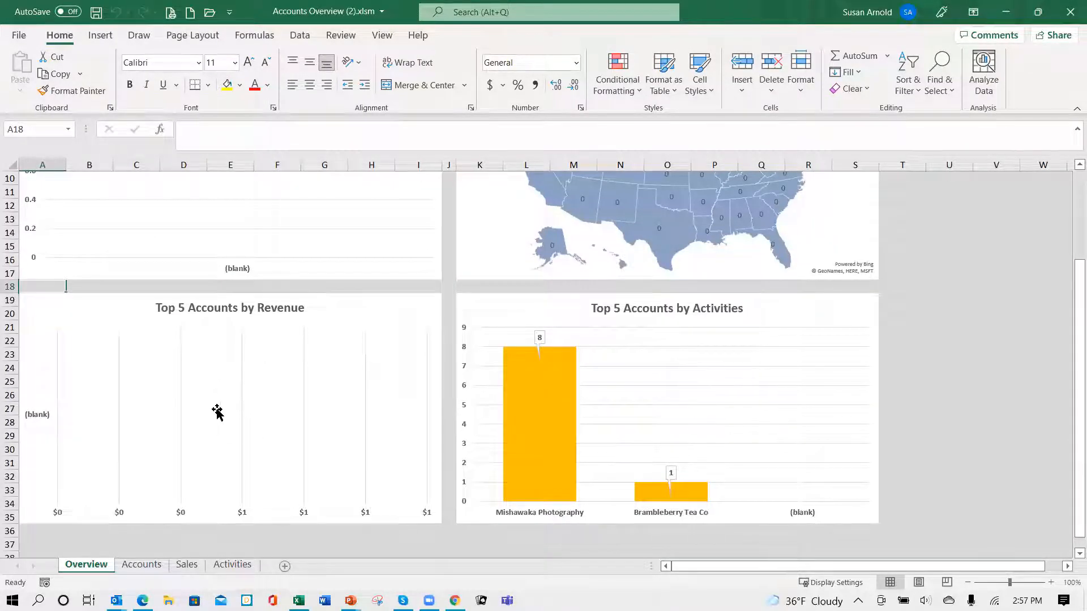
pyautogui.scroll(3, 526, 275)
pyautogui.scroll(-3, 527, 275)
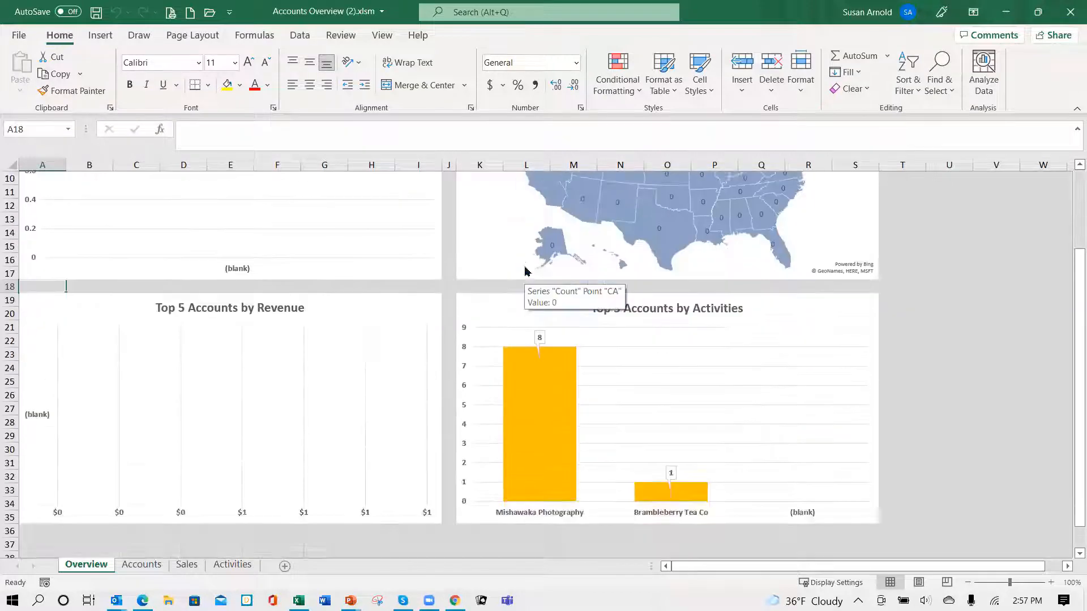
pyautogui.scroll(-3, 351, 416)
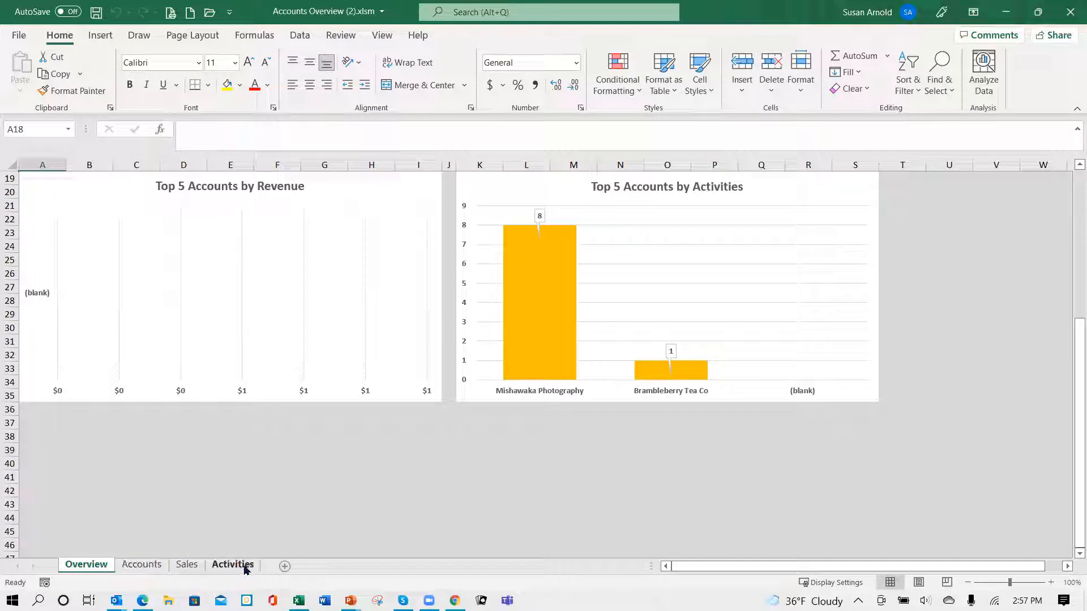
# - Review the Accounts, Sales and Activities data sheets, return to the Overview charts, and close the Accounts Overview workbook without saving
pyautogui.click(152, 569)
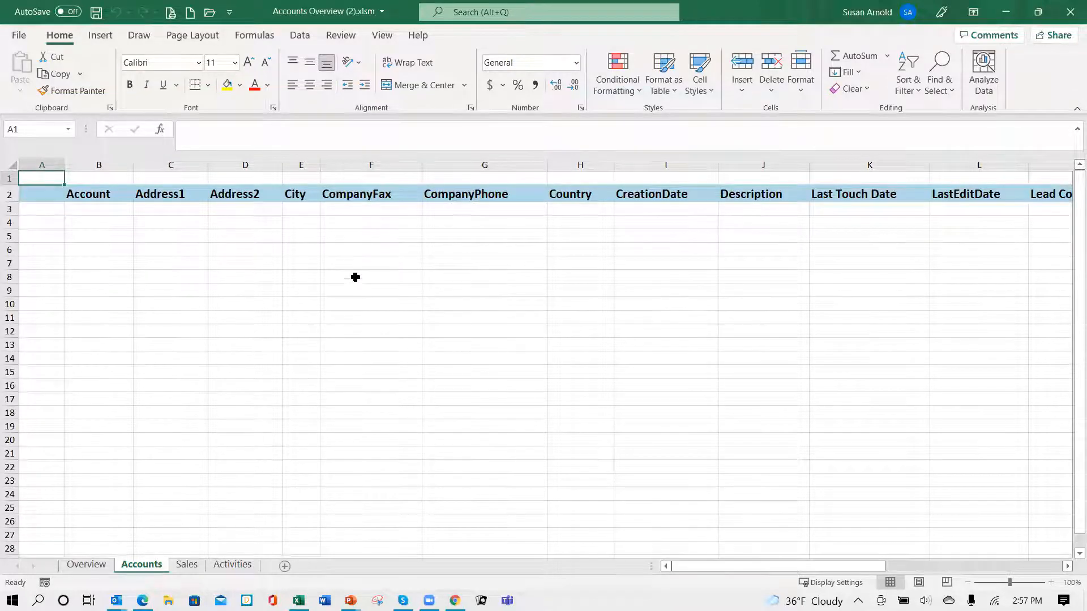
pyautogui.click(187, 565)
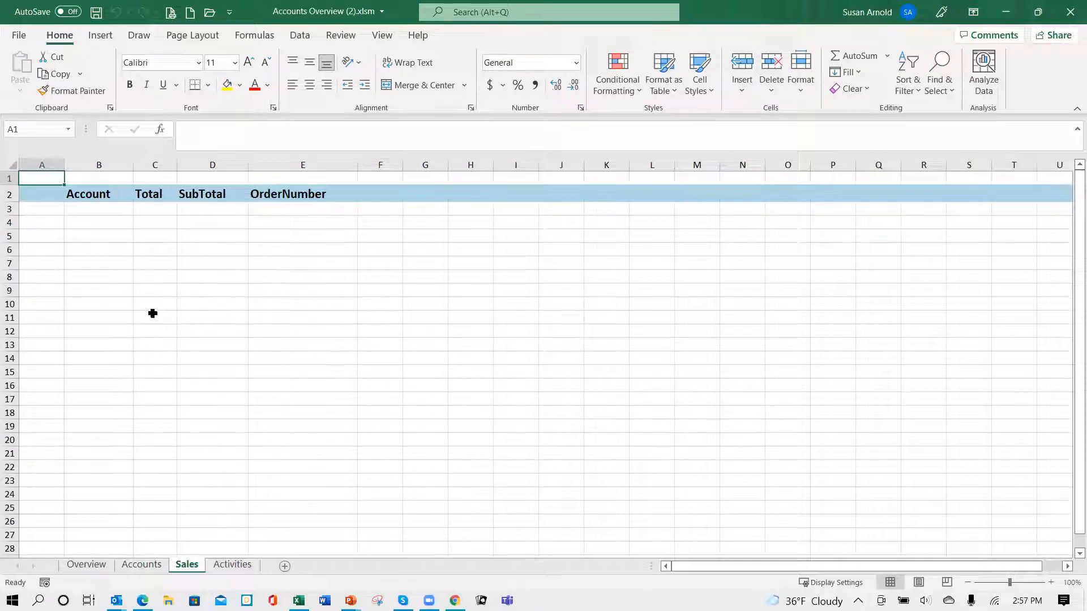
pyautogui.click(239, 569)
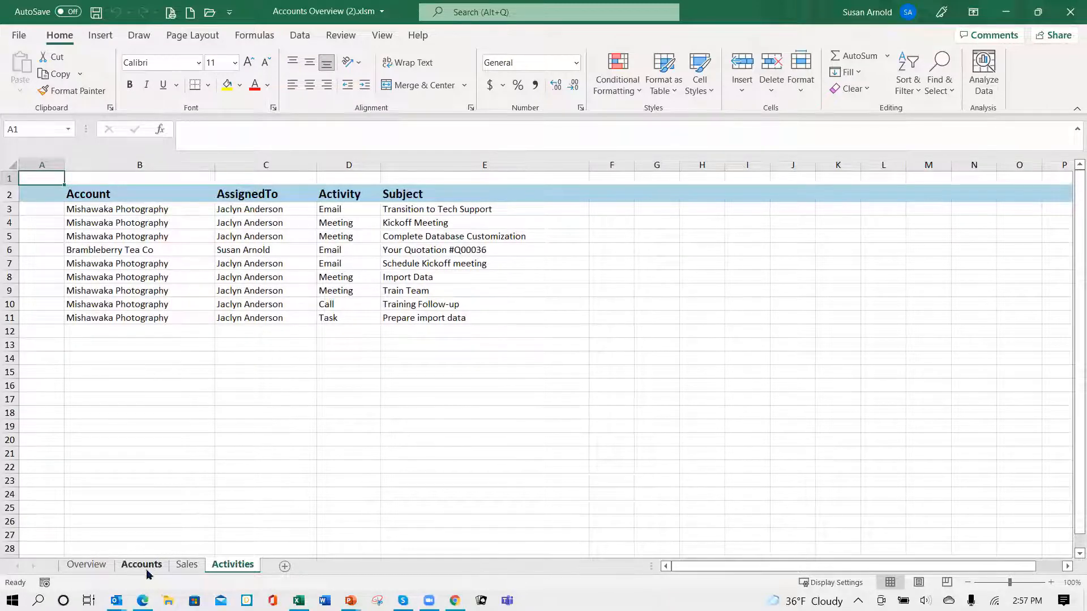
pyautogui.click(88, 566)
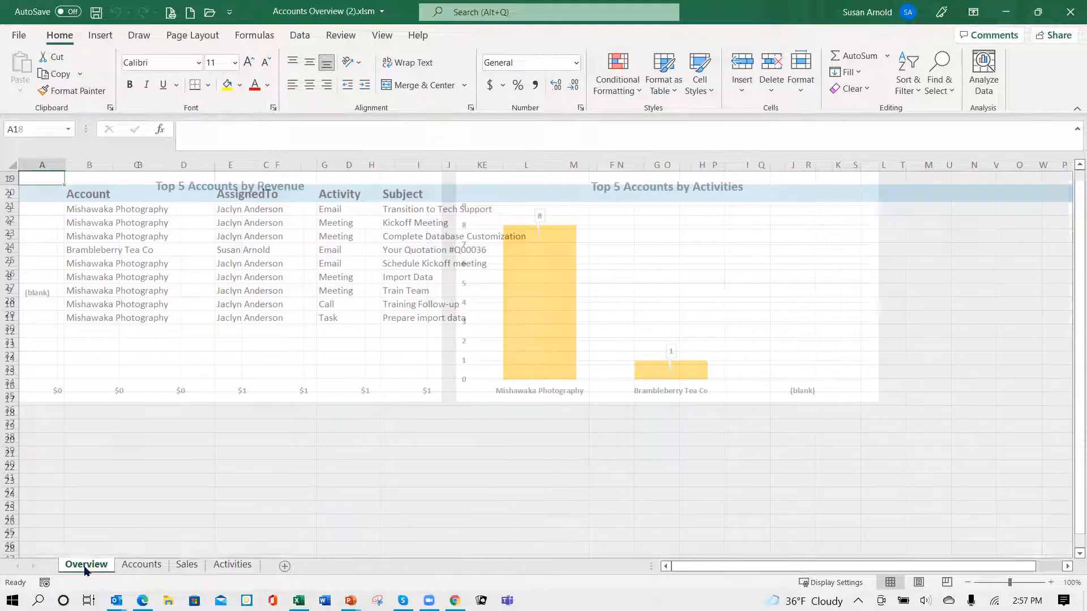
pyautogui.scroll(4, 400, 362)
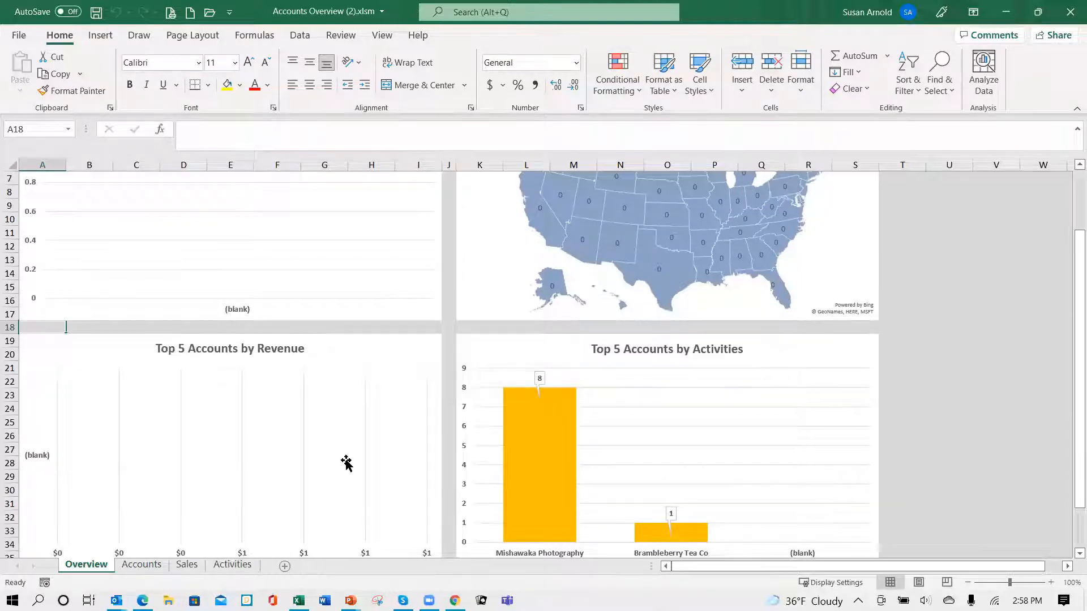
pyautogui.scroll(2, 407, 390)
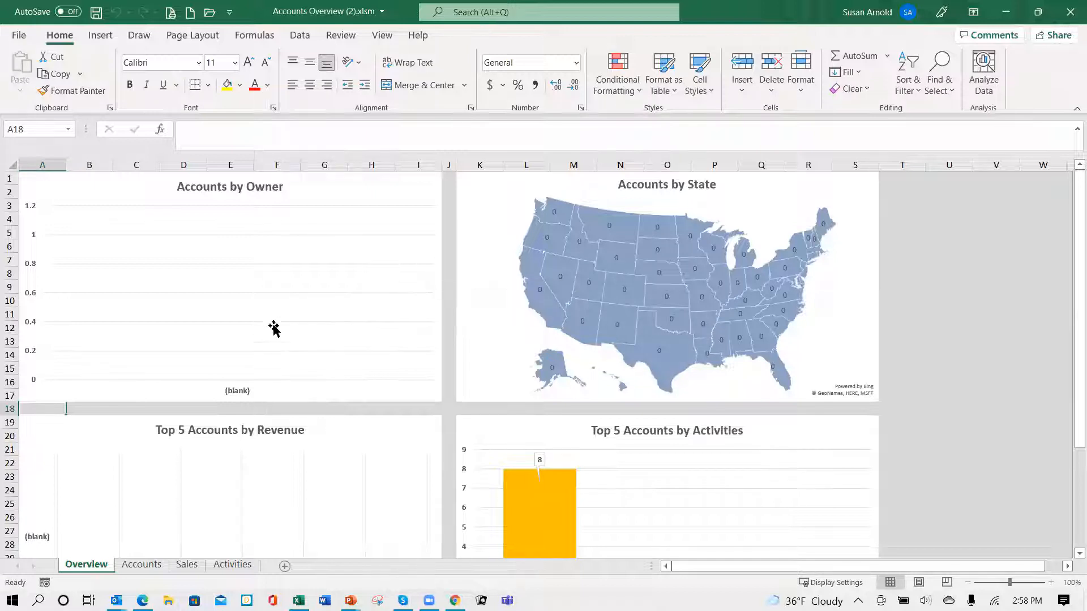
pyautogui.click(1071, 12)
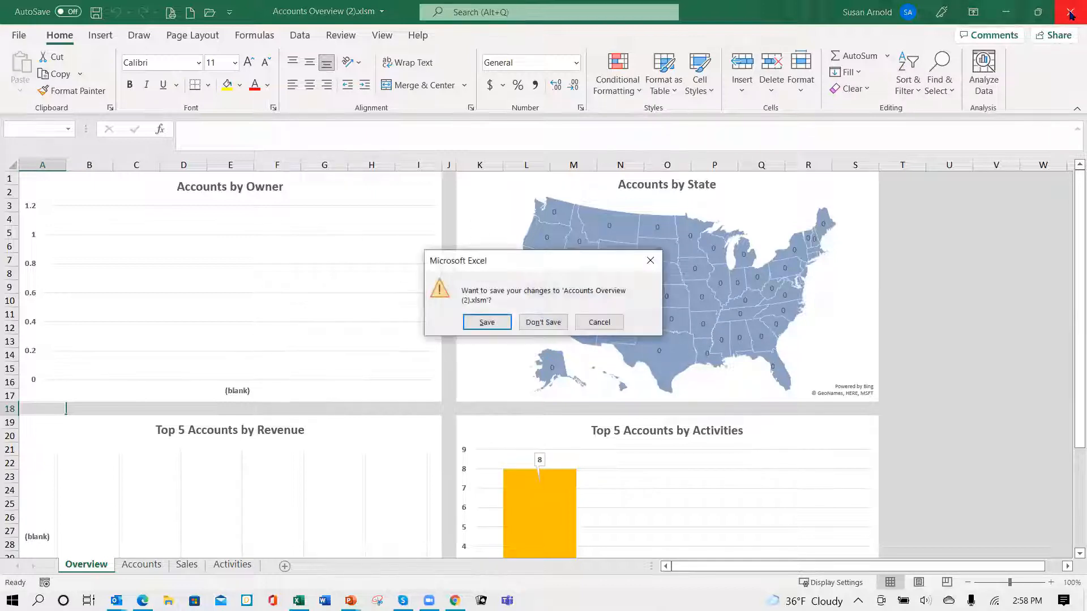
pyautogui.click(543, 324)
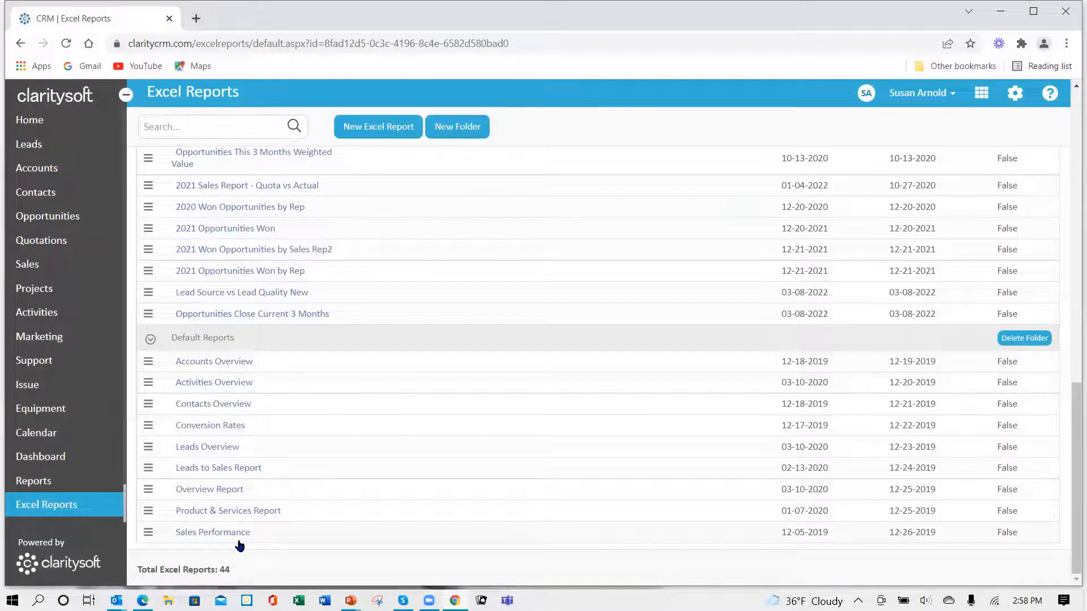
# - Run the Overview Report from the Default Reports folder and enable editing and macro content in the downloaded workbook
pyautogui.click(211, 491)
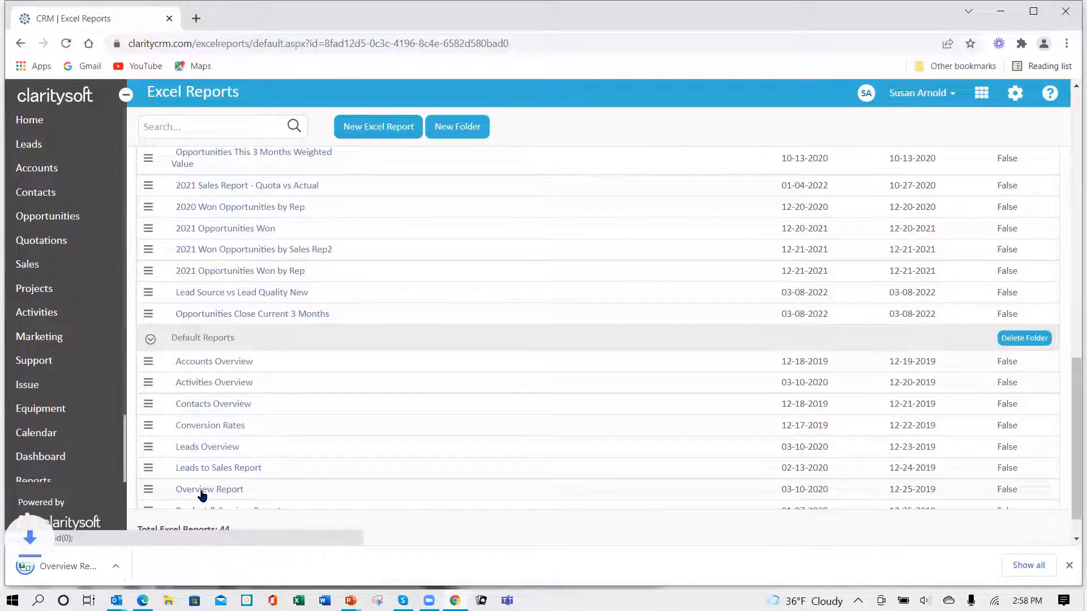
pyautogui.click(93, 576)
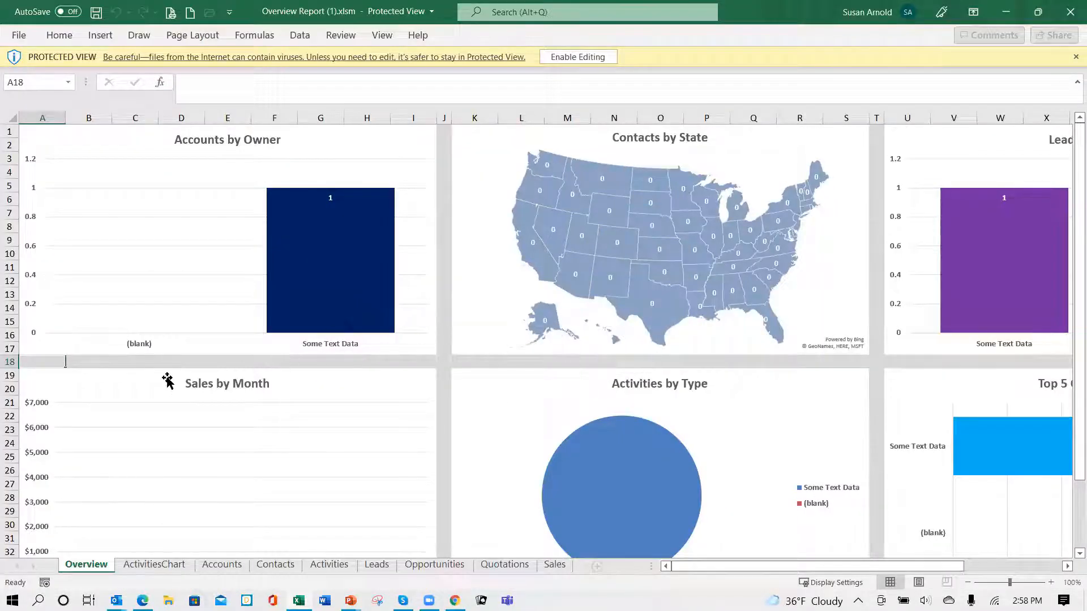
pyautogui.click(577, 57)
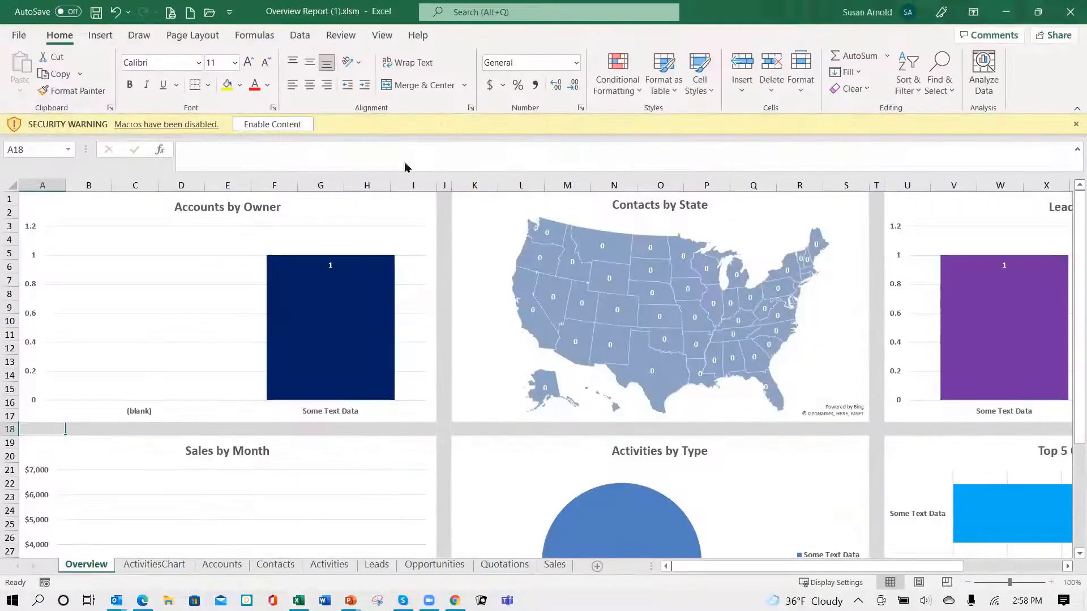
pyautogui.click(287, 127)
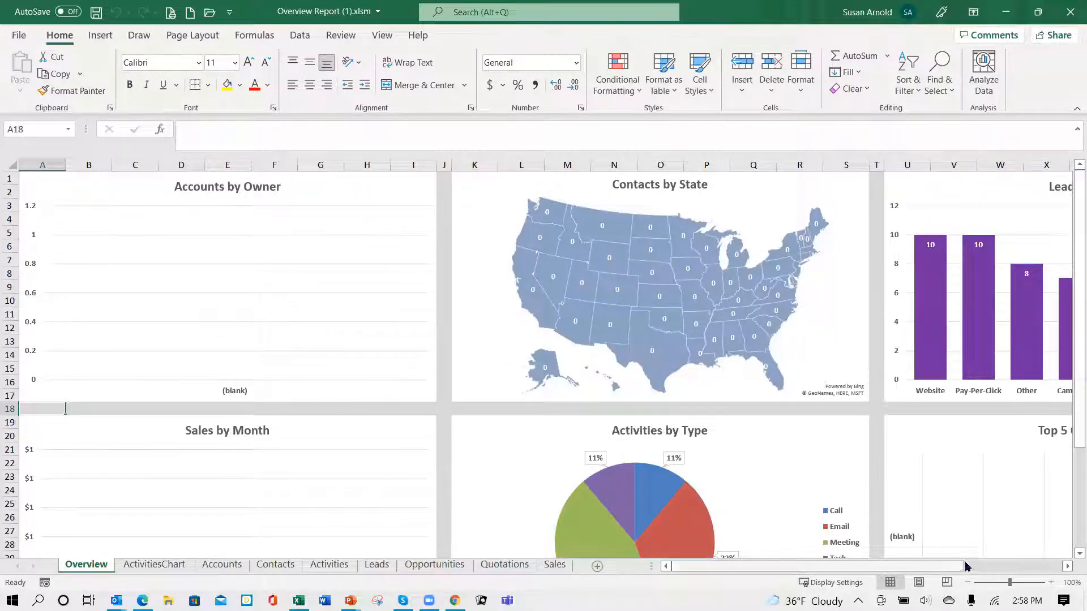
# - Examine the contacts, leads, activities and top opportunities charts on the Overview sheet
pyautogui.moveTo(937, 570); pyautogui.dragTo(1036, 570)
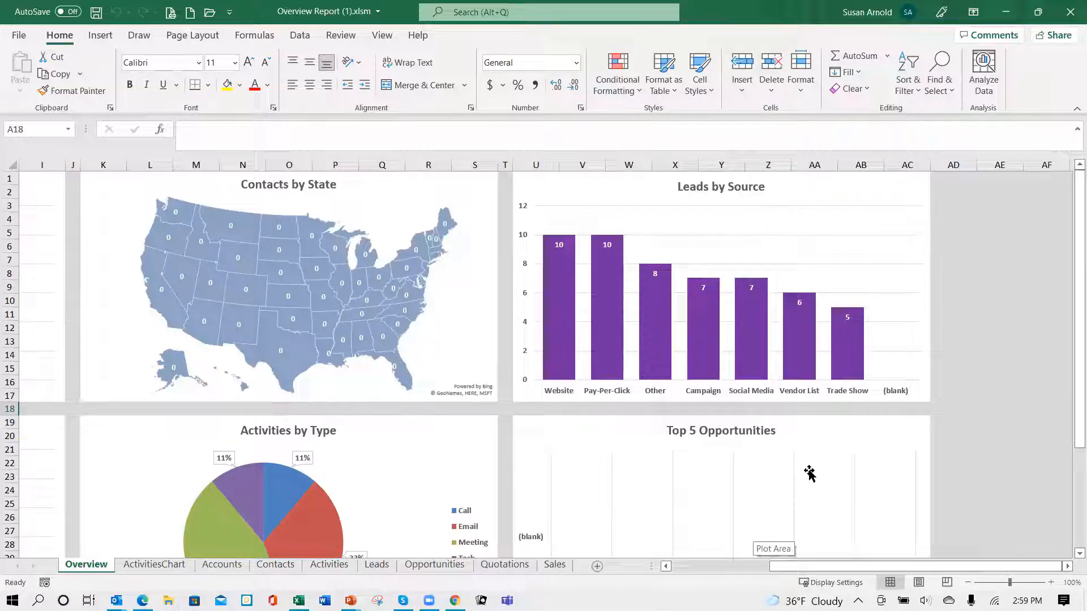
pyautogui.scroll(-2, 808, 475)
pyautogui.scroll(-3, 807, 474)
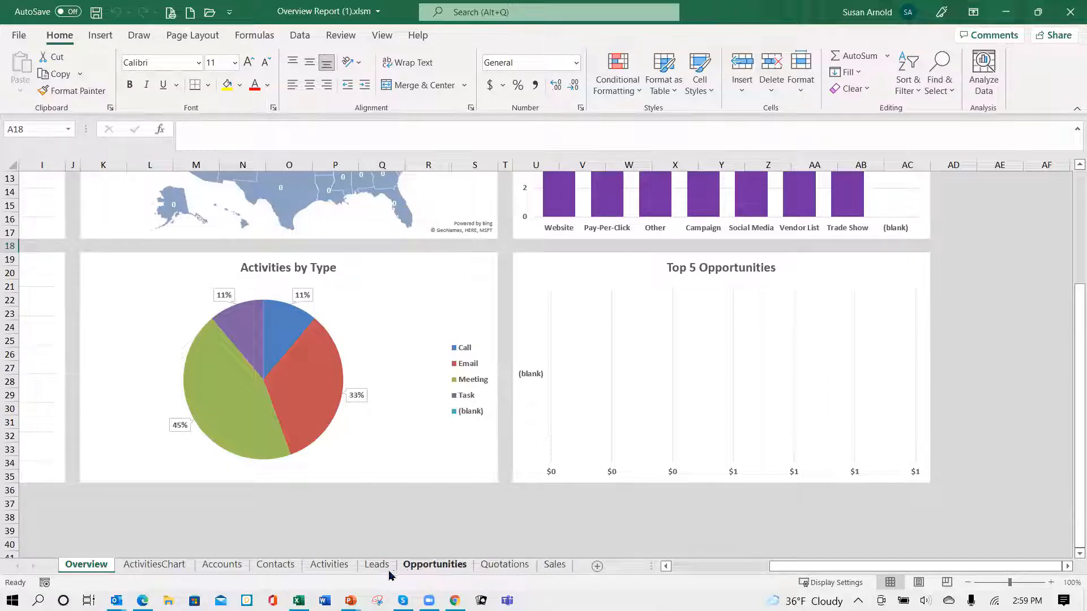
# - Review the Sales, Quotations, Opportunities, Leads and Activities data sheets, and close the Overview Report workbook without saving
pyautogui.click(555, 564)
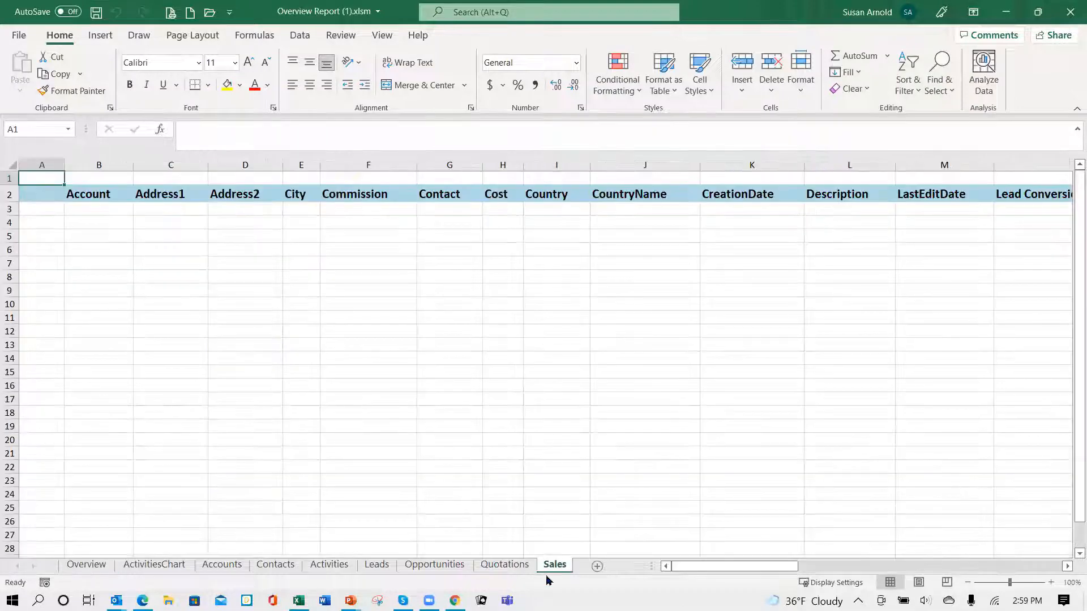
pyautogui.click(515, 566)
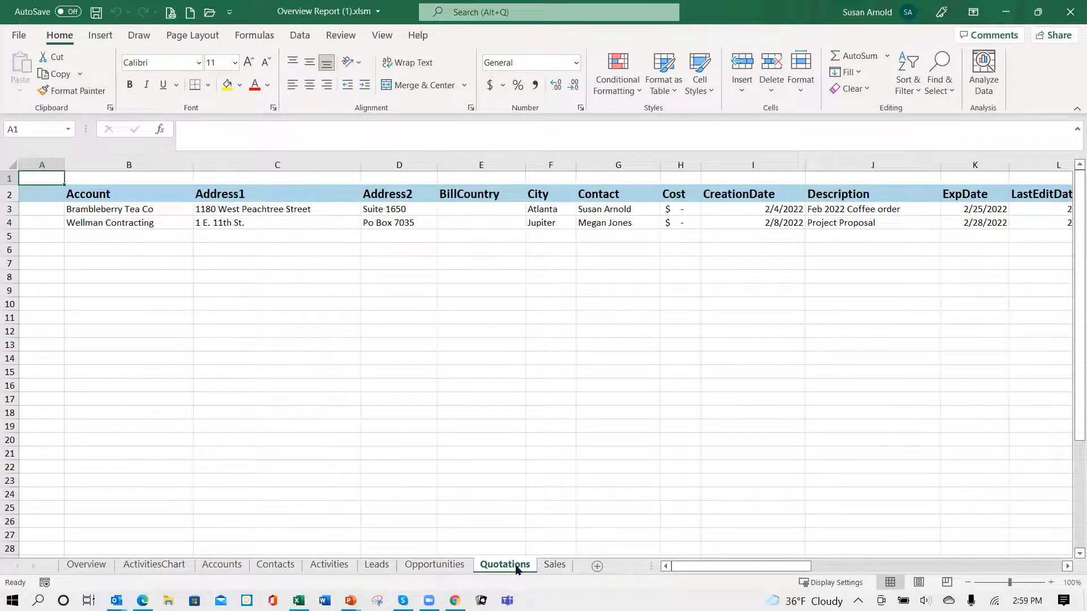
pyautogui.click(443, 565)
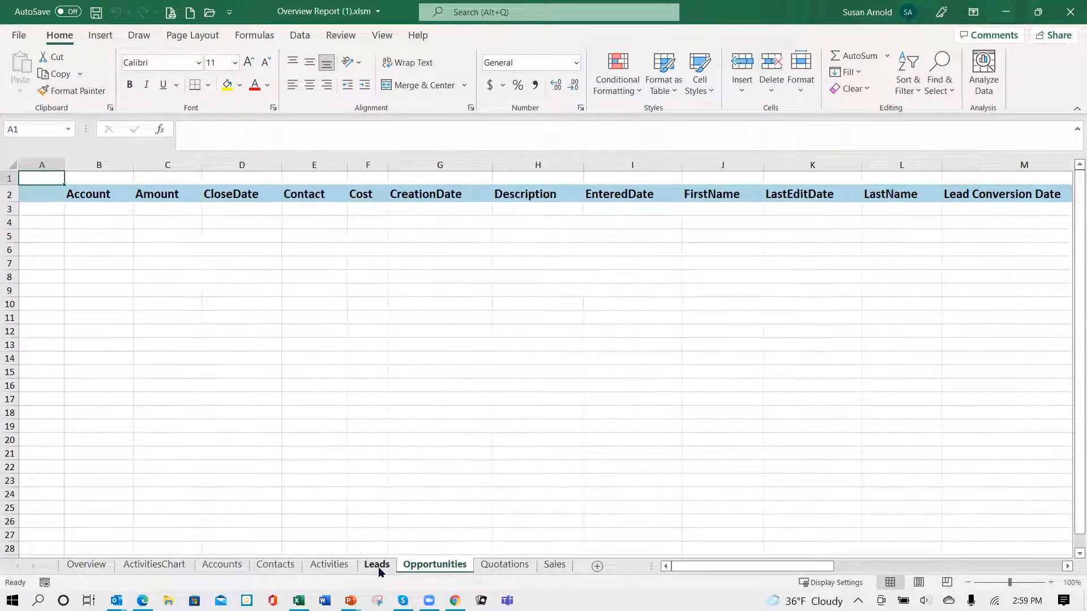
pyautogui.click(378, 569)
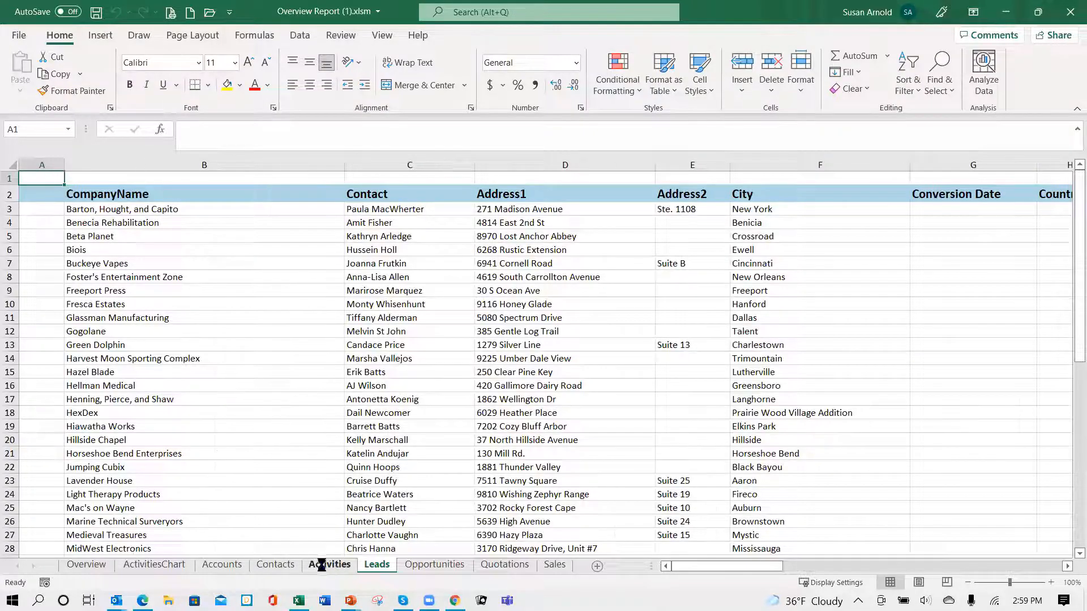
pyautogui.click(321, 565)
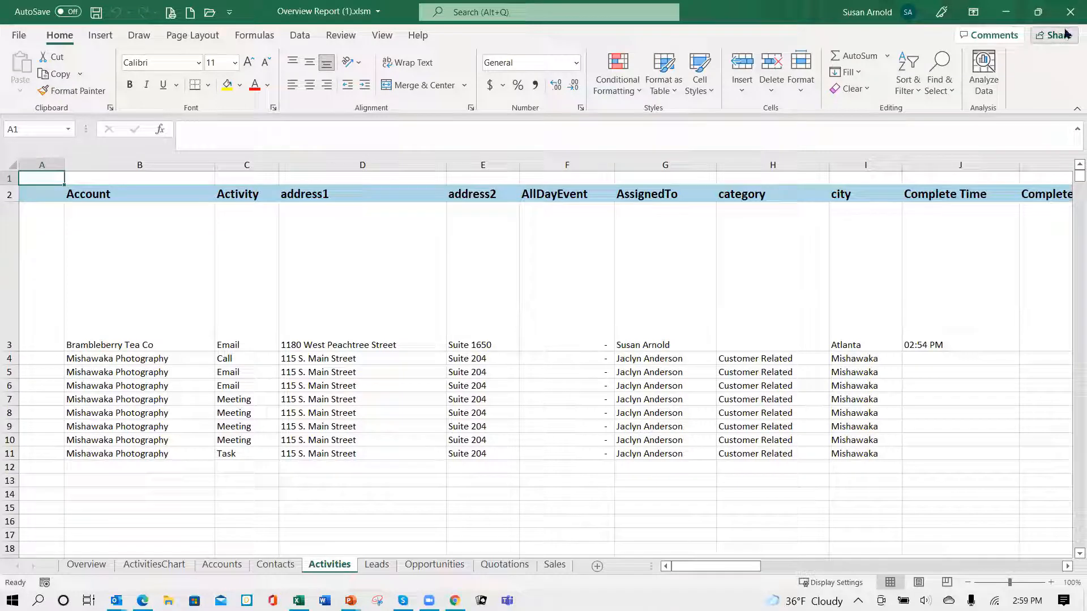
pyautogui.click(1071, 12)
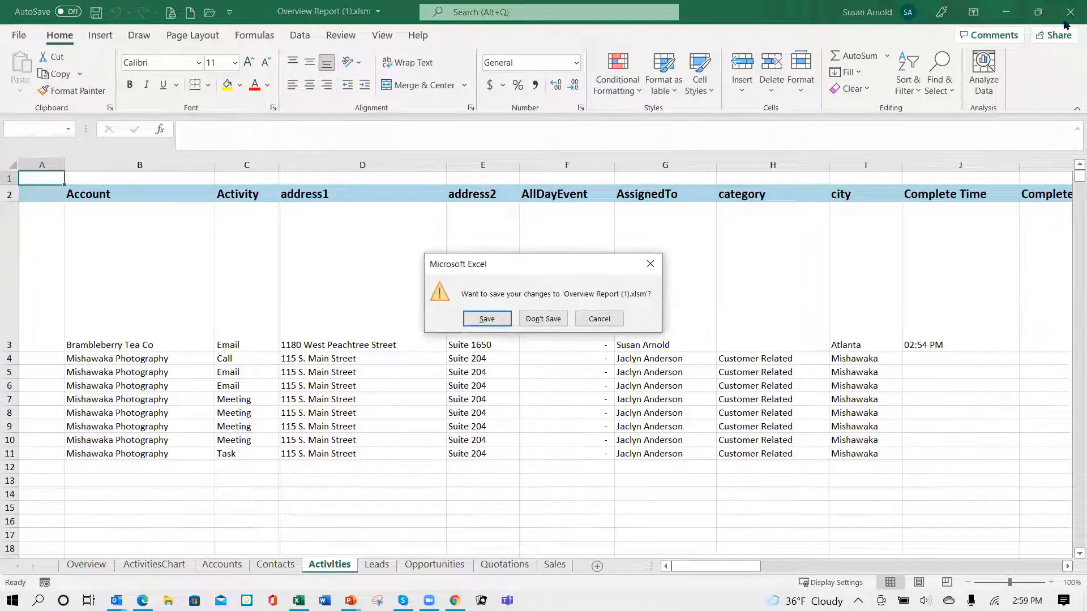
pyautogui.click(538, 321)
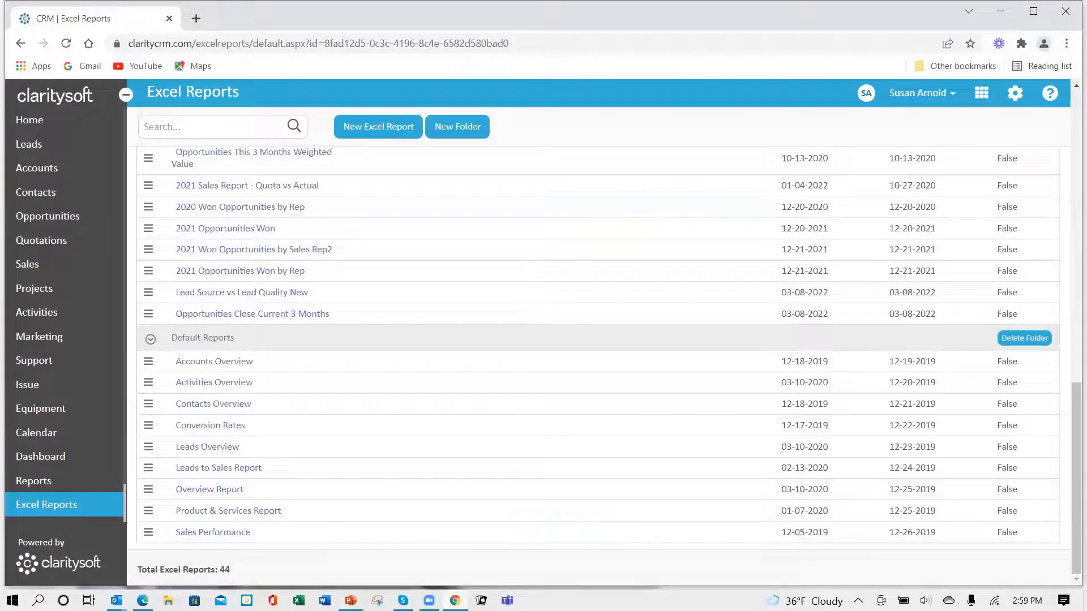
# - Switch to the PowerPoint slide show and advance from the agenda to the closing thank-you slide
pyautogui.moveTo(350, 601)
pyautogui.click(360, 546)
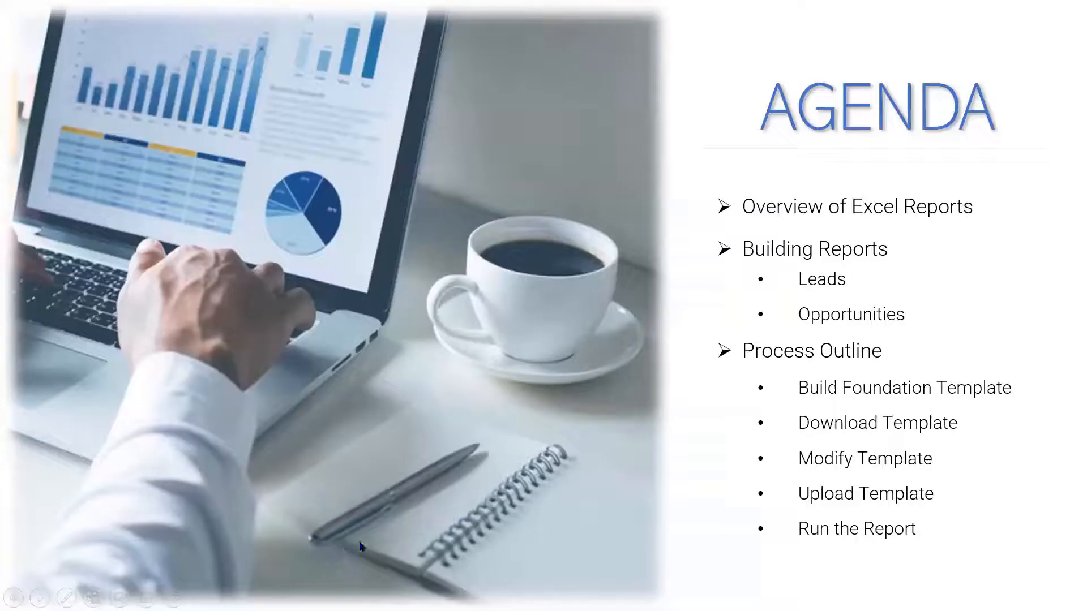
pyautogui.click(433, 470)
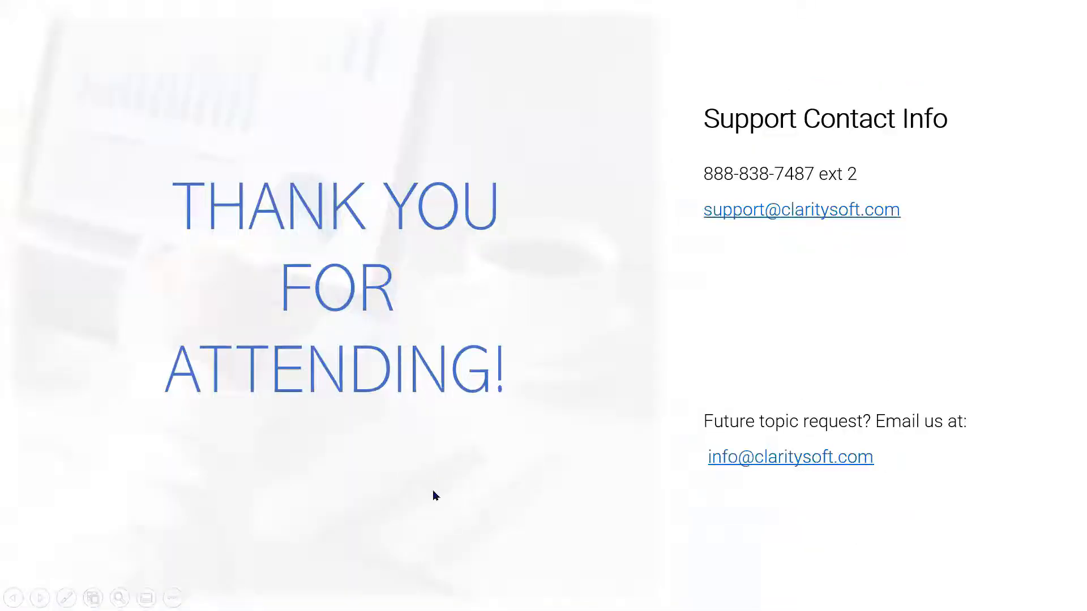